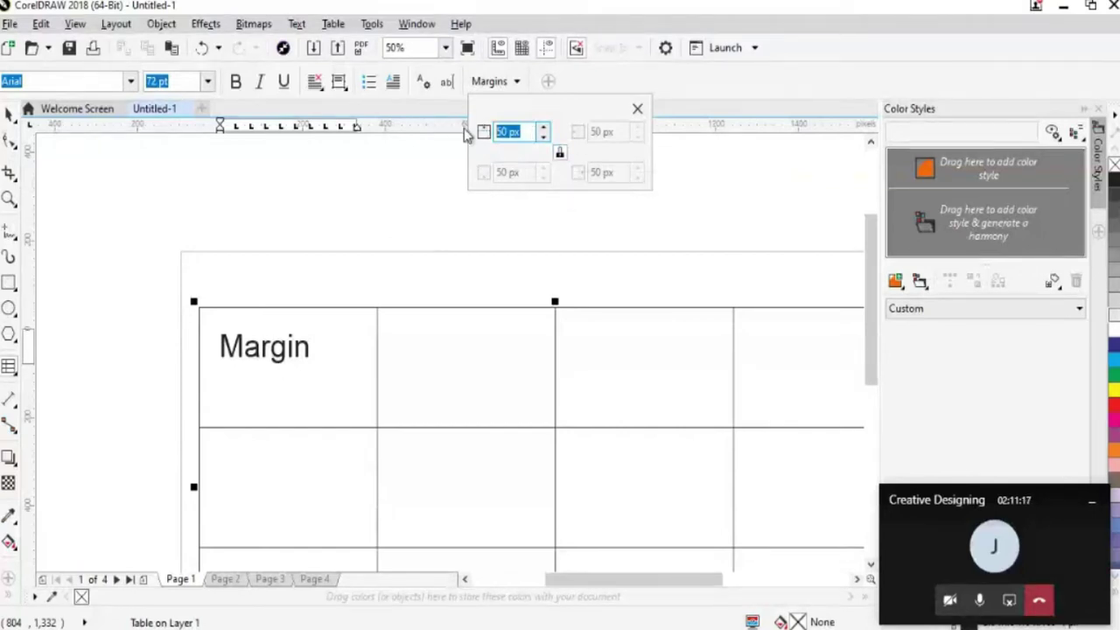
Set the margins of the table cell containing "Margin" to 100 px
type("100")
key("Return")
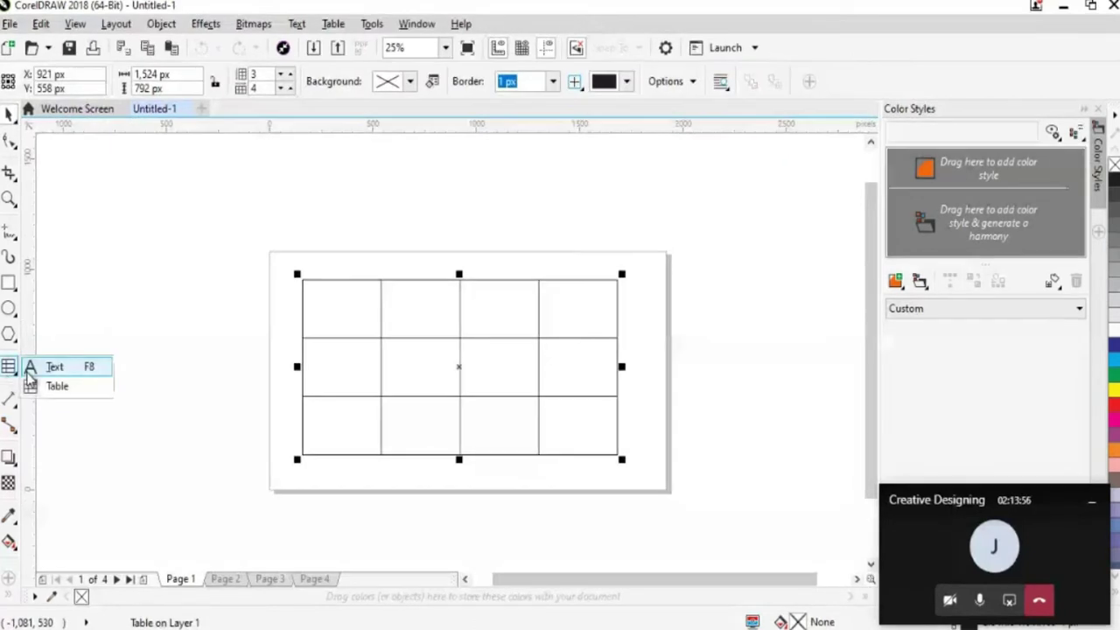
Enter the text "Margin" in the table's first cell and set its font size to 72 pt
left_click(59, 365)
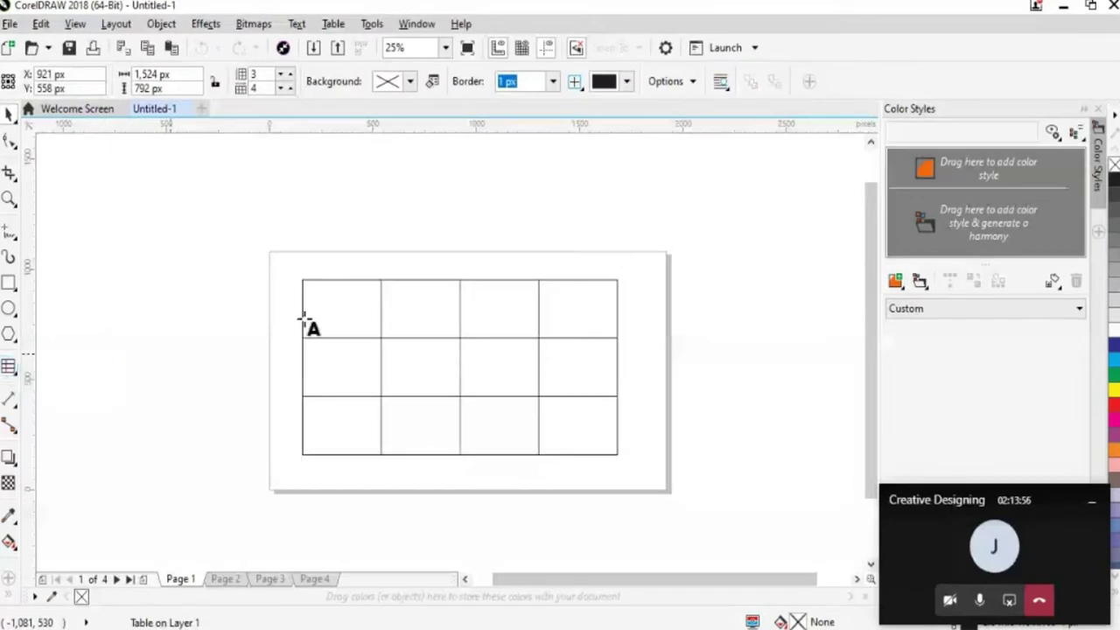
left_click(321, 308)
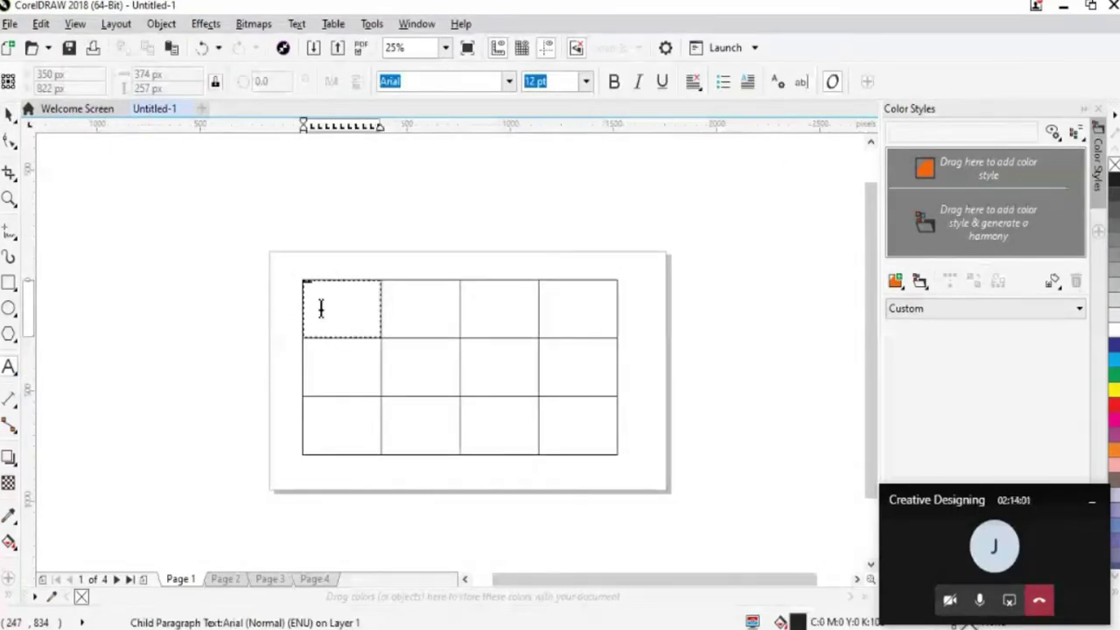
left_click(9, 113)
left_click(585, 81)
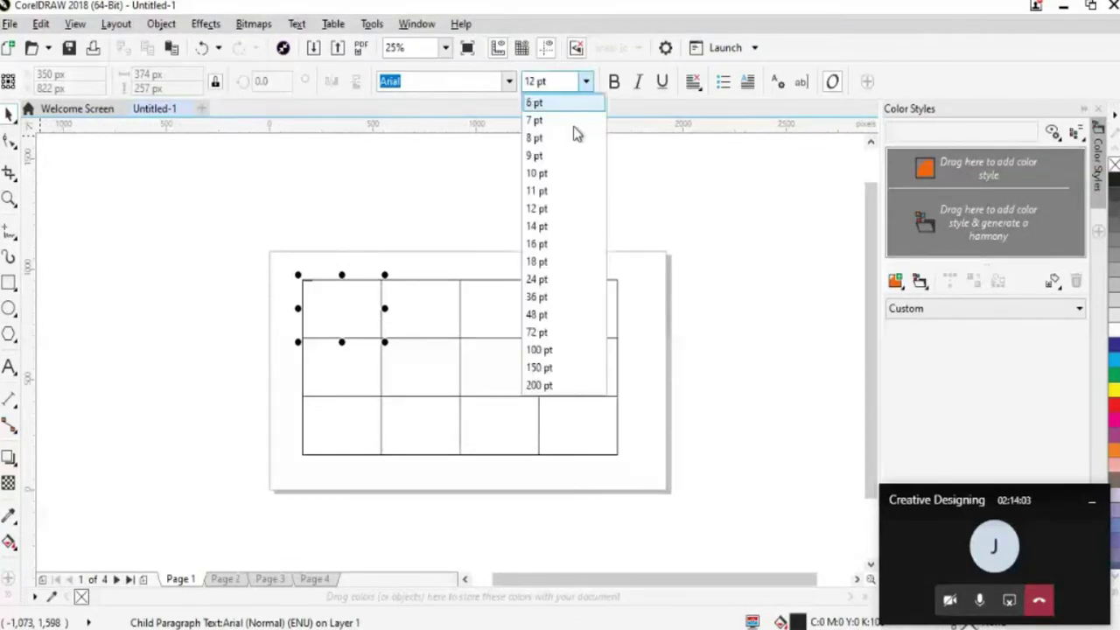
left_click(543, 339)
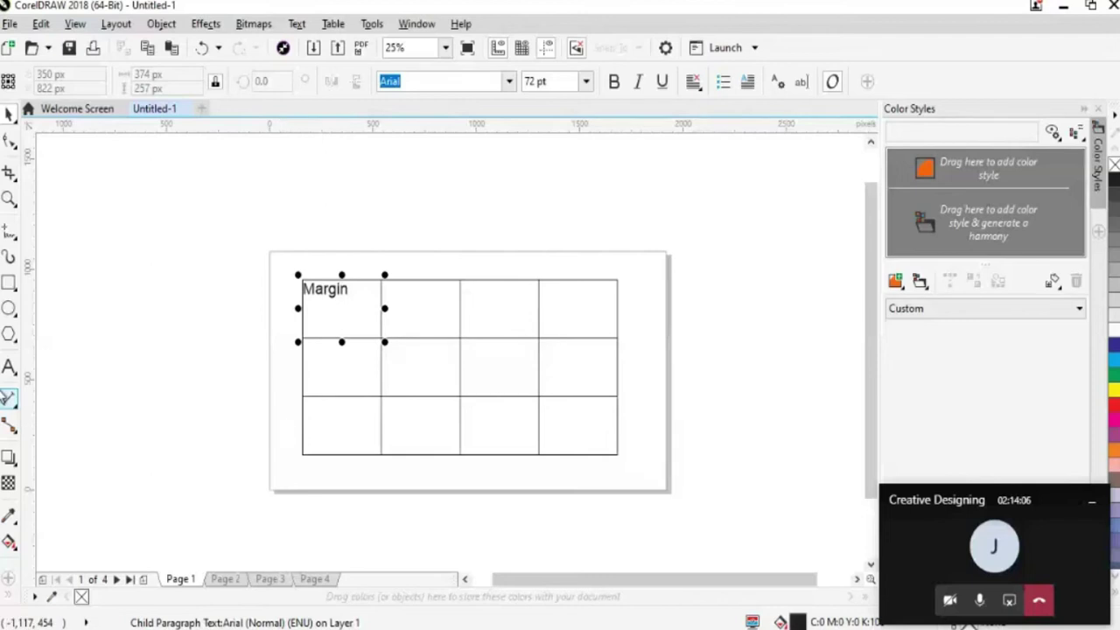
Select the Margin text with the Text tool and the whole table with the Pick tool to compare their property options
left_click(8, 369)
left_click(55, 385)
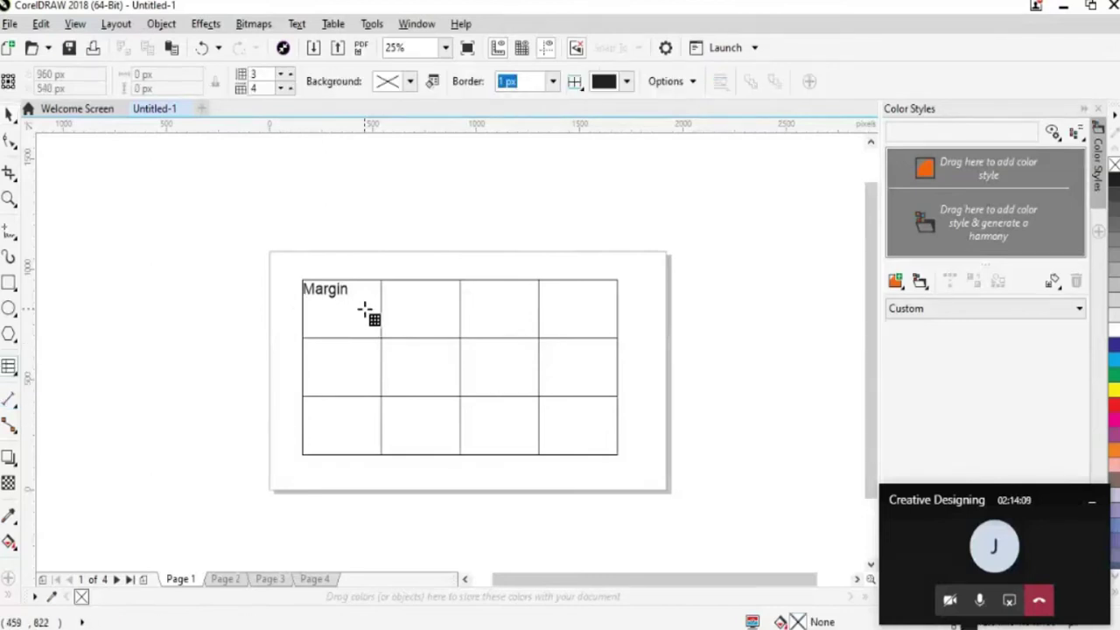
left_click(343, 311)
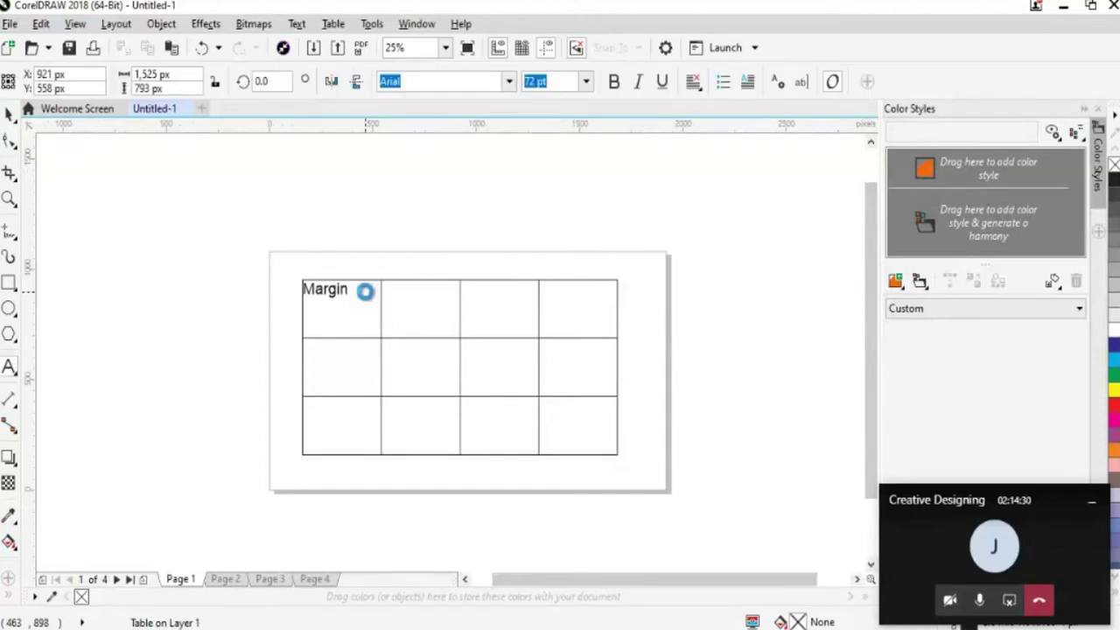
left_click_drag(365, 290, 280, 309)
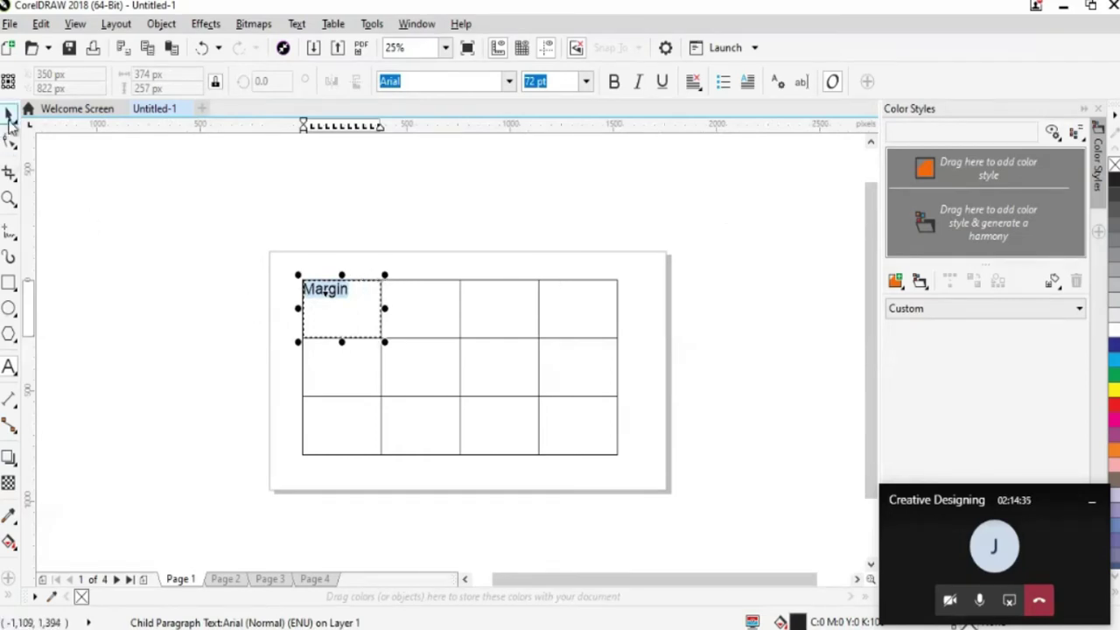
left_click(9, 114)
left_click(334, 303)
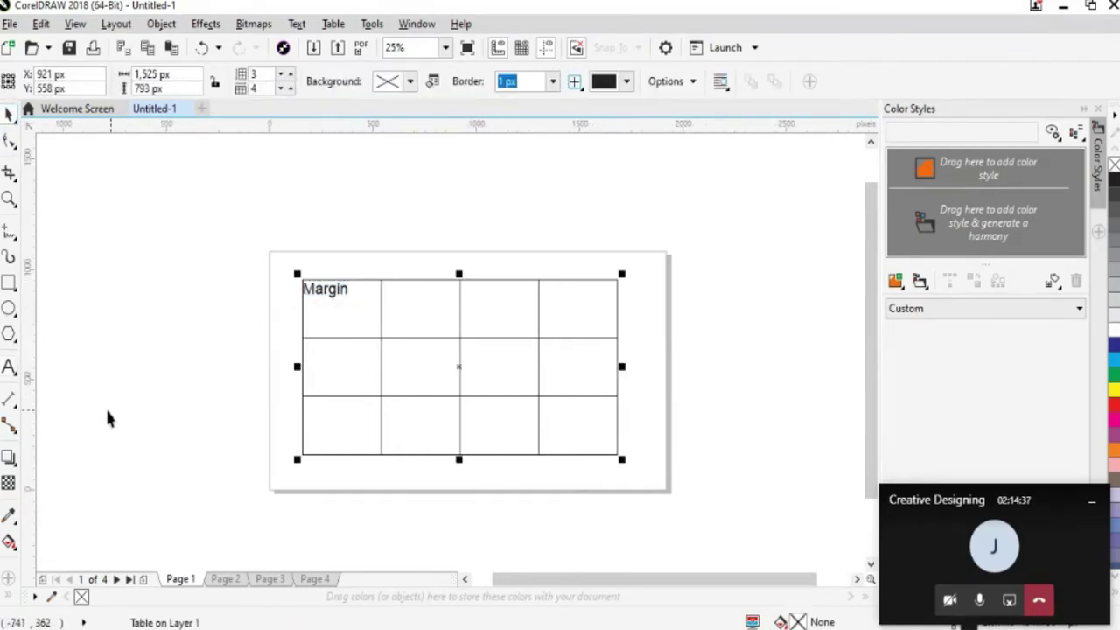
left_click(247, 344)
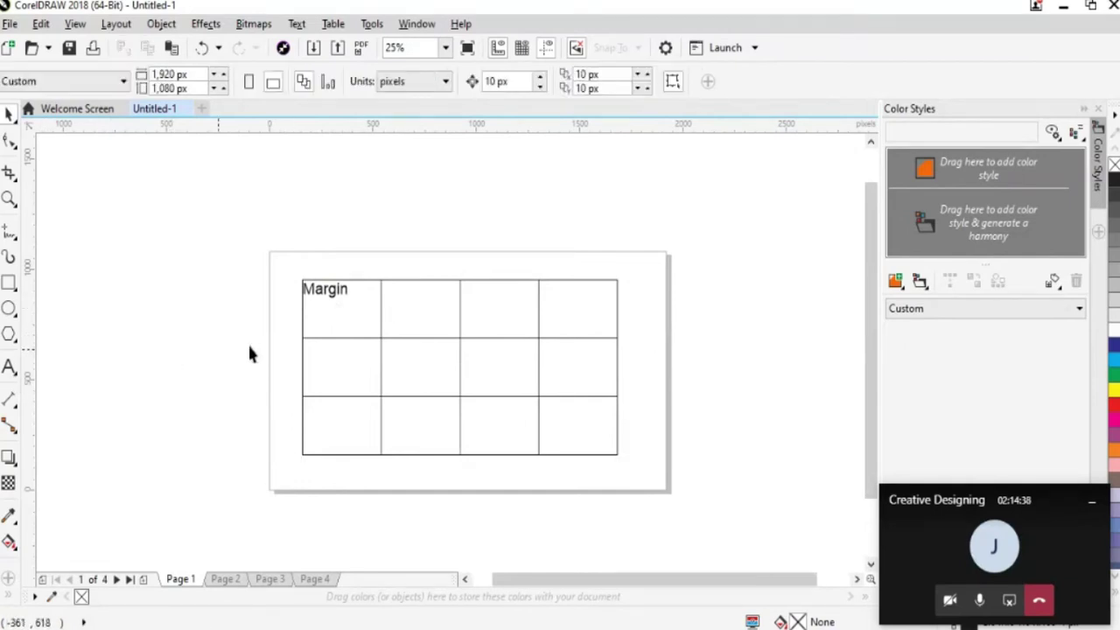
left_click(379, 343)
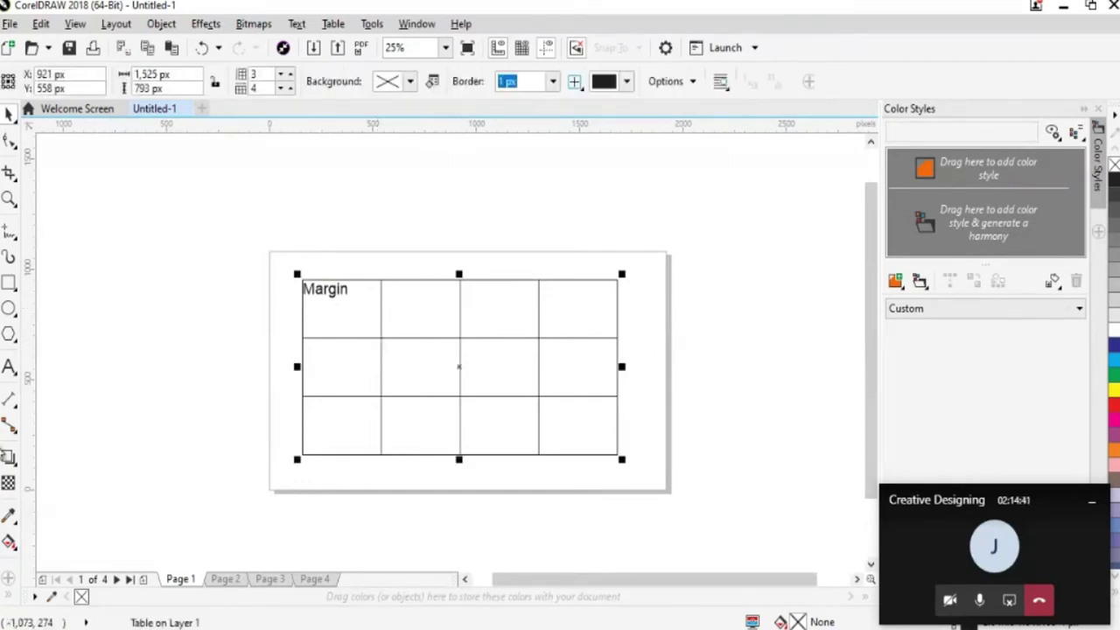
Select the Margin text with the Table tool to examine its text options, and deselect the table
left_click(15, 373)
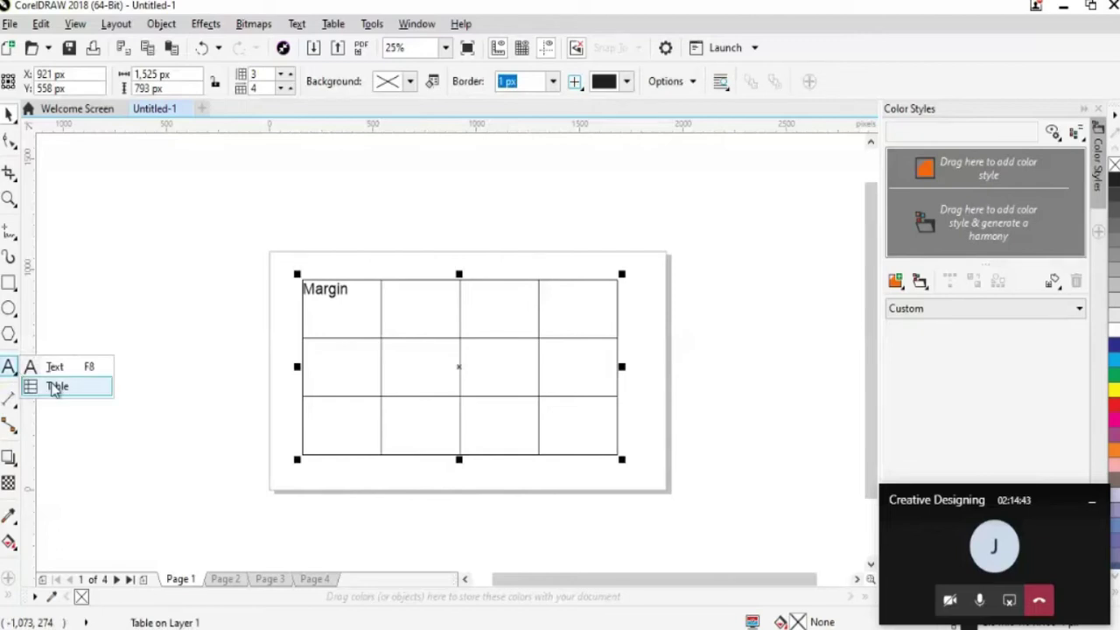
left_click(52, 386)
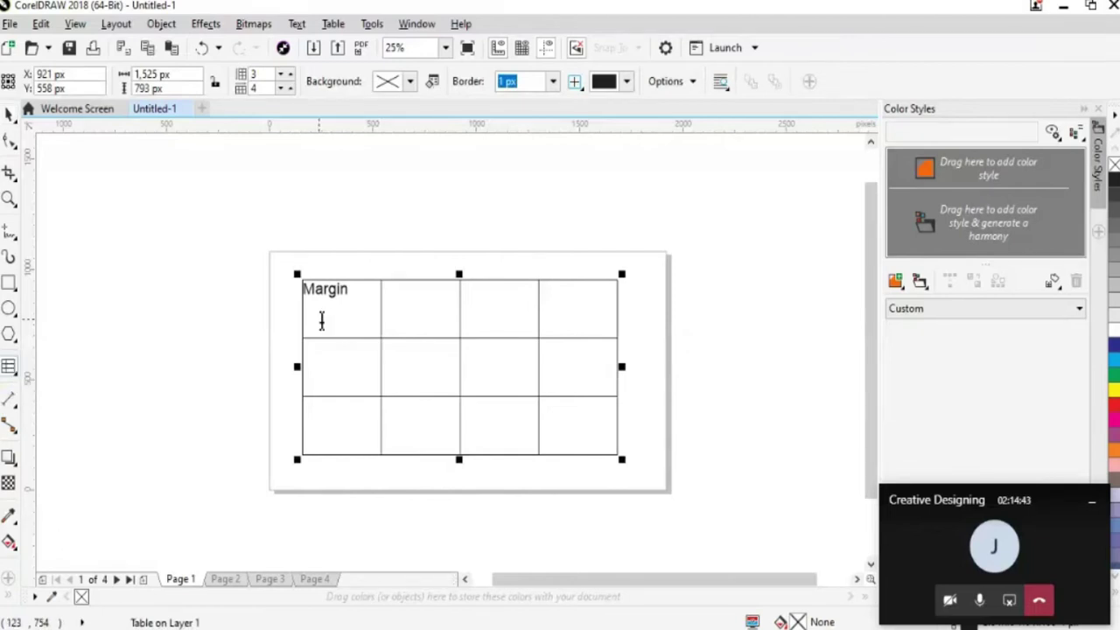
double_click(369, 304)
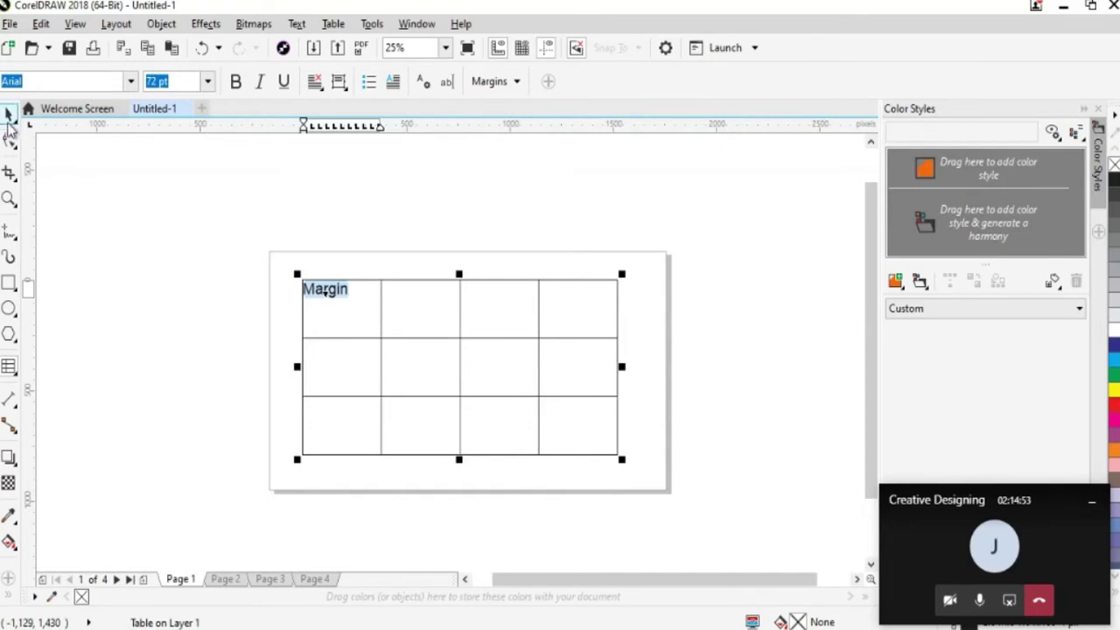
left_click(9, 114)
left_click(332, 295)
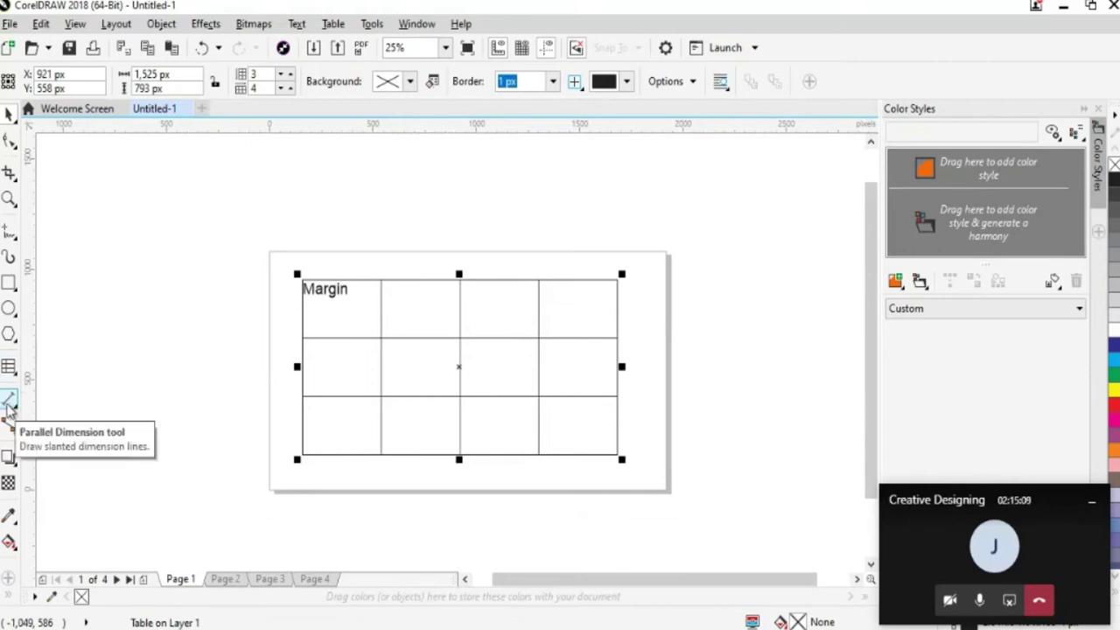
left_click(173, 283)
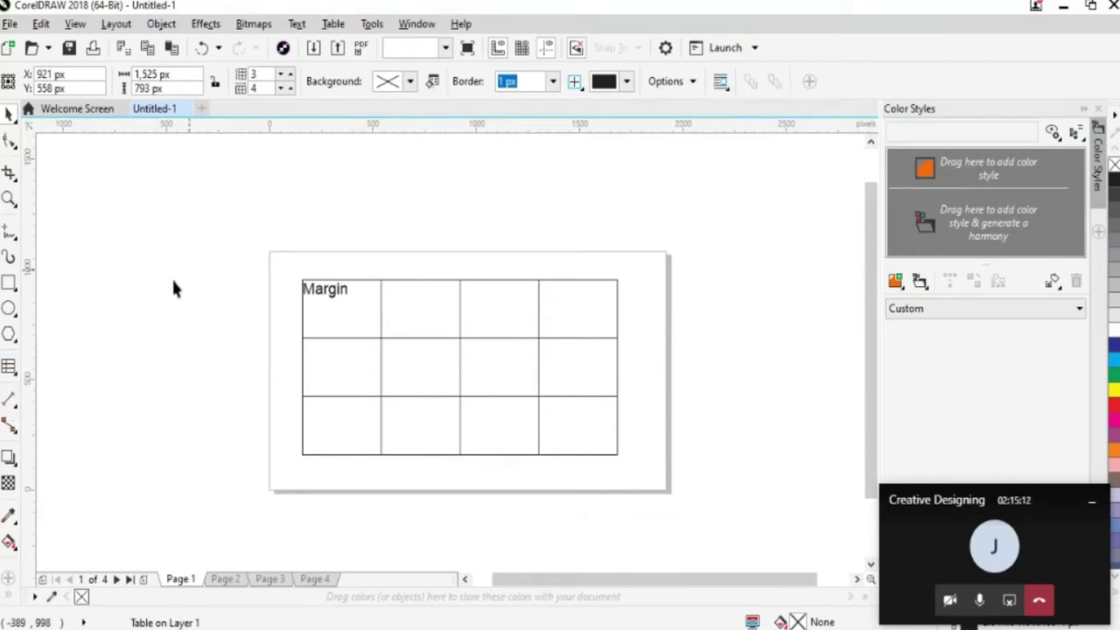
Use the Text tool to enter the empty second cell and select the Margin text in the first cell
left_click(12, 376)
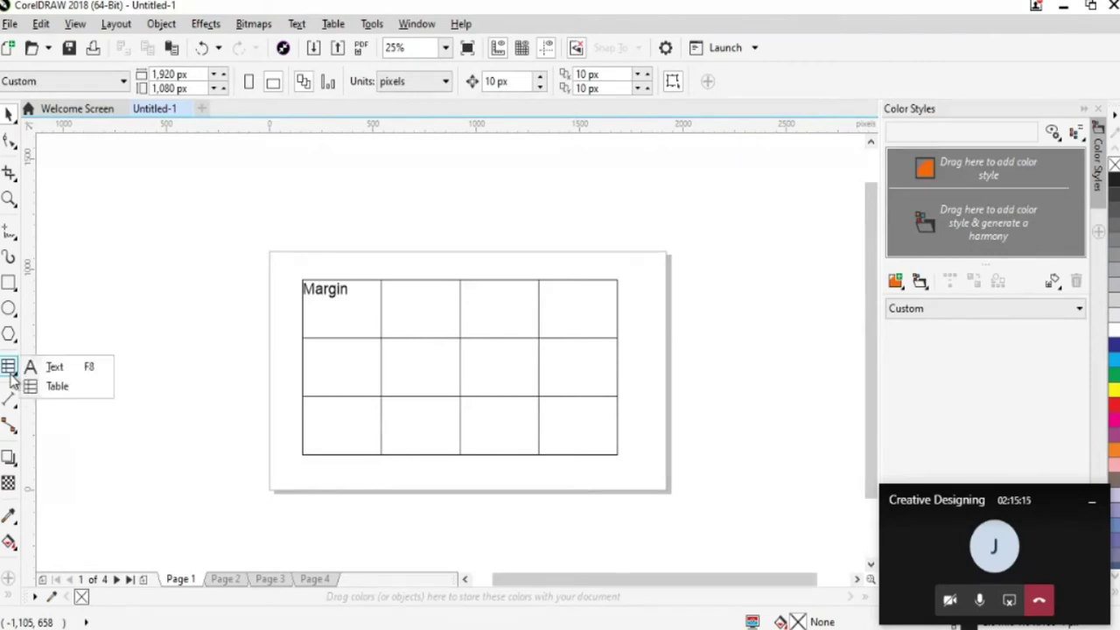
left_click(51, 366)
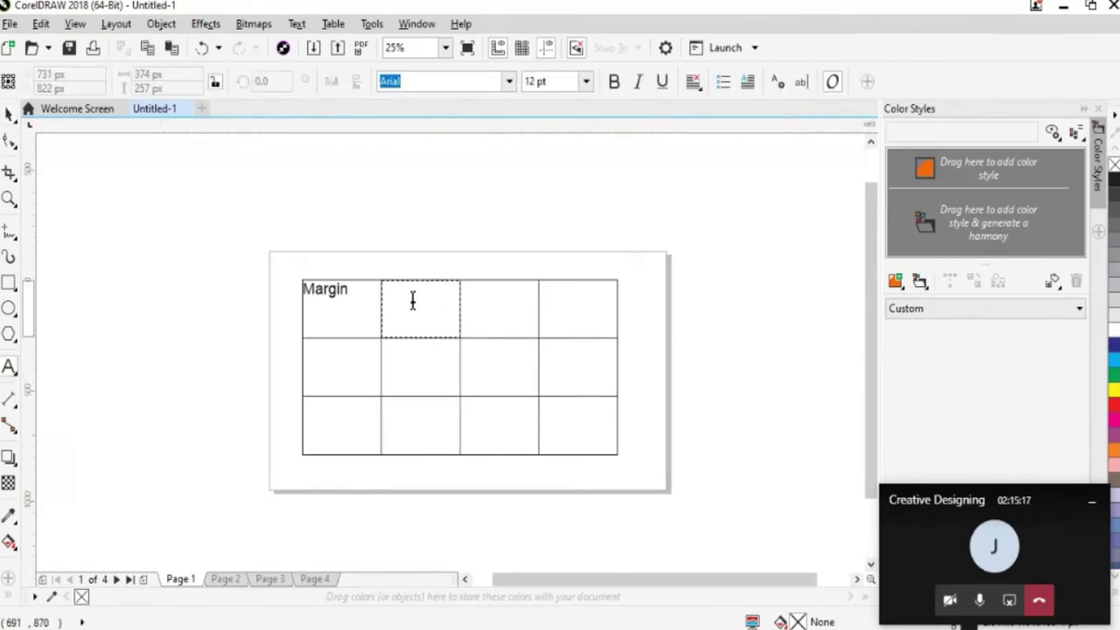
left_click(414, 299)
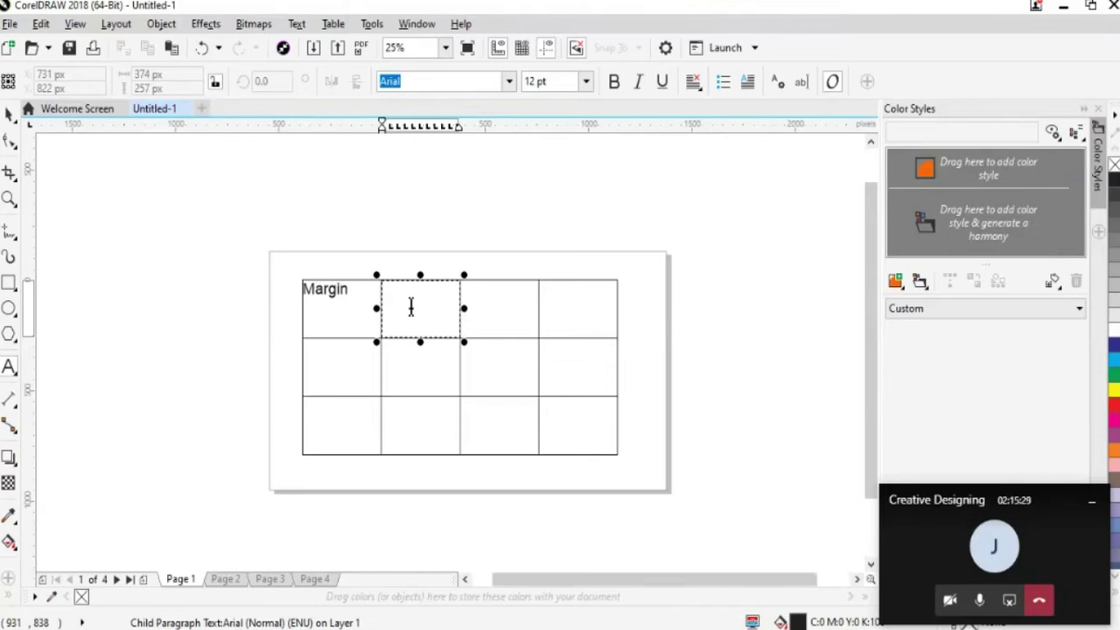
left_click(360, 291)
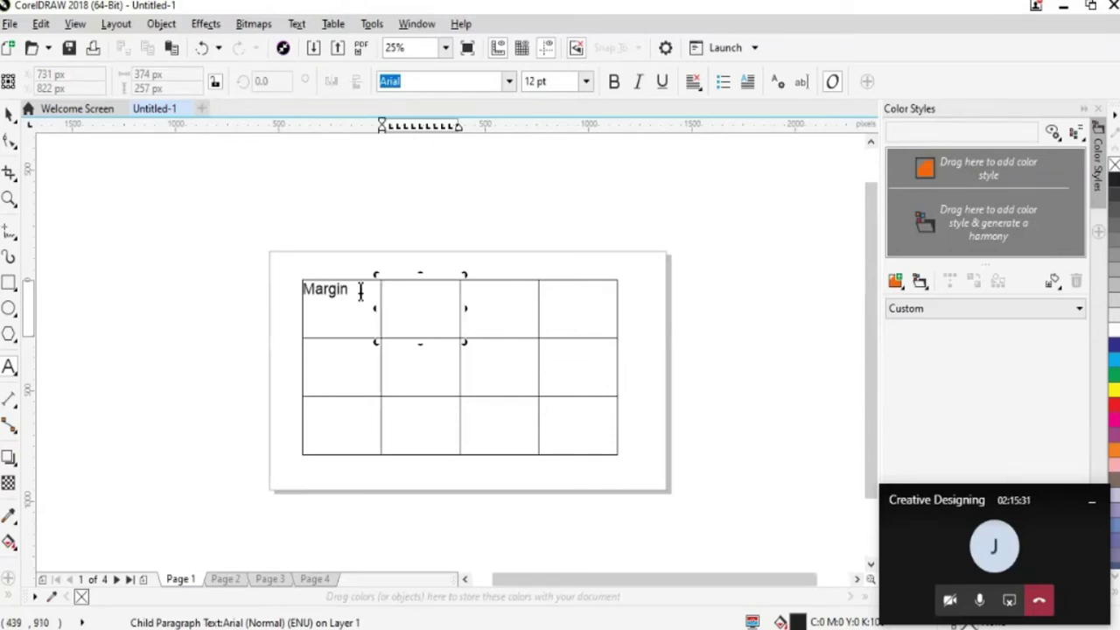
left_click(359, 291)
left_click_drag(360, 292, 305, 290)
Center the Margin text horizontally in the first cell while working with the Table tool
left_click(8, 368)
left_click(40, 383)
left_click(363, 310)
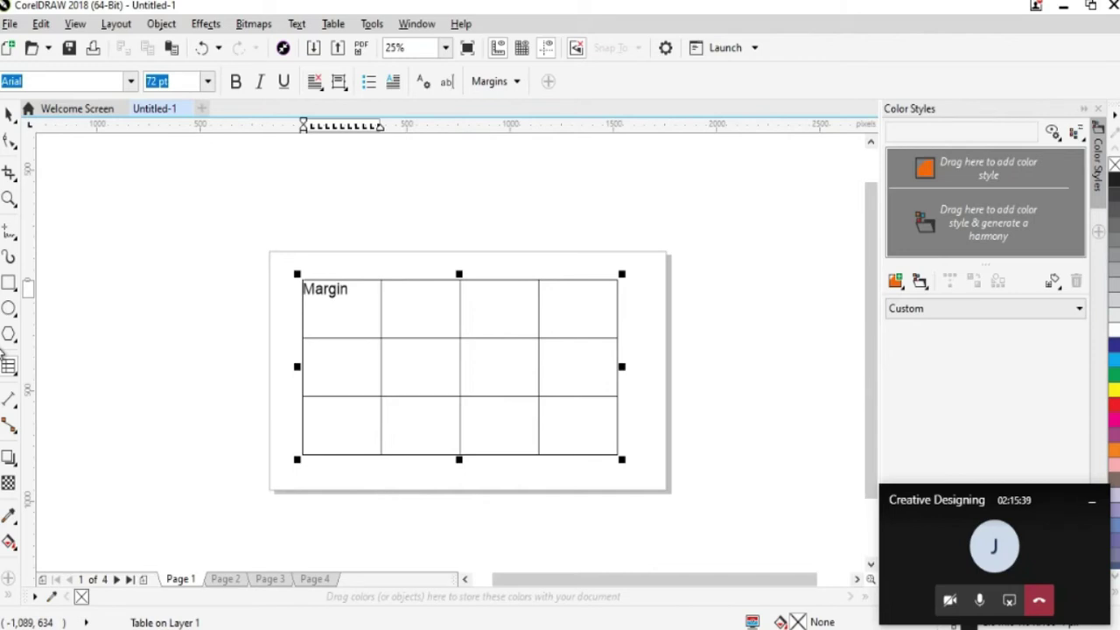
left_click(366, 298)
left_click_drag(366, 298, 302, 291)
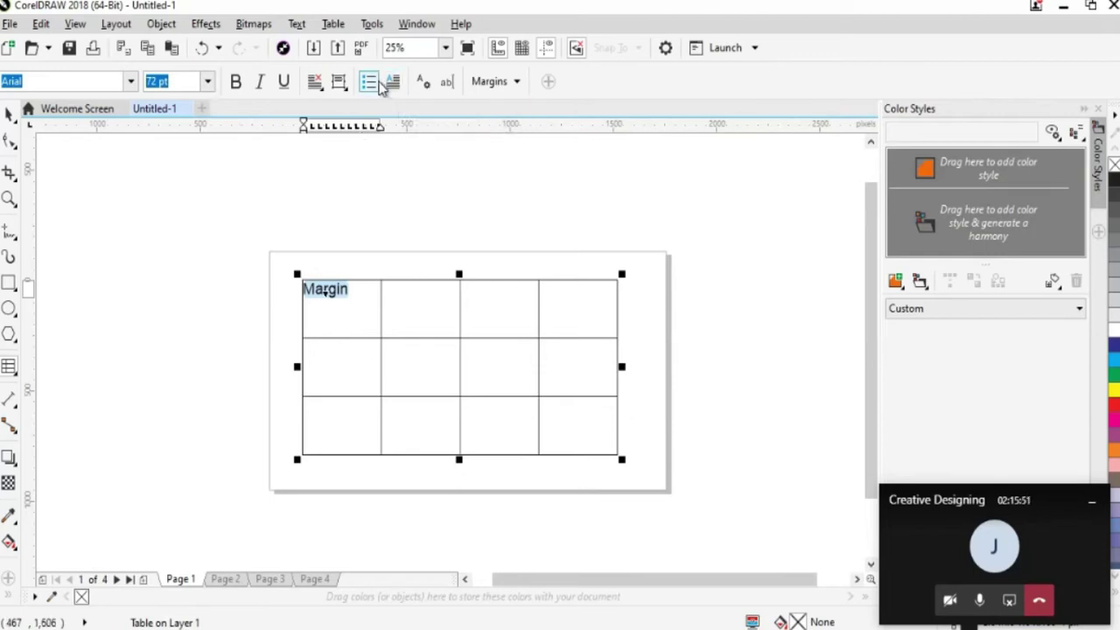
left_click(316, 89)
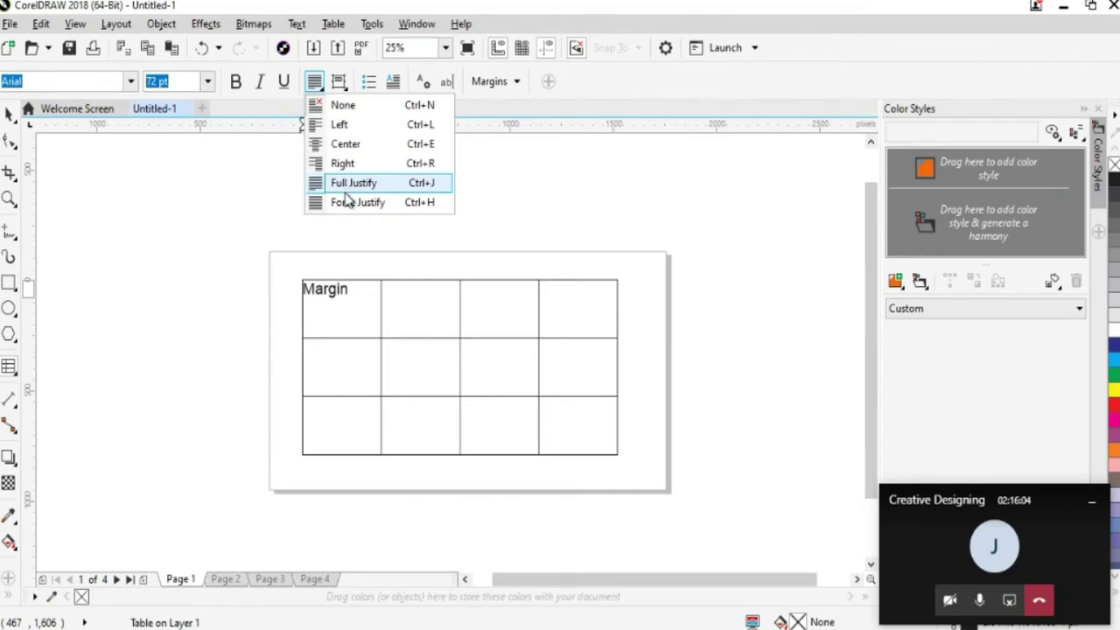
left_click(361, 145)
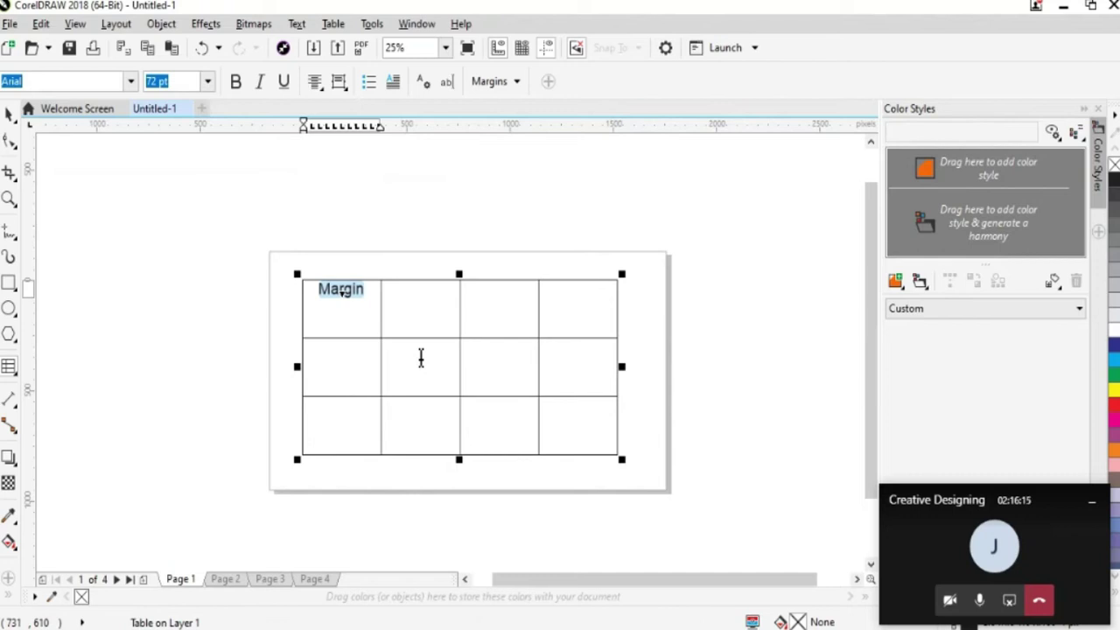
left_click(9, 113)
left_click(345, 296)
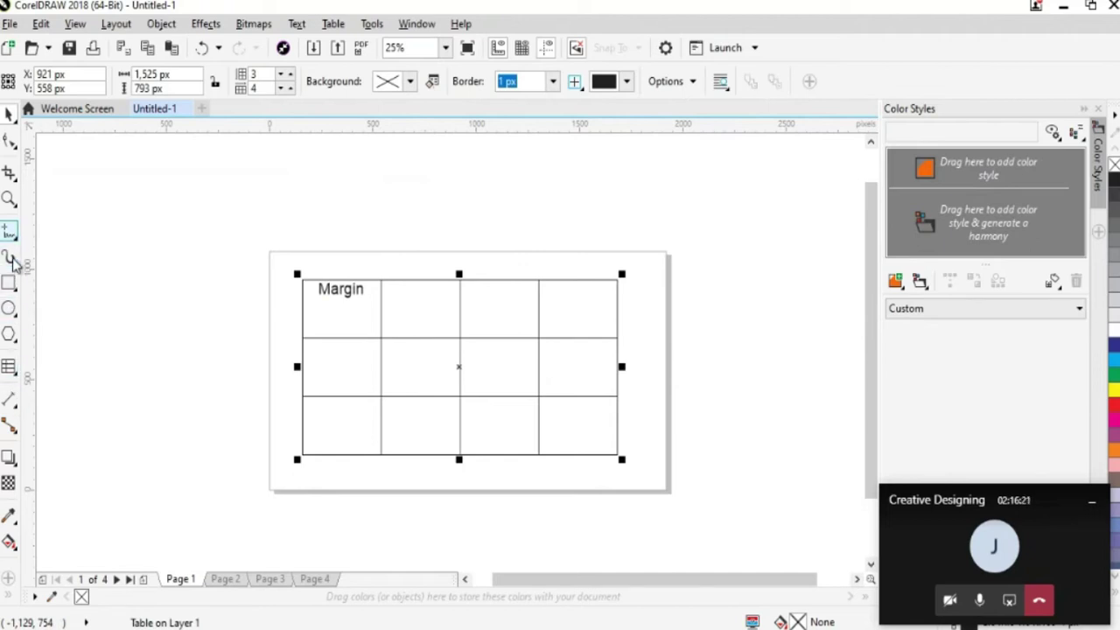
Center the Margin text vertically in its cell through the frame settings of the text properties
left_click(15, 376)
left_click(44, 366)
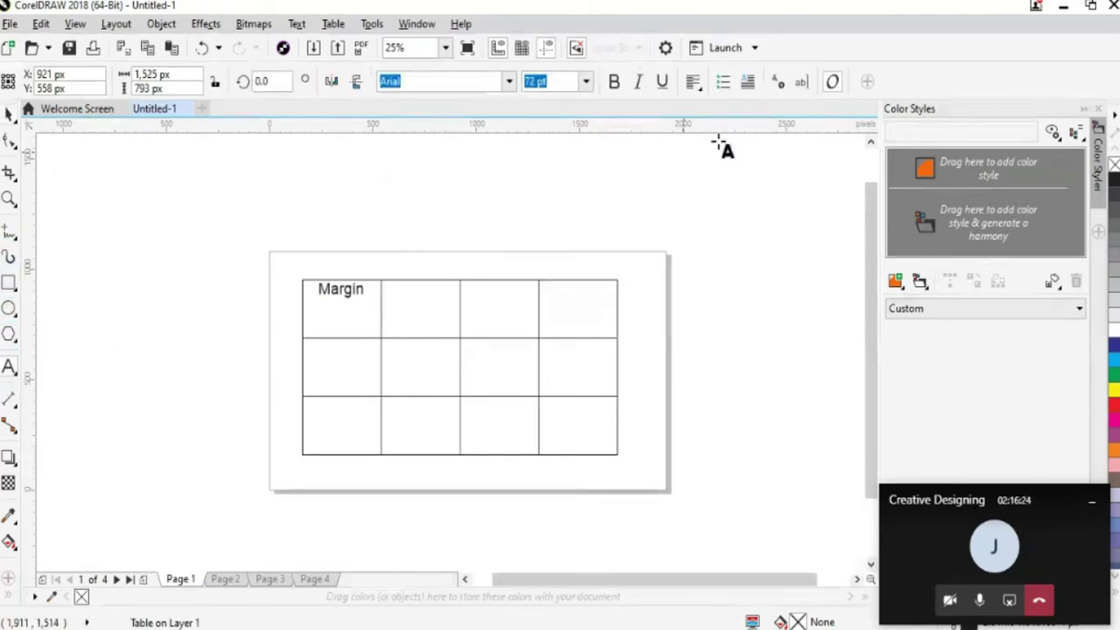
left_click(776, 88)
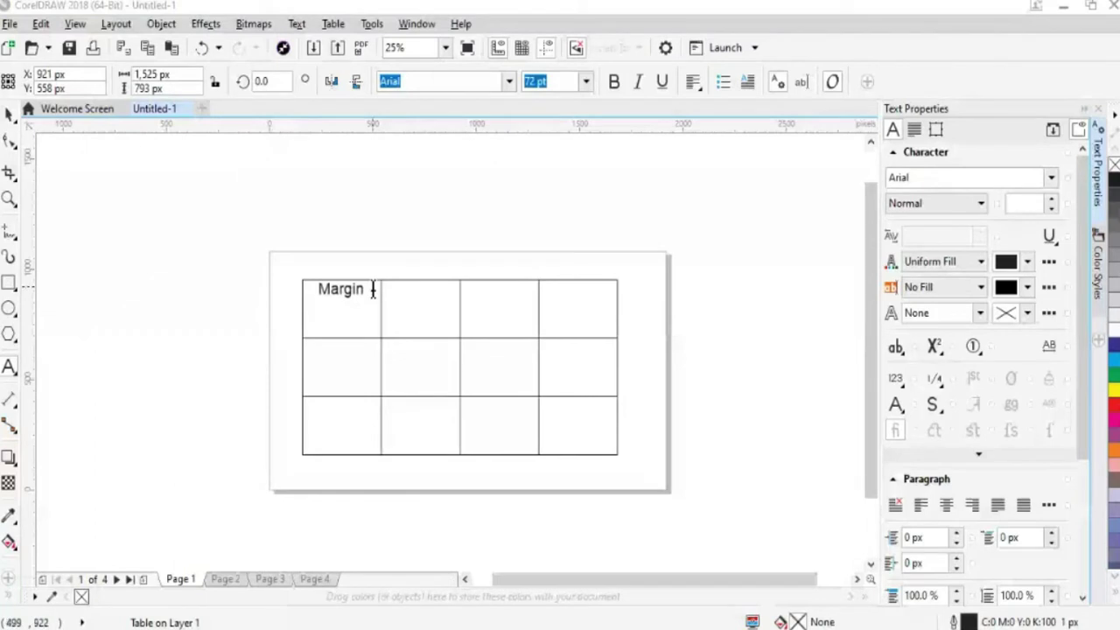
left_click_drag(373, 292, 316, 298)
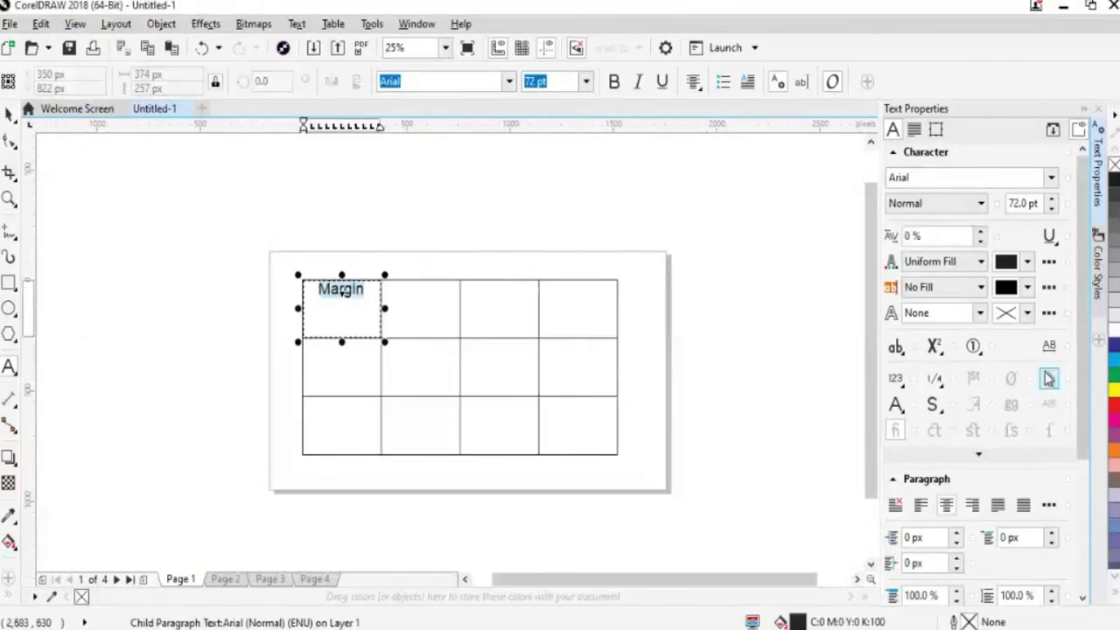
scroll(1078, 492, "down", 4)
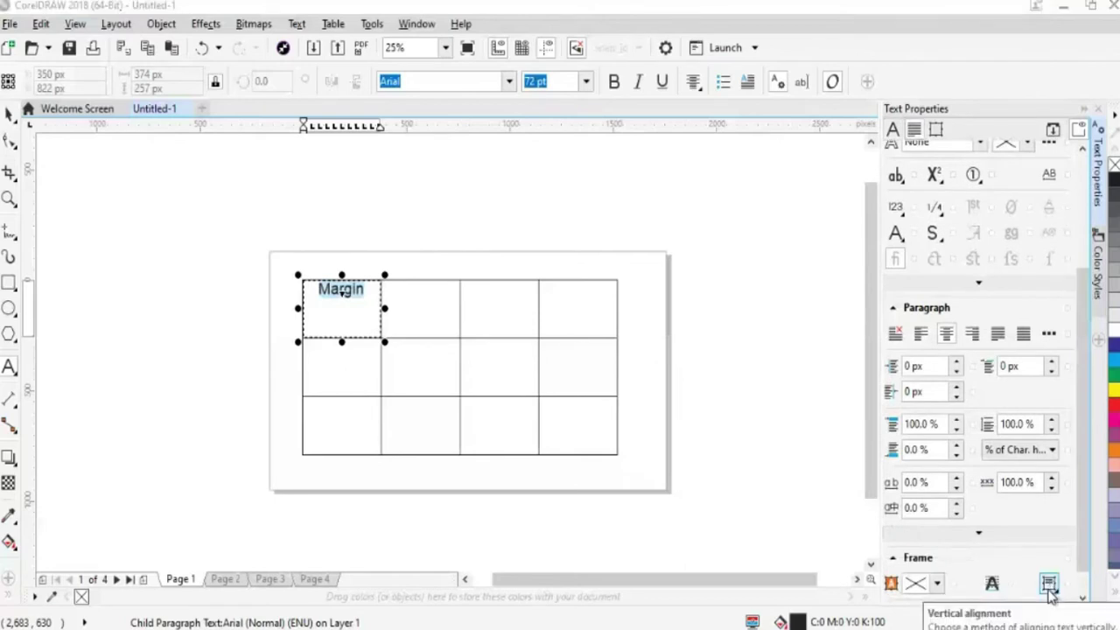
left_click(1050, 583)
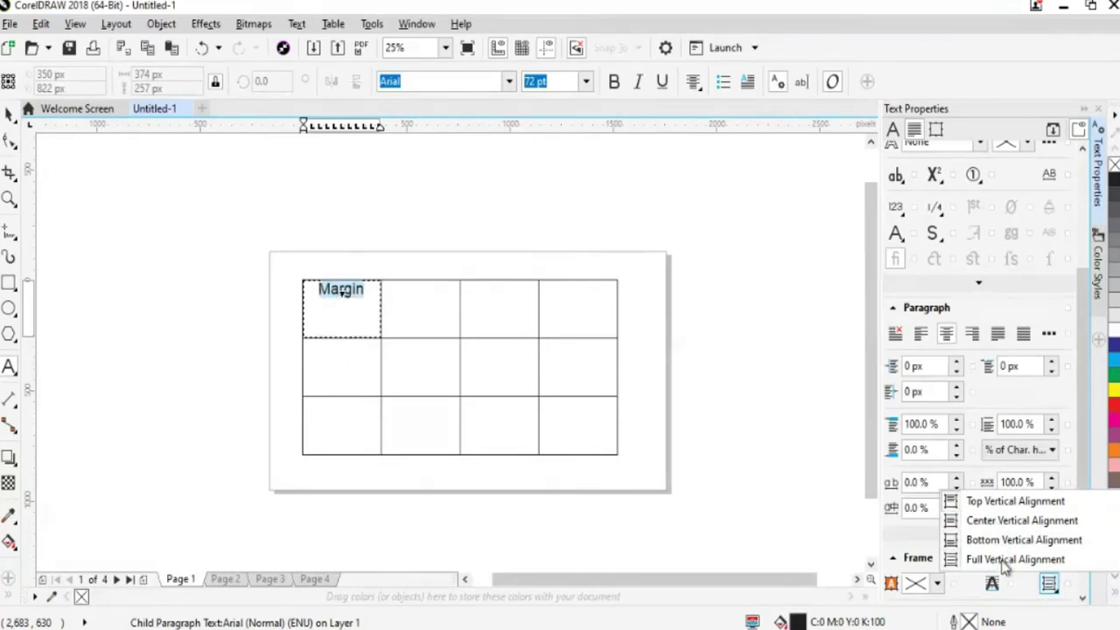
left_click(1009, 521)
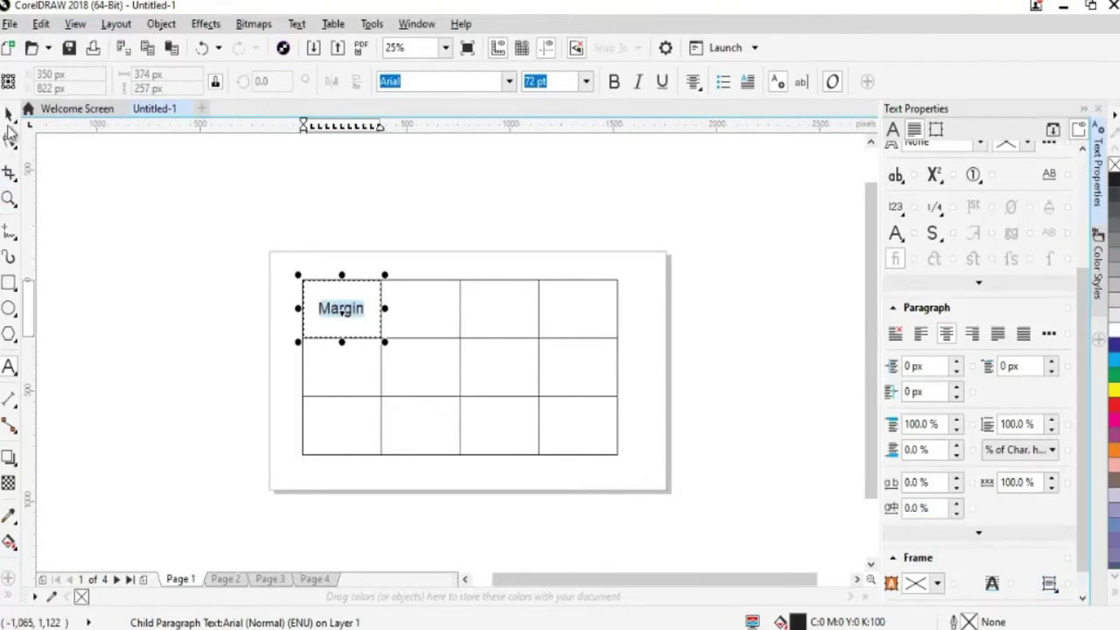
left_click(172, 261)
key("Escape")
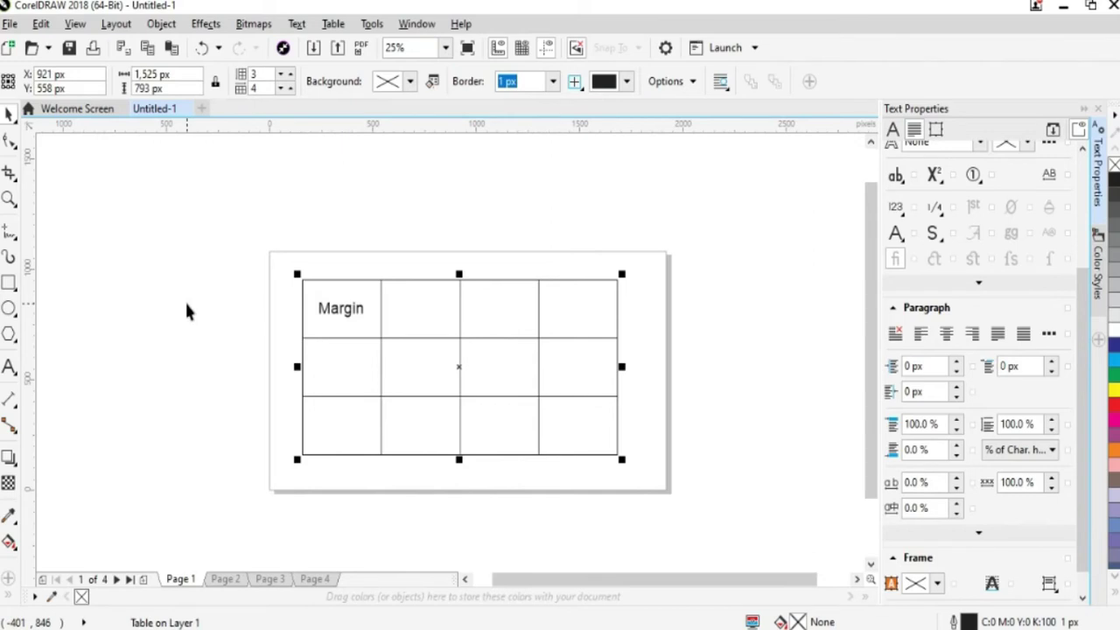
Merge the second and third cells of the table's first row into one cell
left_click_drag(519, 578, 514, 577)
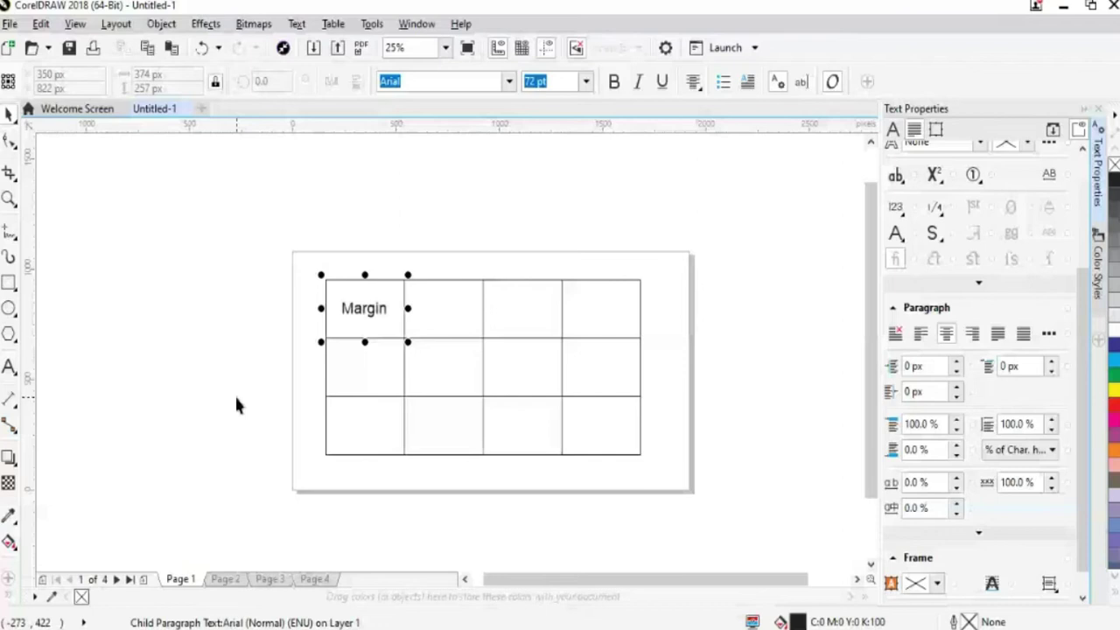
left_click_drag(442, 308, 511, 308)
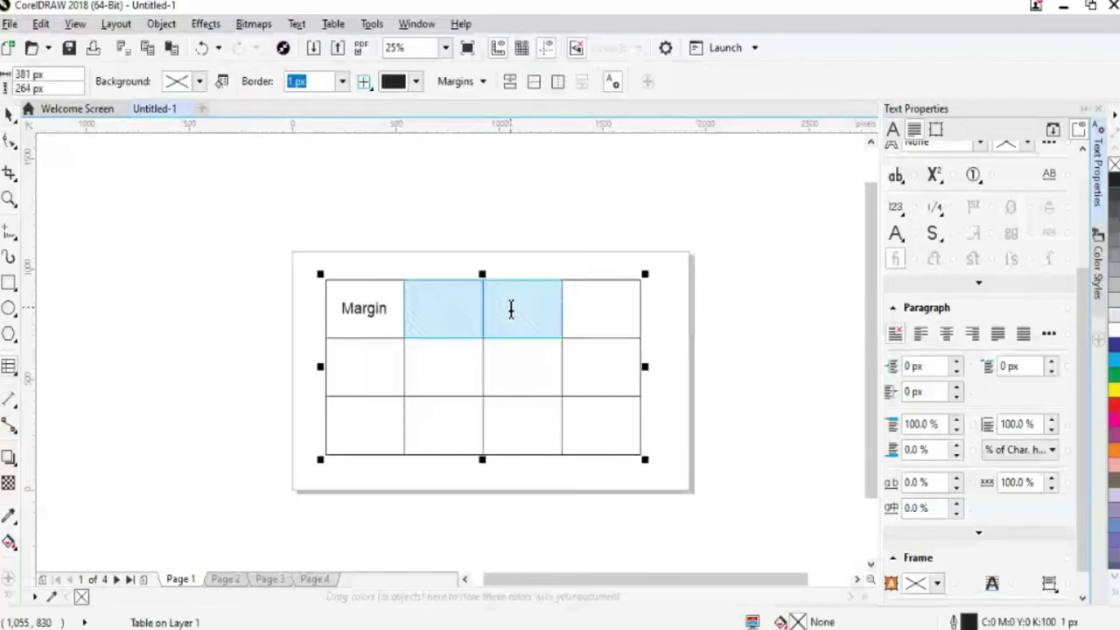
right_click(511, 308)
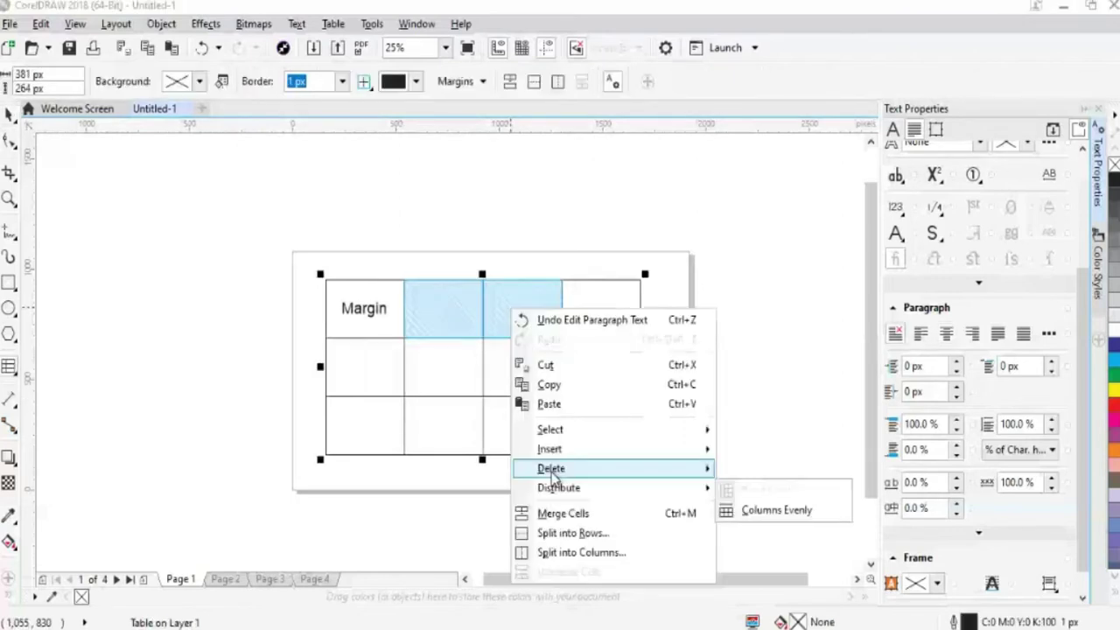
mouse_move(552, 473)
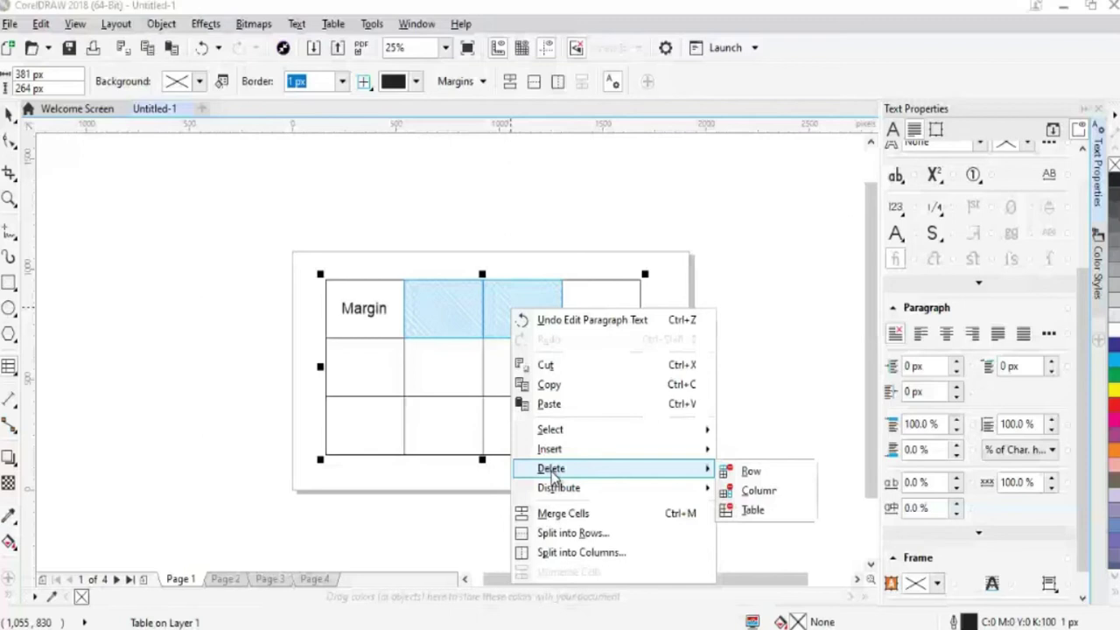
left_click(567, 523)
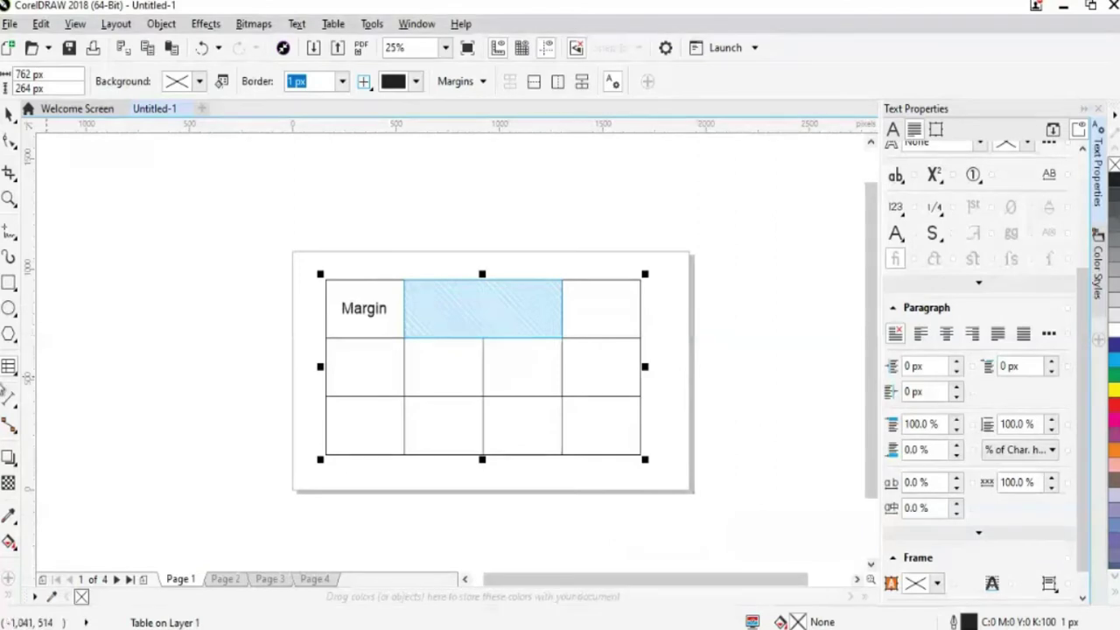
Enter the text "Assignment 2" in the merged cell of the first row at a font size of 72 pt
left_click(13, 371)
left_click(51, 366)
left_click(462, 310)
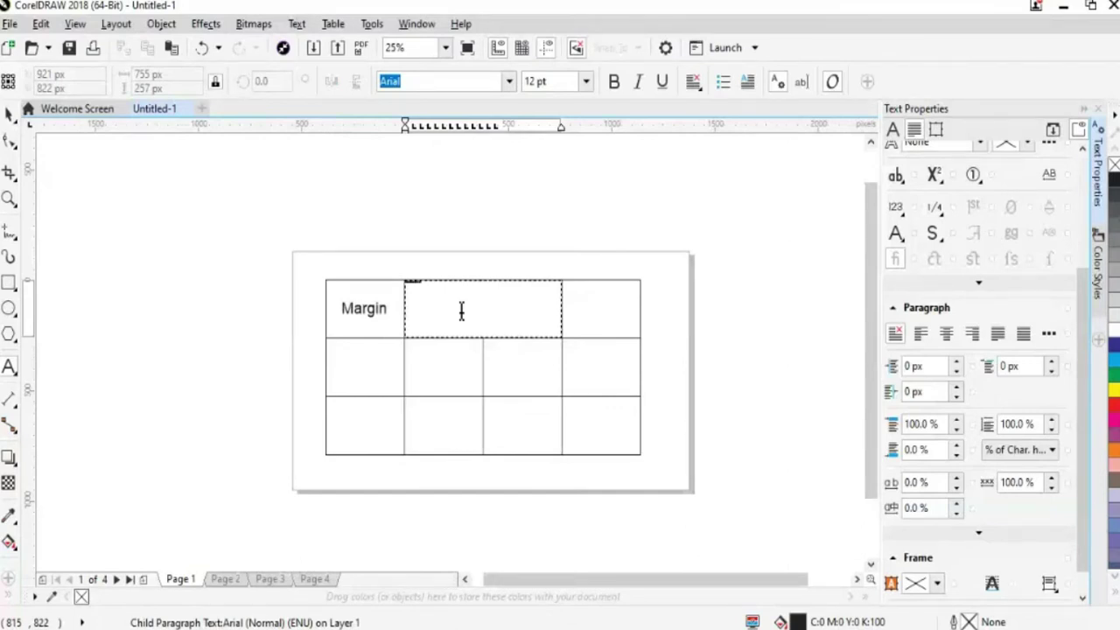
left_click(9, 114)
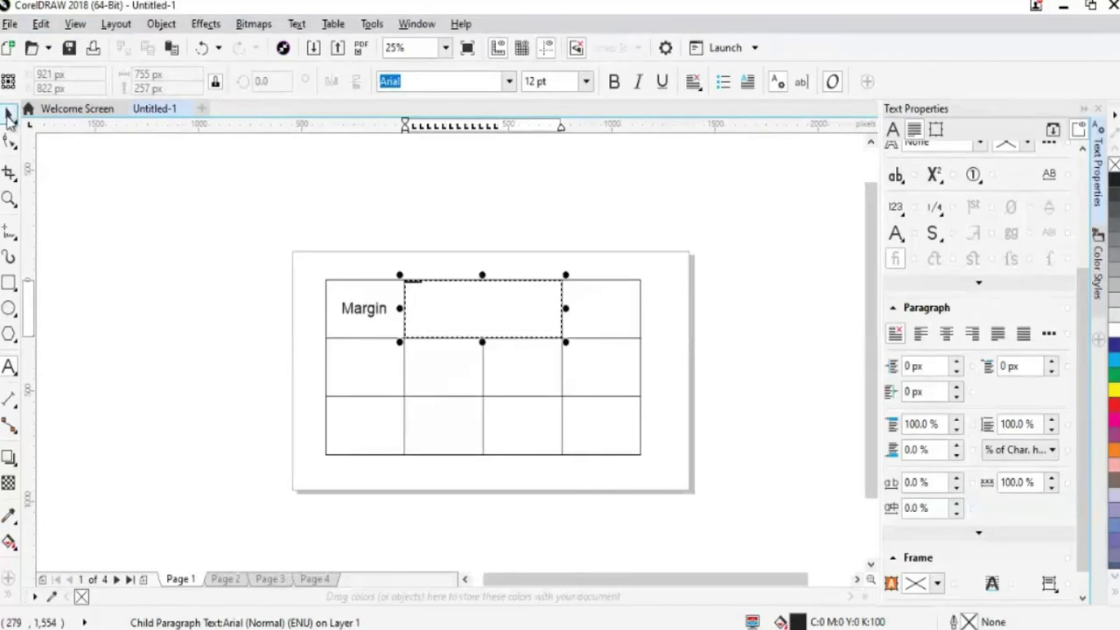
left_click(587, 83)
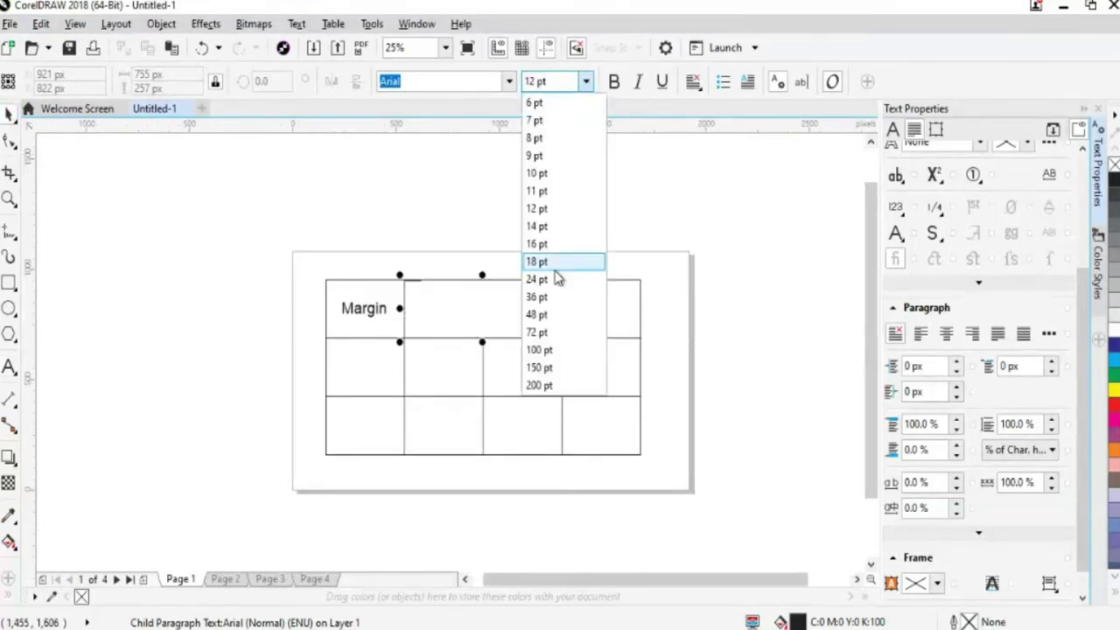
left_click(537, 333)
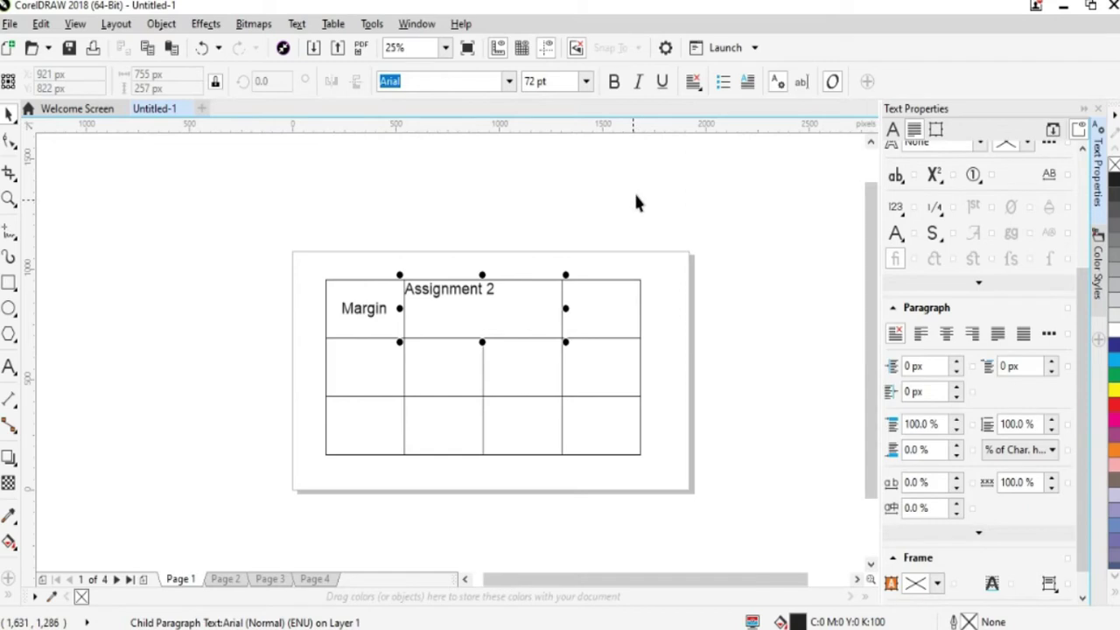
Try centering the Assignment 2 text horizontally in the merged cell, and undo the change
left_click(695, 83)
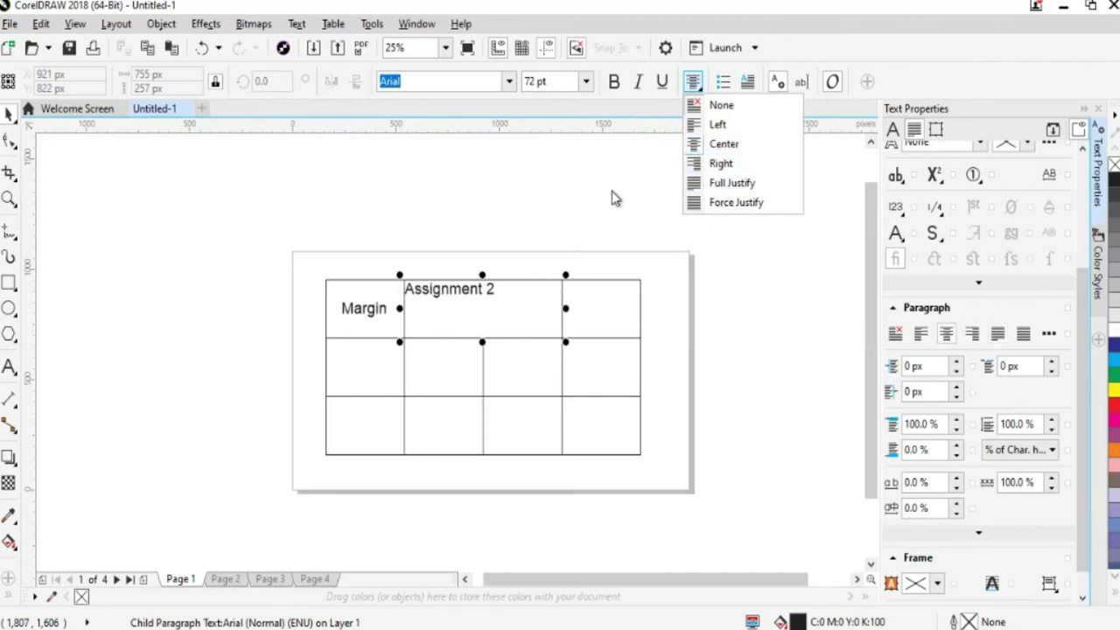
left_click(728, 146)
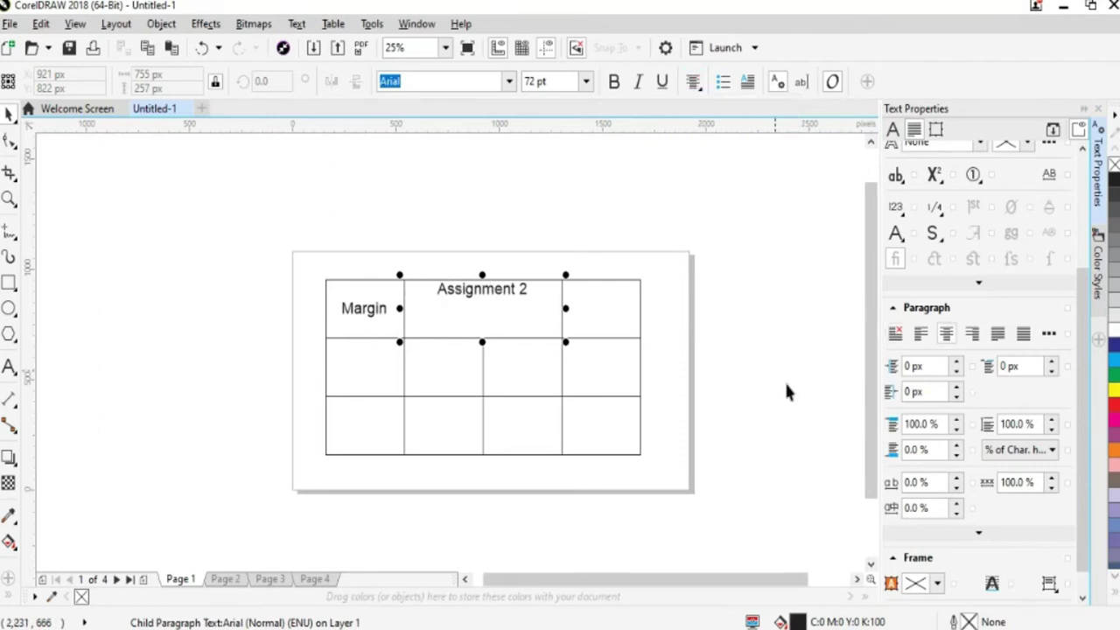
left_click(1051, 584)
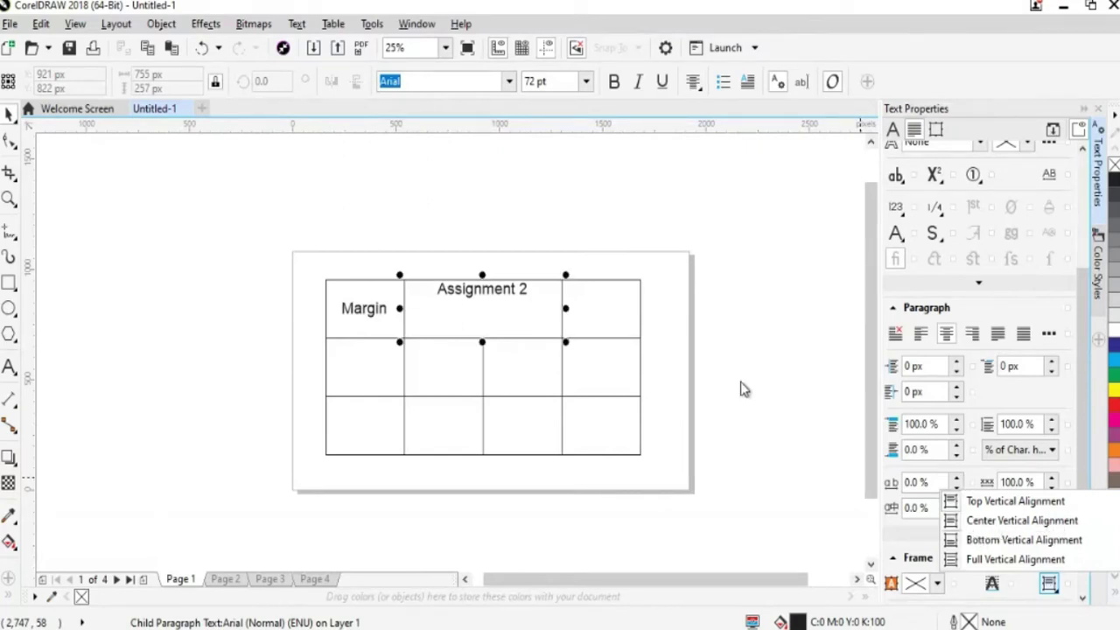
left_click(757, 408)
key("ctrl+z")
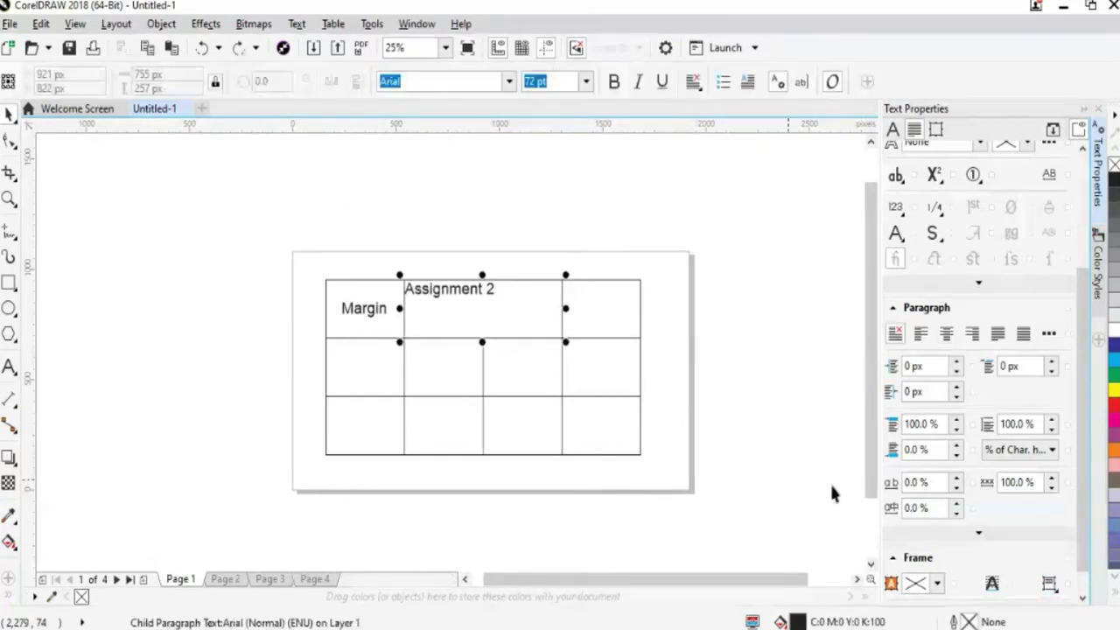
Center the Assignment 2 text vertically and horizontally in the merged cell, and deselect it
left_click(1049, 583)
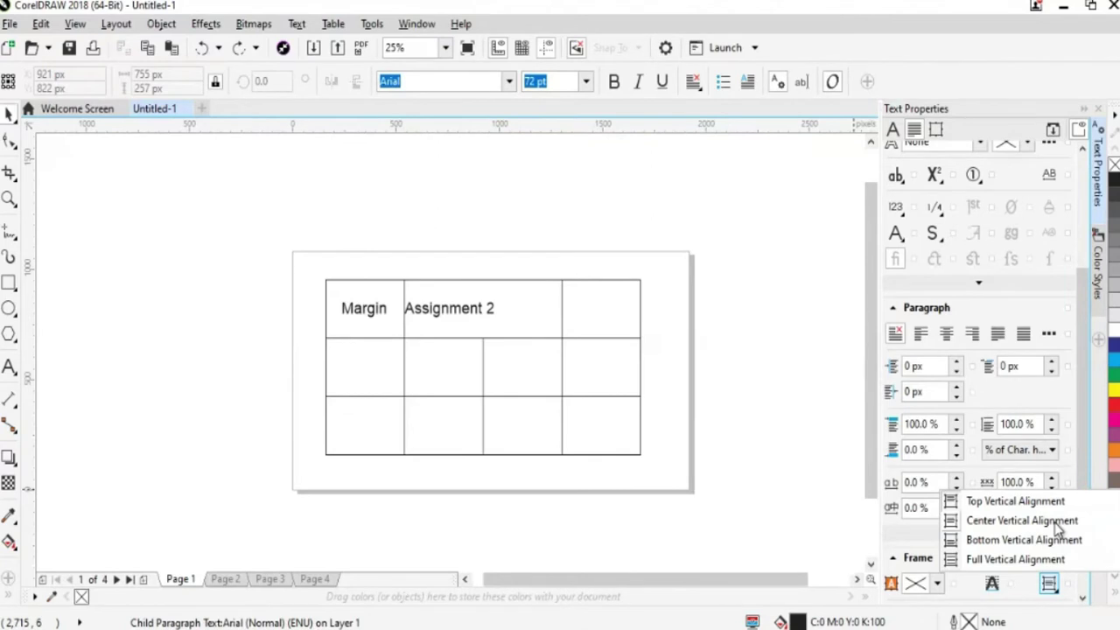
left_click(1057, 523)
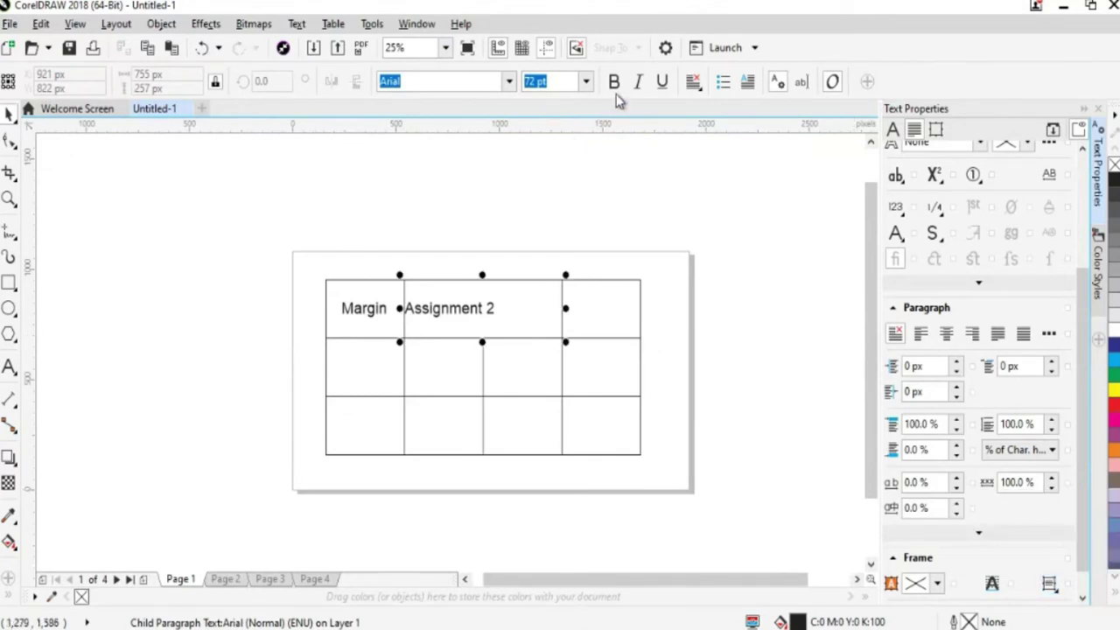
left_click(587, 82)
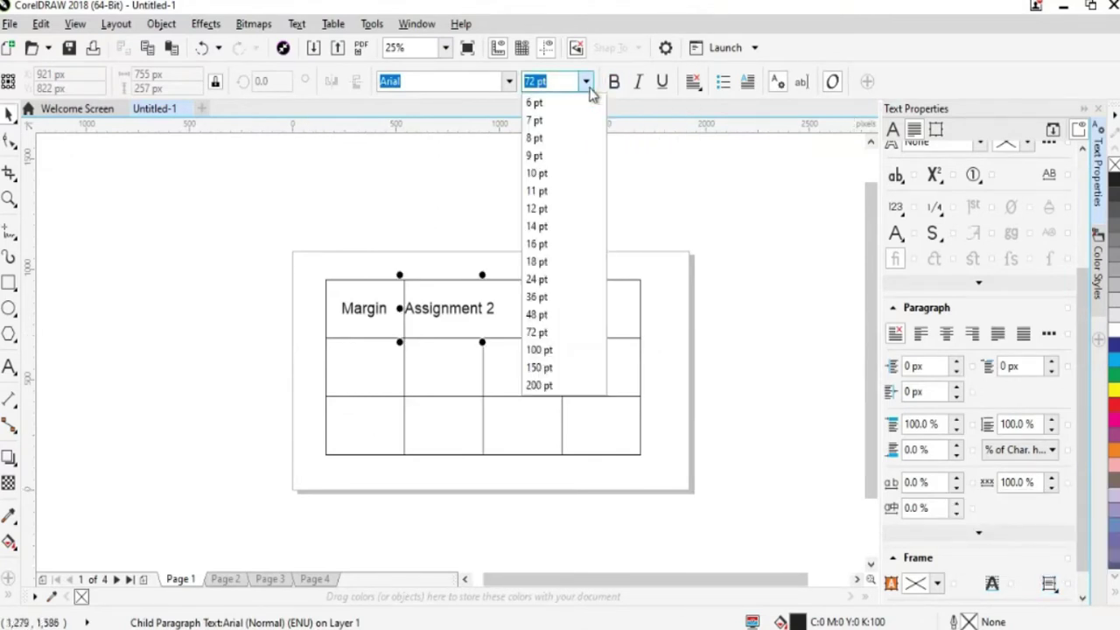
left_click(693, 83)
left_click(694, 83)
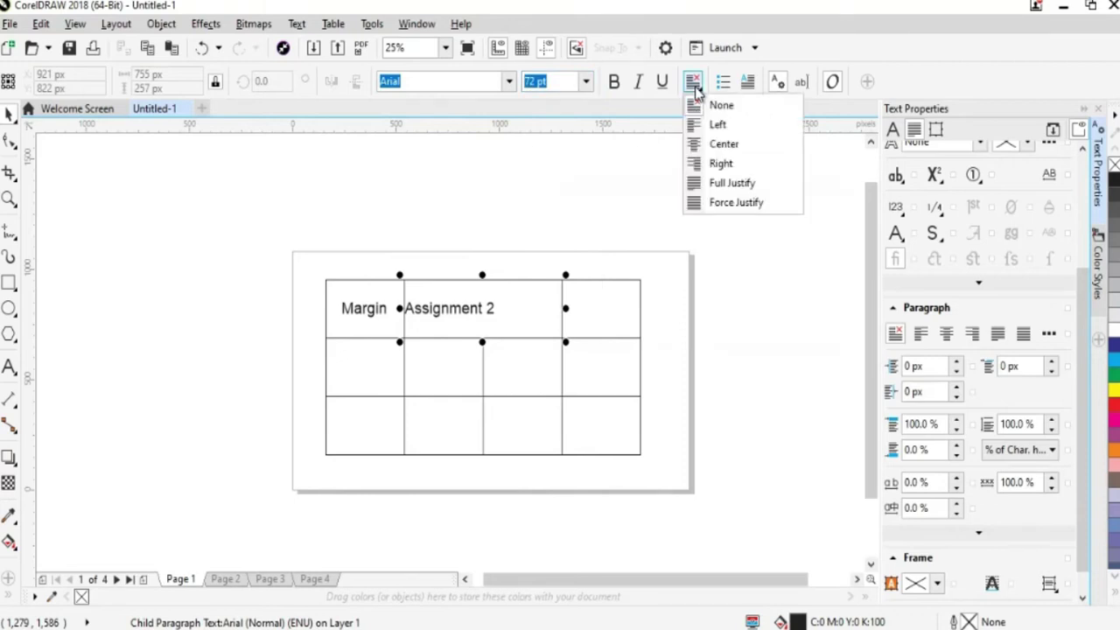
left_click(723, 144)
left_click_drag(700, 579, 707, 579)
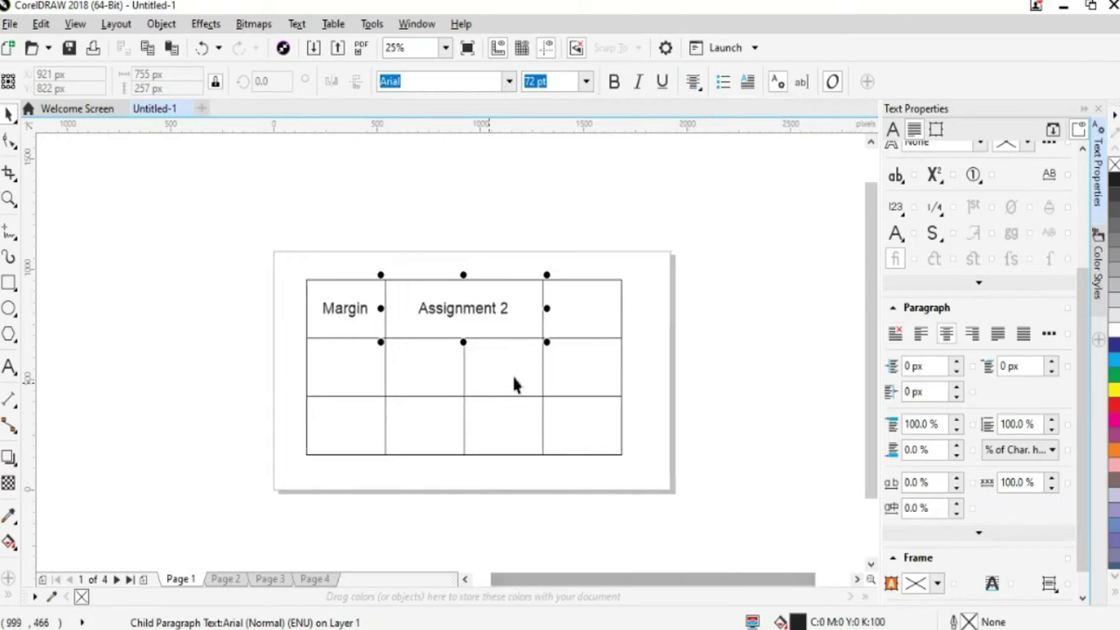
left_click_drag(867, 438, 867, 458)
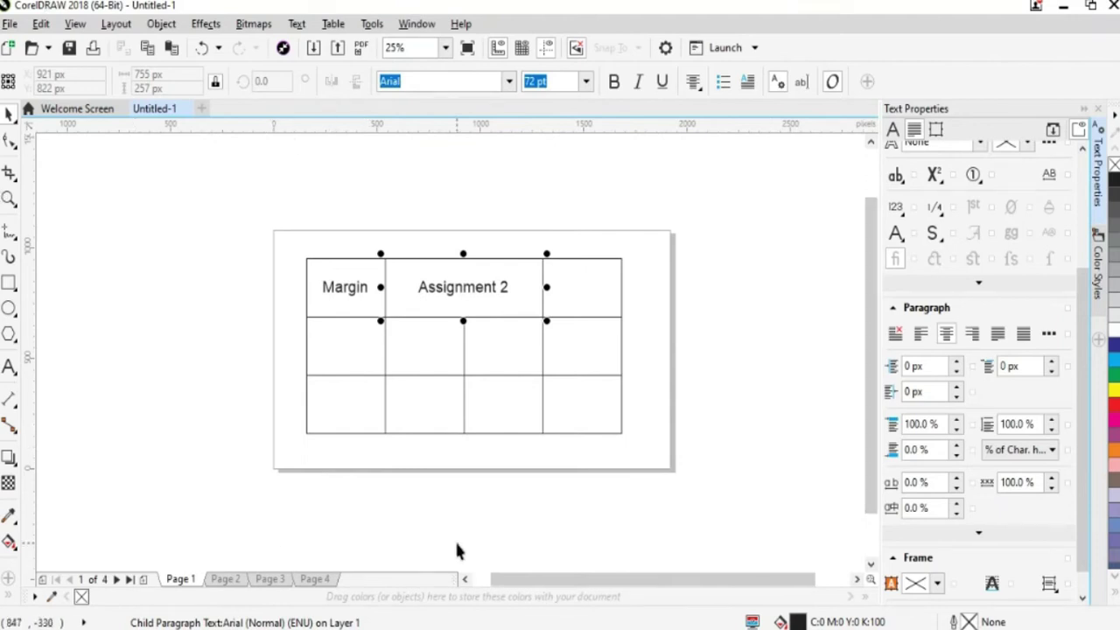
left_click(484, 506)
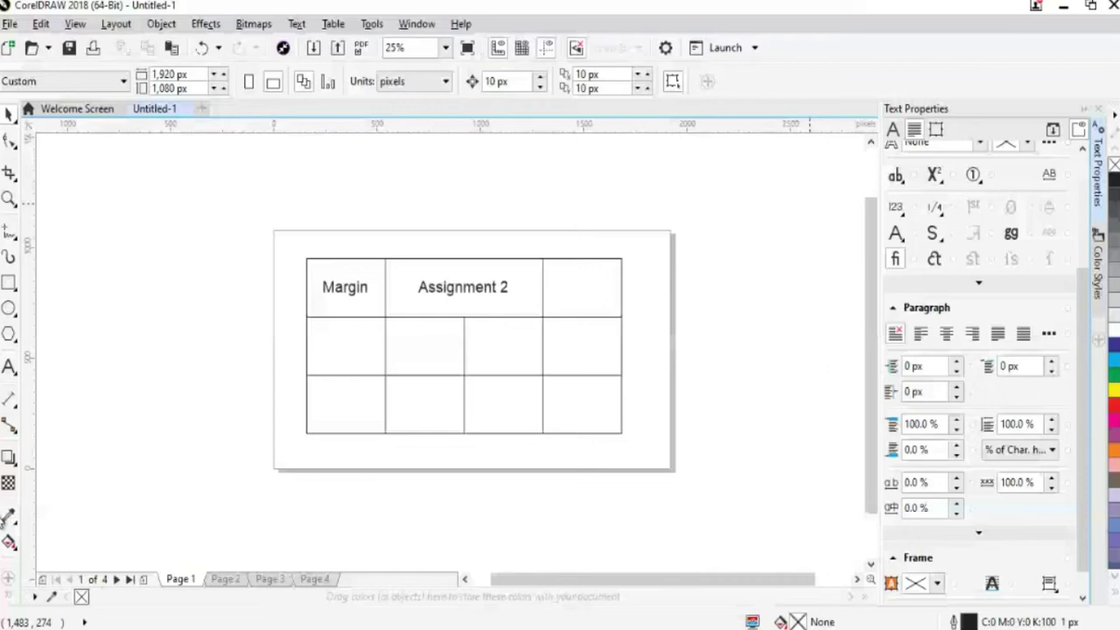
Fill the background of the Assignment 2 cell with light pink, C 11, M 26, Y 18, K 0, using the Table tool
left_click(9, 366)
left_click(77, 385)
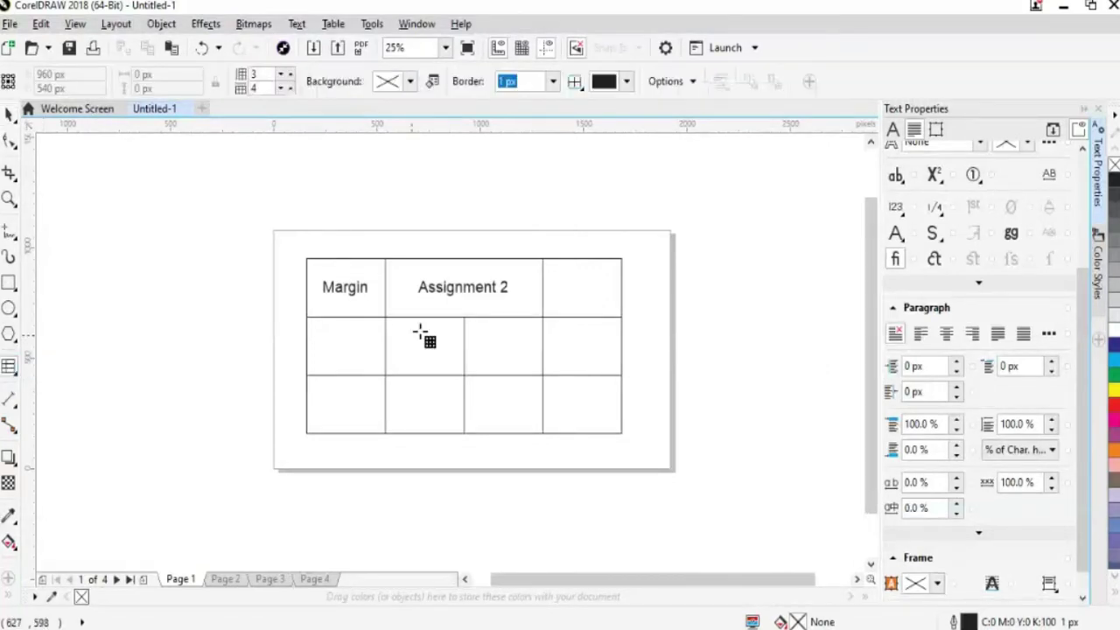
left_click(521, 298)
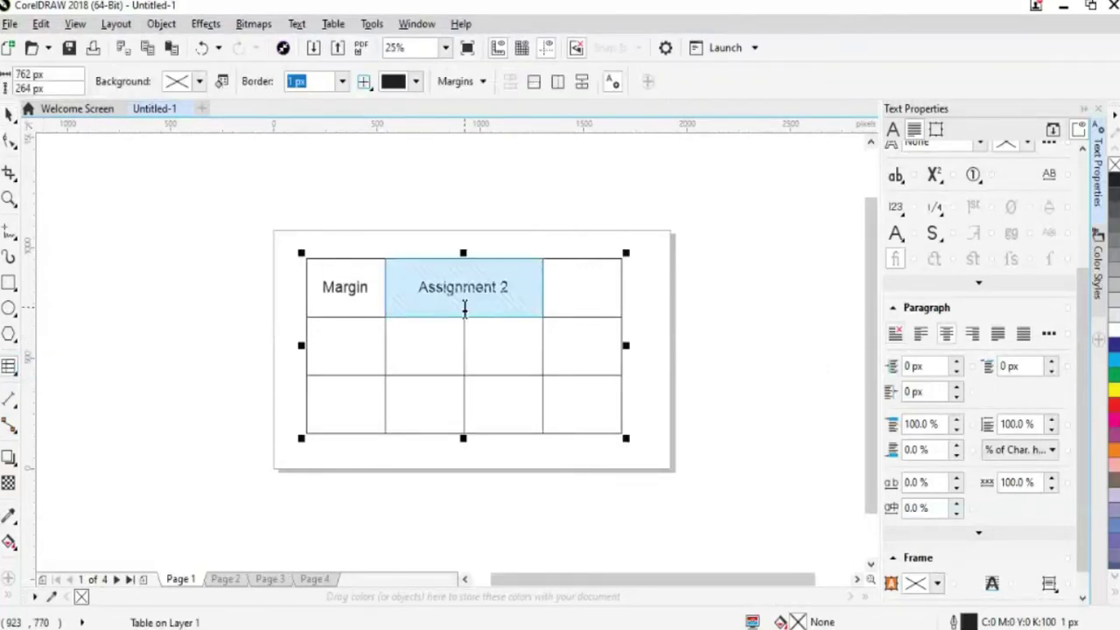
left_click(184, 83)
left_click(252, 192)
left_click(228, 197)
left_click(204, 234)
left_click(190, 190)
left_click(191, 185)
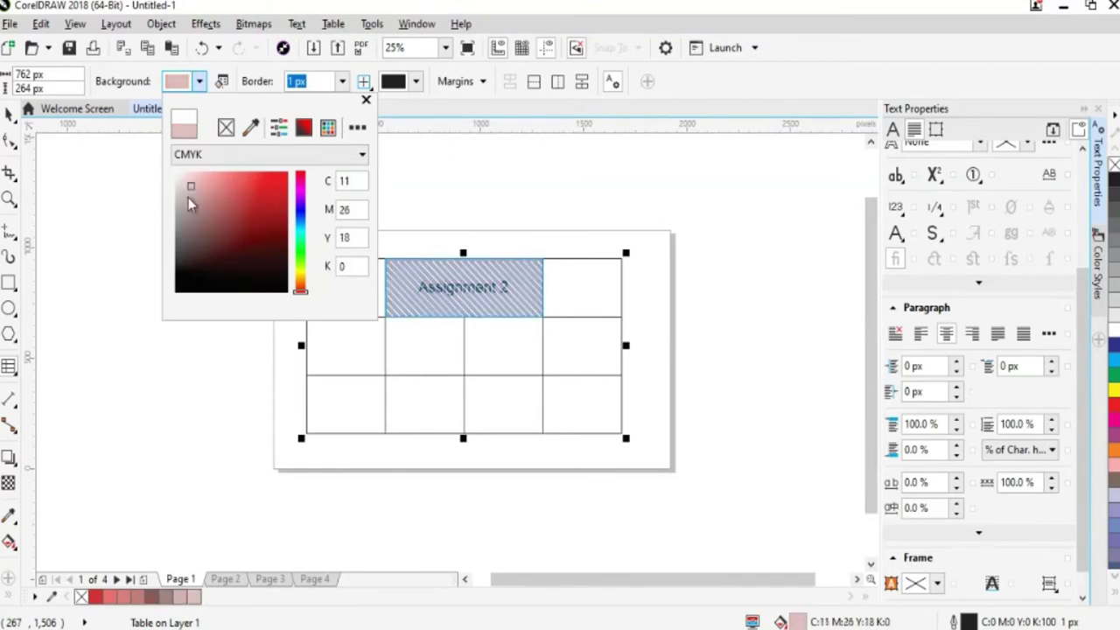
left_click(125, 288)
left_click(204, 379)
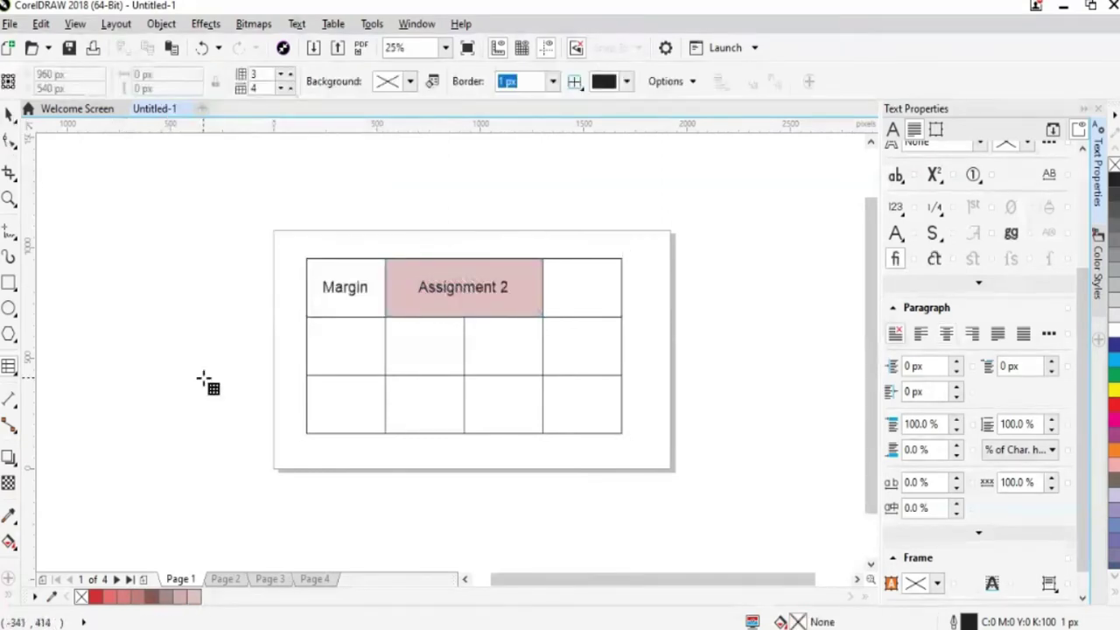
Select the whole table and choose Left and Right as the borders that border settings apply to
left_click(11, 113)
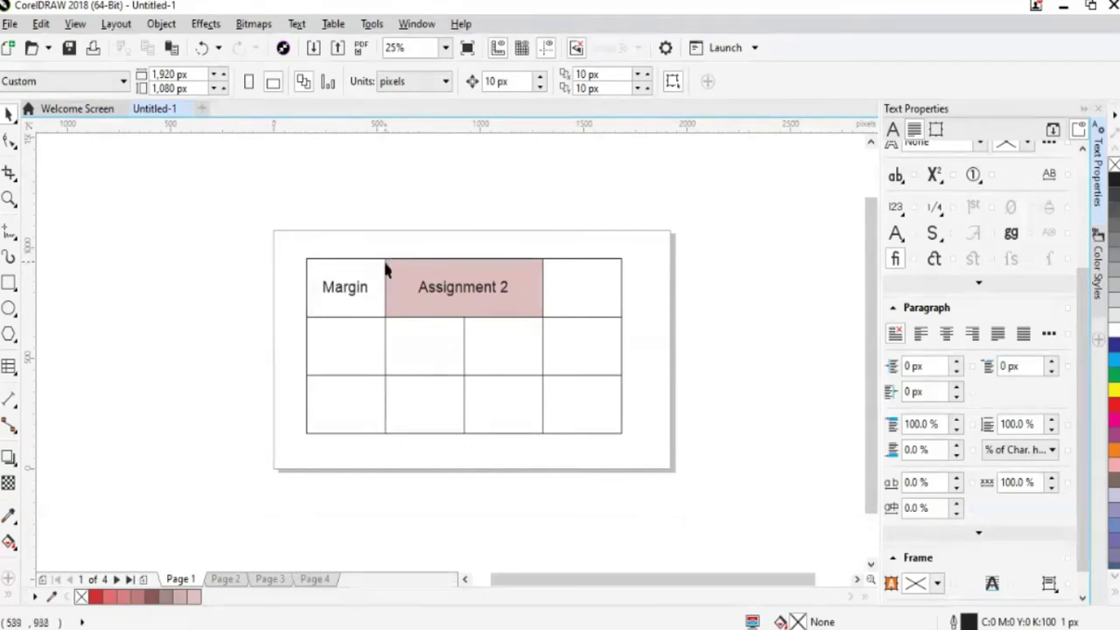
left_click(306, 331)
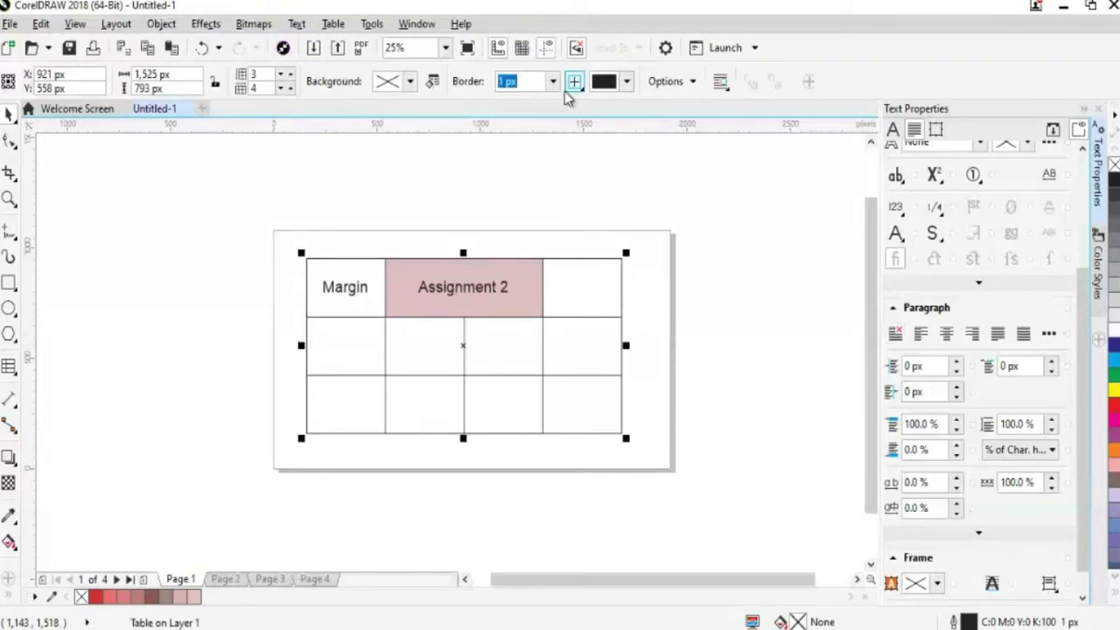
left_click(575, 83)
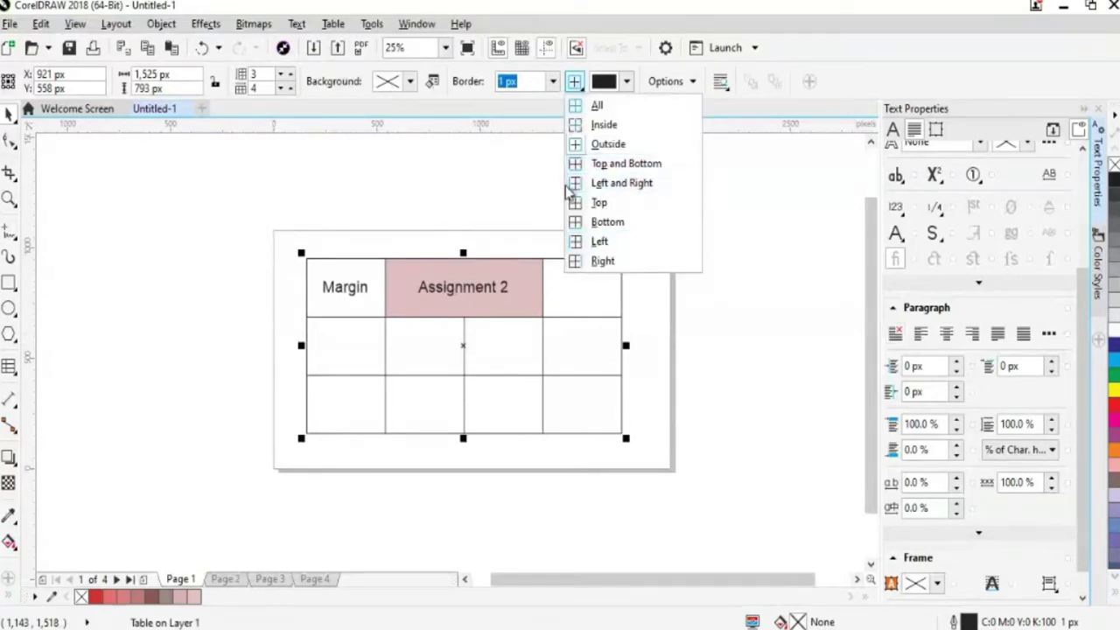
left_click(640, 186)
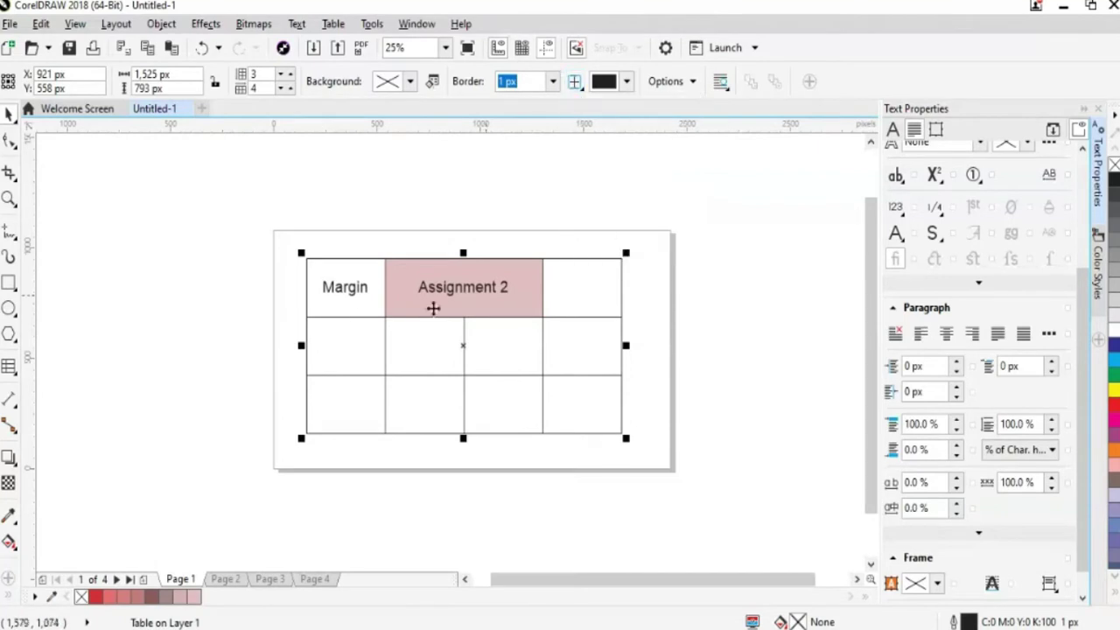
Set the left and right borders of the Margin cell to 16 px, after trying 10 px
left_click(367, 306)
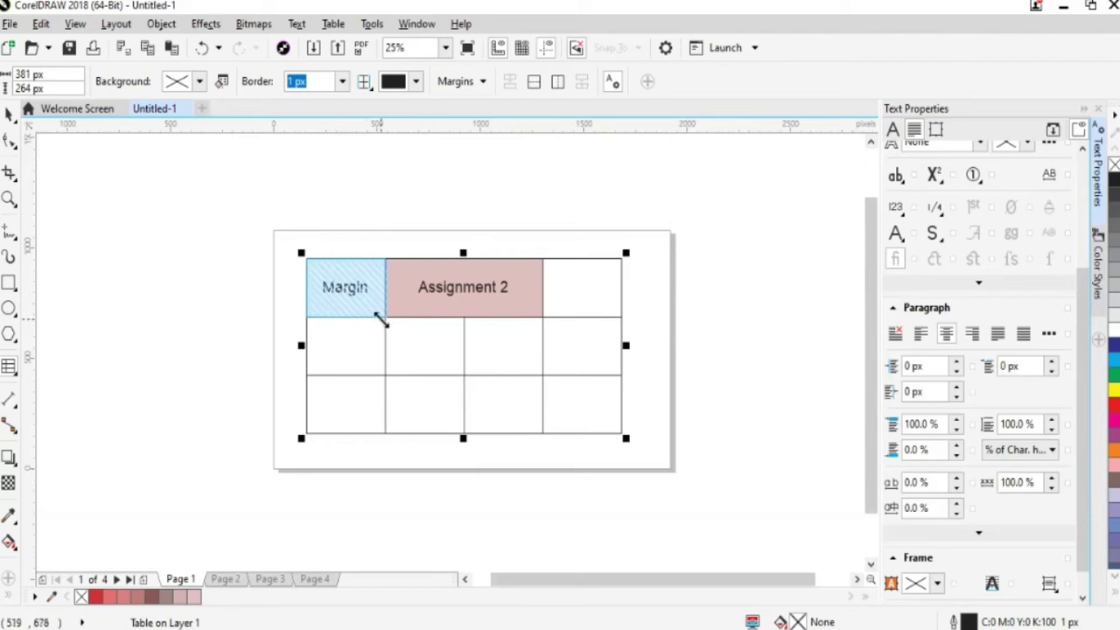
left_click(342, 82)
left_click(307, 207)
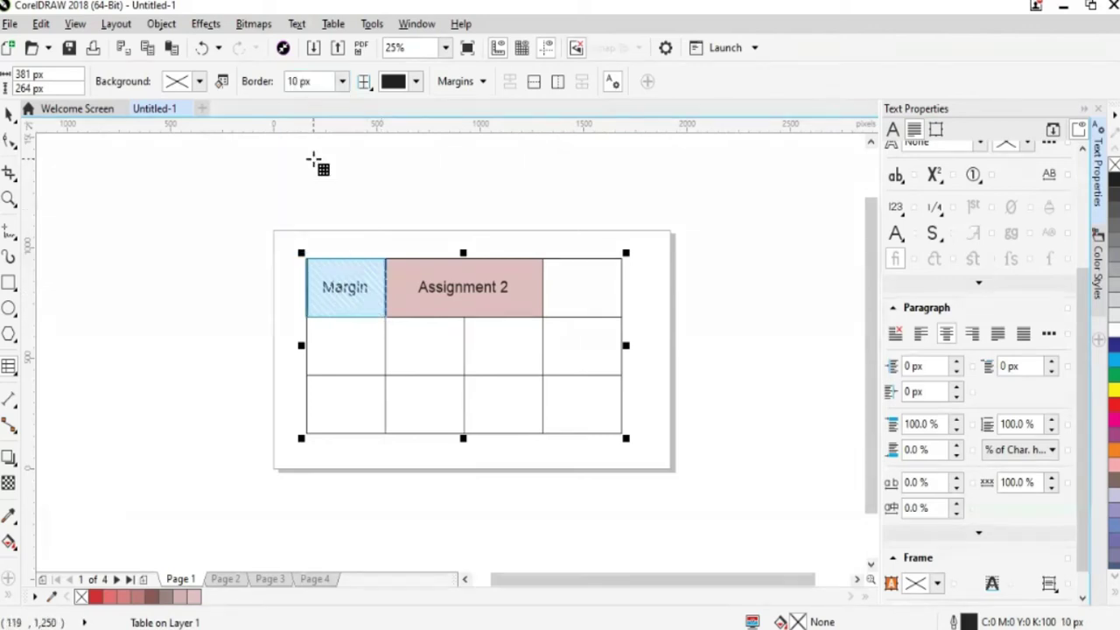
left_click(342, 81)
left_click(302, 218)
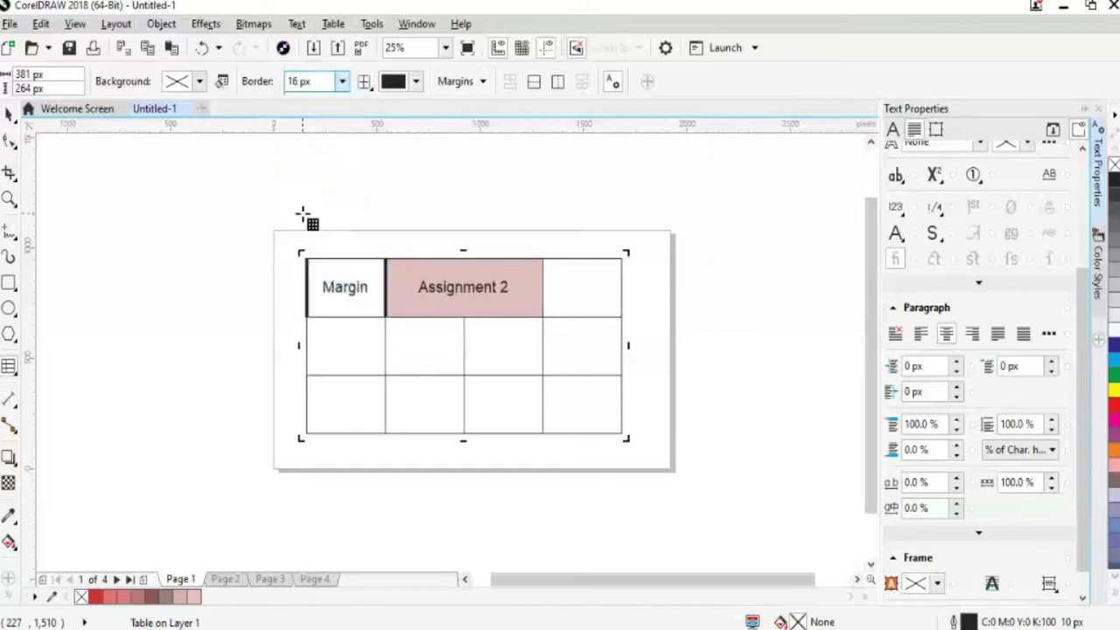
Try to set the top and bottom borders of the Margin cell and the second row's third cell to 16 px together
left_click(508, 352, "ctrl")
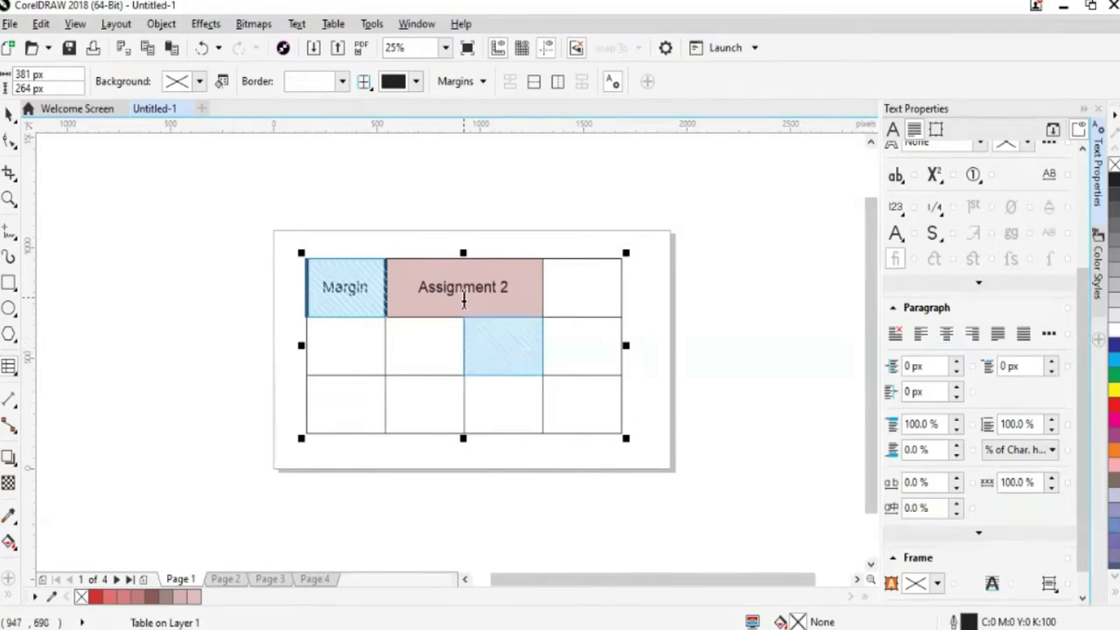
left_click(364, 81)
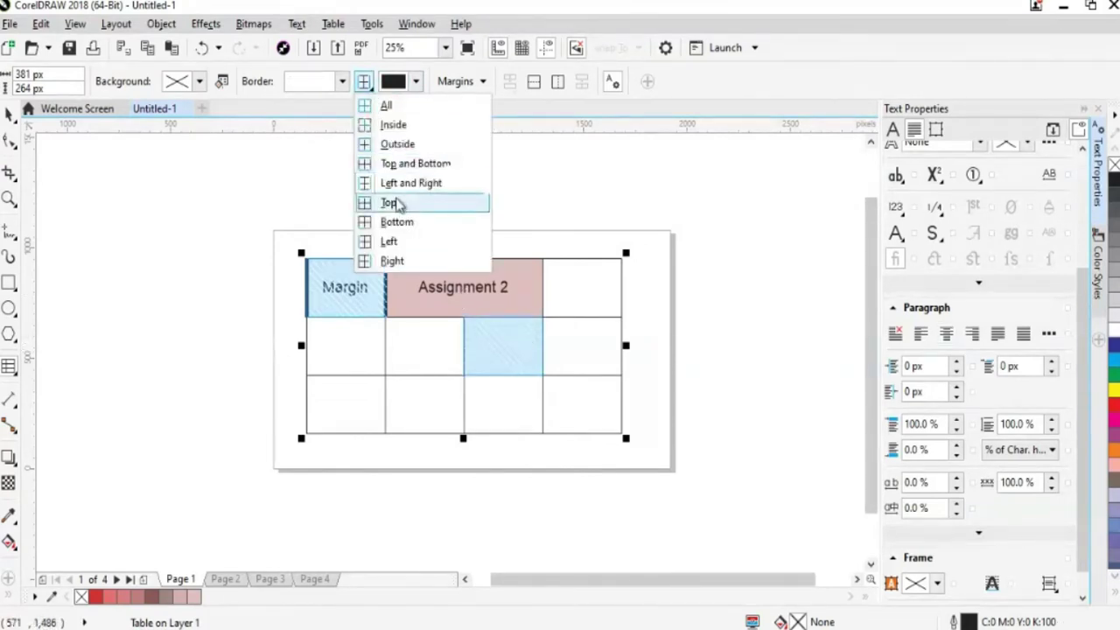
left_click(405, 163)
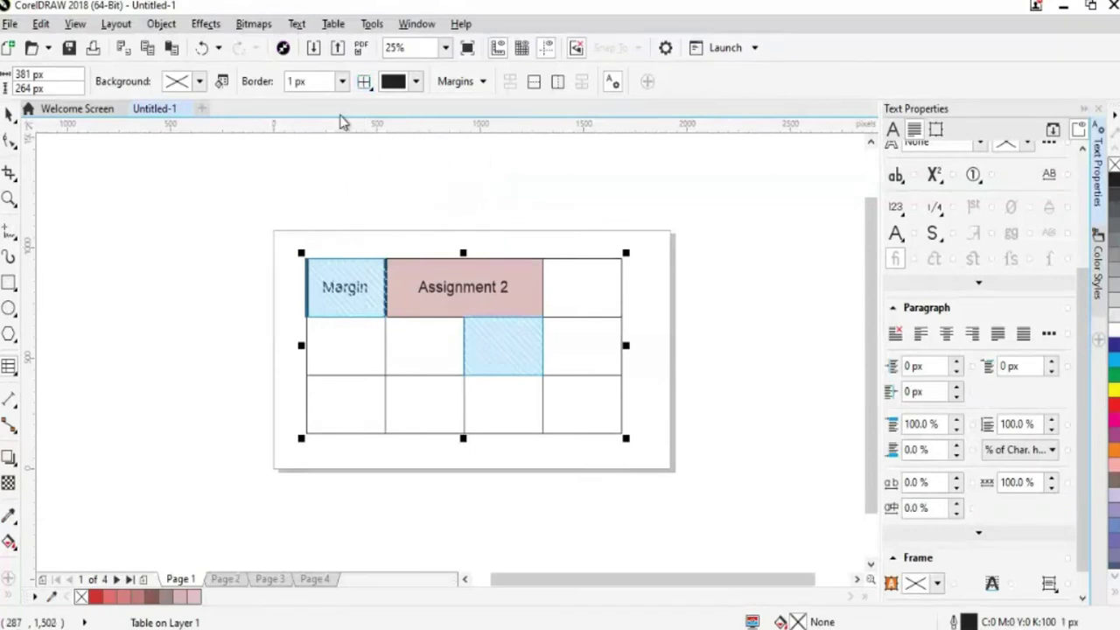
left_click(341, 80)
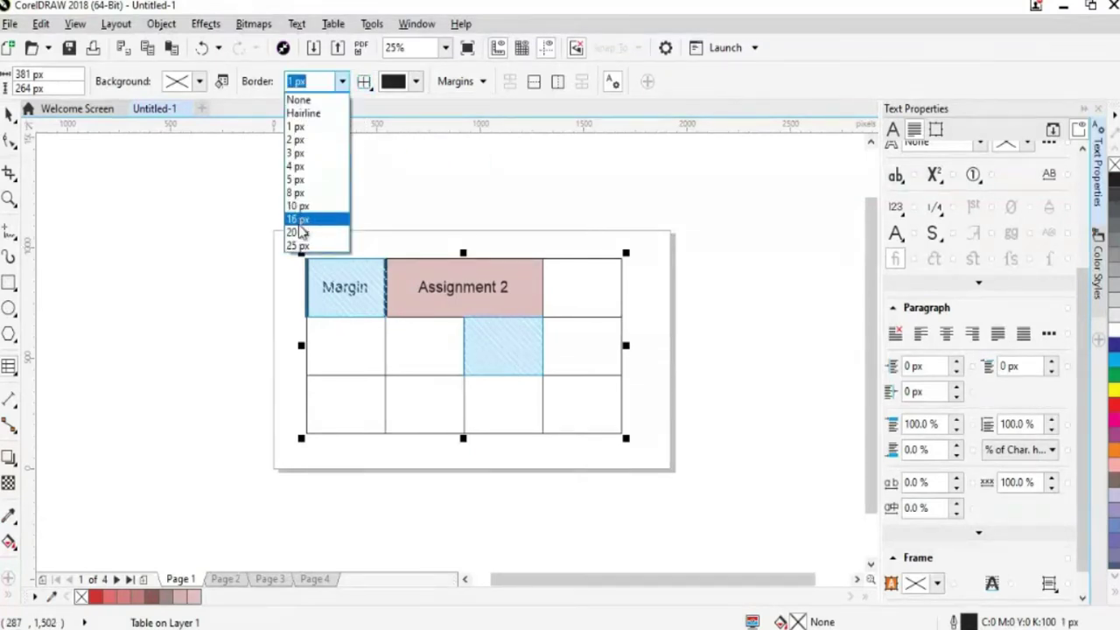
left_click(298, 219)
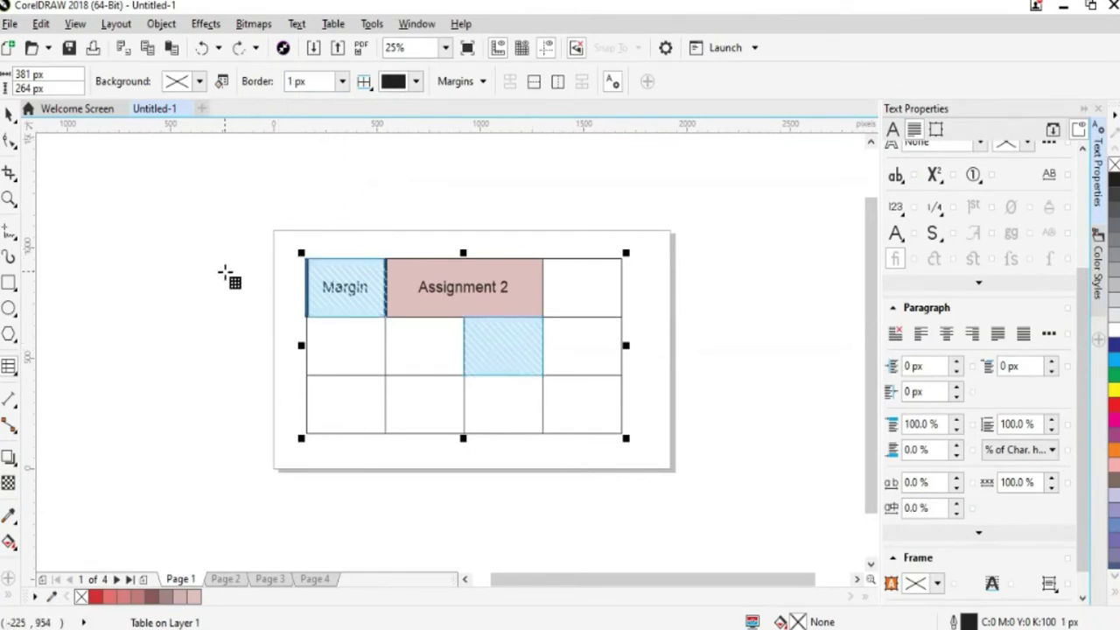
Thicken the top and bottom borders of only the third cell in the second row, and deselect the table
left_click(9, 114)
left_click(175, 345)
double_click(527, 363)
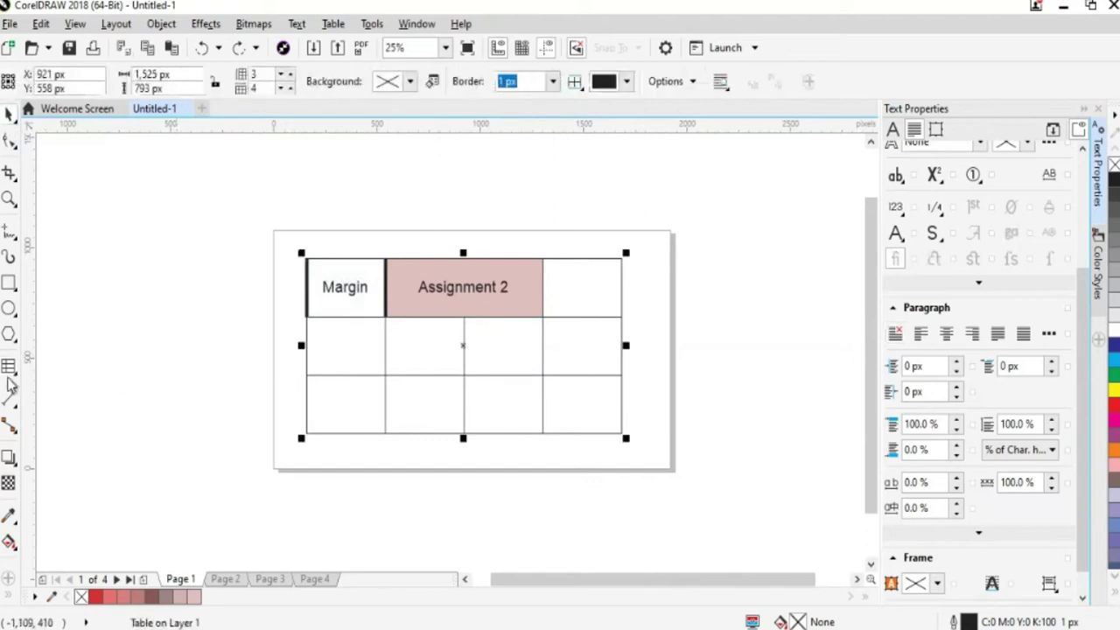
left_click(508, 361)
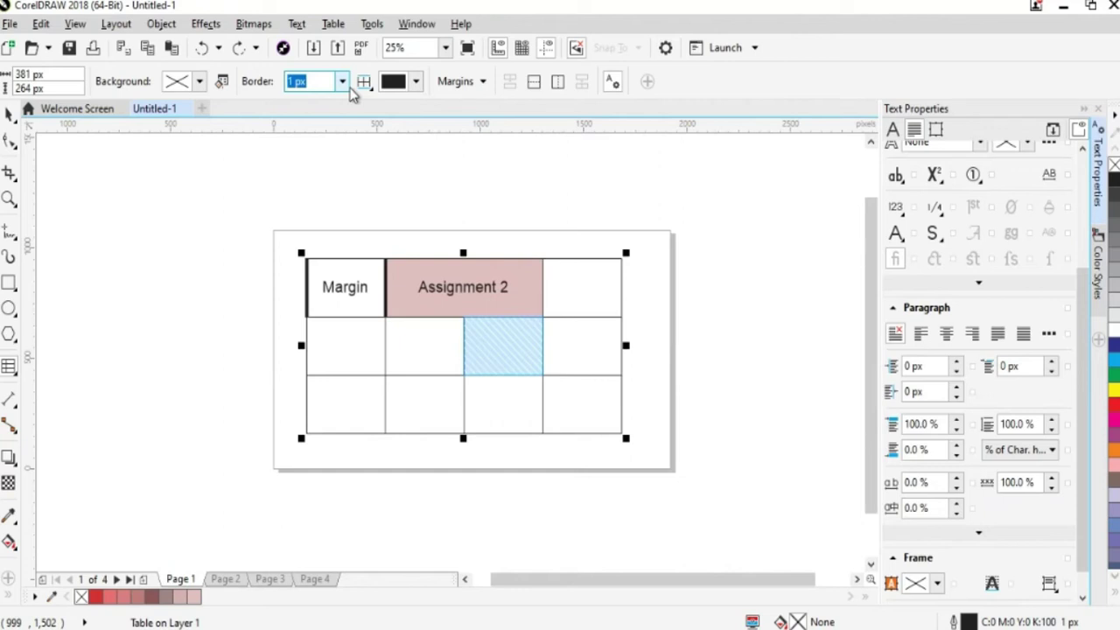
left_click(709, 408)
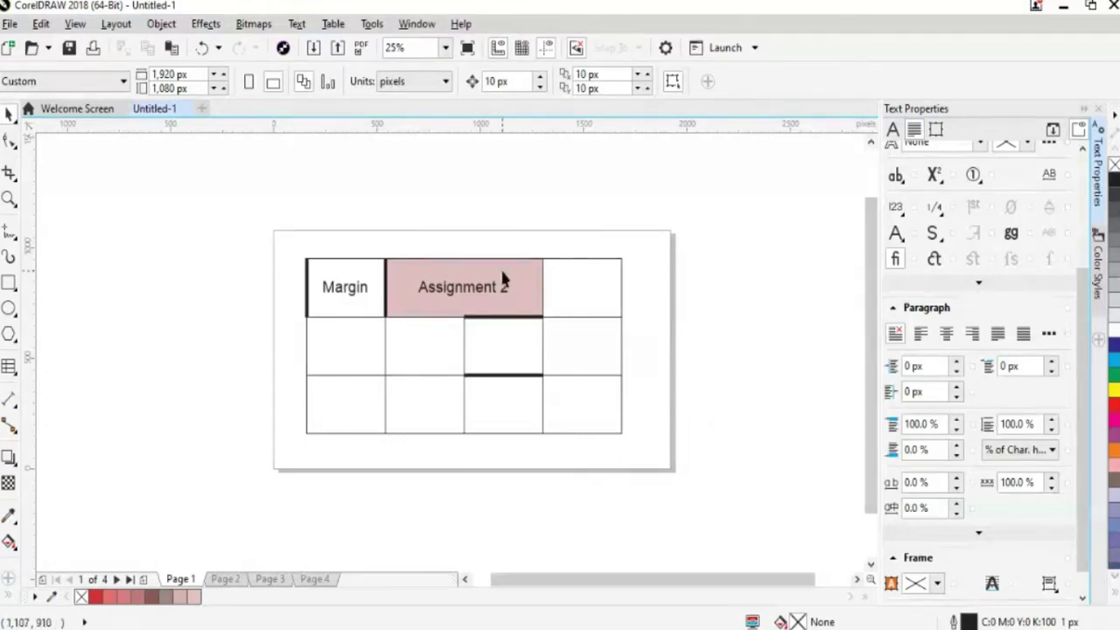
Set the top and bottom borders of the first cell in the bottom row to 10 px, using the Table tool
left_click(521, 282)
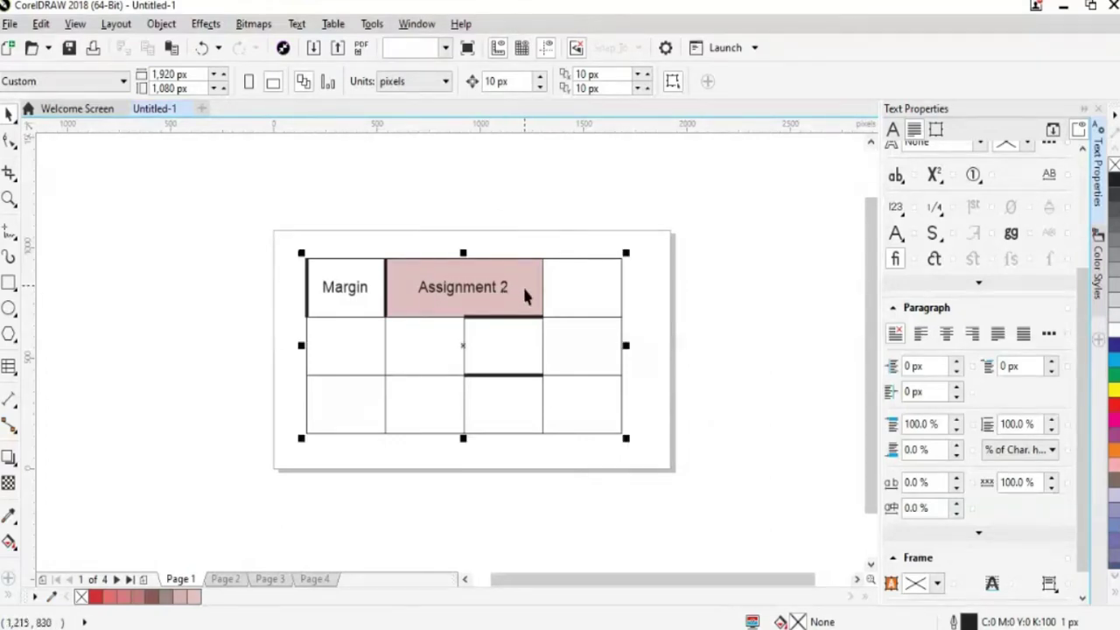
left_click(10, 366)
left_click(61, 390)
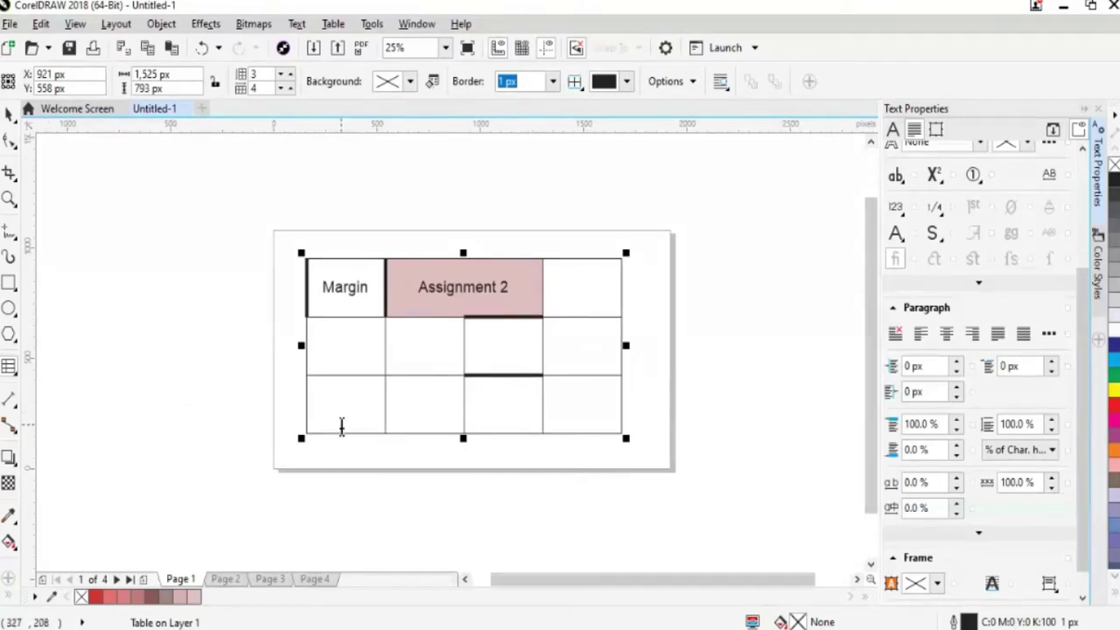
left_click(349, 398)
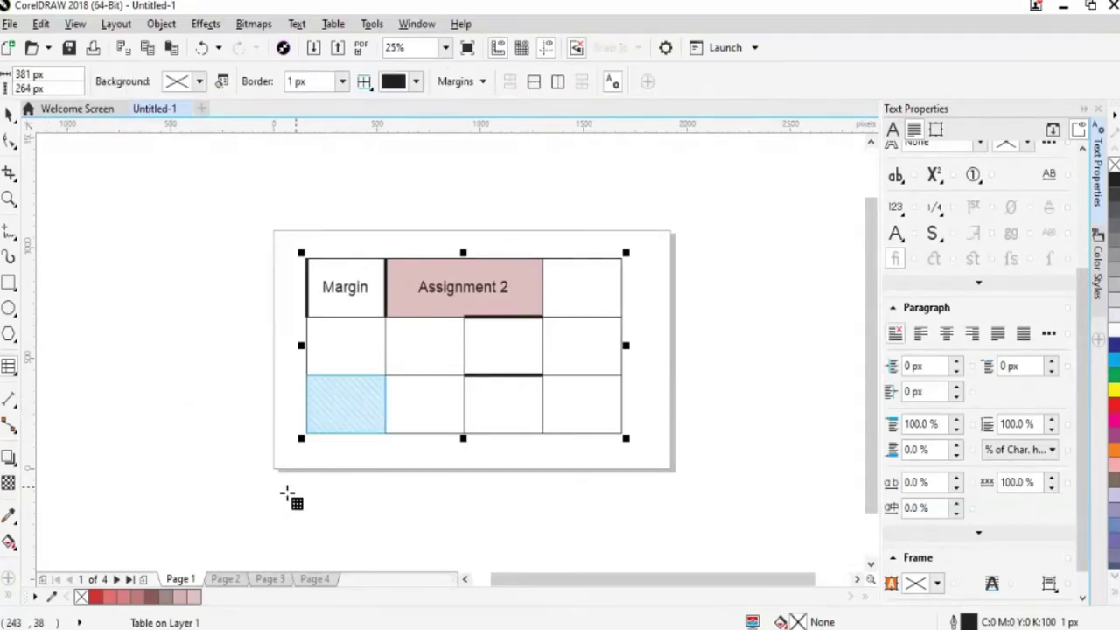
left_click(342, 82)
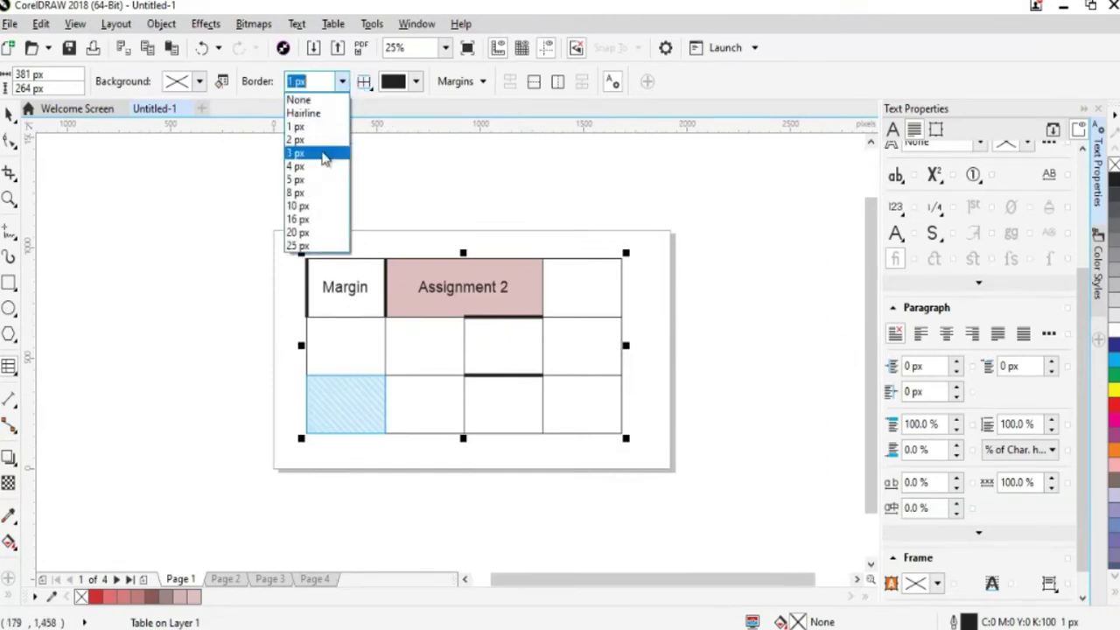
left_click(298, 205)
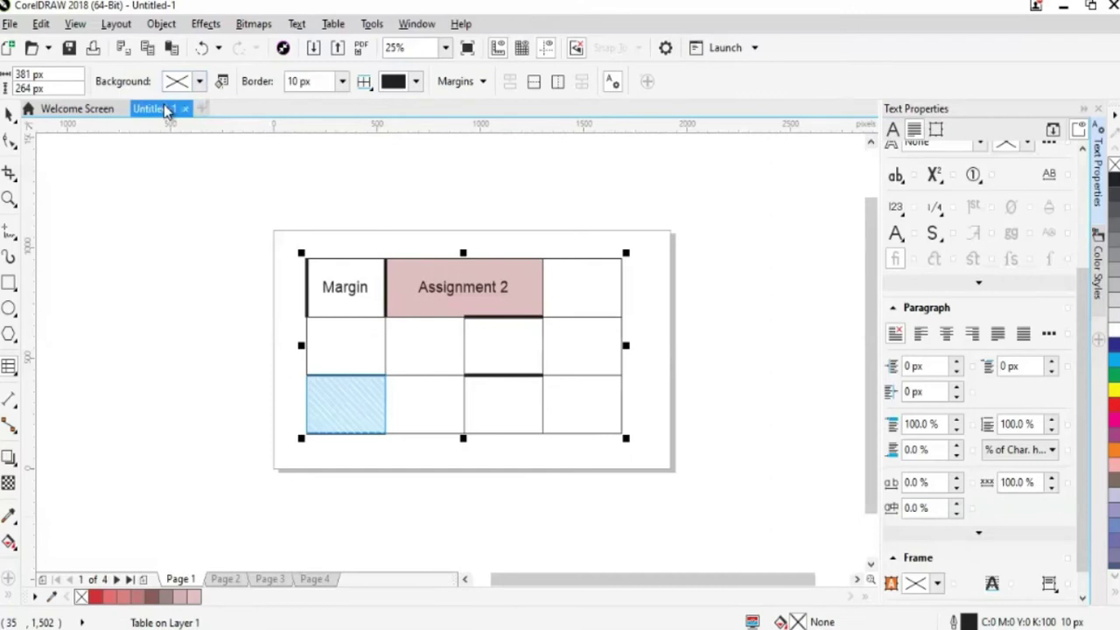
Fill the background of the bottom row's first cell with dark red, C 28, M 100, Y 100, K 37, and deselect the table
left_click(199, 82)
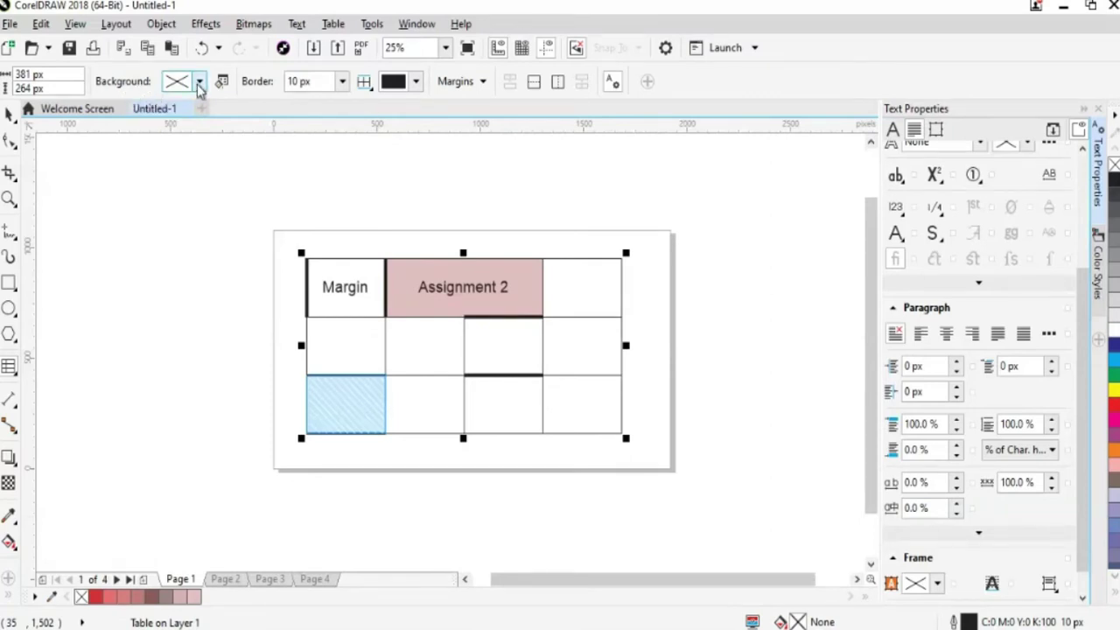
left_click(233, 195)
left_click(250, 193)
left_click(263, 177)
left_click(271, 182)
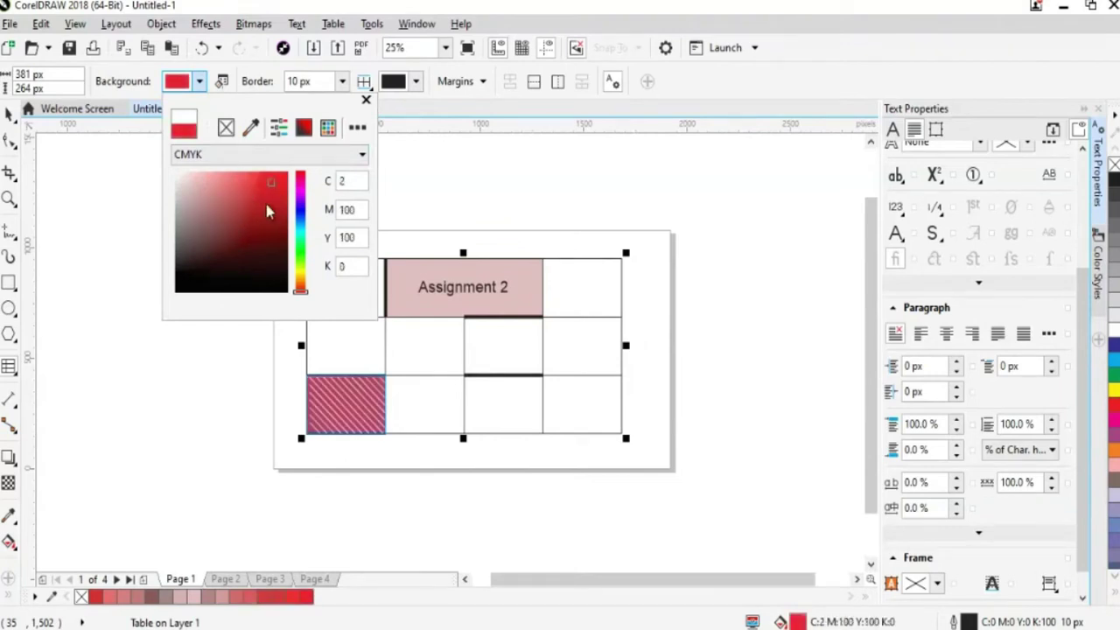
left_click(270, 217)
left_click(273, 226)
left_click(49, 155)
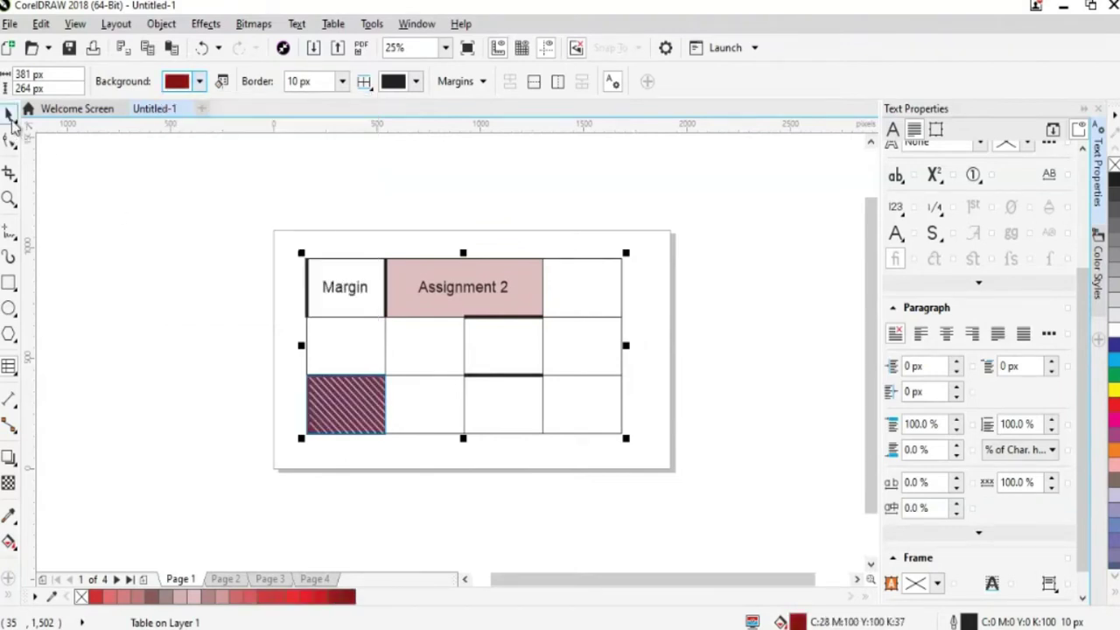
left_click(163, 314)
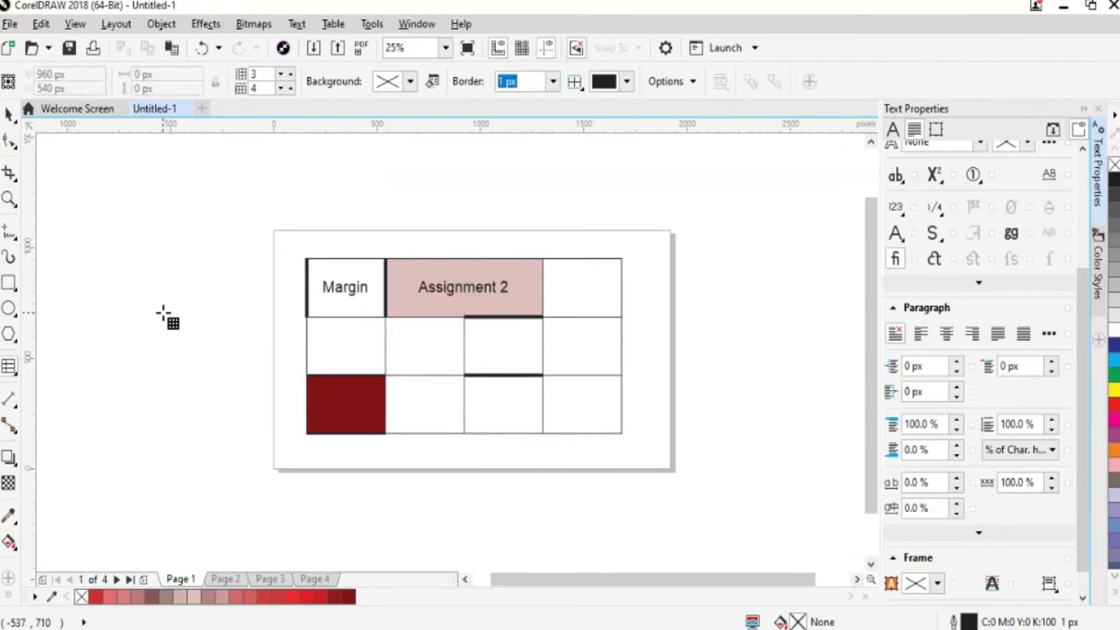
key("space")
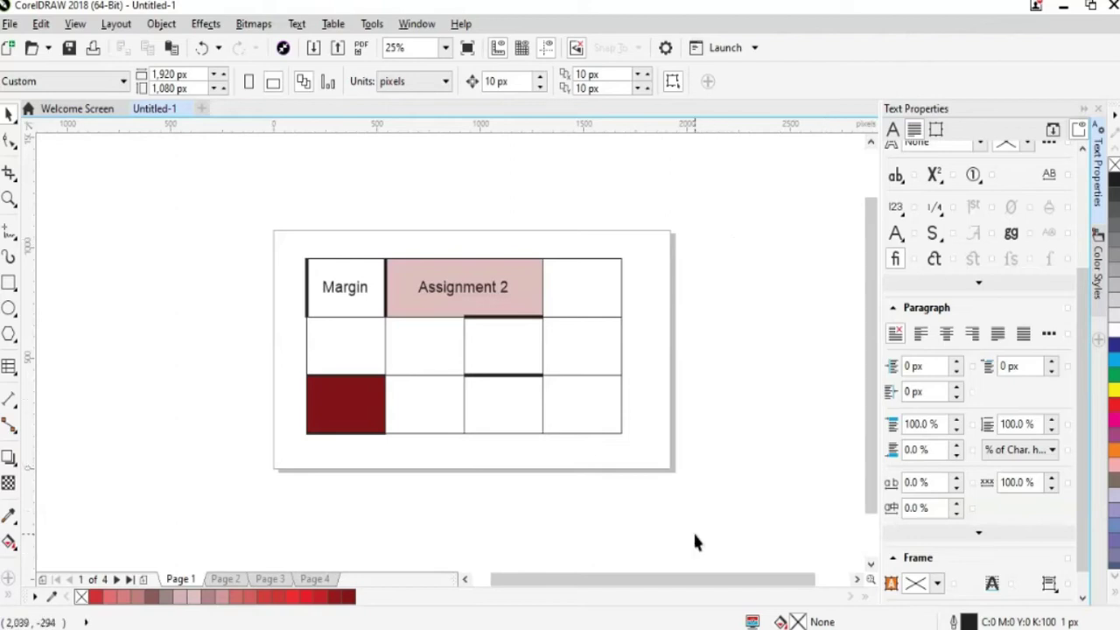
Draw a table of 3 rows and 4 columns, about 1,588 by 748 px, on Page 2
left_click_drag(691, 579, 723, 578)
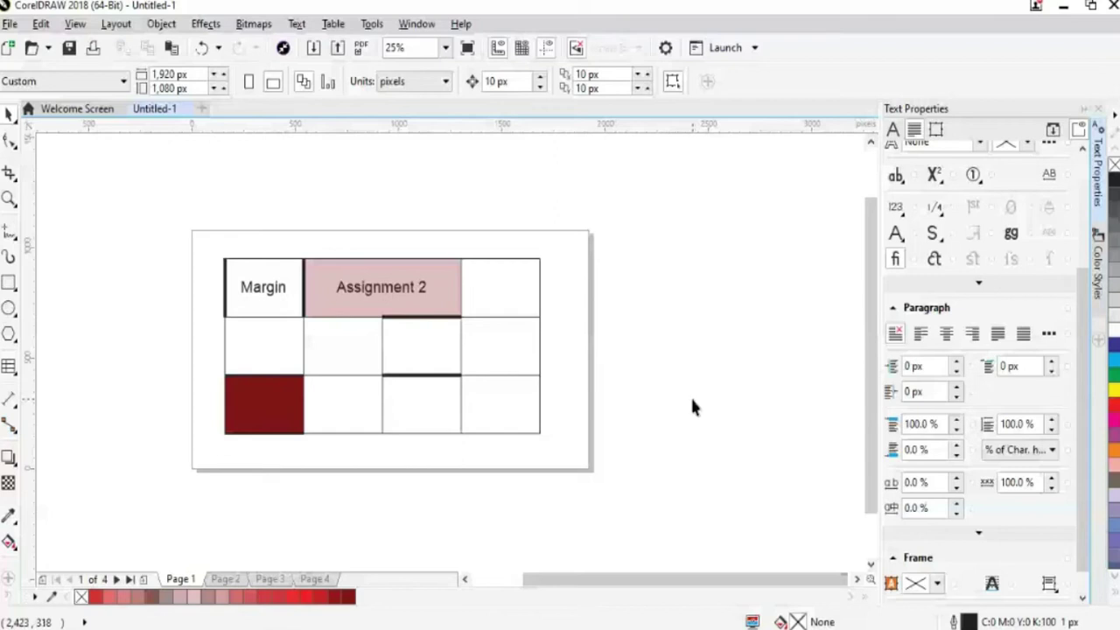
key("Page_Down")
left_click(8, 366)
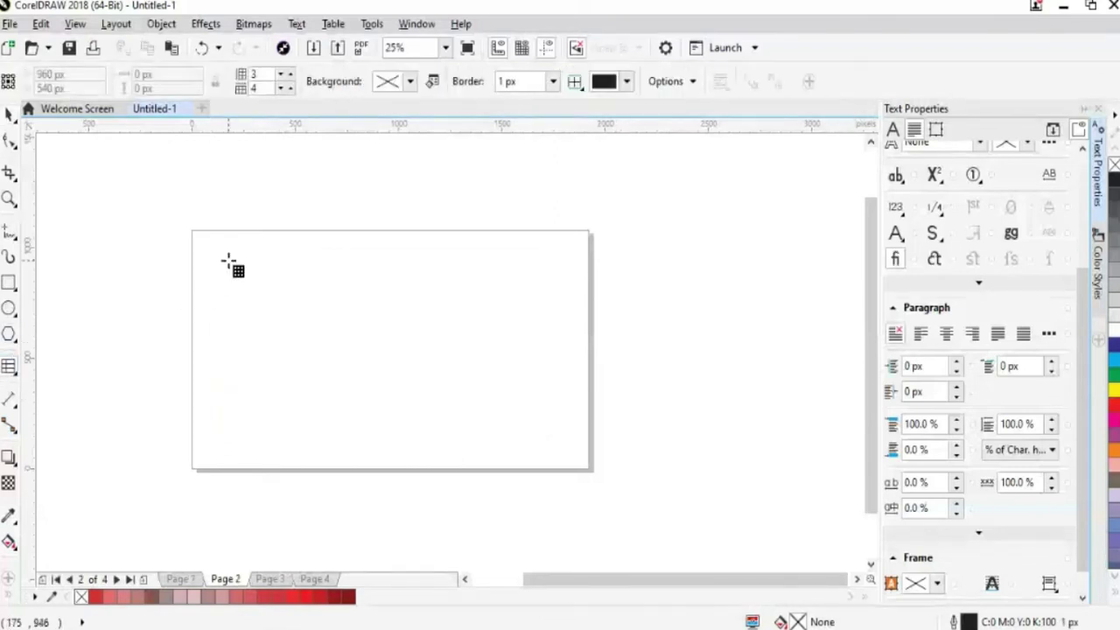
left_click_drag(226, 267, 554, 432)
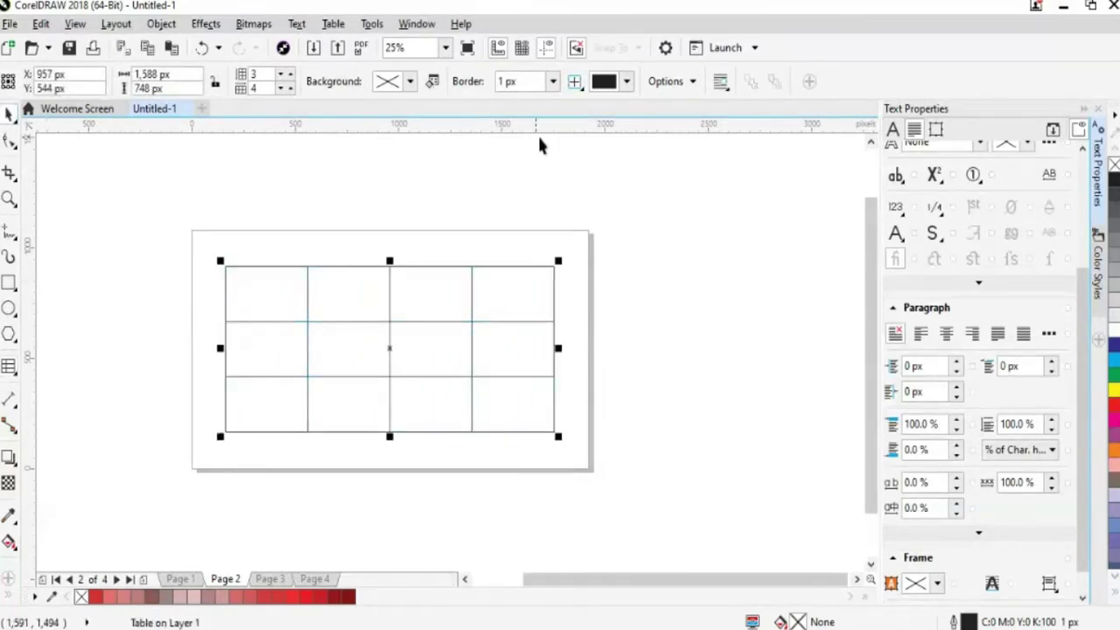
Set the left and right outer borders of the whole Page 2 table to 20 px, and deselect it
left_click(574, 85)
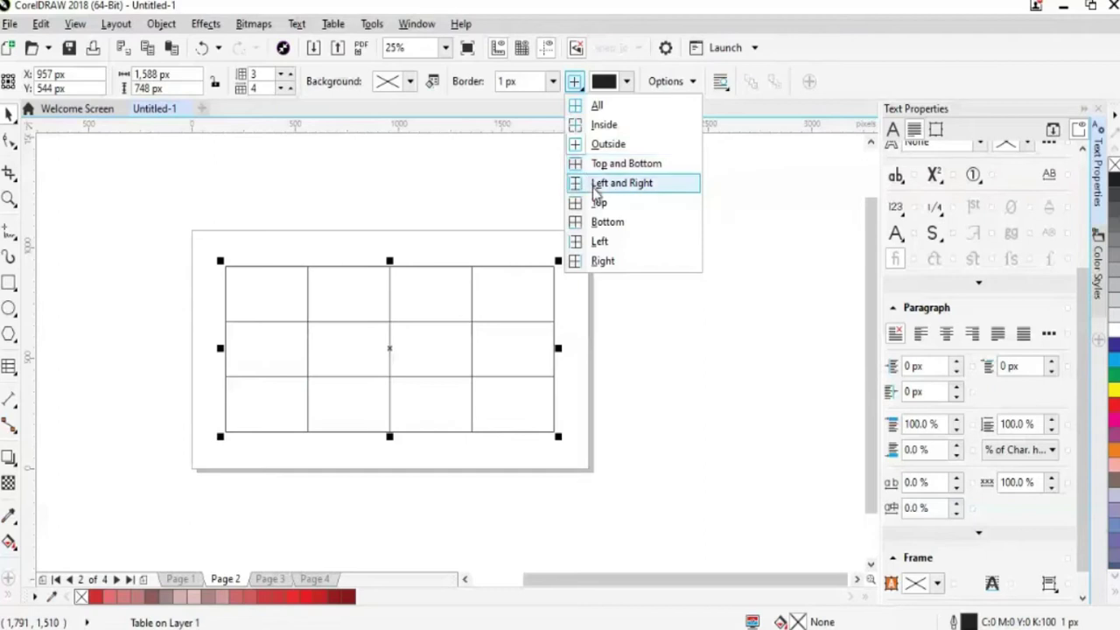
left_click(595, 183)
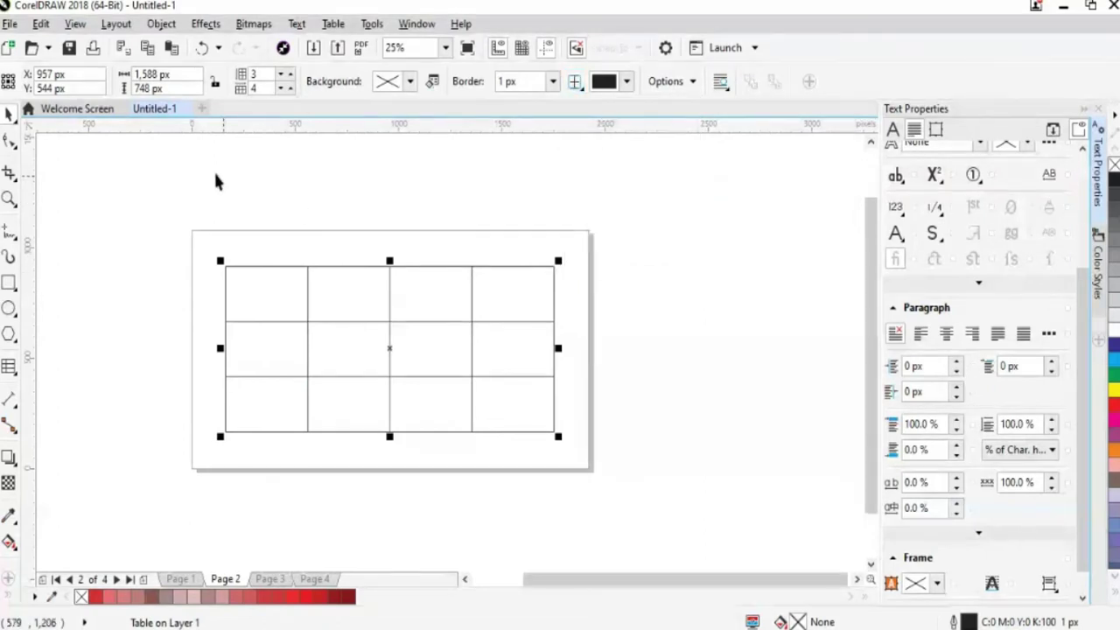
left_click(552, 81)
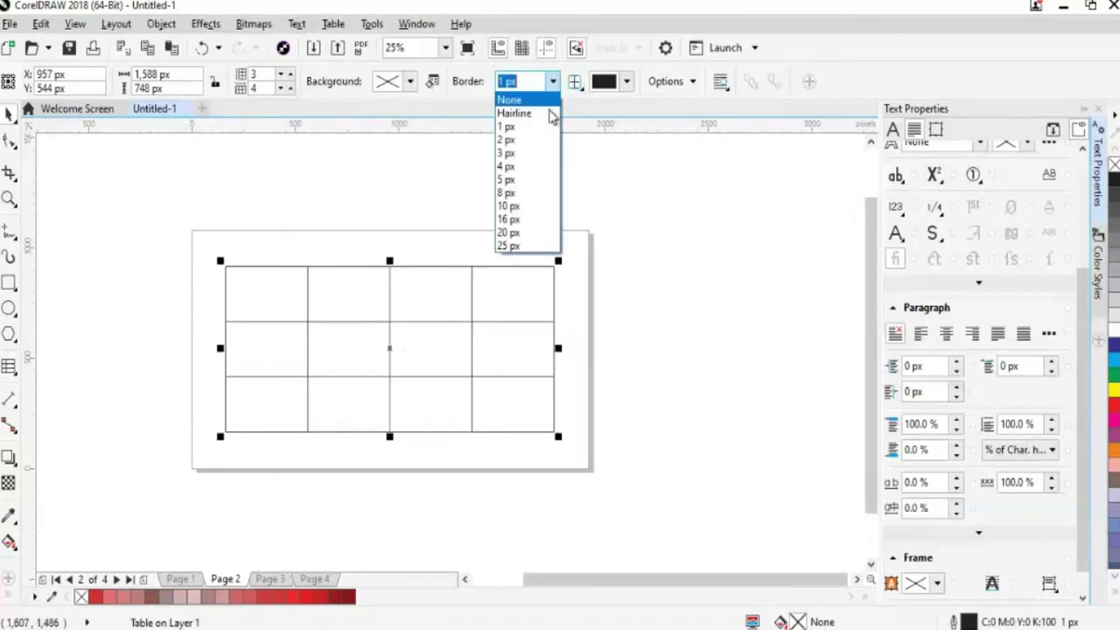
left_click(507, 233)
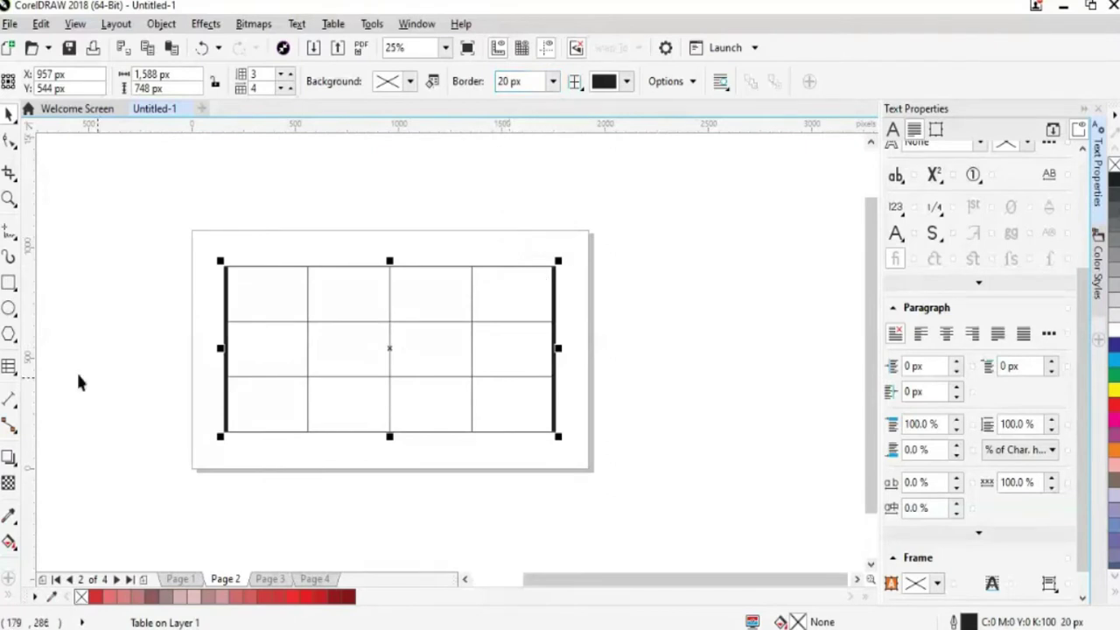
key("Escape")
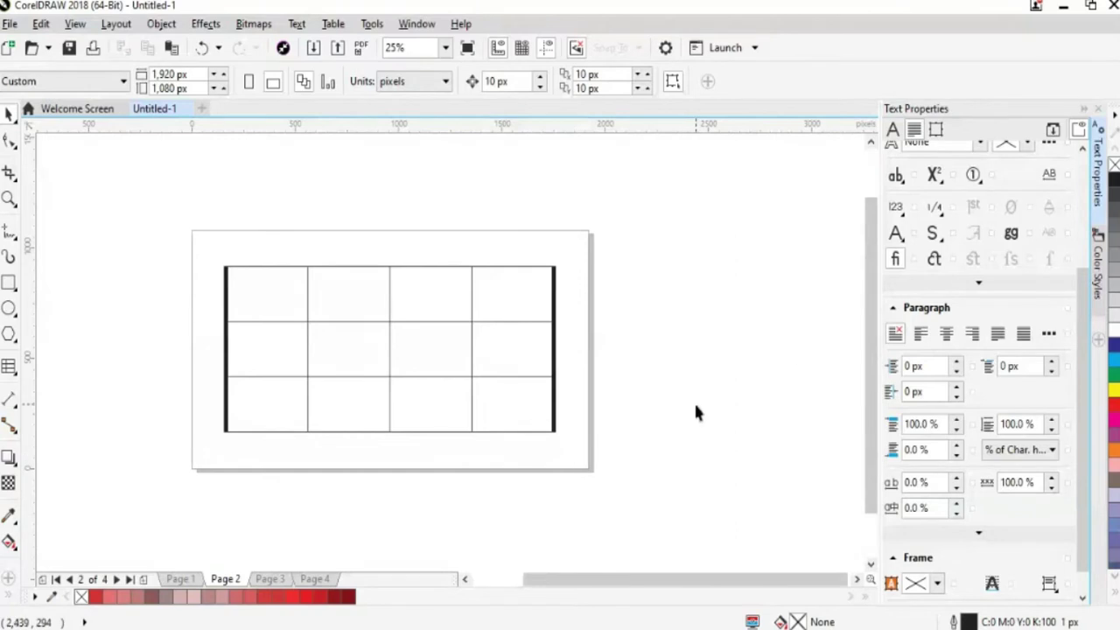
Fill row 1's first cell, row 2's second and third cells, and row 3's last three cells with red, C 7, M 87, Y 74, K 0
left_click(260, 295)
left_click(10, 369)
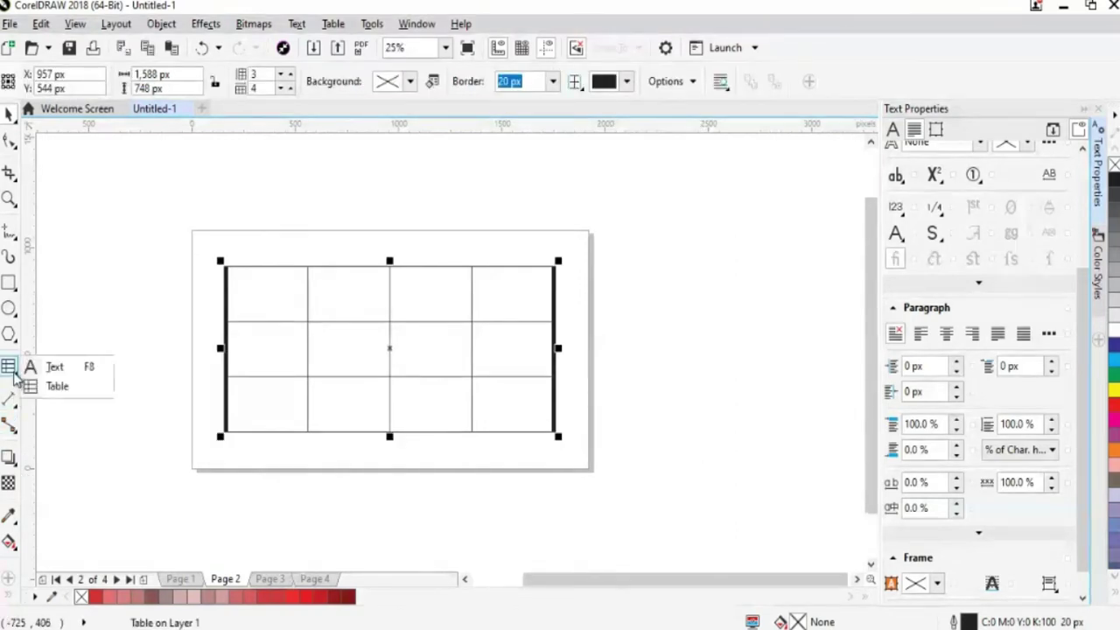
left_click(54, 386)
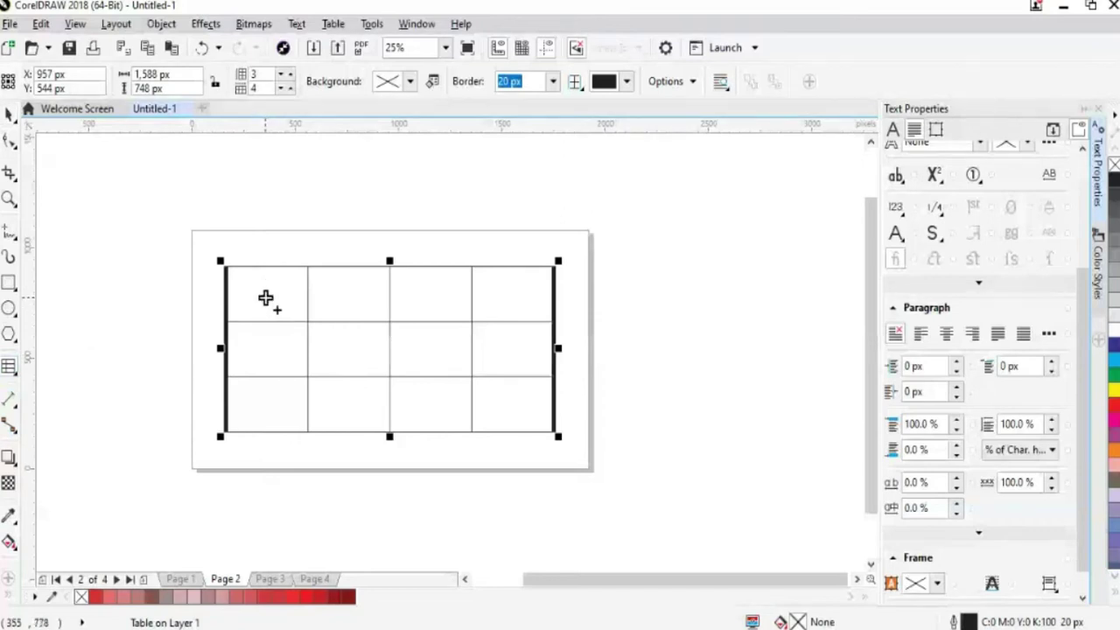
left_click(265, 298)
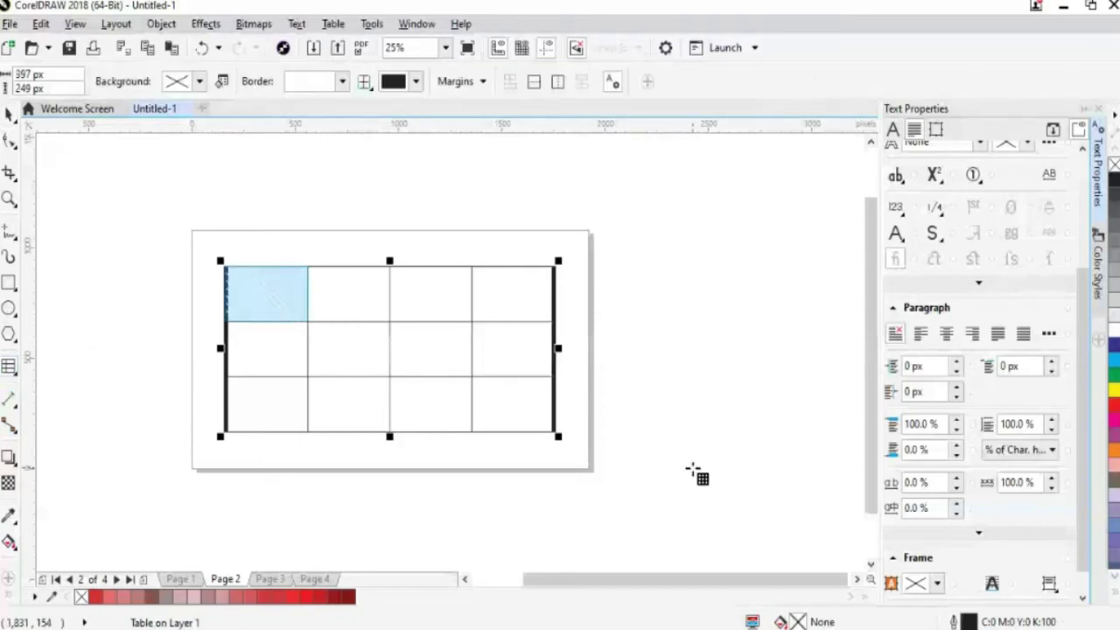
left_click(354, 366, "ctrl")
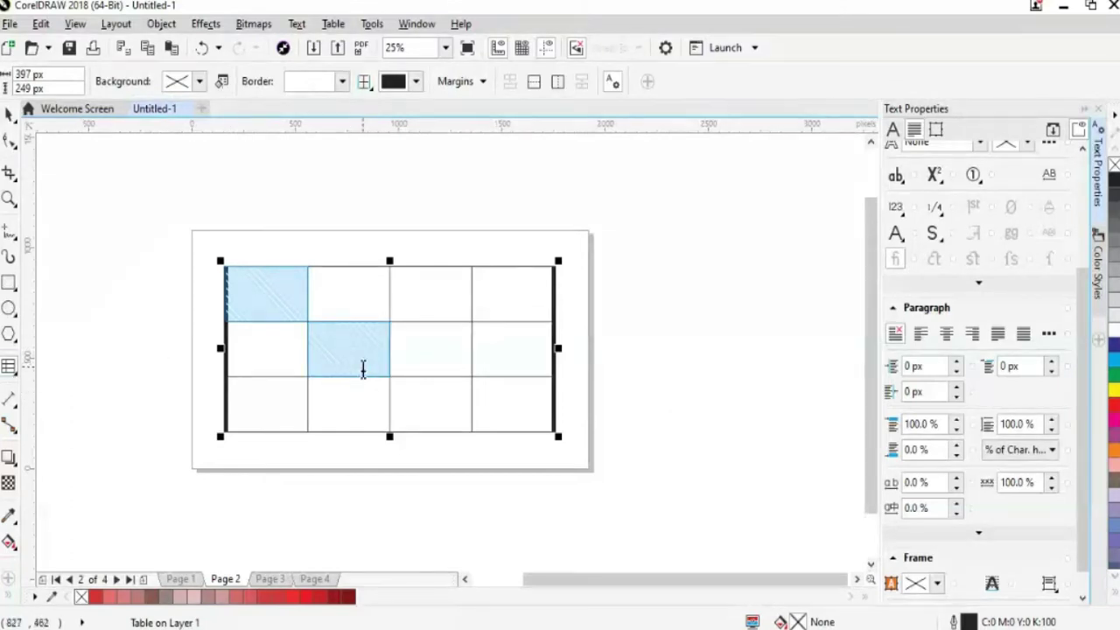
left_click(443, 356, "ctrl")
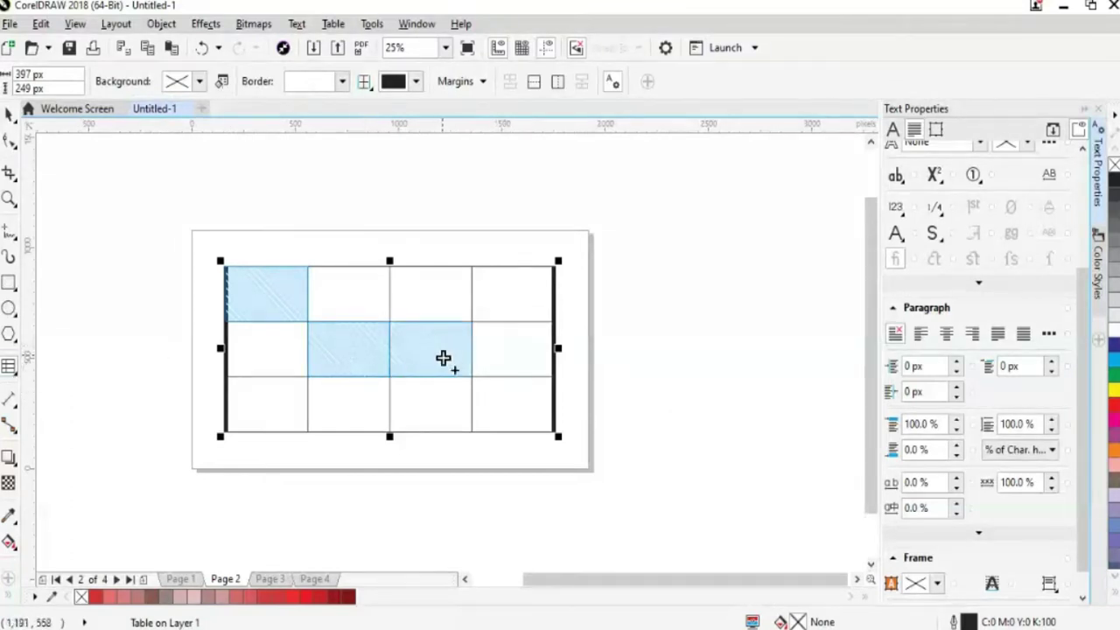
left_click(437, 406, "ctrl")
left_click(358, 400, "ctrl")
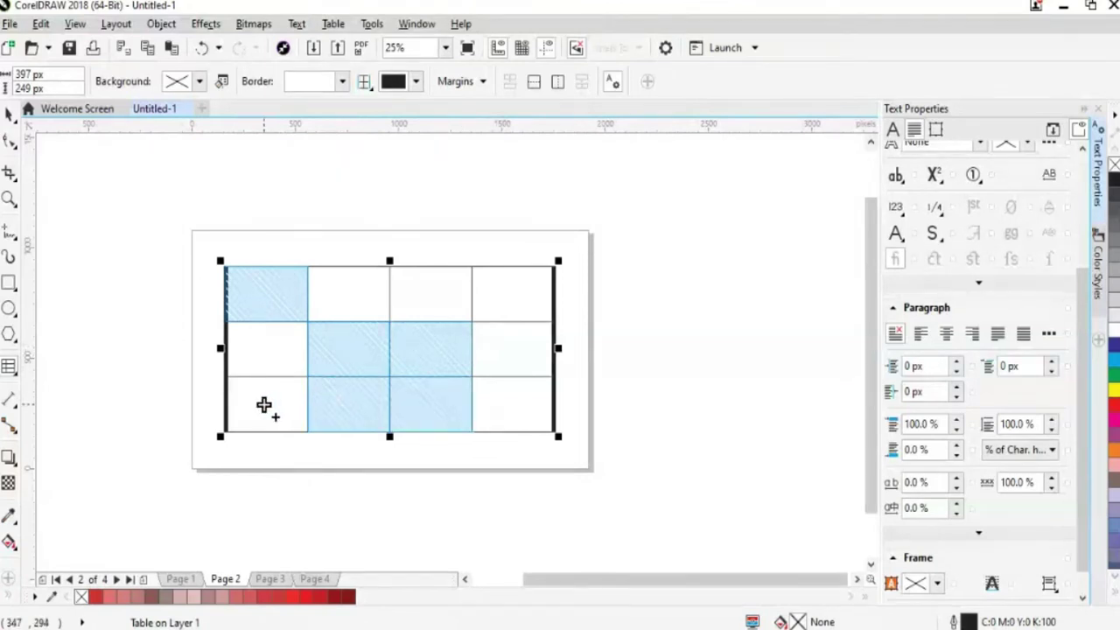
left_click(521, 410, "ctrl")
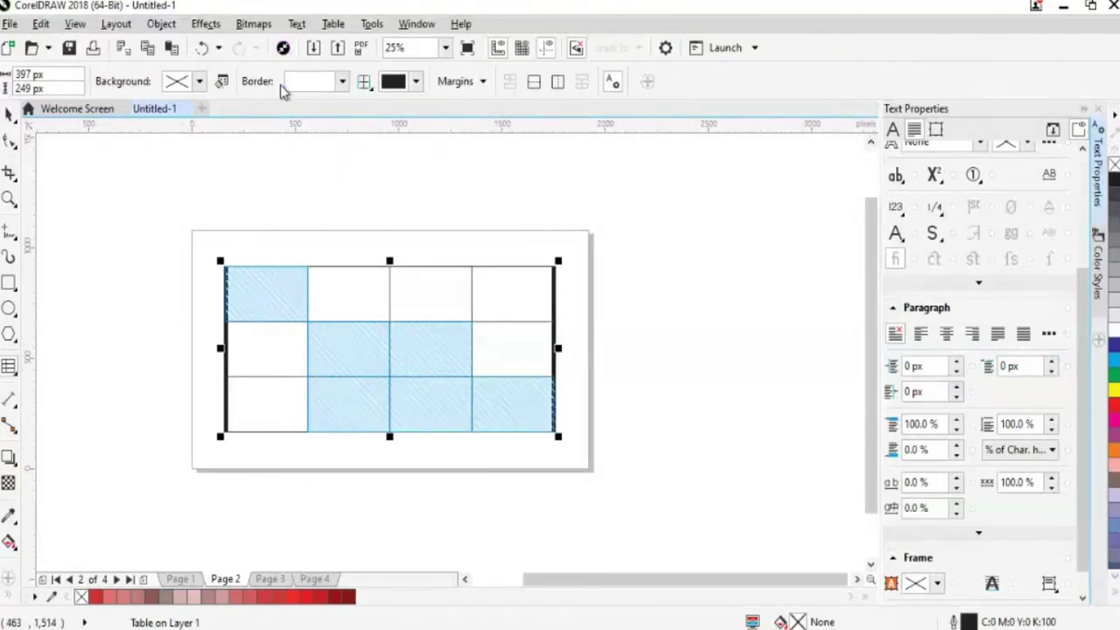
left_click(200, 82)
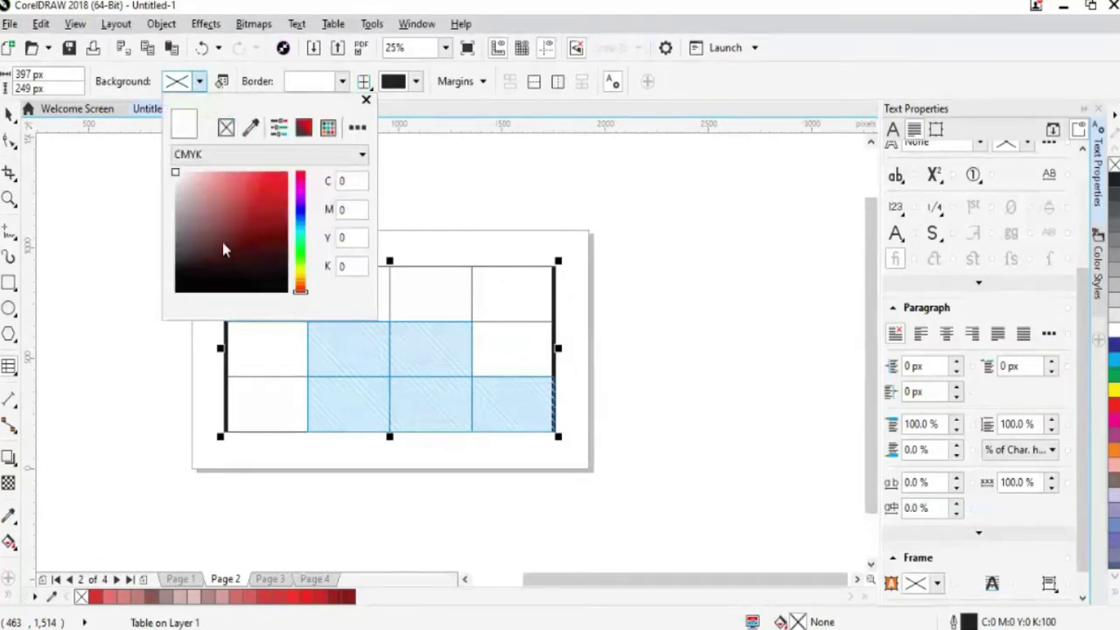
left_click(247, 195)
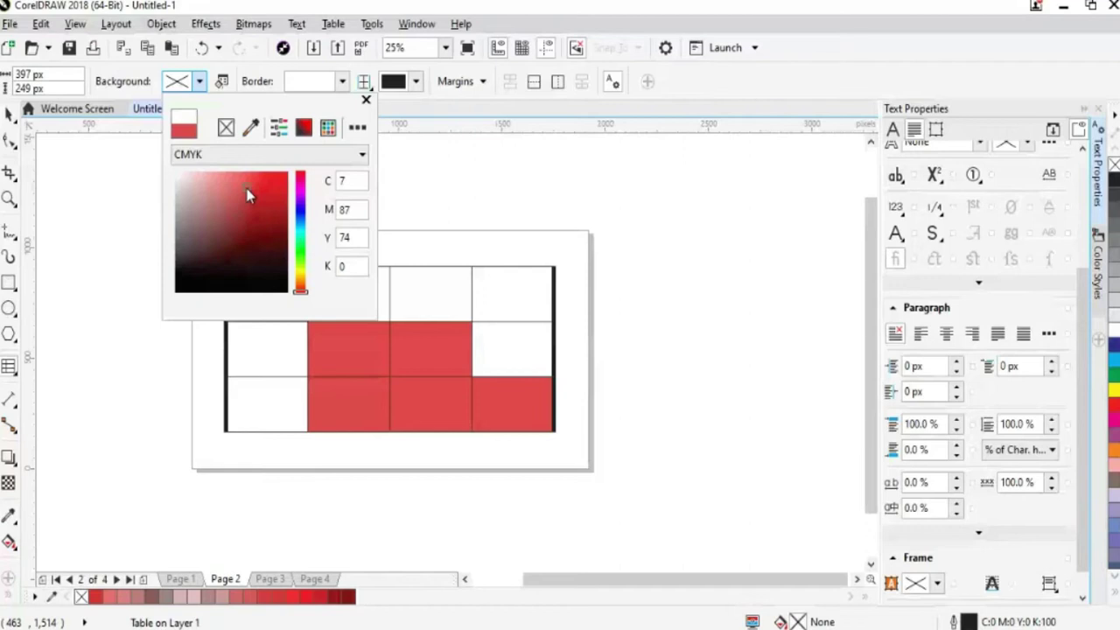
Fill the whole first row of the Page 2 table with red, C 0, M 100, Y 100, K 0
left_click(126, 253)
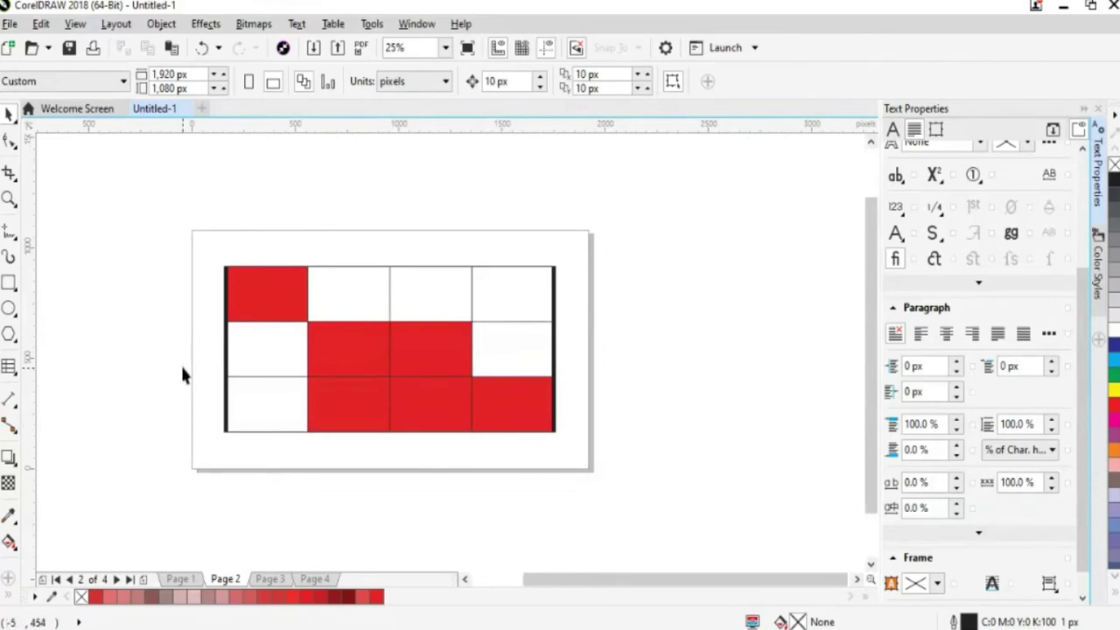
left_click(356, 264)
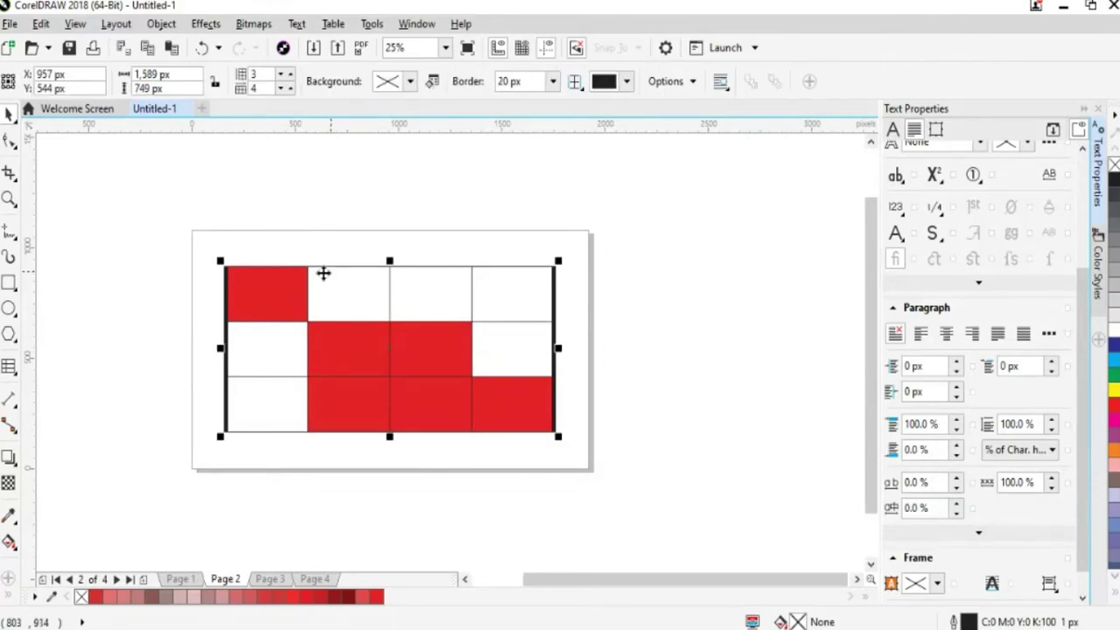
left_click(7, 145)
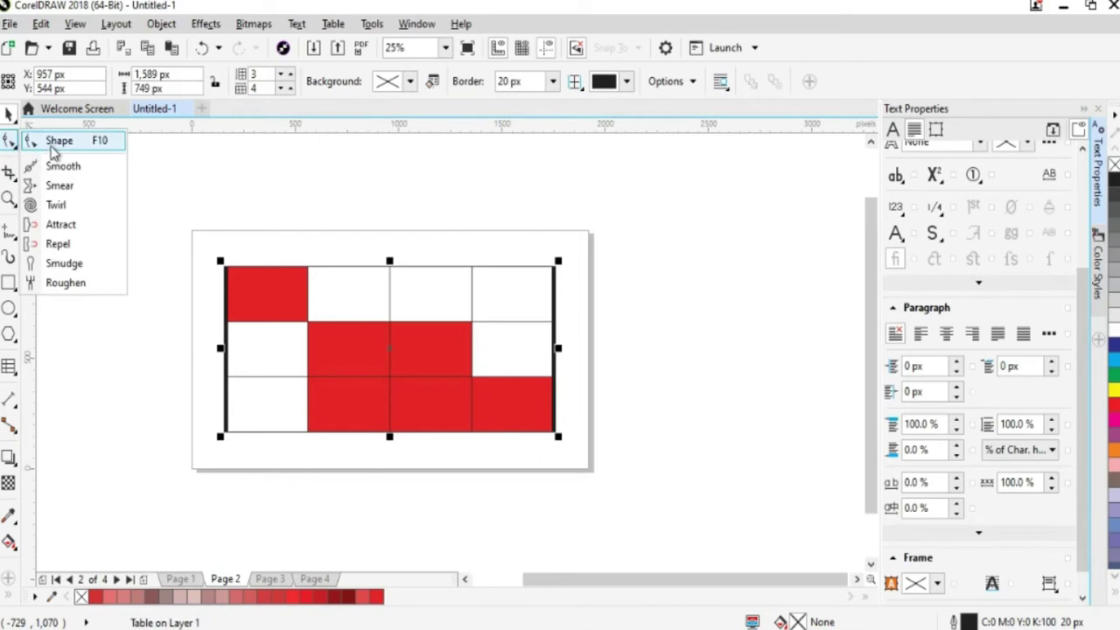
left_click(56, 154)
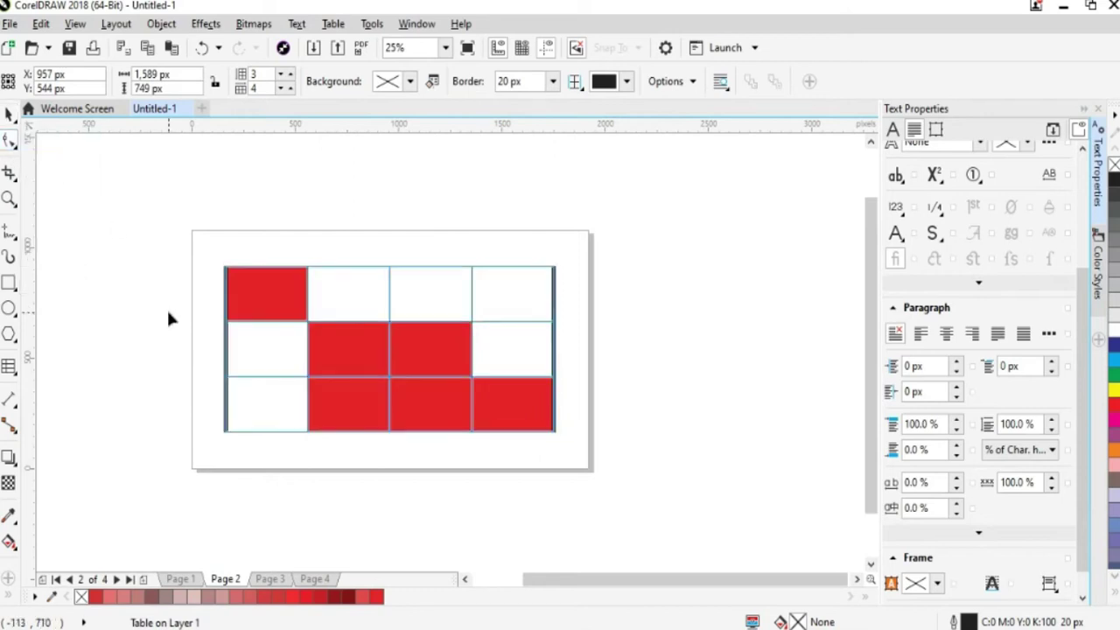
left_click(220, 295)
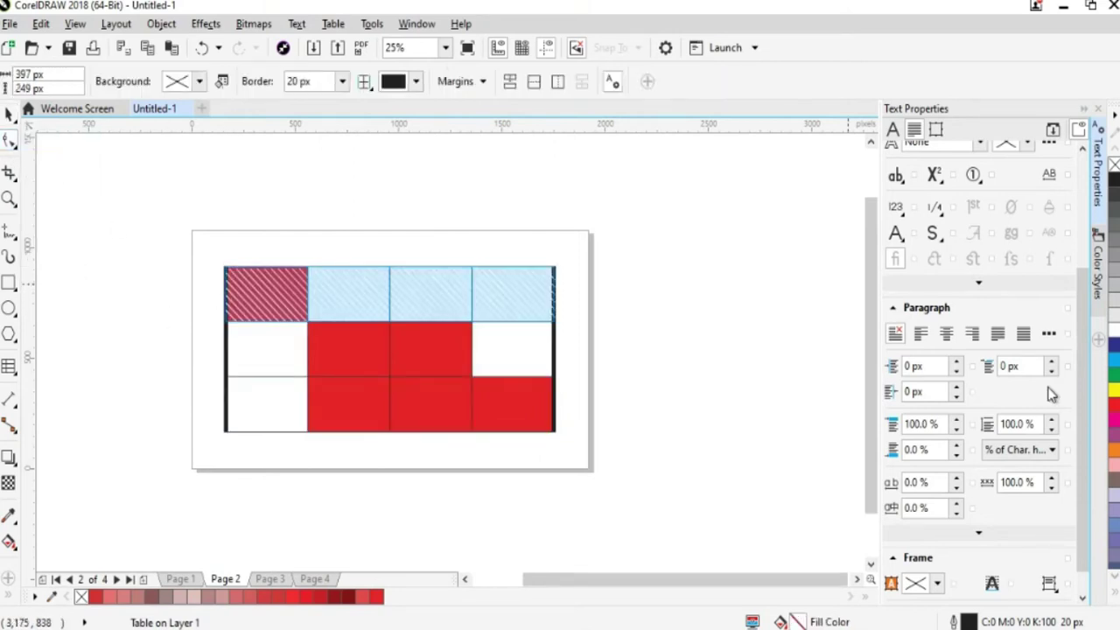
left_click(1113, 405)
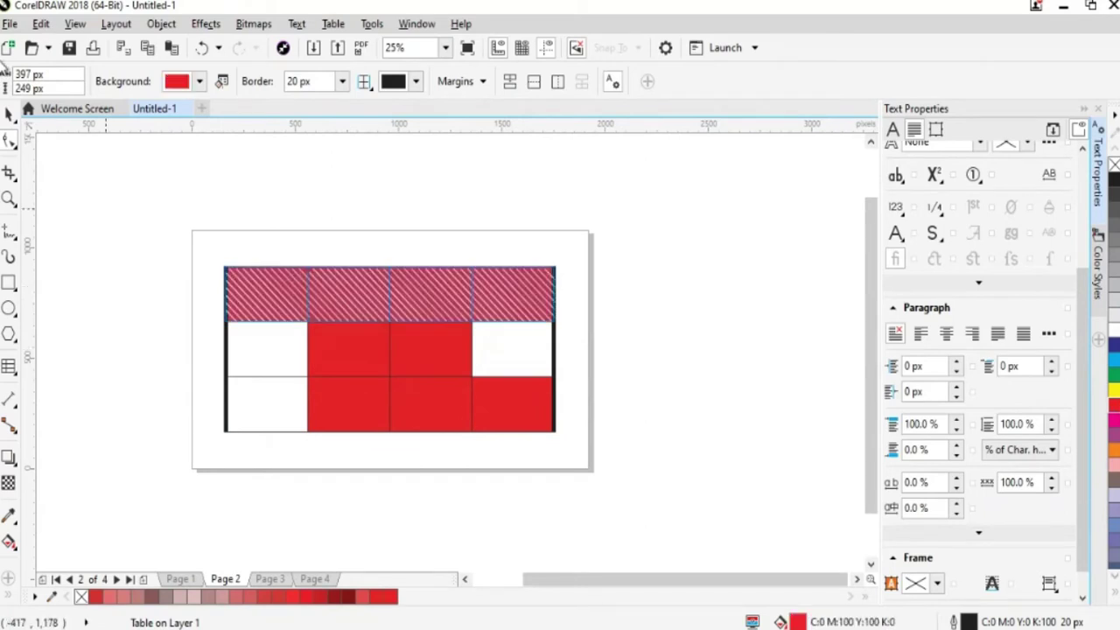
Set the whole Page 2 table's background to purple, C 20, M 80, Y 0, K 20, and deselect it
left_click(7, 116)
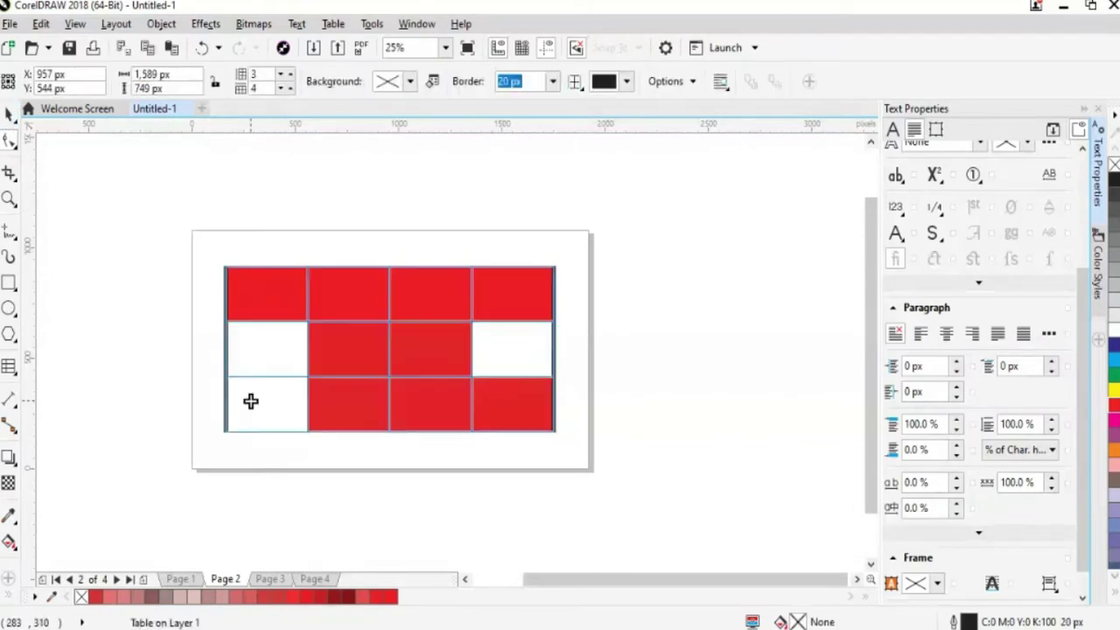
left_click(1115, 441)
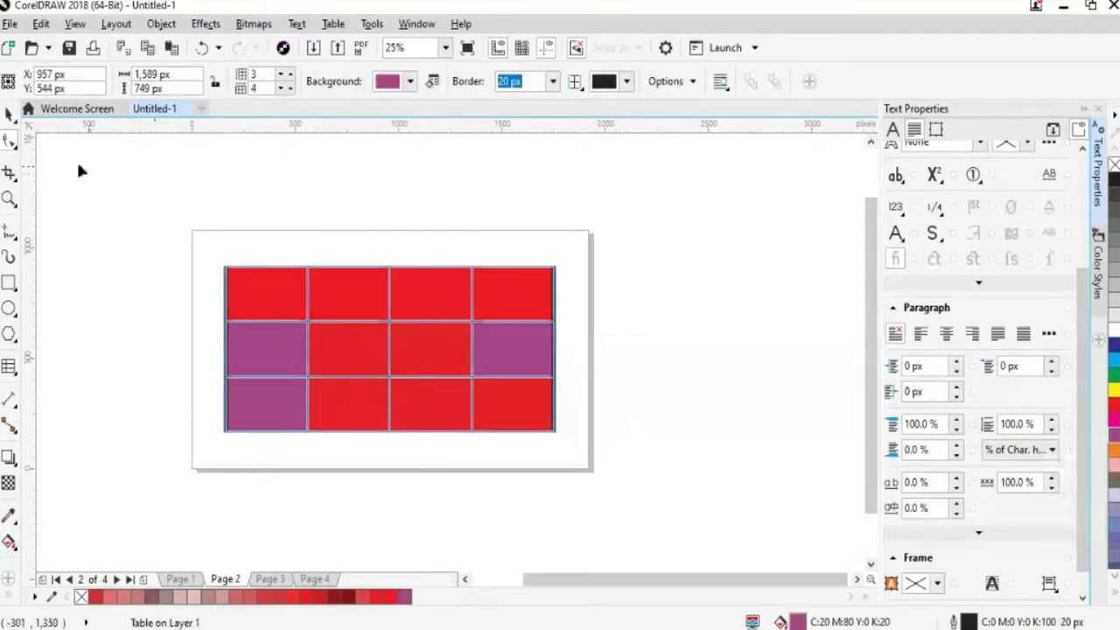
left_click(75, 218)
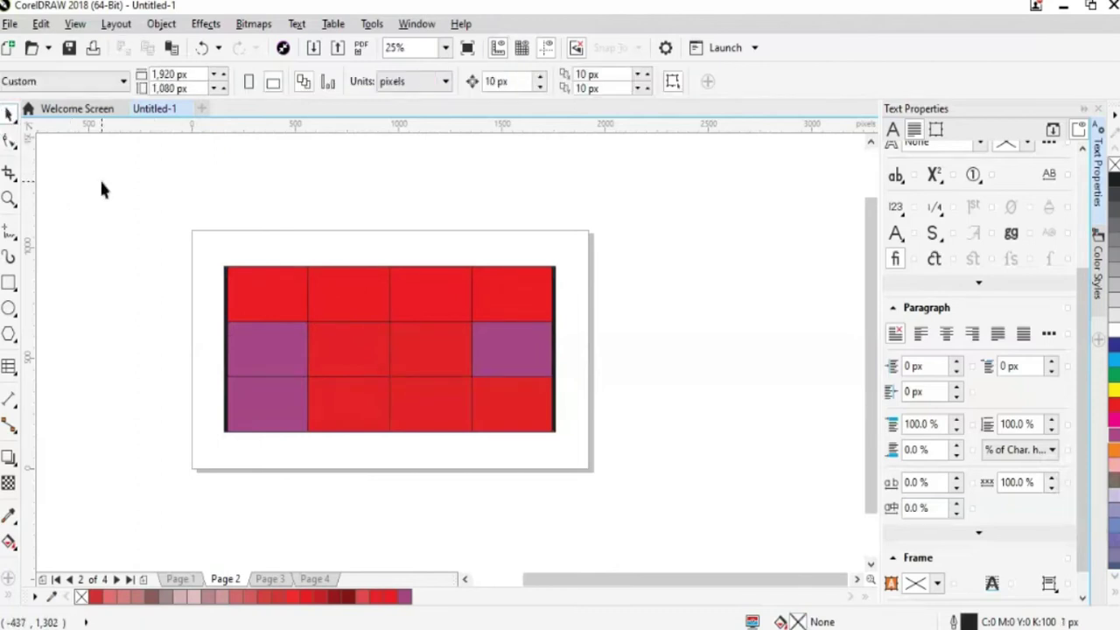
Try moving the table toward the page's upper-left corner, undo the move and deselect the table
left_click_drag(543, 424, 512, 385)
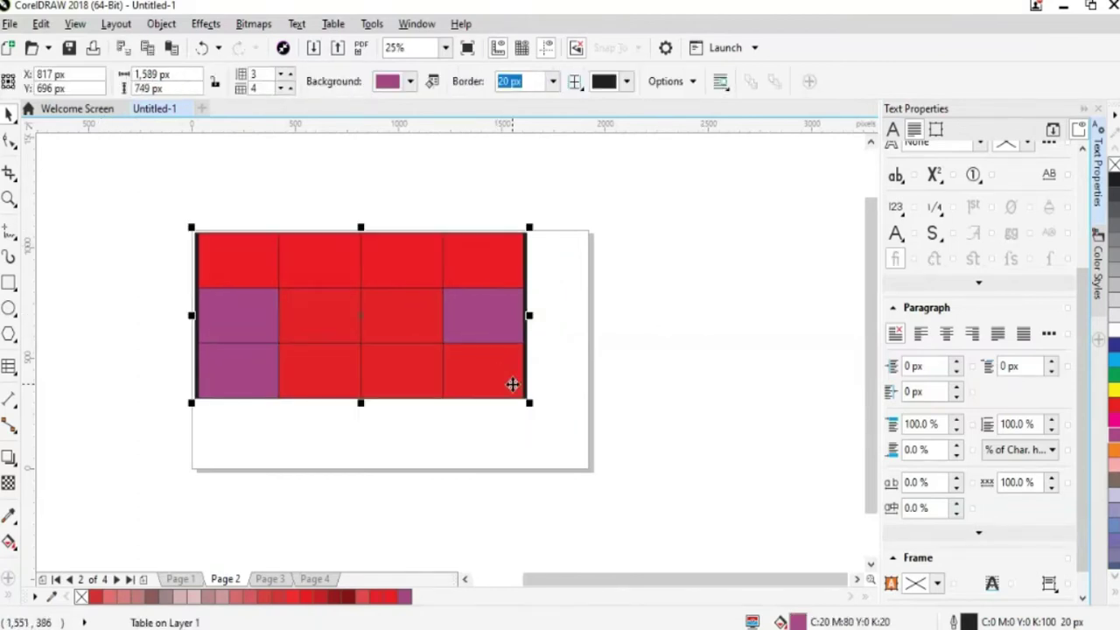
key("p")
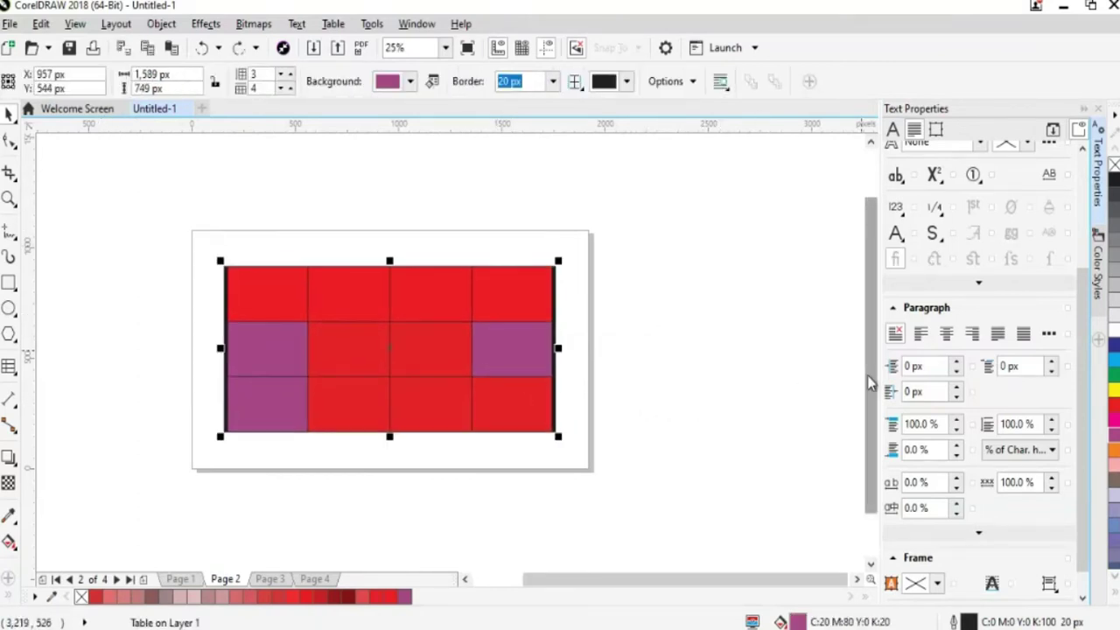
left_click(743, 382)
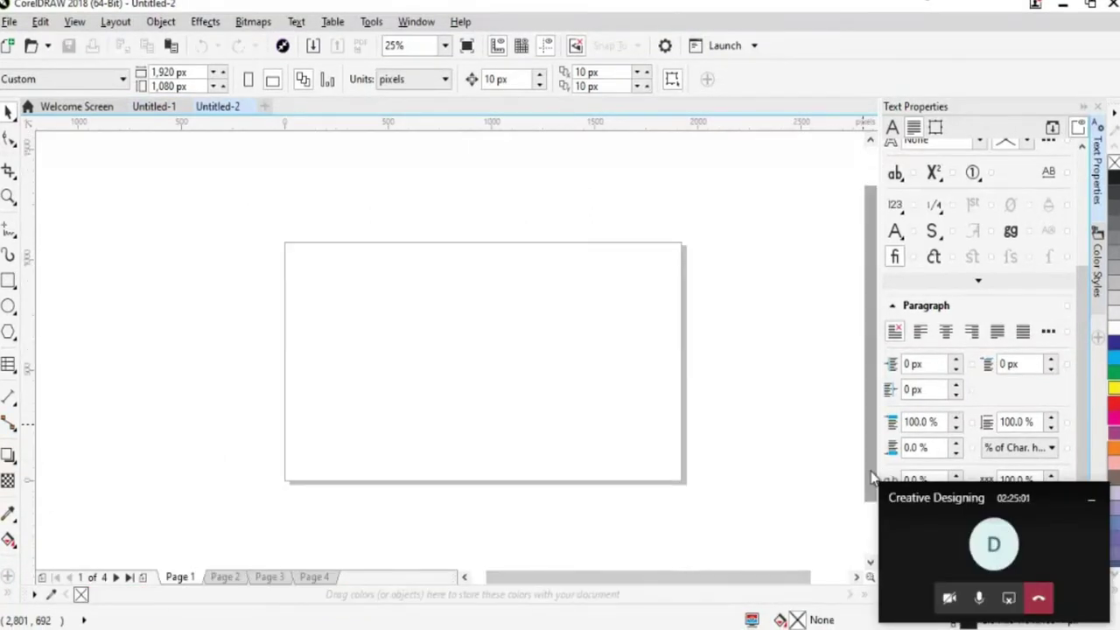
Add the artistic text "Gradient Color" inside Page 1 of the Untitled-2 document, below the "Gradient Tool" heading
left_click_drag(716, 578, 730, 577)
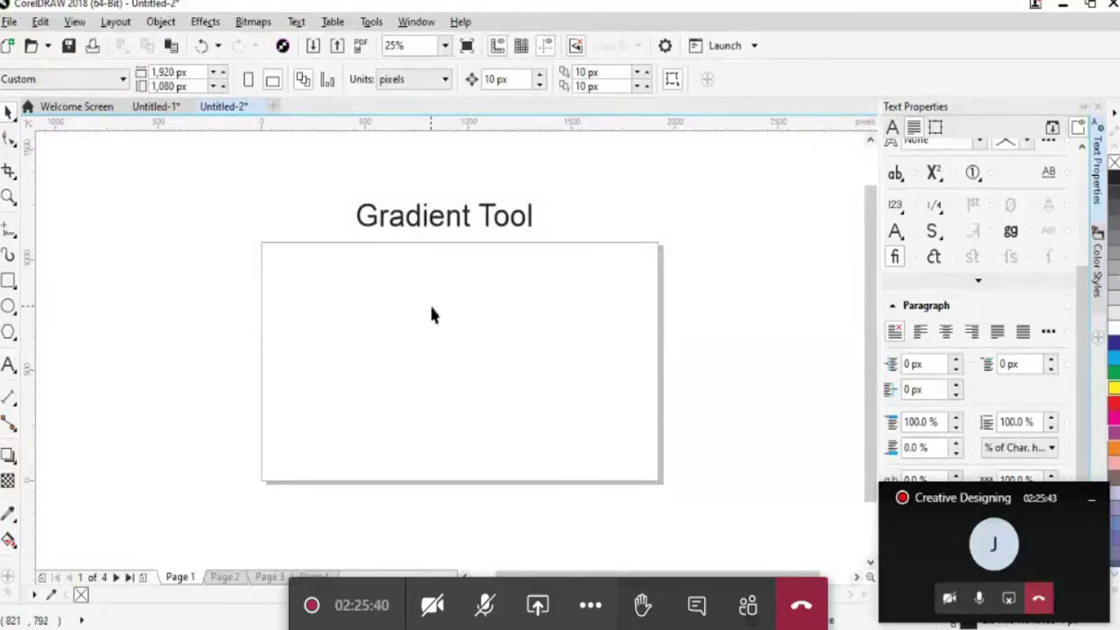
left_click(426, 231)
left_click(403, 333)
left_click(8, 365)
left_click(373, 348)
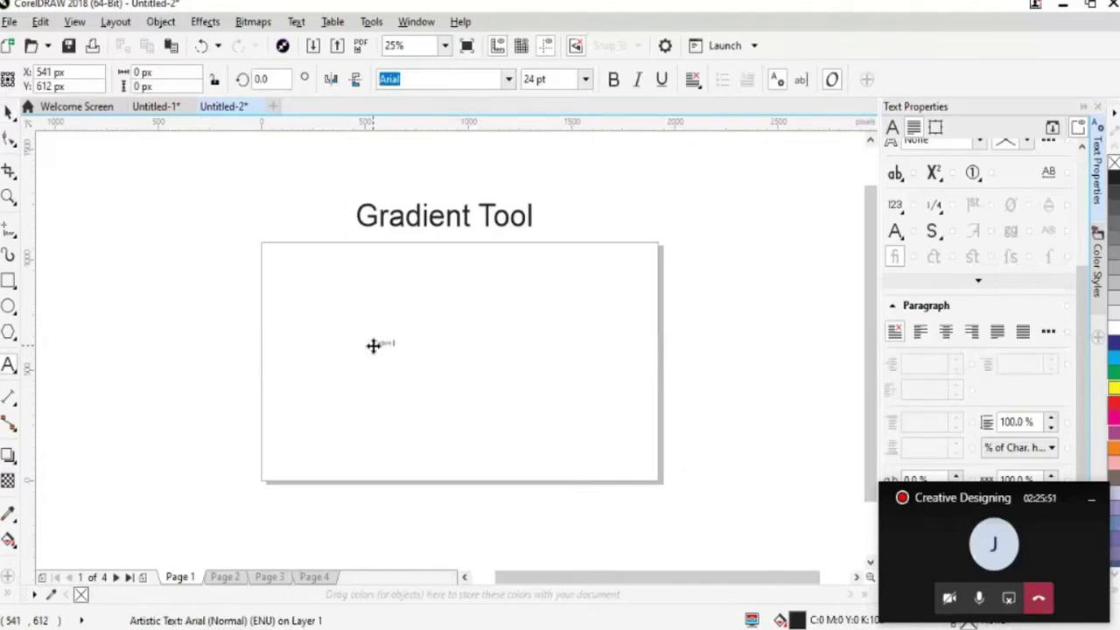
type("t")
key("ctrl+space")
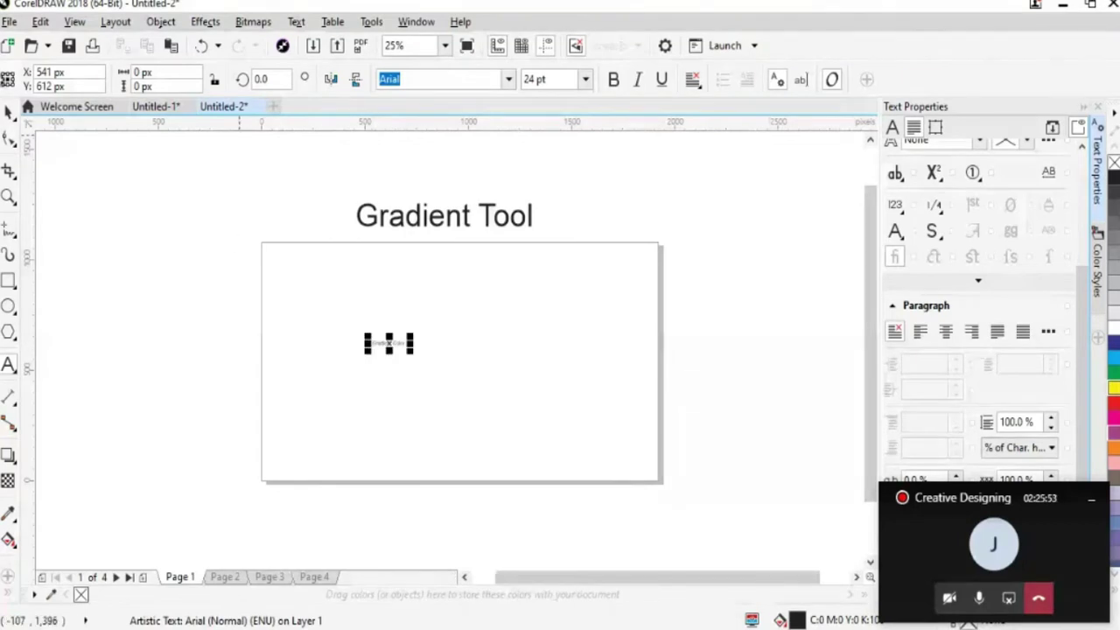
Enlarge the "Gradient Color" text to about 1,063 by 122 px and move it to the horizontal middle of the page
left_click_drag(411, 350, 598, 375)
key("Escape")
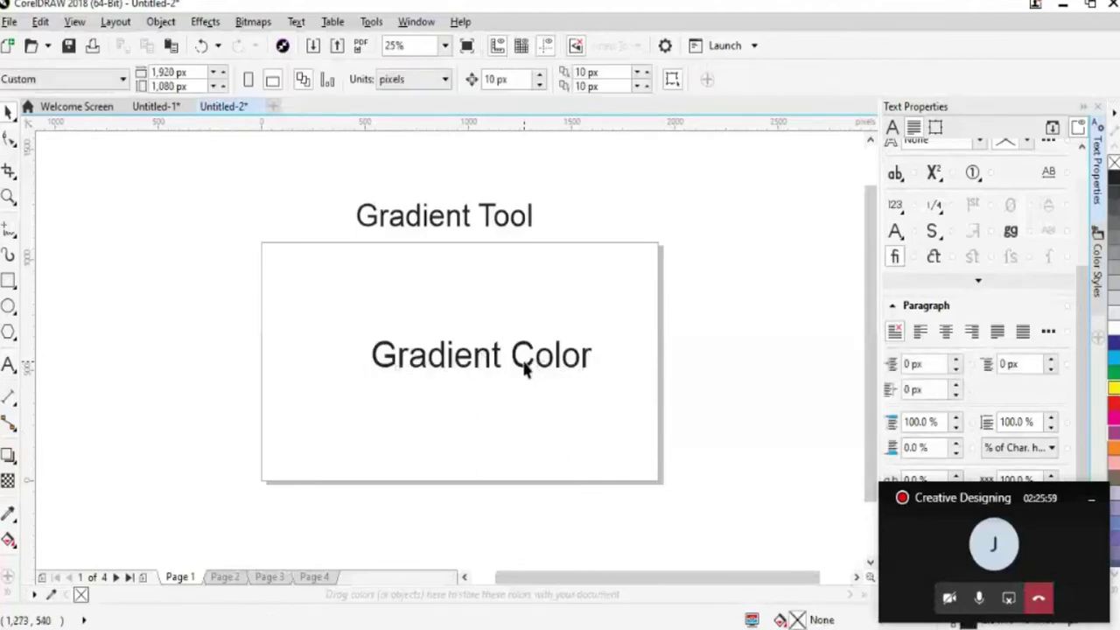
left_click_drag(521, 372, 496, 357)
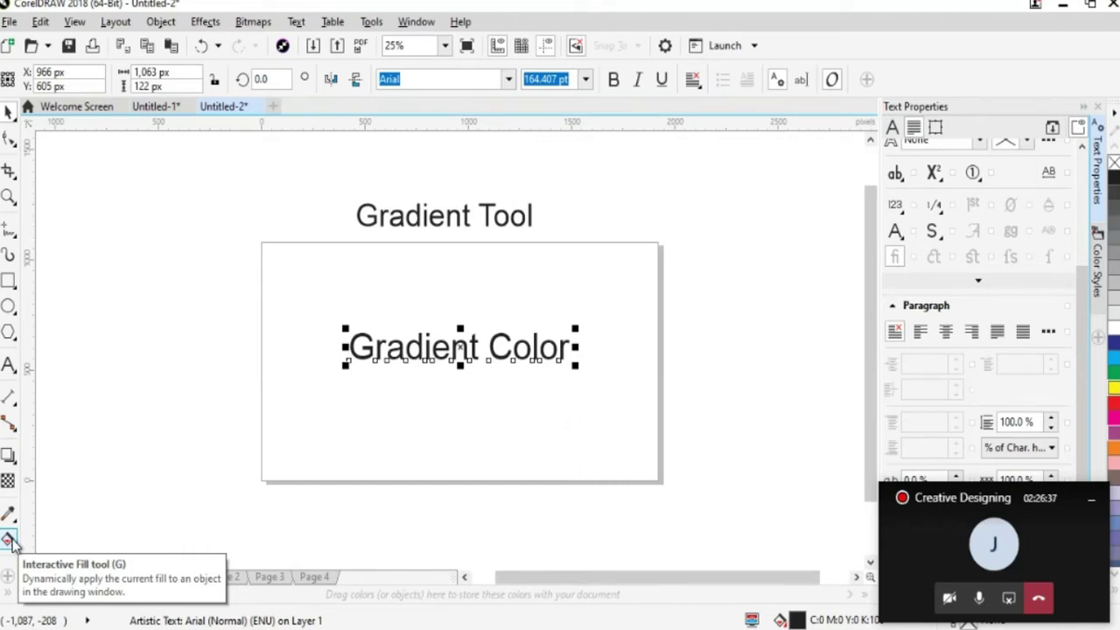
Try short vertical fountain fills over the first letter of the "Gradient Color" text with the Interactive Fill tool, and undo them
left_click(10, 542)
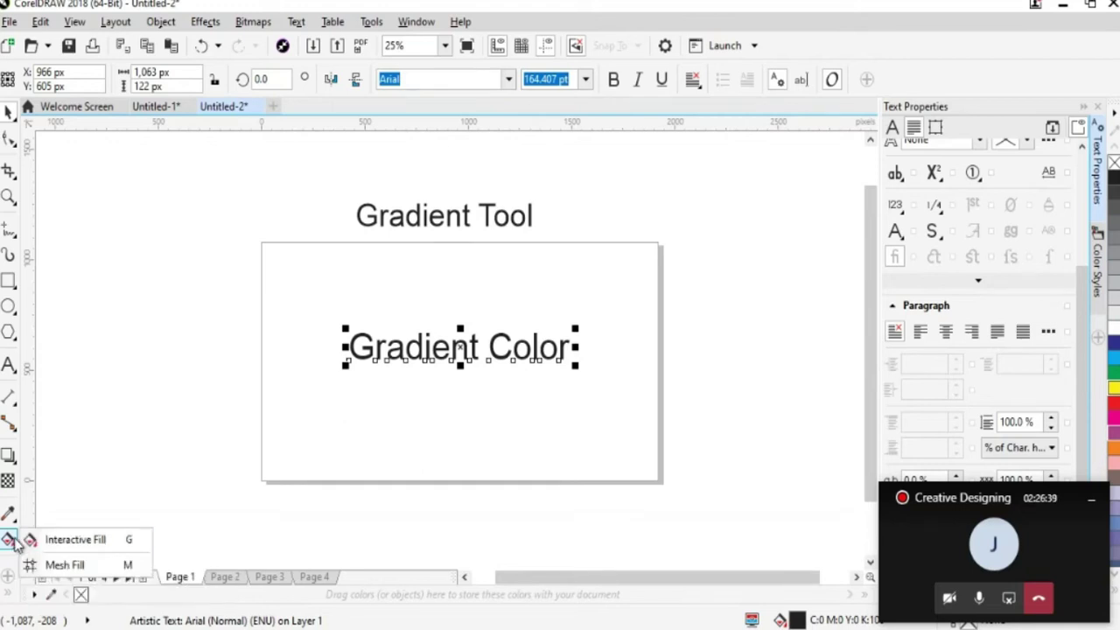
left_click(77, 540)
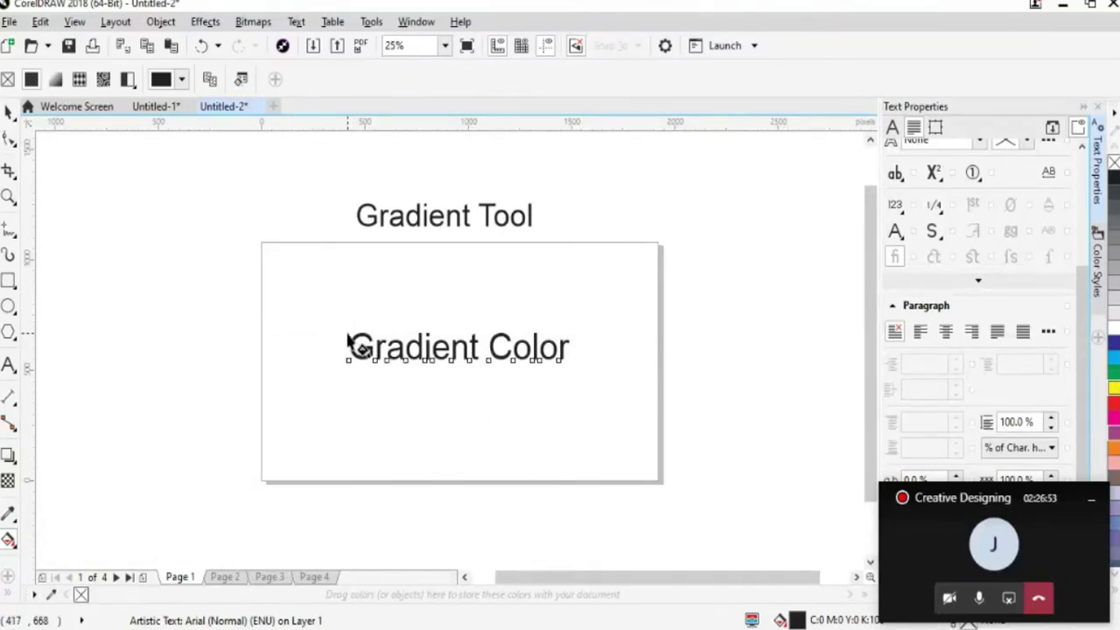
left_click_drag(348, 327, 350, 350)
left_click_drag(350, 352, 367, 373)
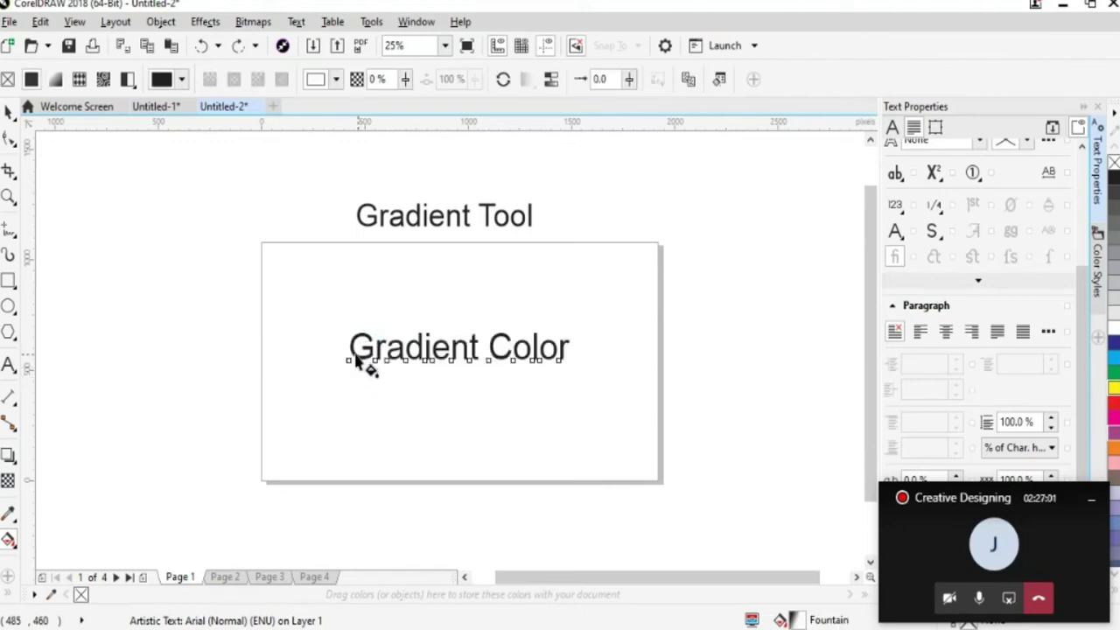
left_click(353, 333)
left_click_drag(358, 325, 359, 364)
left_click_drag(350, 325, 350, 405)
left_click(368, 367)
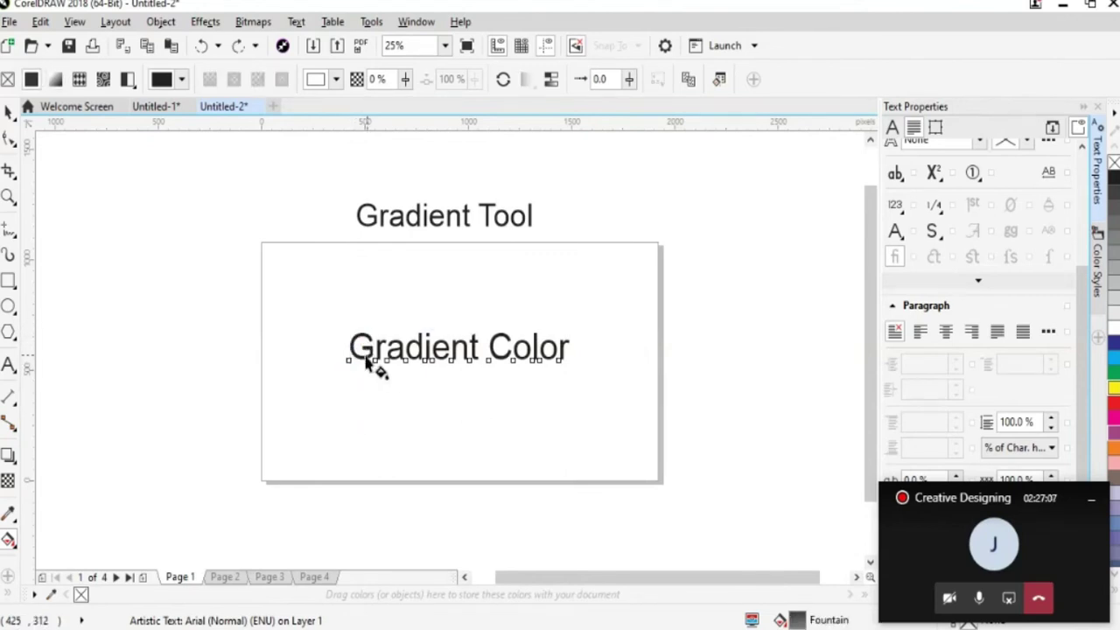
left_click_drag(355, 363, 358, 420)
left_click(370, 358)
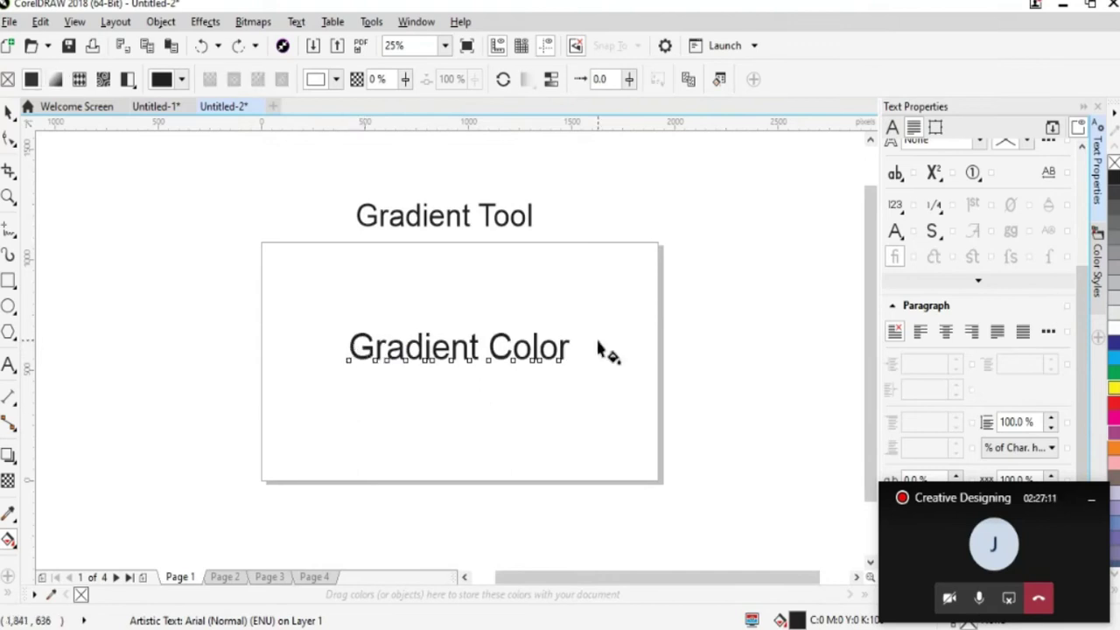
Try a black-to-white linear fountain fill on the "Gradient Color" text, first vertical and then horizontal, and undo the fill changes
left_click_drag(350, 313, 349, 437)
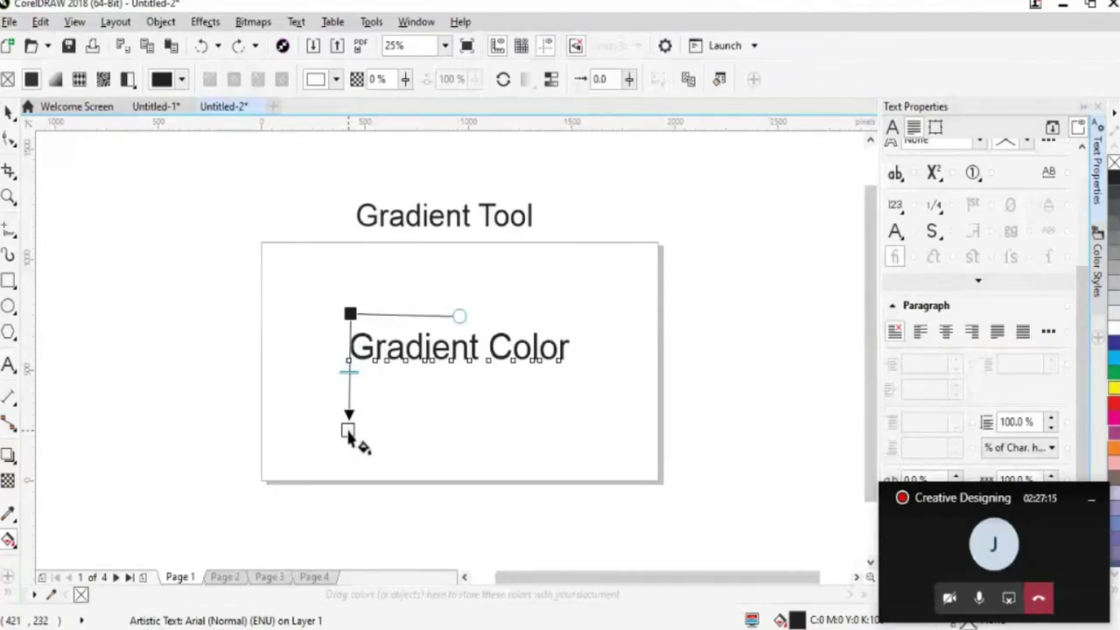
left_click_drag(348, 438, 350, 456)
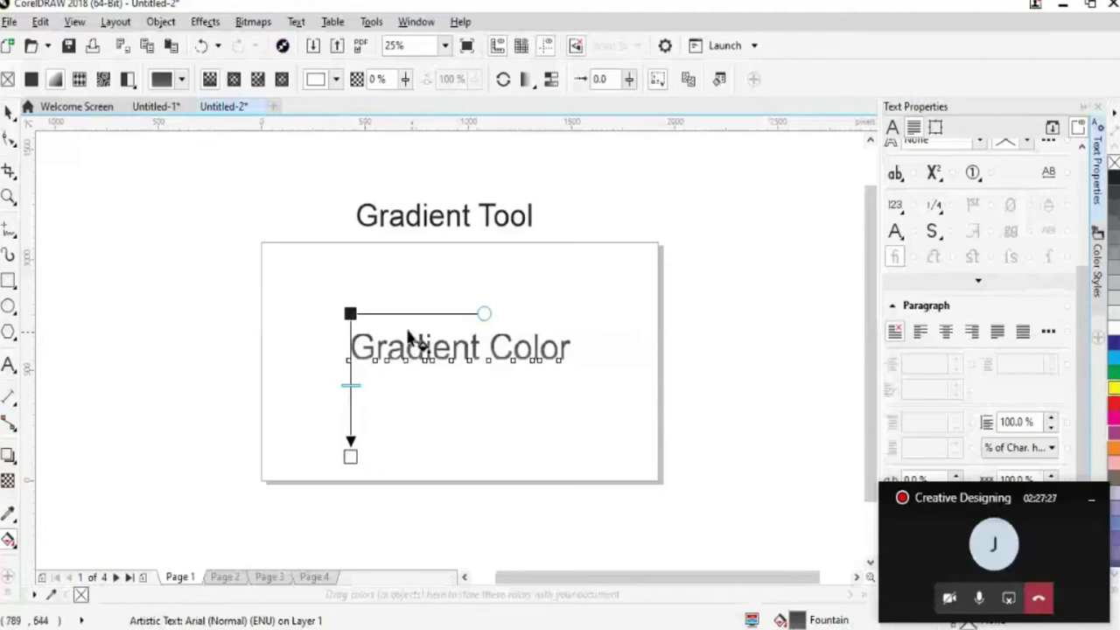
left_click_drag(486, 314, 282, 310)
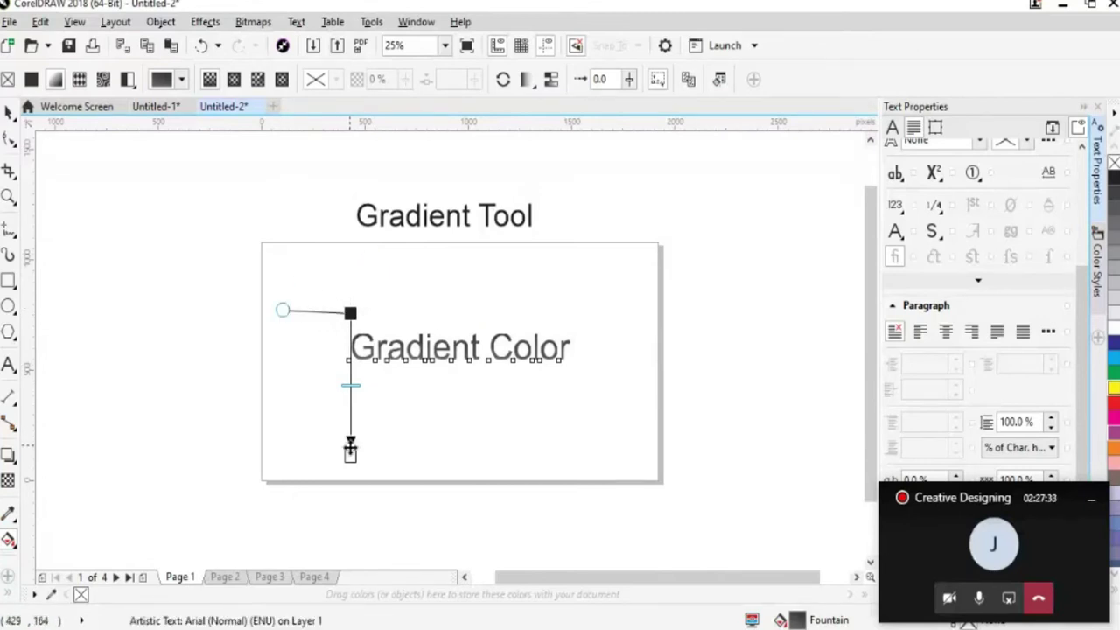
left_click_drag(351, 456, 435, 312)
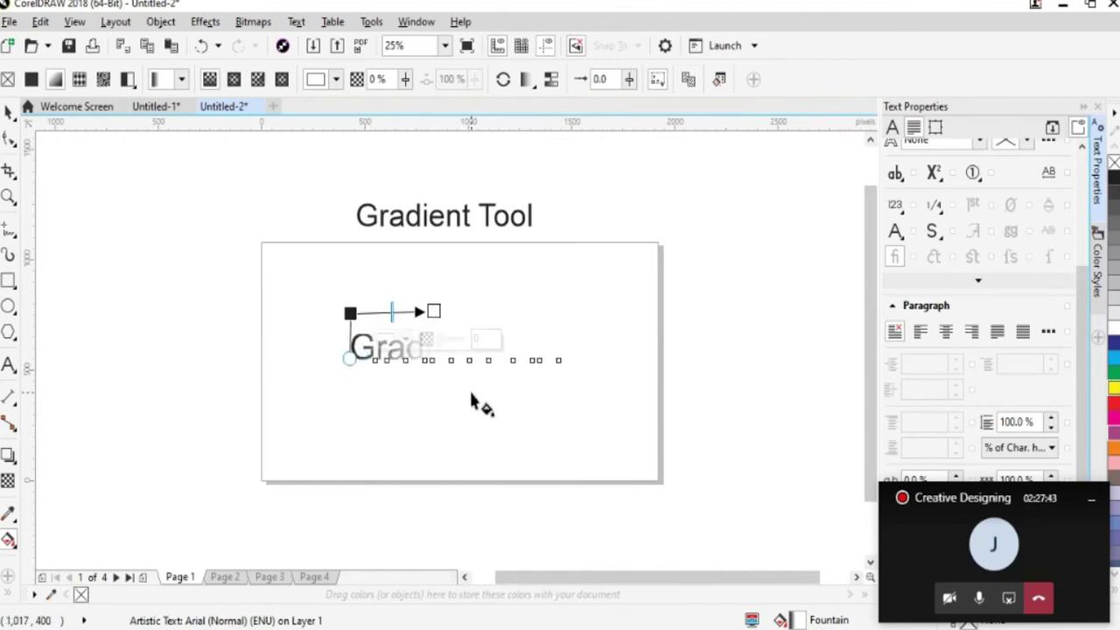
key("ctrl+z")
key("ctrl+z")
key("ctrl+z")
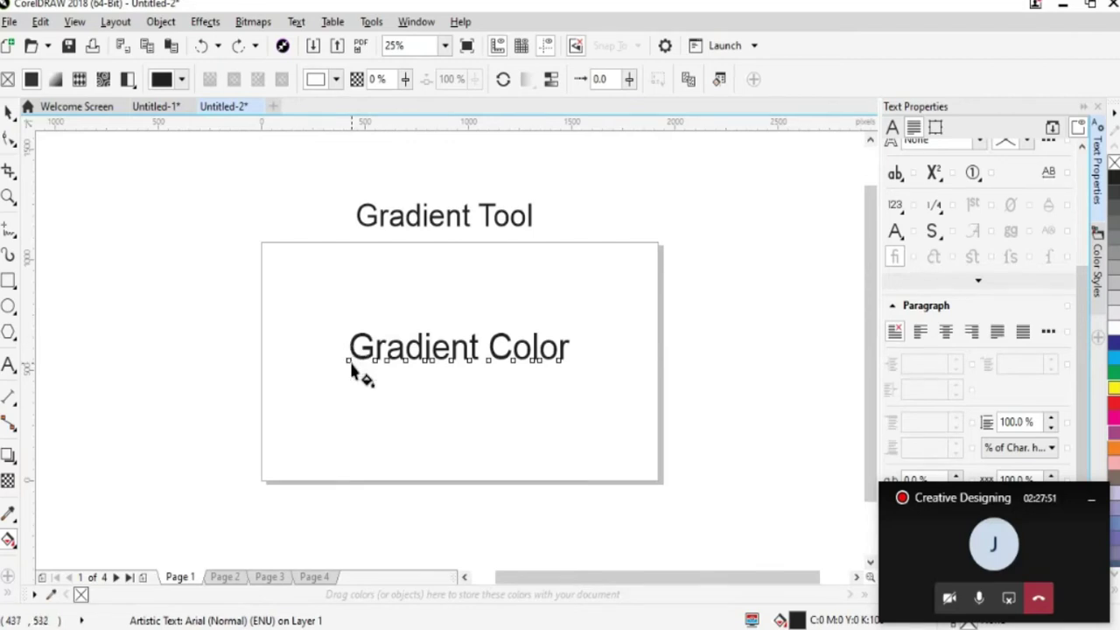
Try an upward black-to-white fountain fill from the last letter of the "Gradient Color" text and undo it
left_click_drag(351, 371, 362, 393)
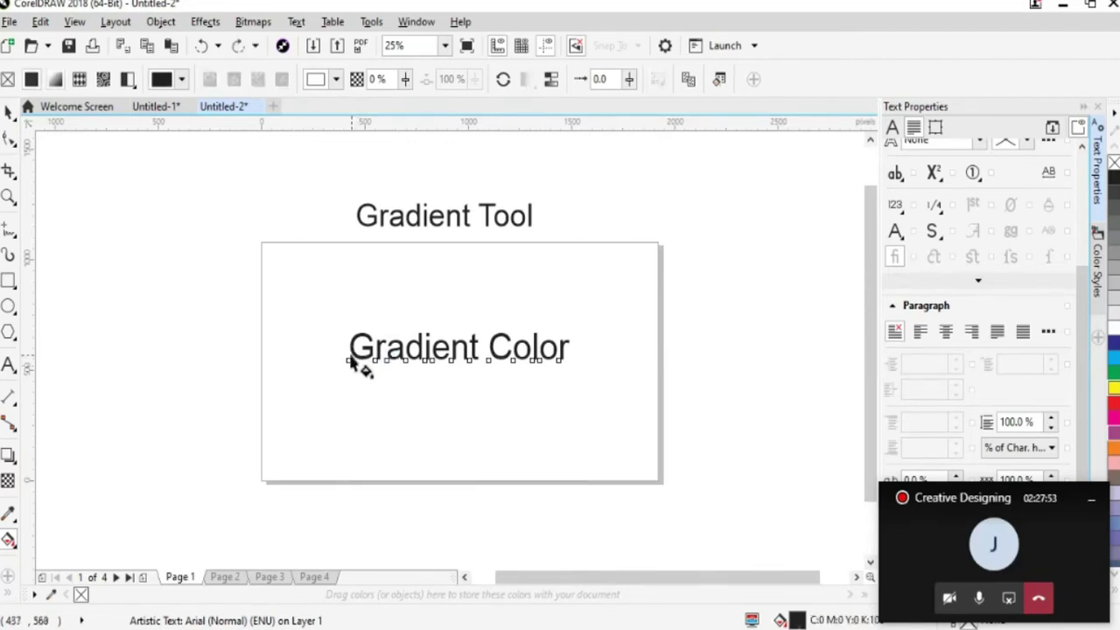
left_click(350, 328)
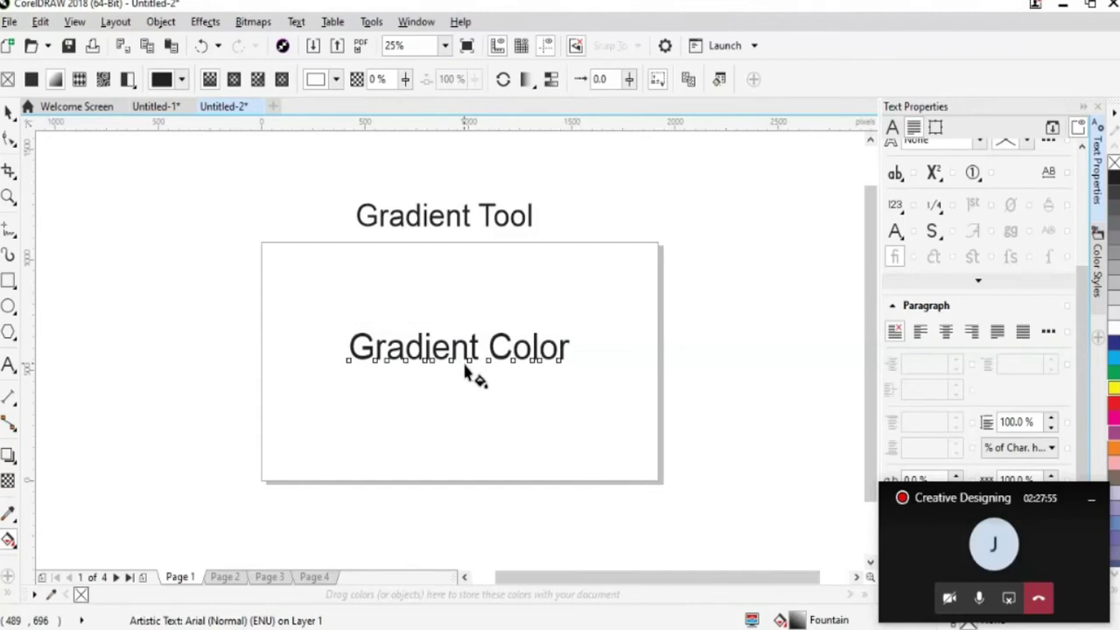
left_click_drag(567, 351, 566, 267)
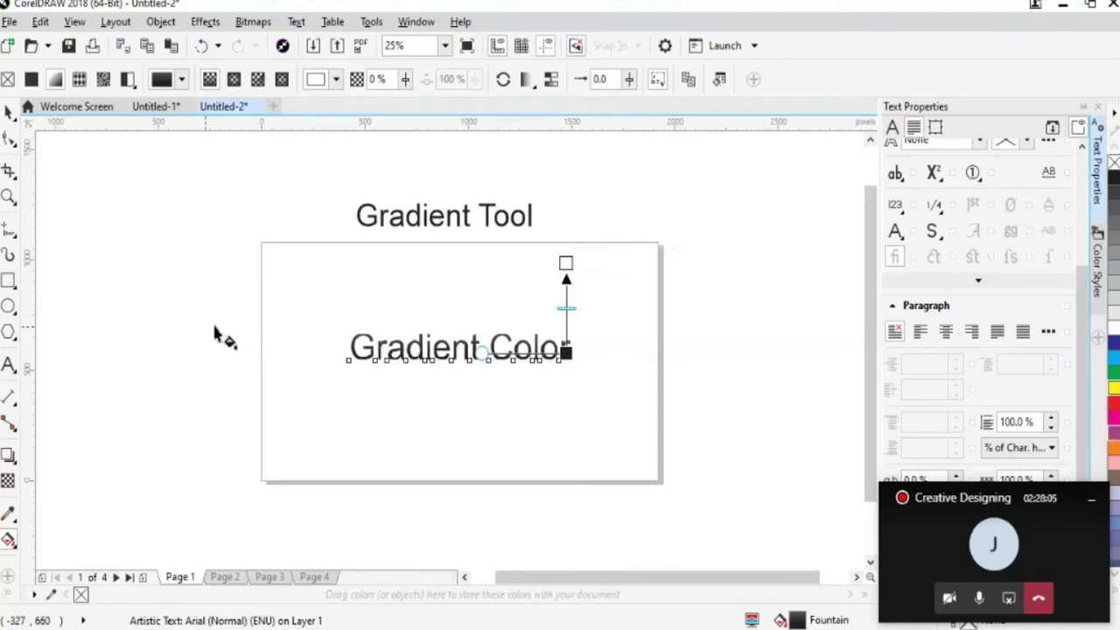
key("ctrl+z")
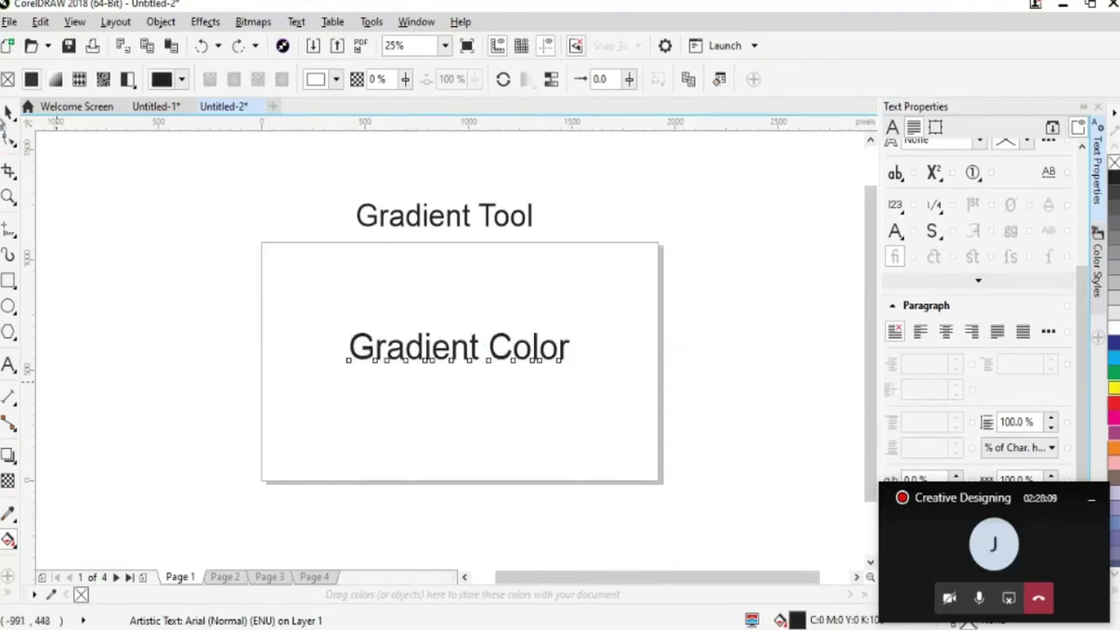
Apply a vertical black-to-white linear fountain fill to the "Gradient Color" text with the Interactive Fill tool, starting above its first letter
left_click(9, 112)
left_click(270, 380)
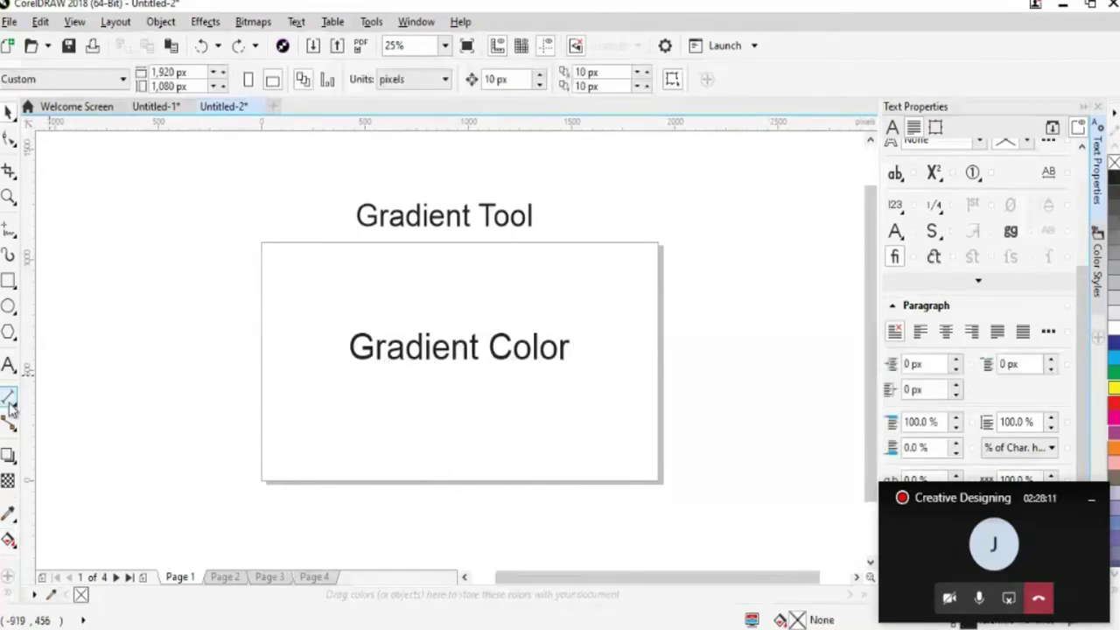
left_click(9, 540)
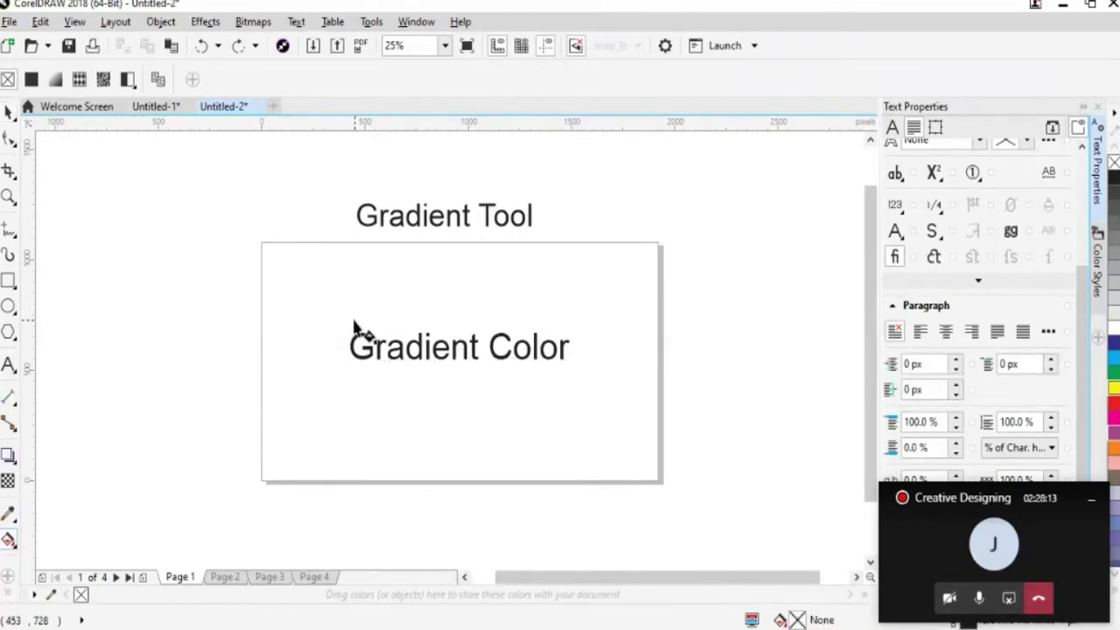
key("space")
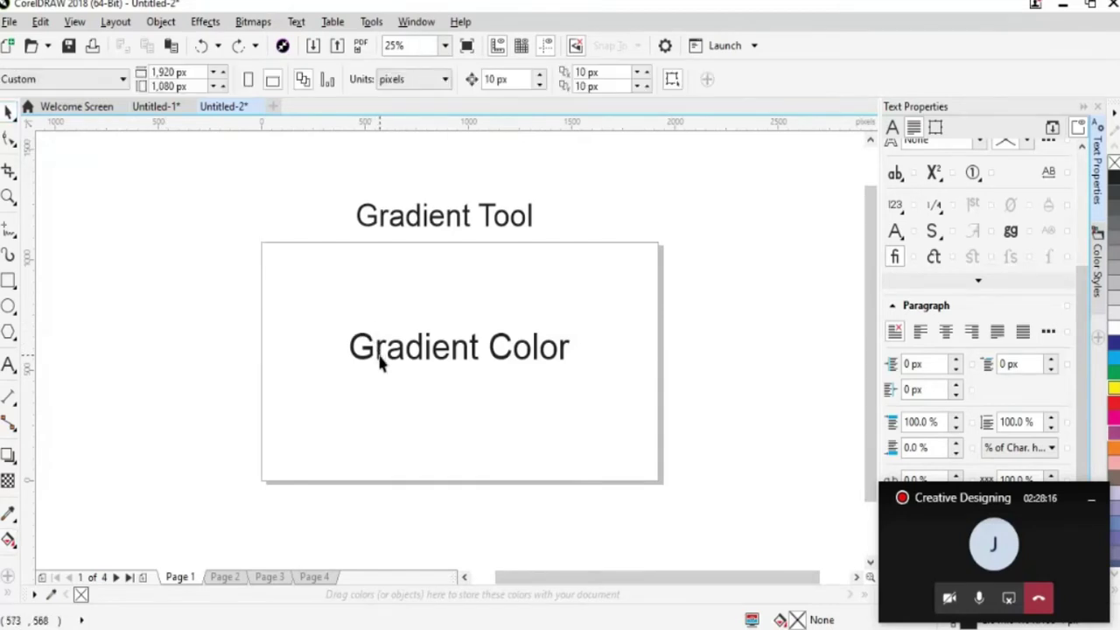
key("space")
left_click(362, 344)
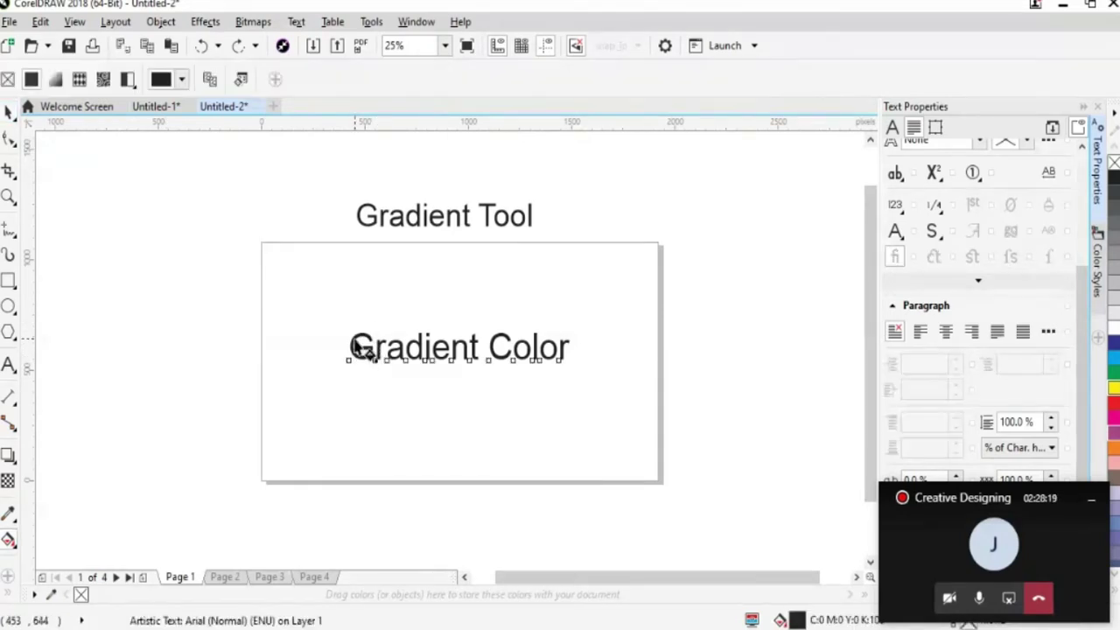
left_click_drag(366, 322, 368, 432)
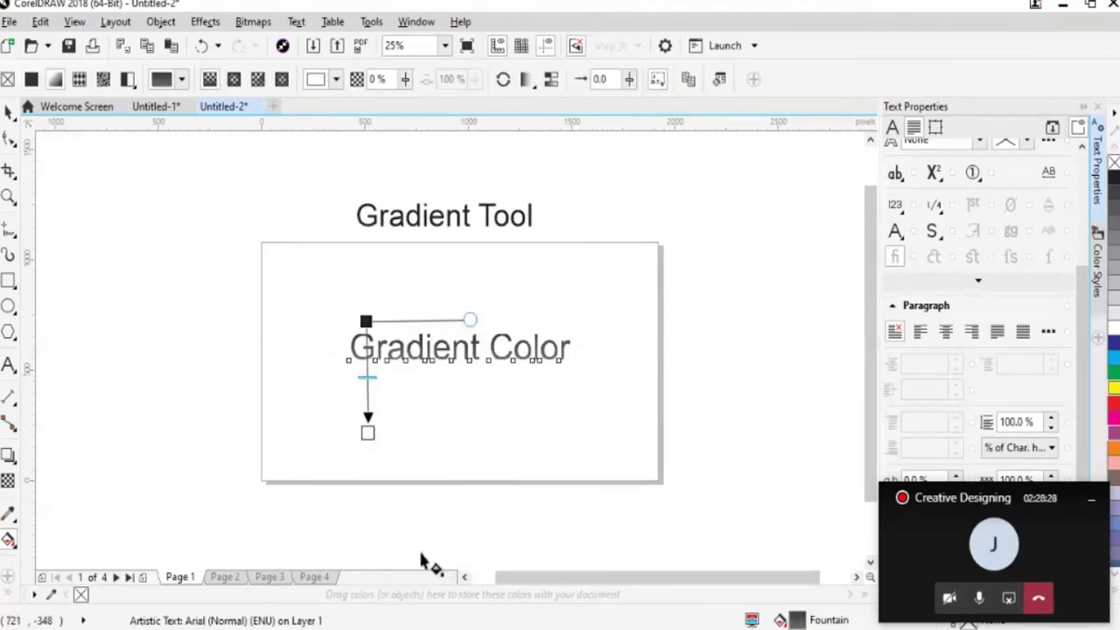
Turn the fountain fill horizontal so it ends above the "n" of "Gradient", with its perpendicular handle pointing straight down below the first letter
scroll(461, 400, "up", 1)
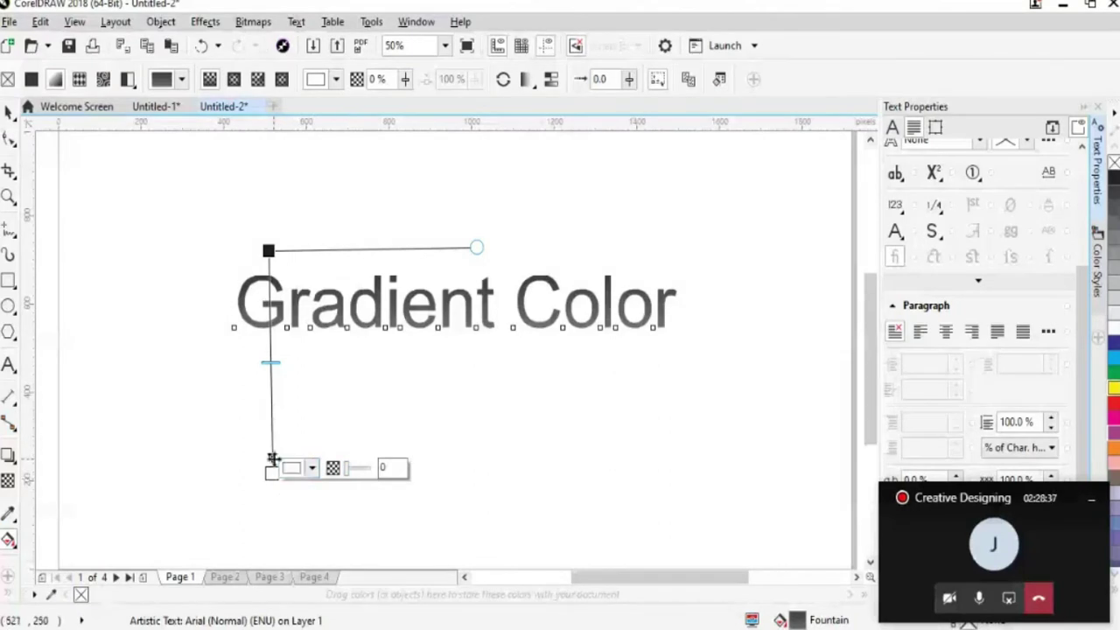
left_click_drag(476, 248, 202, 245)
left_click_drag(272, 472, 446, 242)
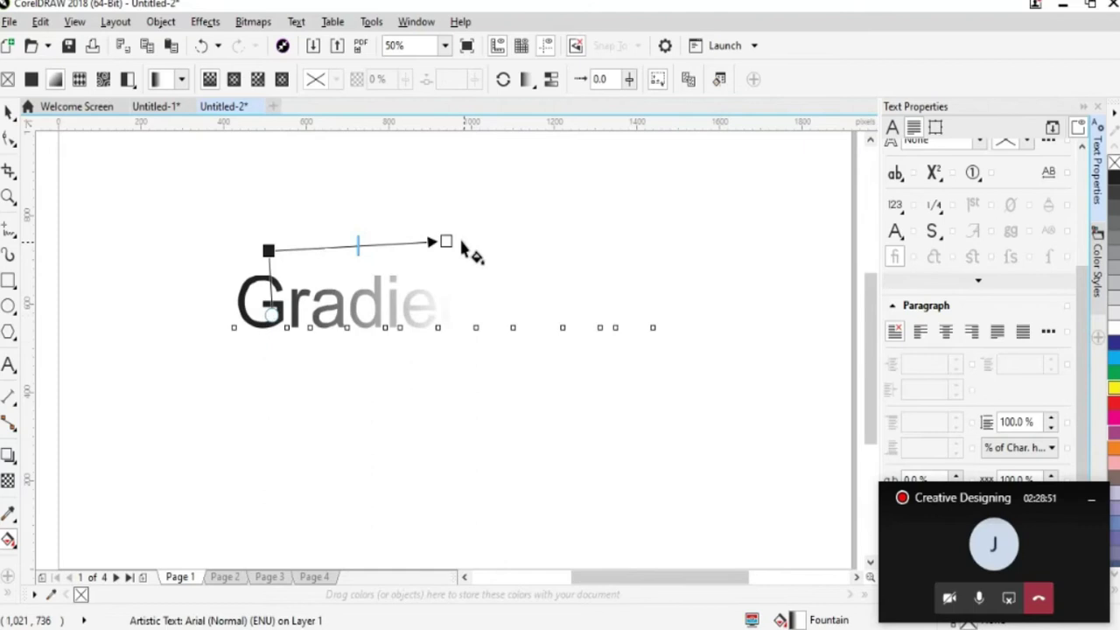
left_click_drag(445, 242, 447, 244)
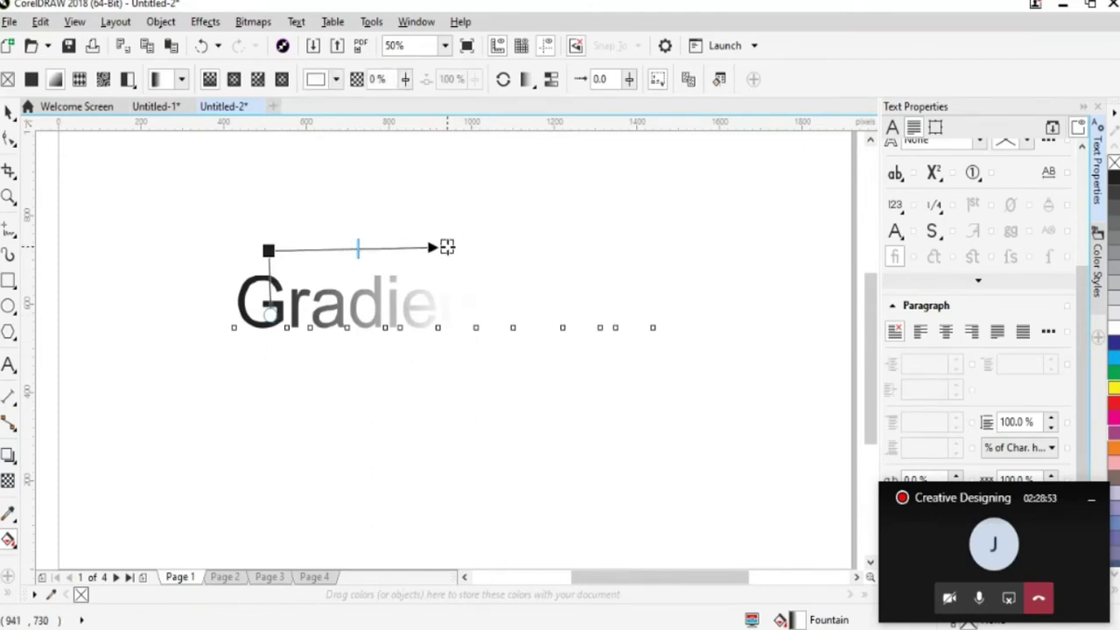
left_click(394, 354)
left_click(274, 329)
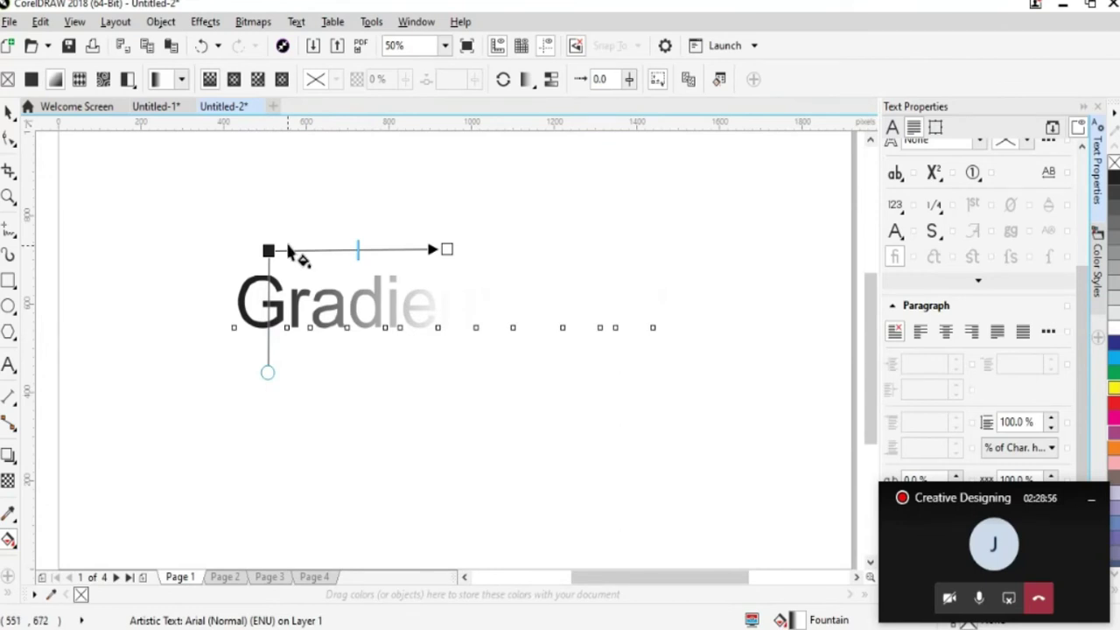
Reposition the black start node above the "G" and the white end node above the "C" of "Color"
left_click_drag(268, 252, 243, 251)
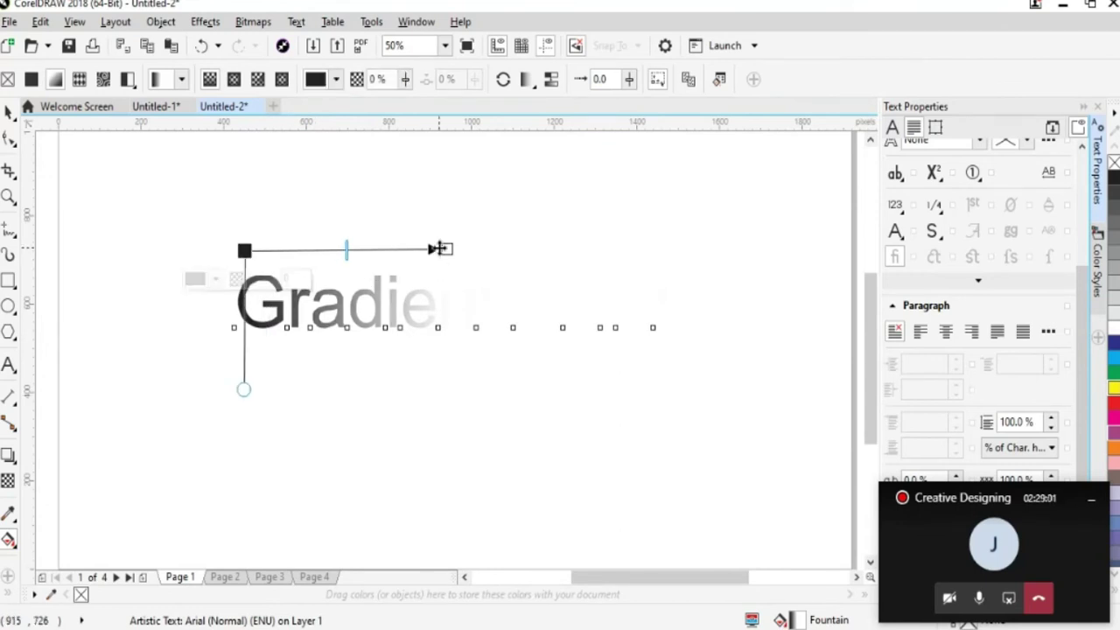
left_click_drag(443, 250, 377, 252)
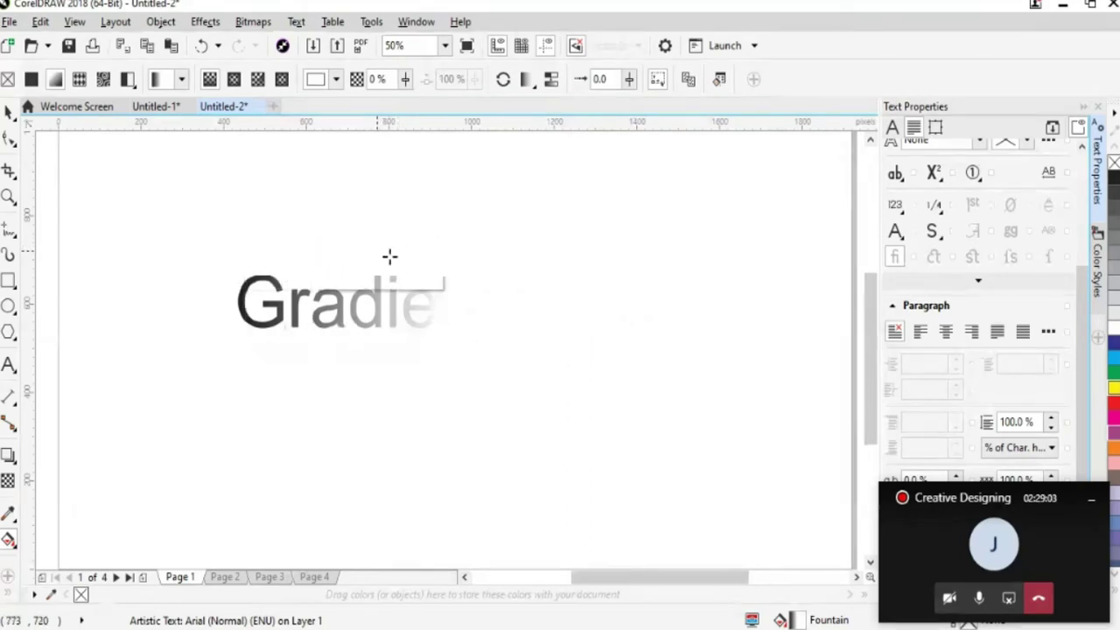
left_click_drag(377, 251, 561, 245)
mouse_move(244, 251)
left_mouse_down()
mouse_move(248, 225)
mouse_move(253, 238)
left_mouse_up()
left_click_drag(561, 245, 551, 236)
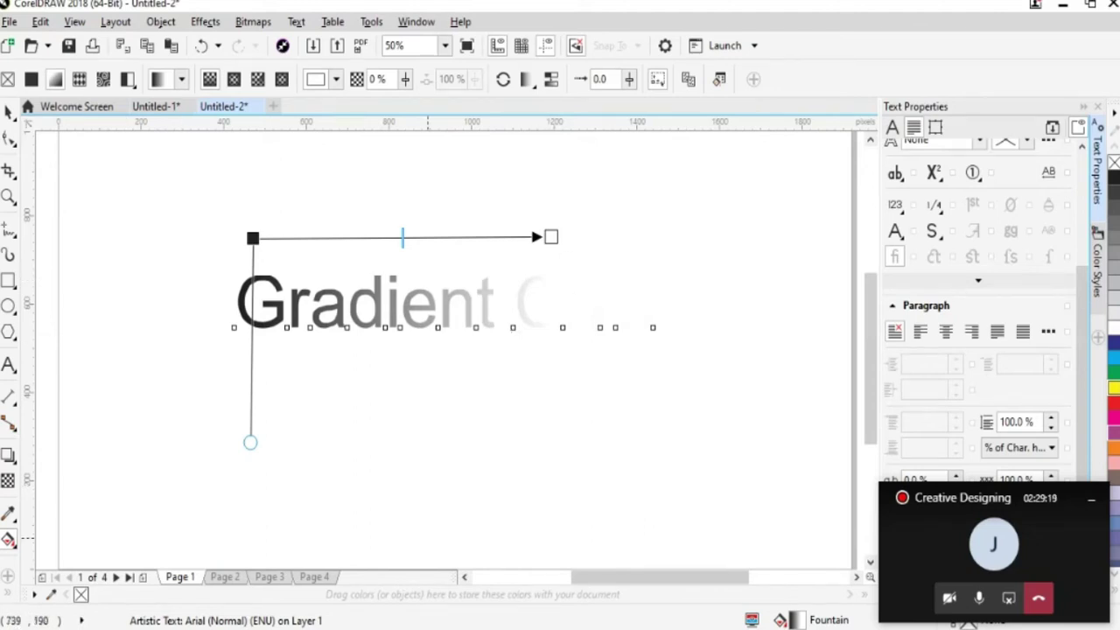
Extend the white end node of the horizontal fountain fill to beyond the last letter of the text
scroll(638, 580, "right", 2)
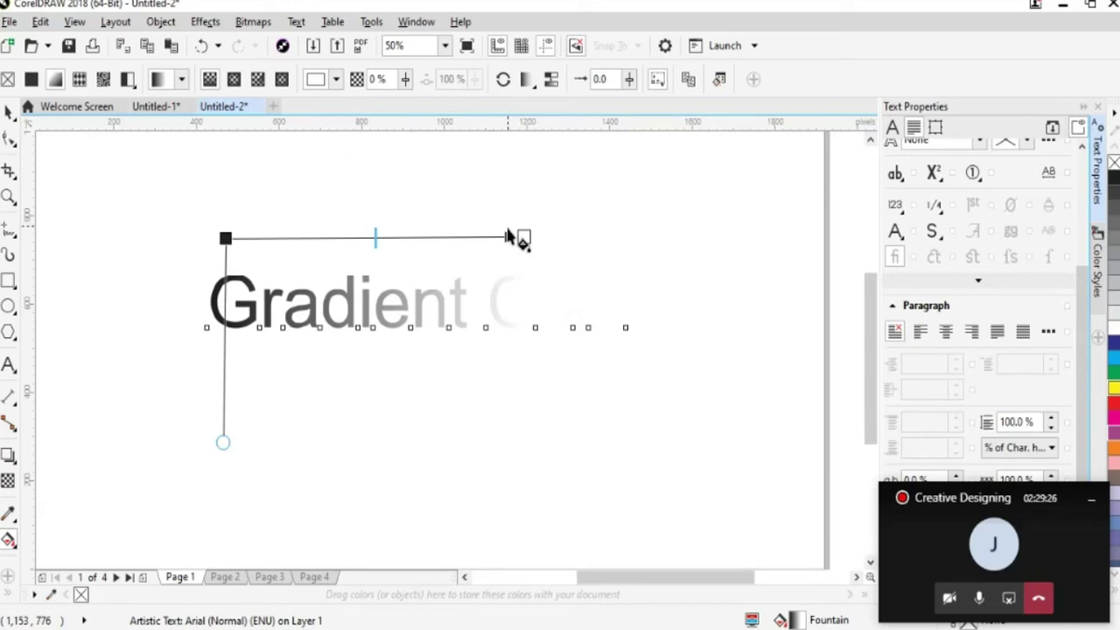
left_click_drag(508, 237, 619, 238)
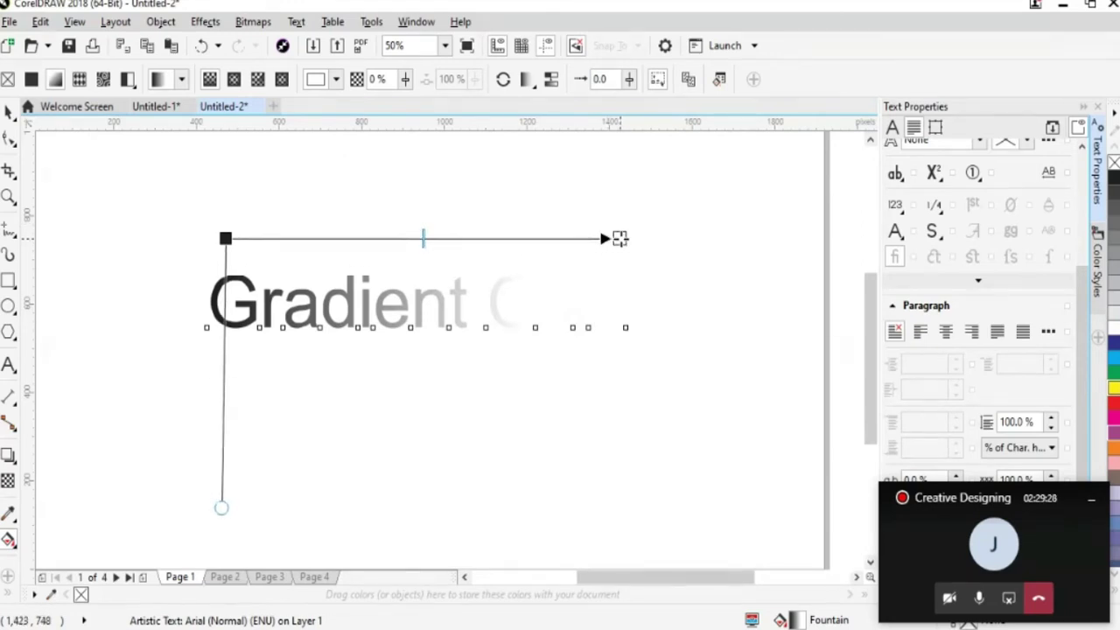
left_click_drag(619, 238, 731, 239)
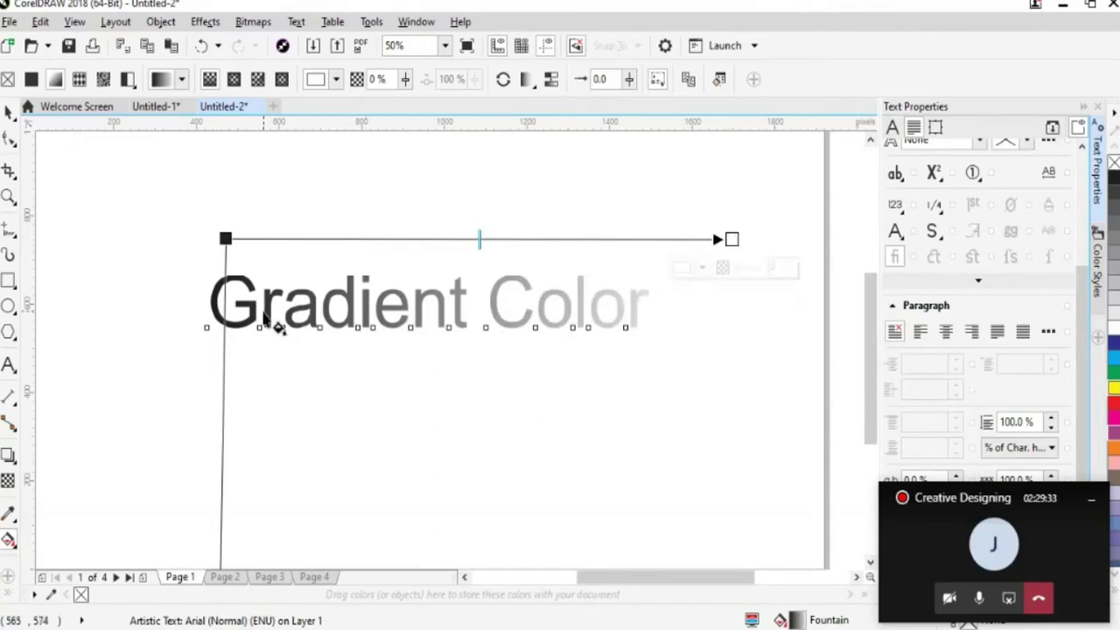
left_click_drag(732, 239, 735, 244)
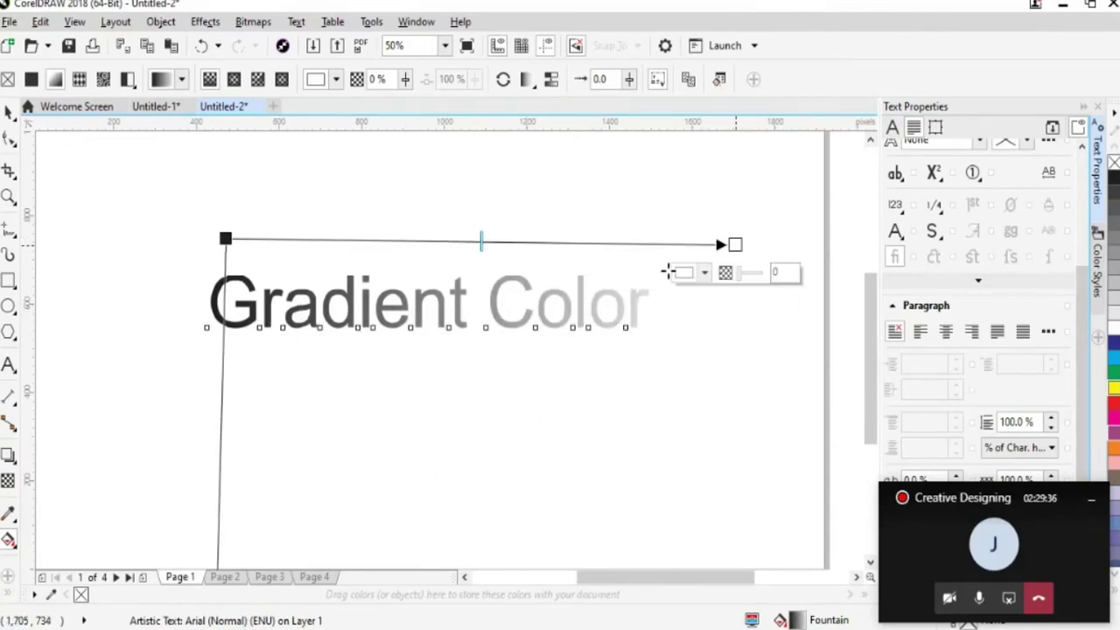
Shorten the fountain fill's perpendicular handle so it ends just below the first letter of the text
scroll(350, 394, "down", 1)
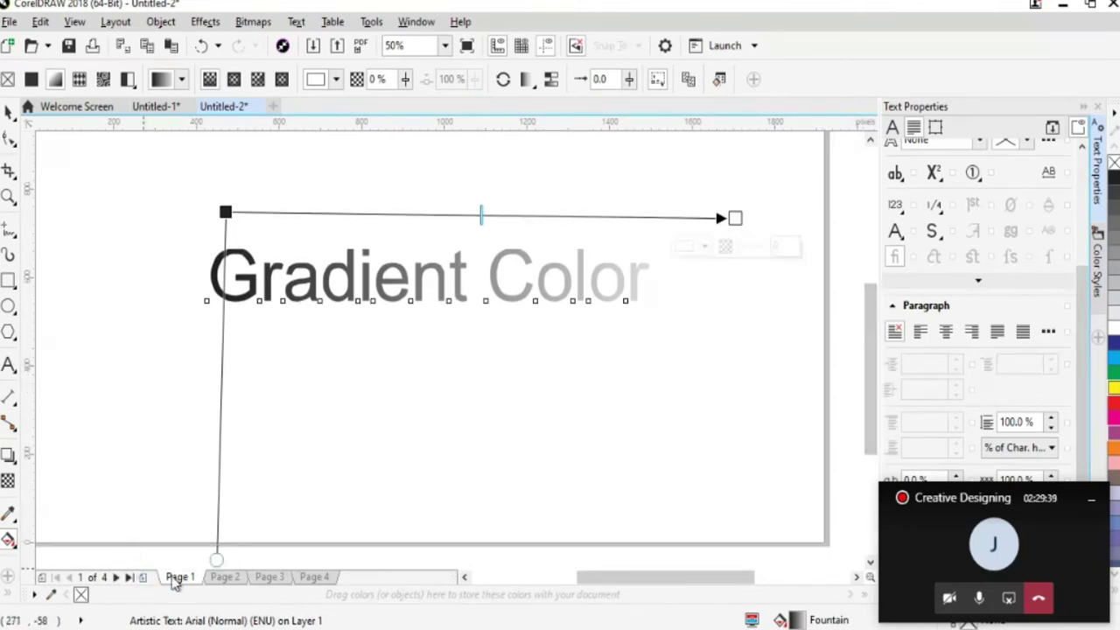
left_click_drag(219, 561, 220, 344)
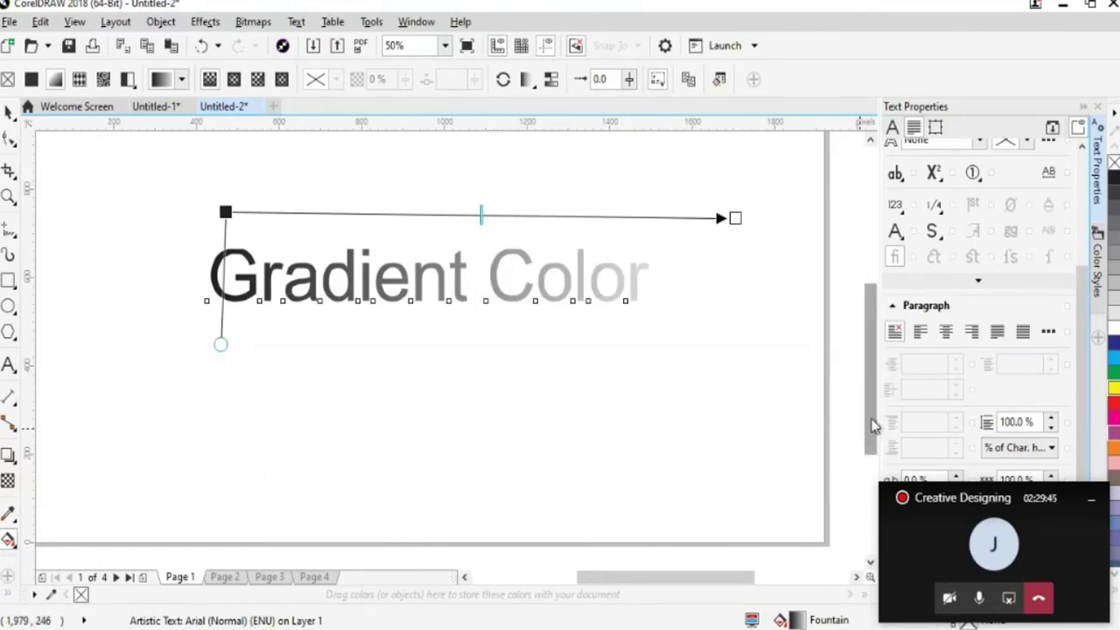
scroll(219, 386, "up", 1)
left_click(223, 377)
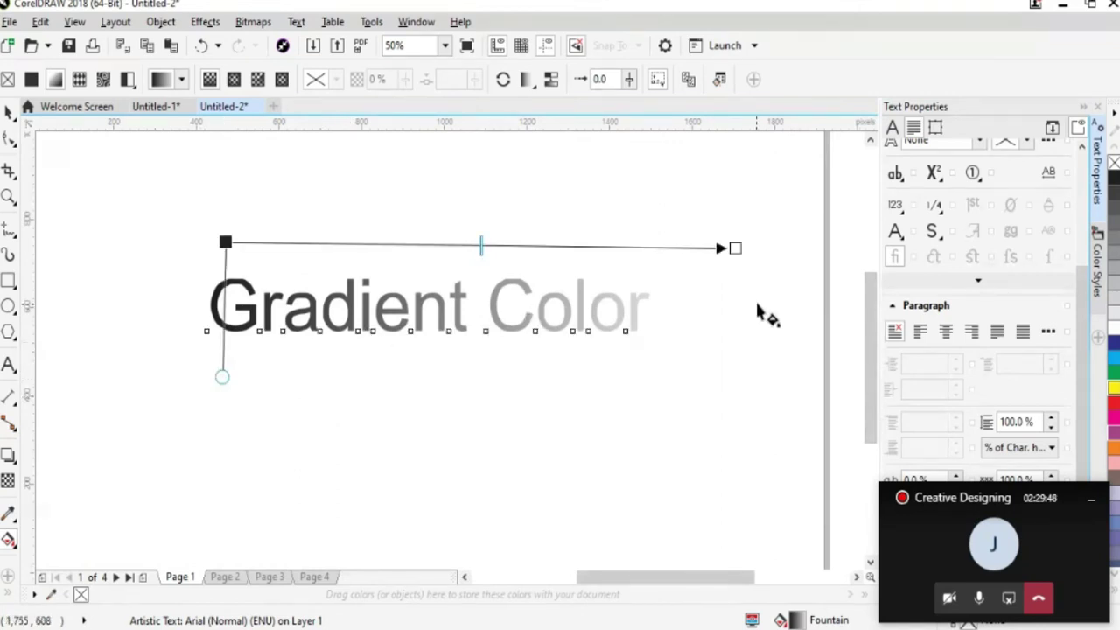
Set the gradient's end node to 55% transparency and color it light red with C 4, M 80, Y 62, K 0
left_click(734, 248)
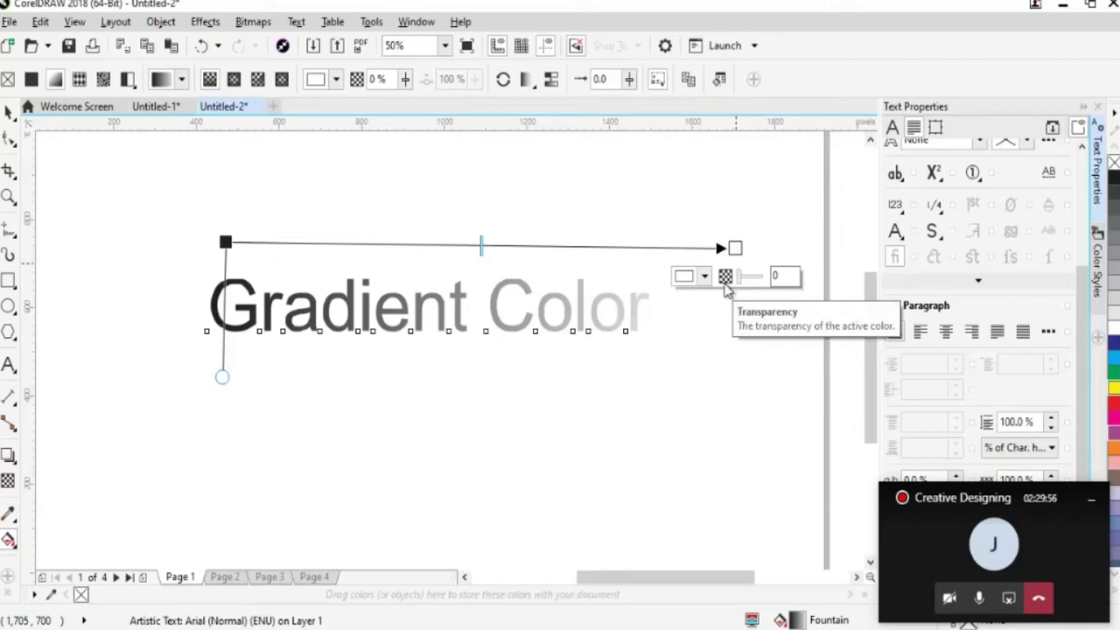
mouse_move(742, 277)
left_mouse_down()
mouse_move(767, 302)
mouse_move(742, 285)
mouse_move(761, 294)
mouse_move(752, 292)
left_mouse_up()
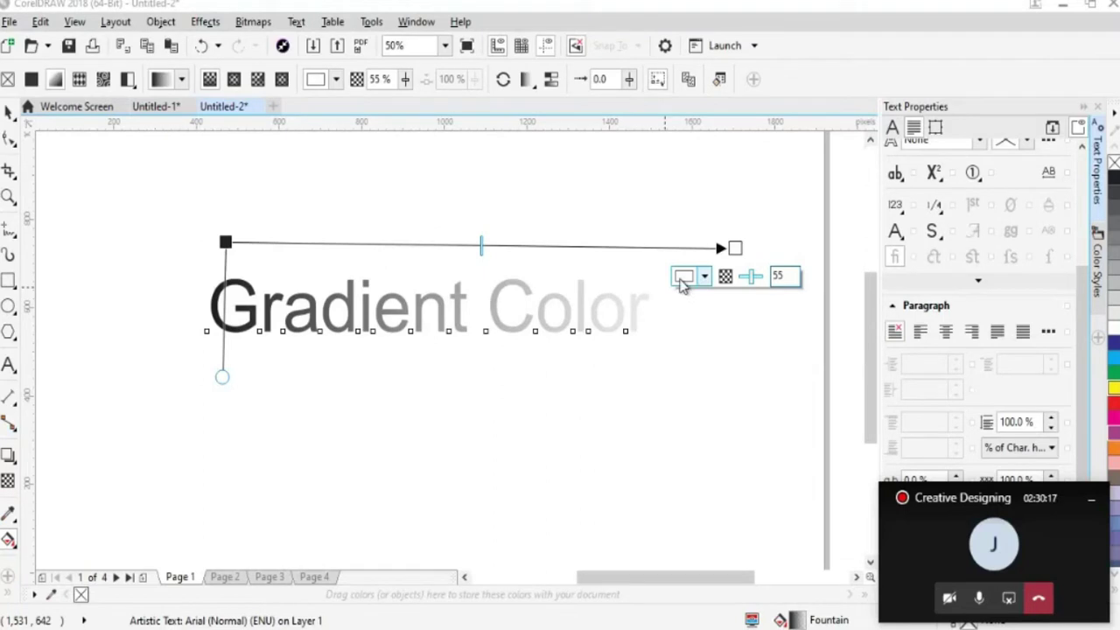
left_click(684, 277)
left_click(726, 394)
left_click(739, 388)
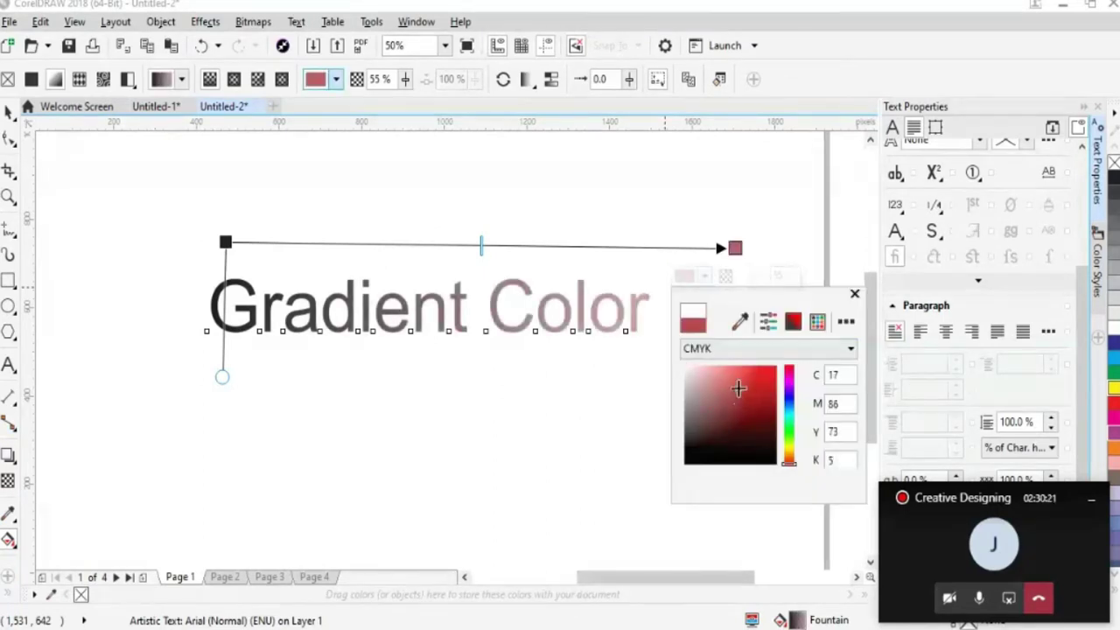
left_click(728, 427)
left_click(737, 376)
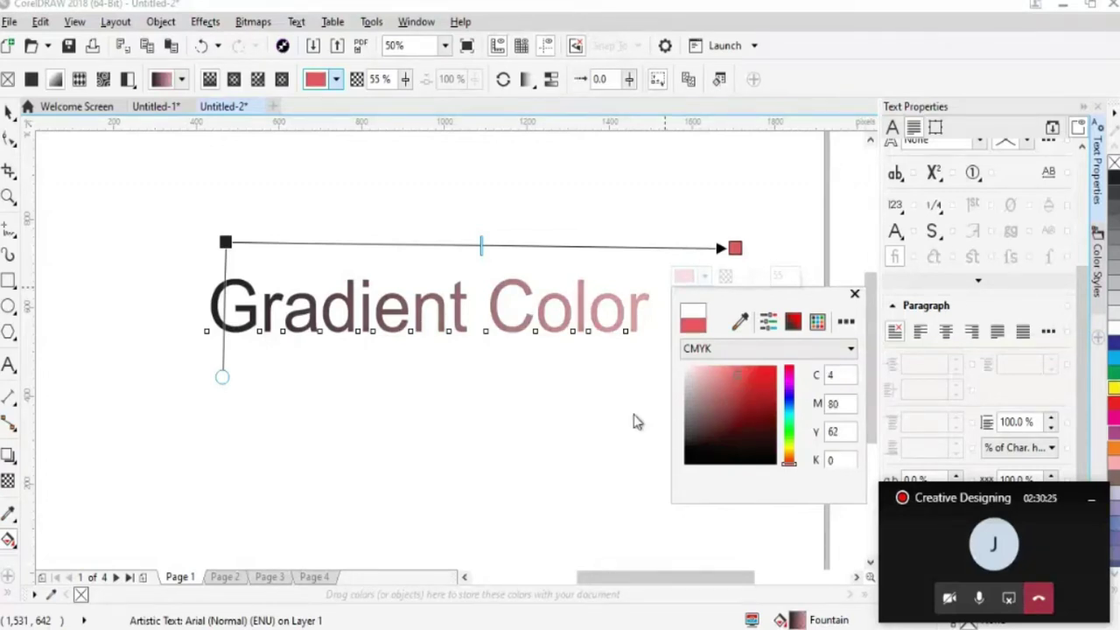
Color the gradient's start node yellow-green with C 29, M 5, Y 100, K 0
left_click(226, 242)
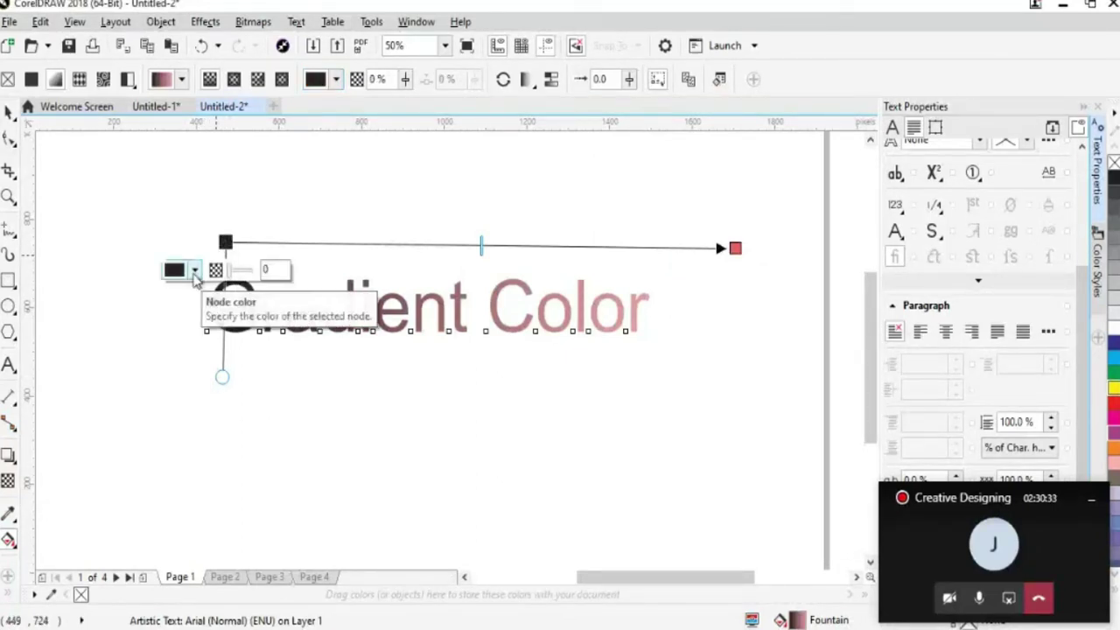
left_click(195, 272)
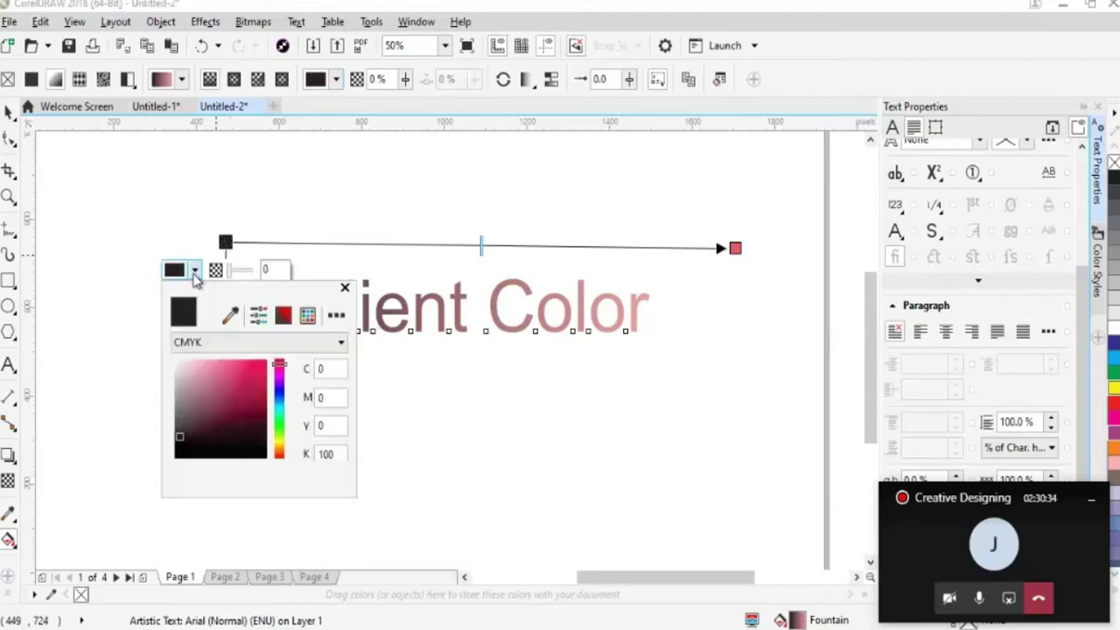
left_click(228, 389)
left_click_drag(228, 390, 227, 408)
left_click(214, 381)
left_click_drag(234, 300, 435, 403)
left_click(389, 540)
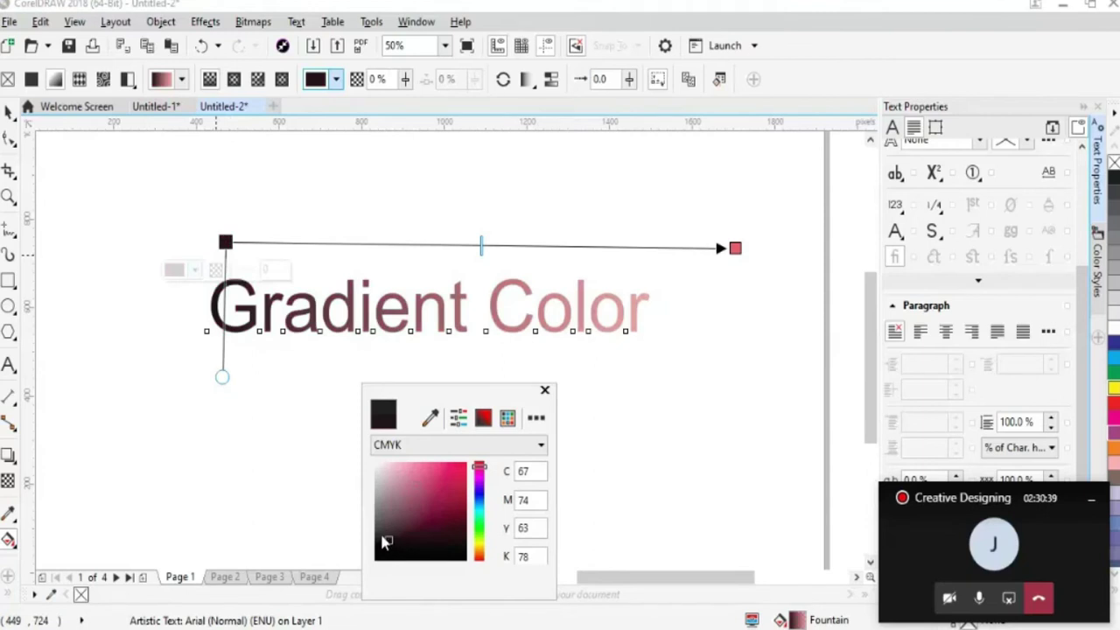
left_click_drag(479, 536, 479, 542)
left_click_drag(426, 483, 442, 485)
left_click(445, 481)
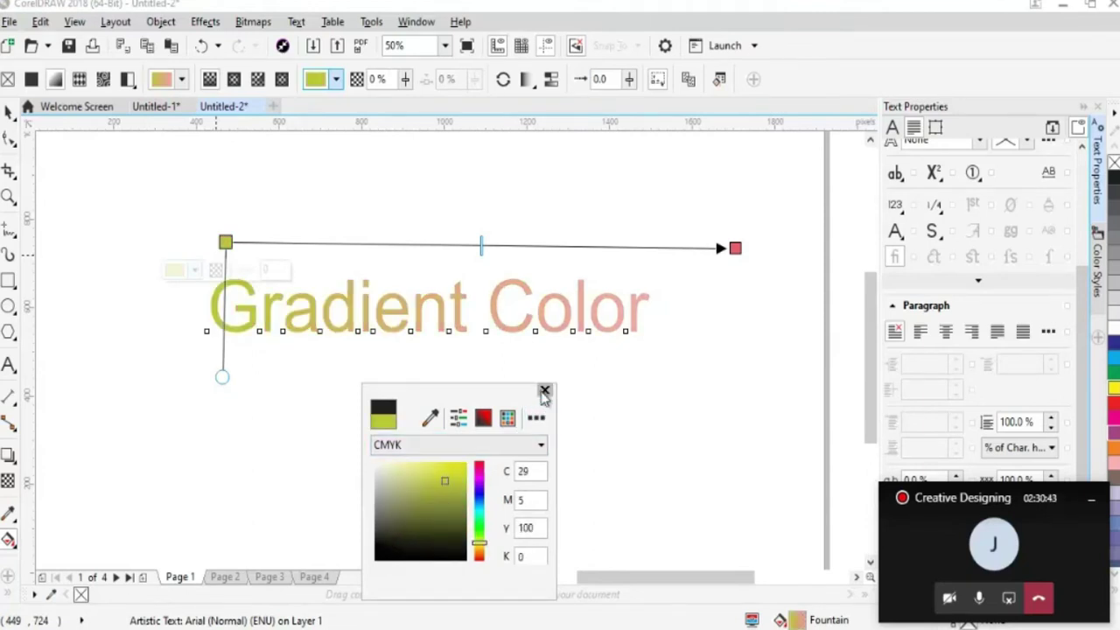
Try different transparency levels on the yellow-green start node and settle on 38%
left_click(235, 285)
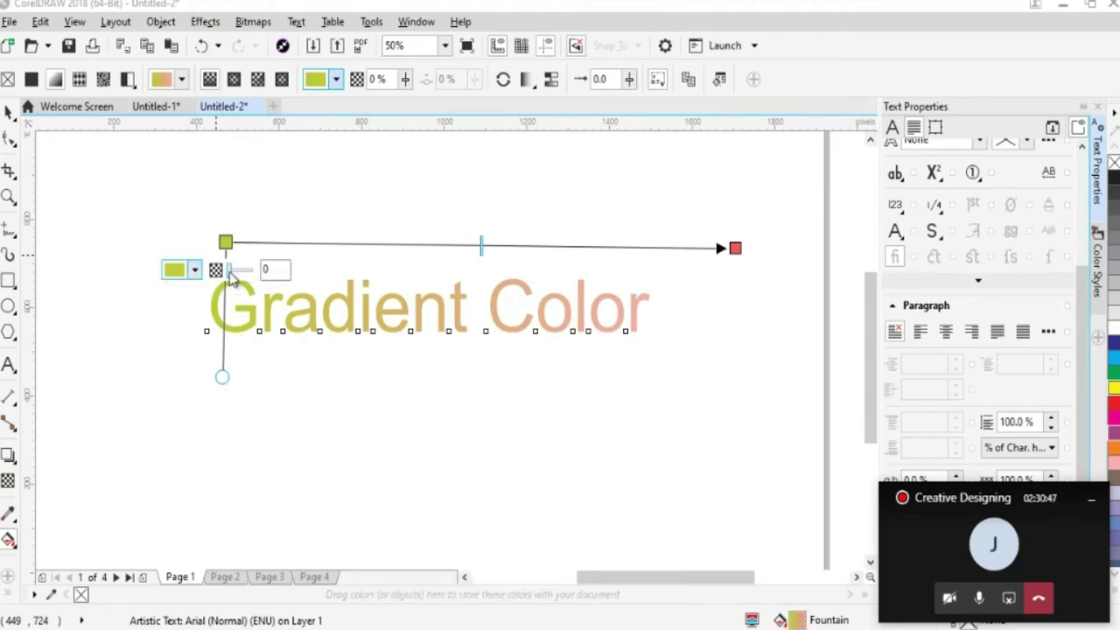
left_click_drag(228, 271, 244, 273)
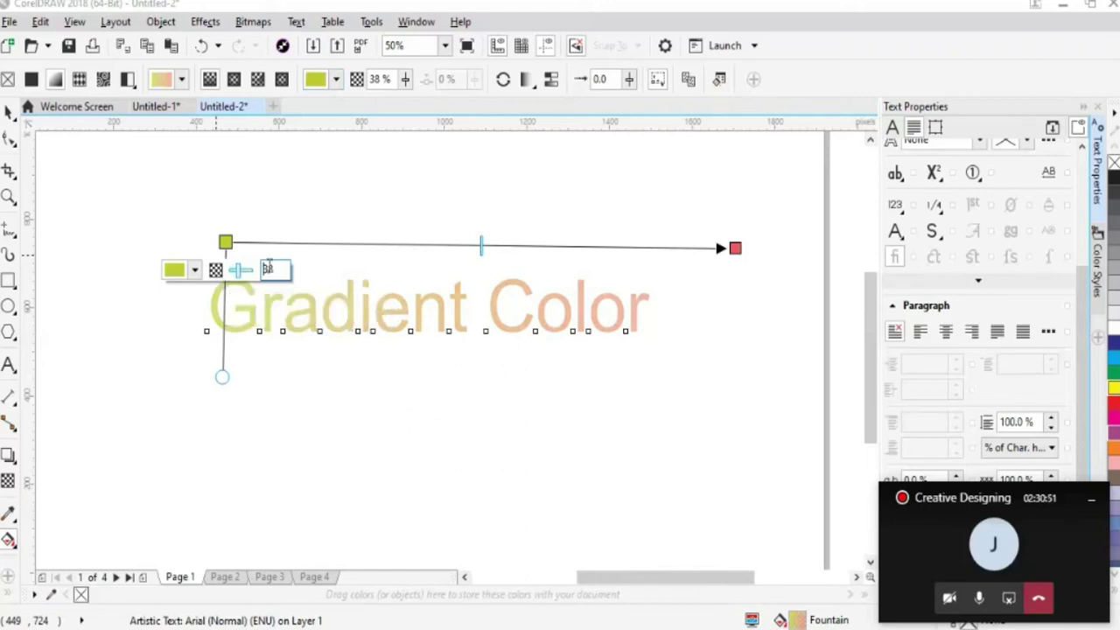
left_click_drag(238, 276, 244, 276)
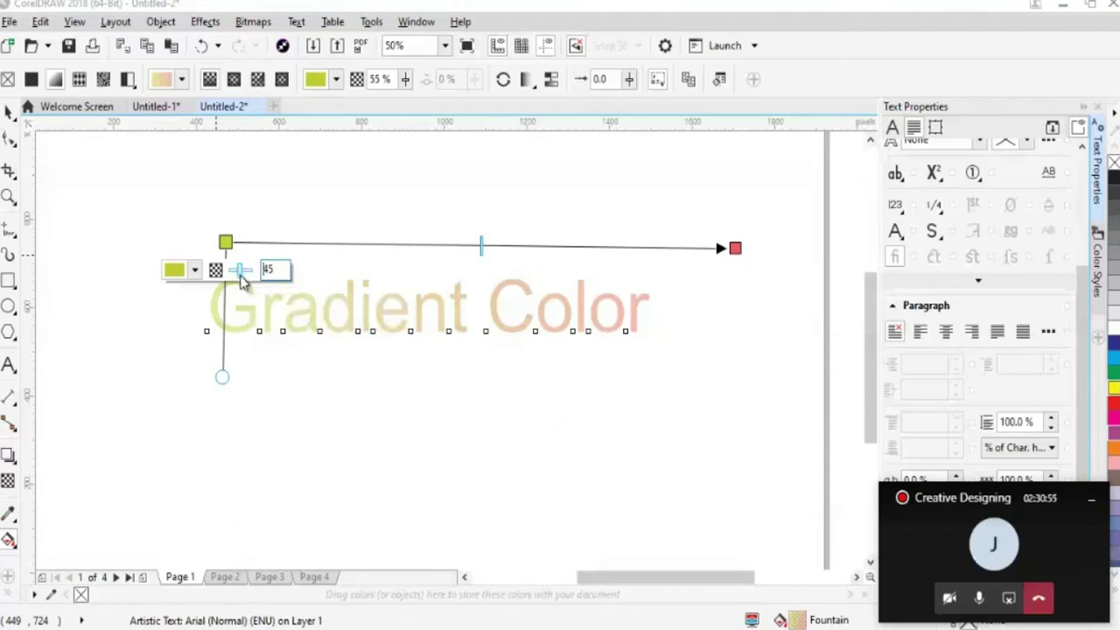
left_click_drag(223, 280, 254, 276)
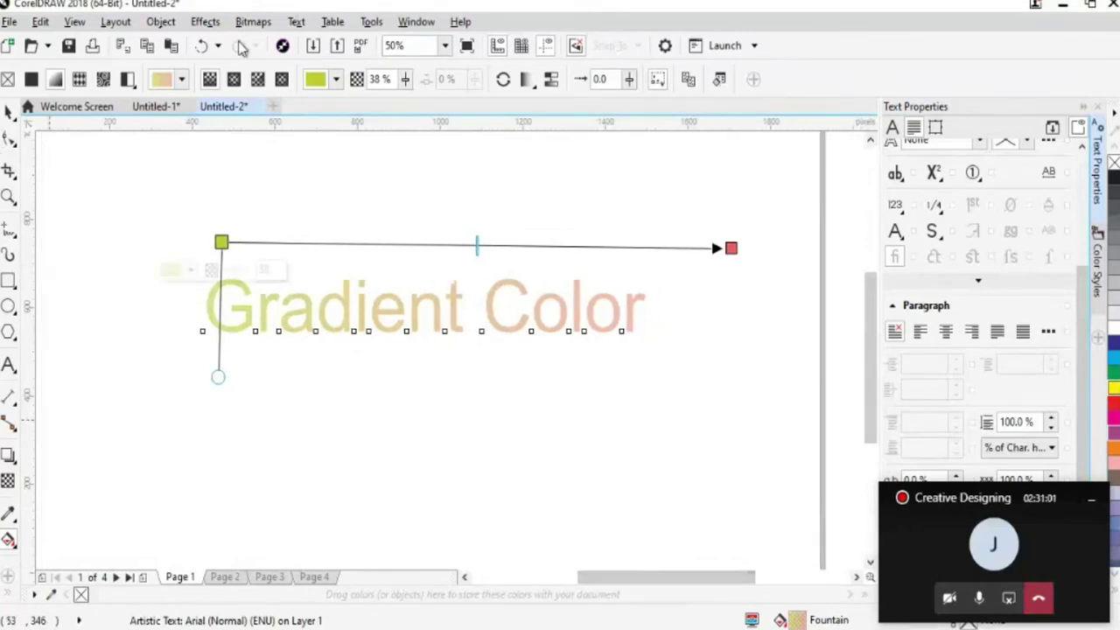
Add a color node at 24% along the gradient and color it dark blue-violet
double_click(345, 243)
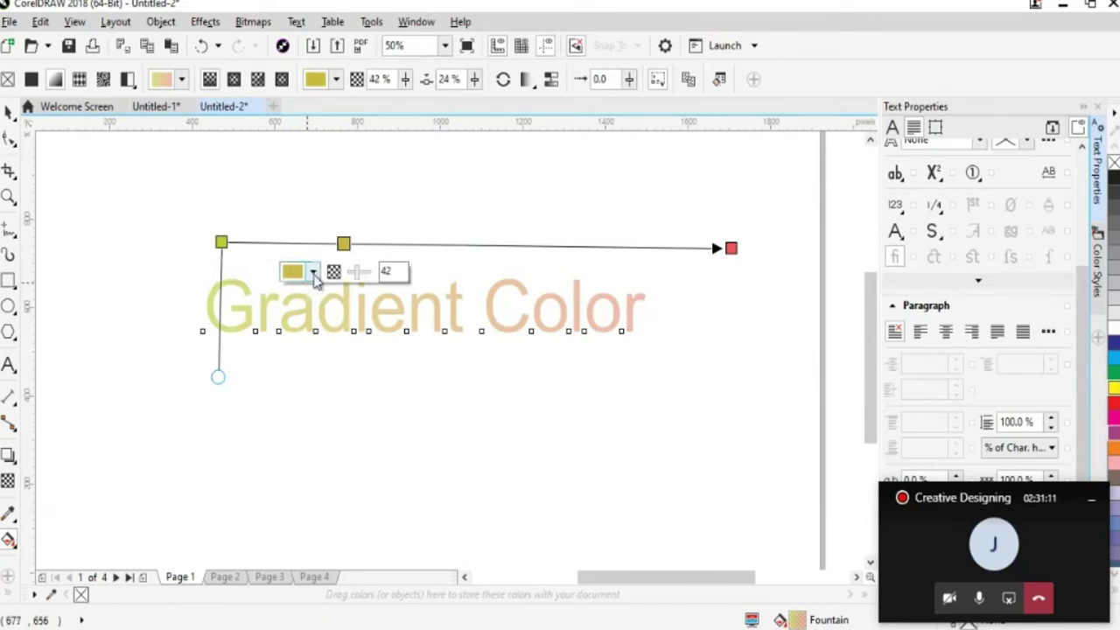
left_click(313, 270)
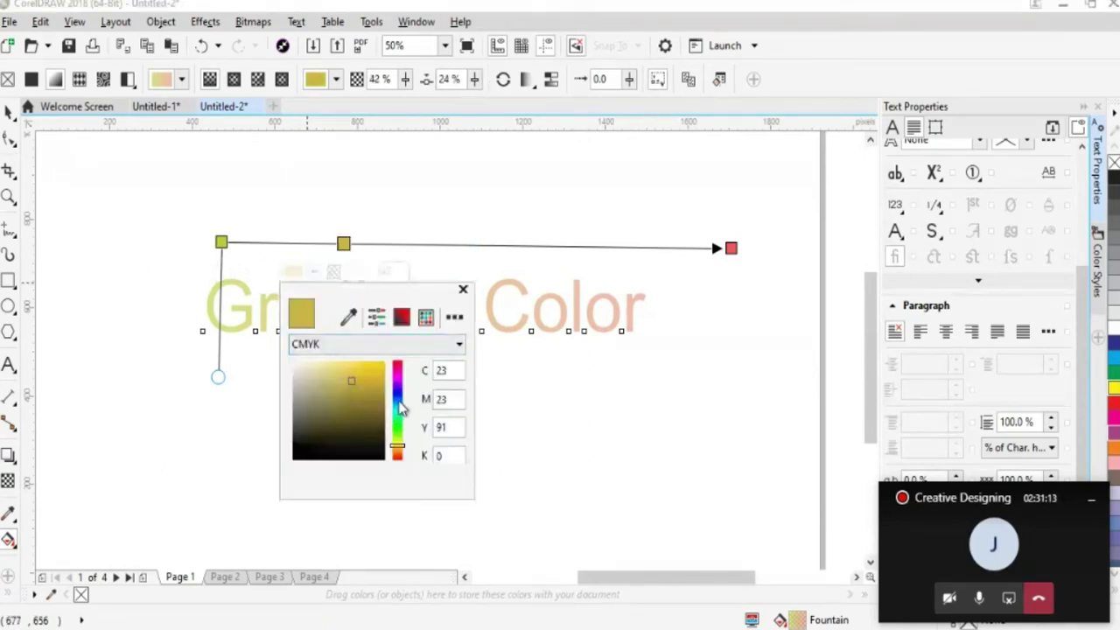
left_click_drag(399, 407, 398, 386)
left_click(362, 385)
left_click(364, 395)
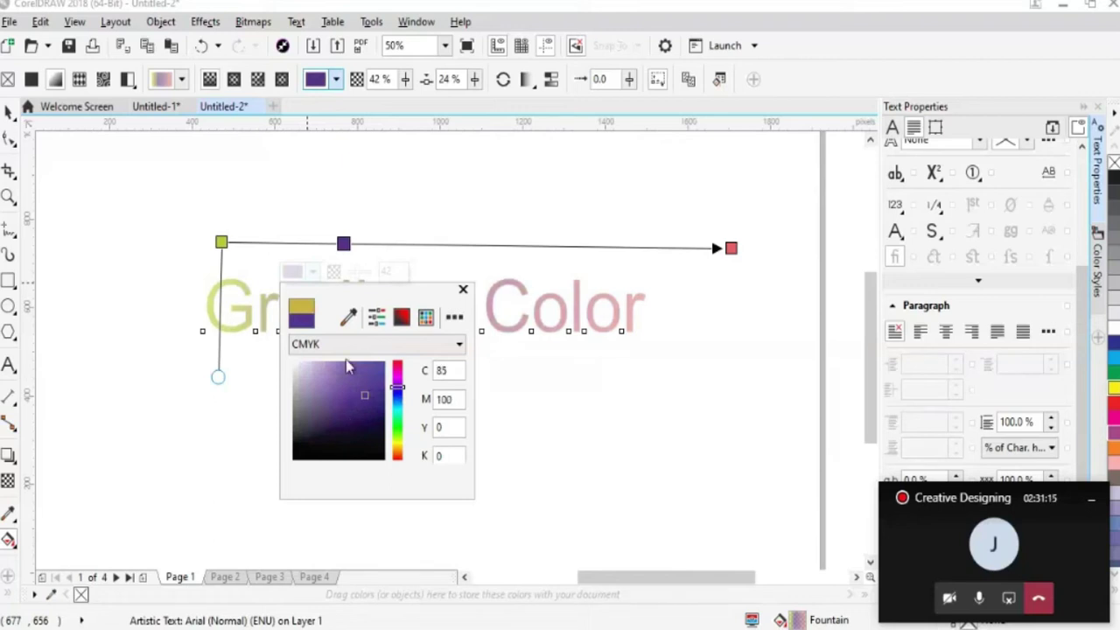
left_click(368, 400)
left_click(429, 354)
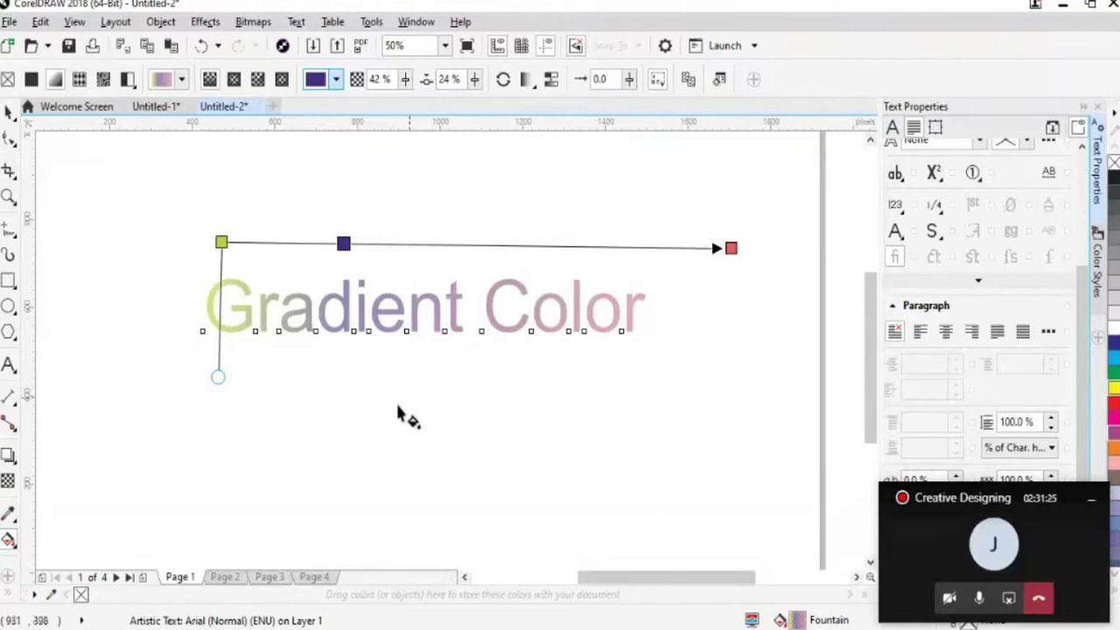
Add a color node at 59% along the text's gradient and color it light turquoise
double_click(523, 247)
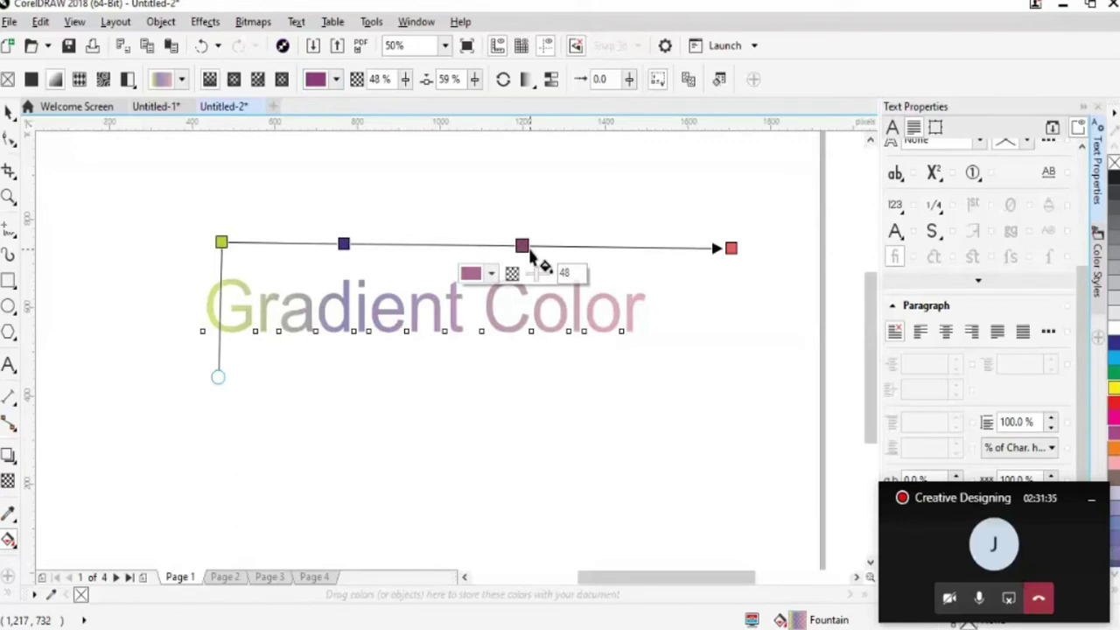
left_click(490, 273)
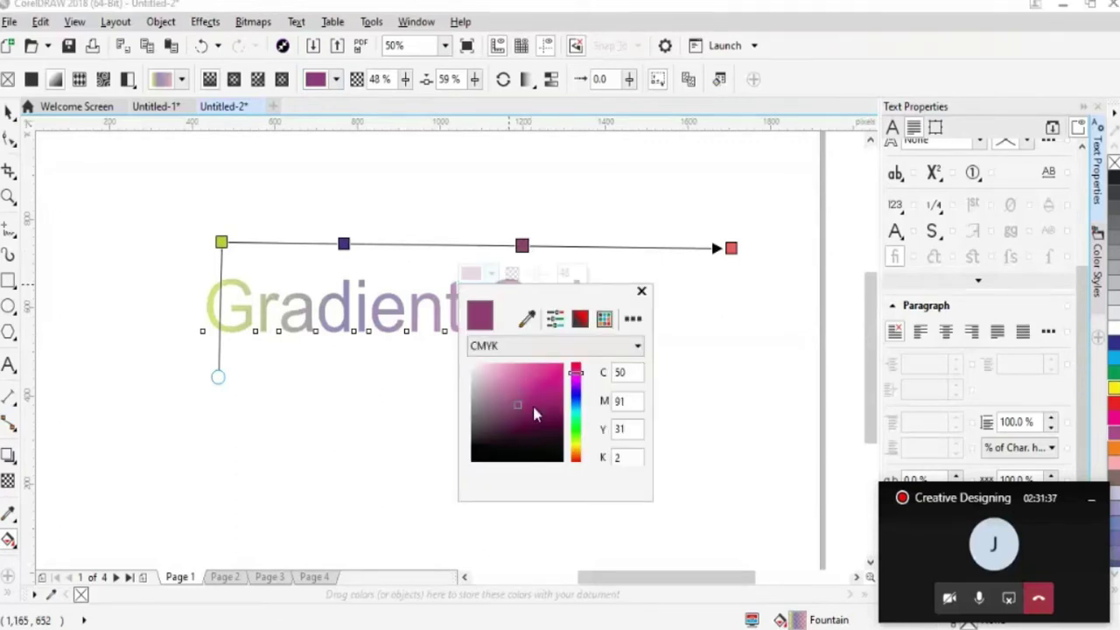
left_click_drag(575, 448, 576, 408)
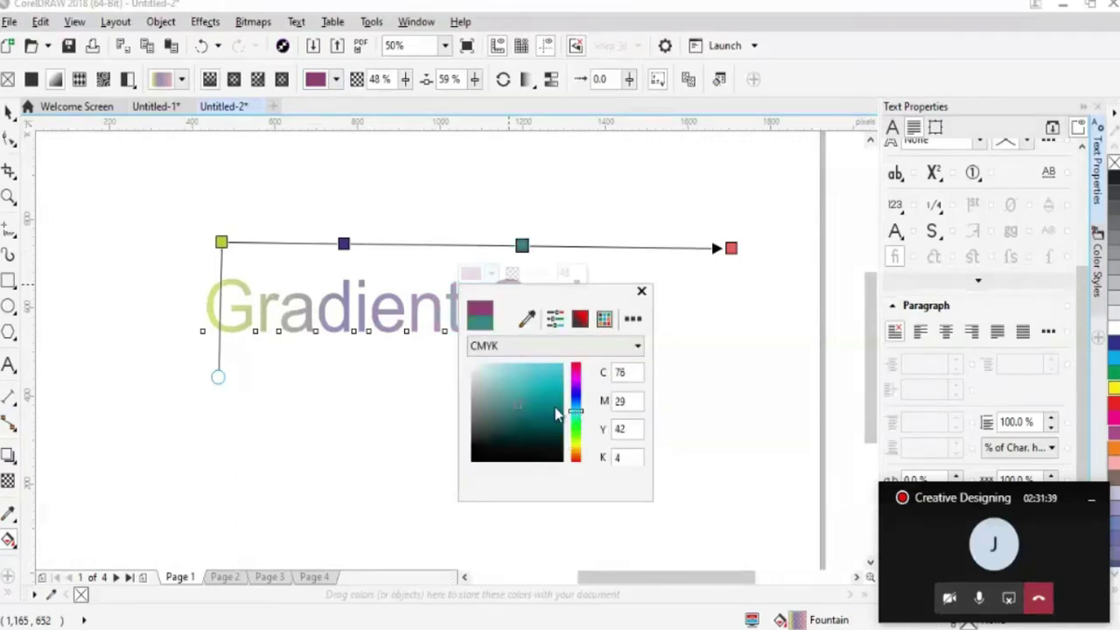
left_click(558, 369)
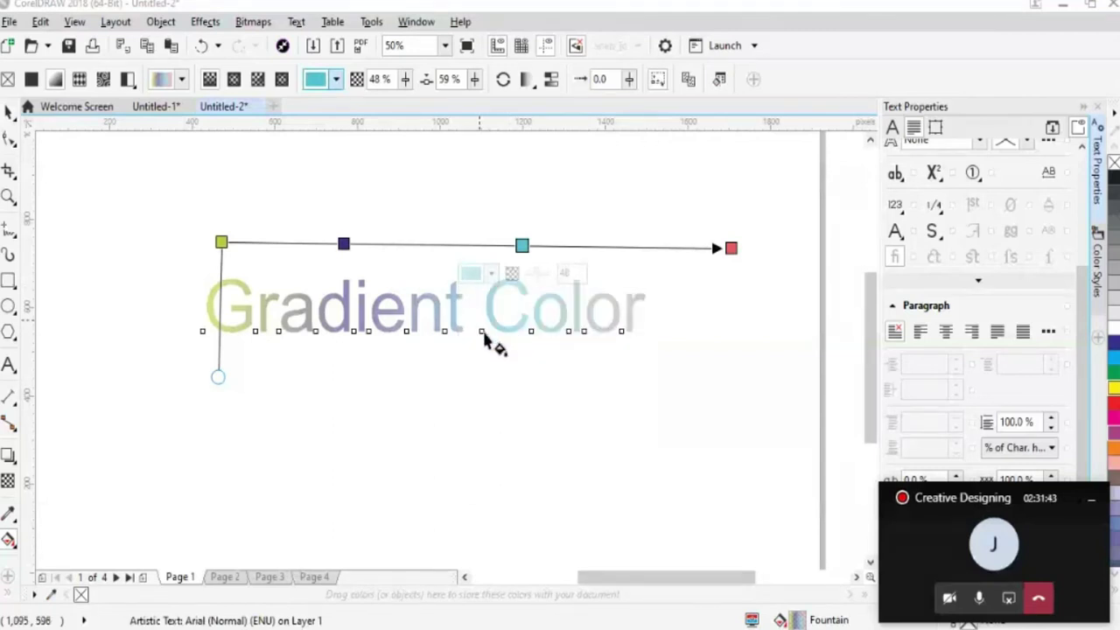
Lengthen the gradient by moving its red end node further outward, and extend the perpendicular handle further below the text
left_click_drag(731, 249, 767, 246)
left_click(767, 246)
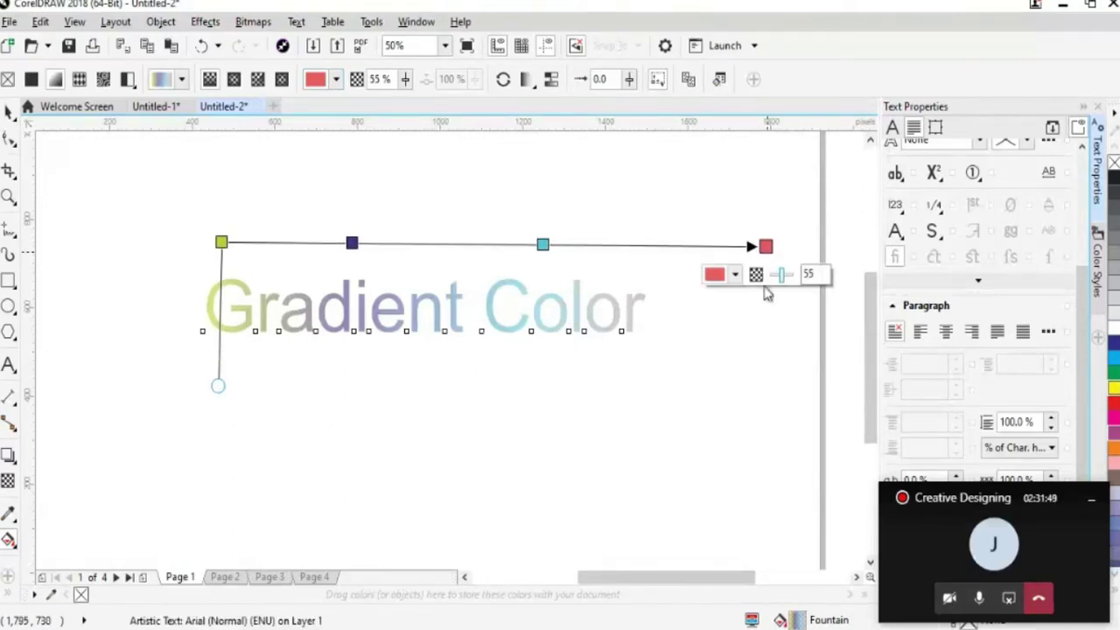
left_click_drag(681, 578, 694, 593)
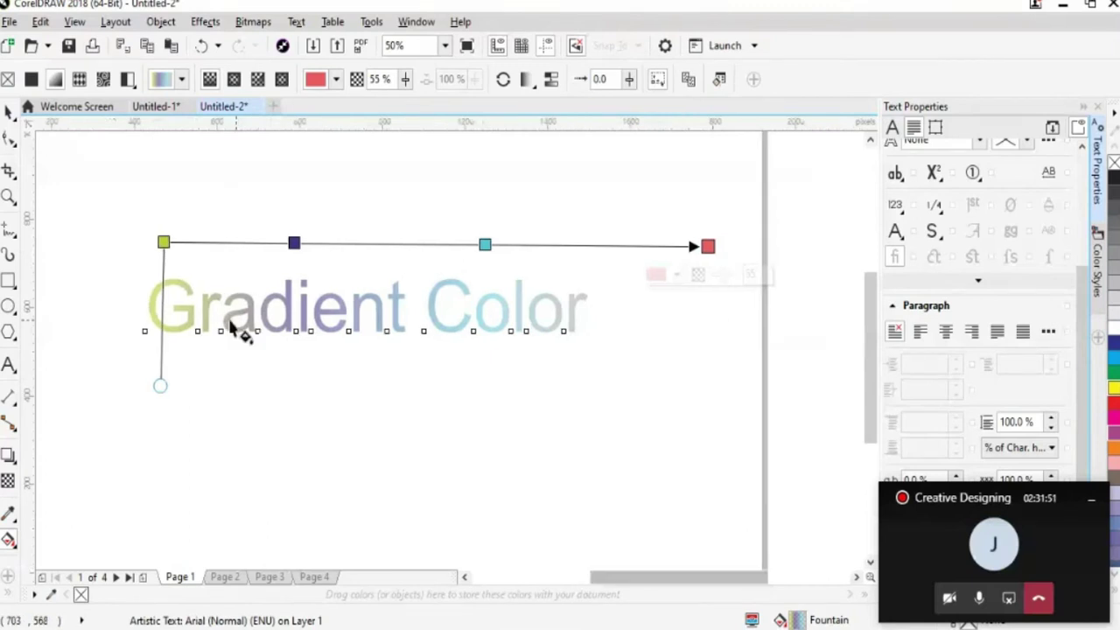
left_click_drag(158, 390, 161, 449)
left_click_drag(708, 246, 737, 246)
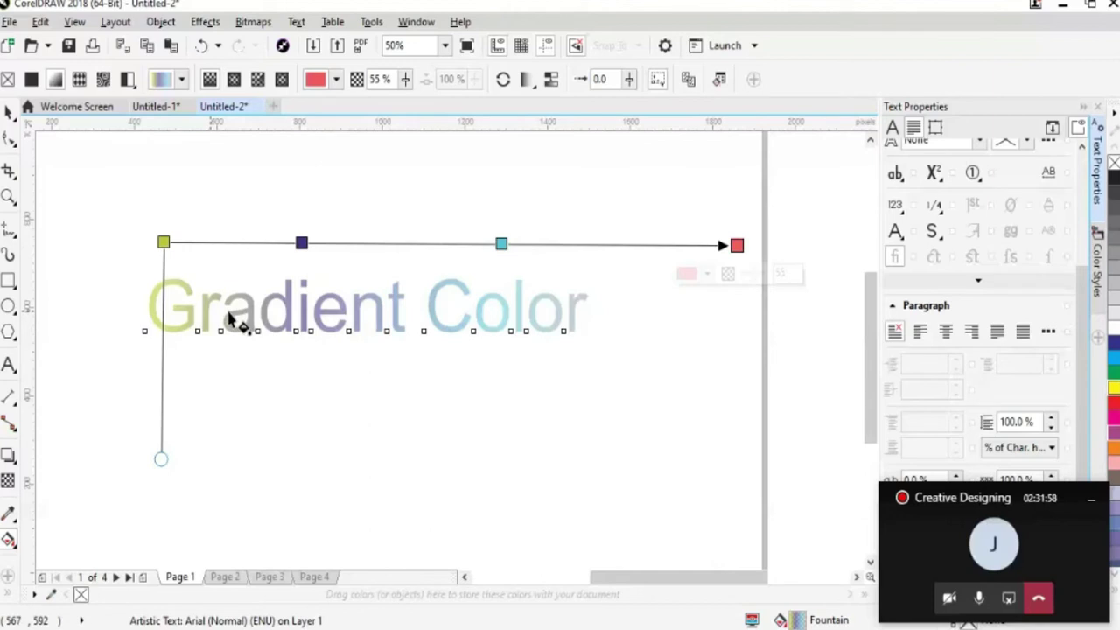
Raise the red end node's transparency, and set the turquoise node to 41% and the blue-violet node to 62% transparency
left_click_drag(750, 275, 758, 275)
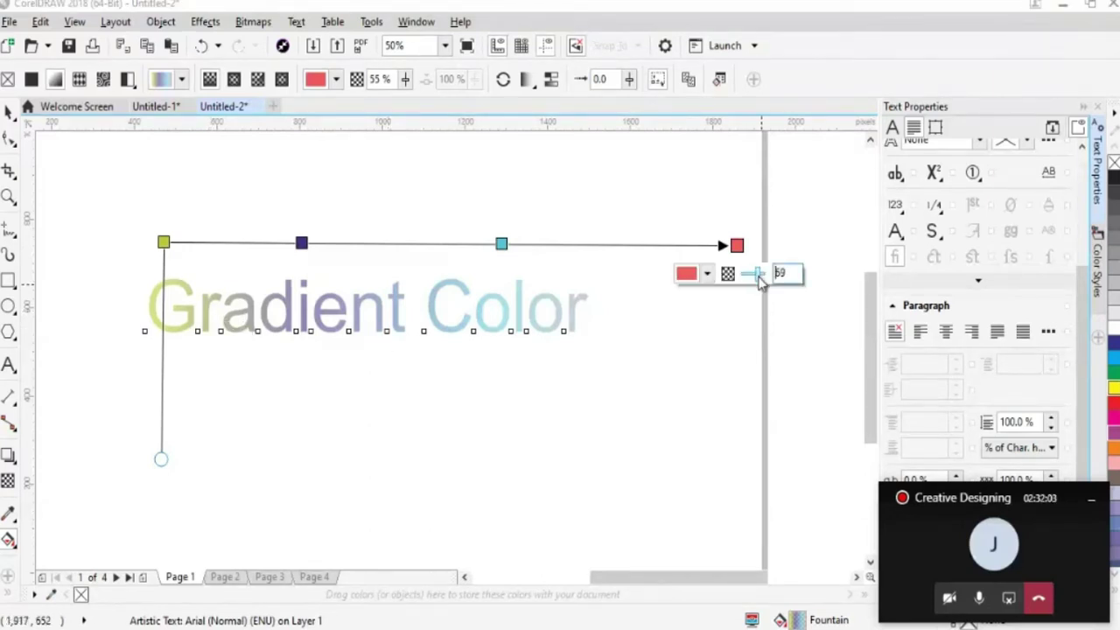
left_click(501, 243)
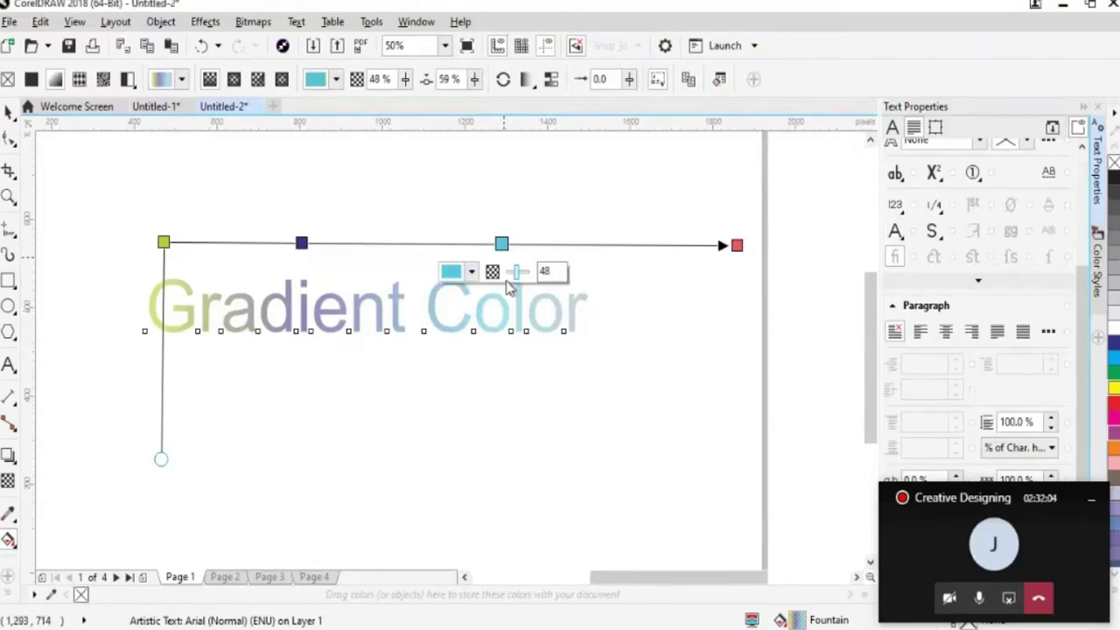
left_click_drag(515, 272, 521, 272)
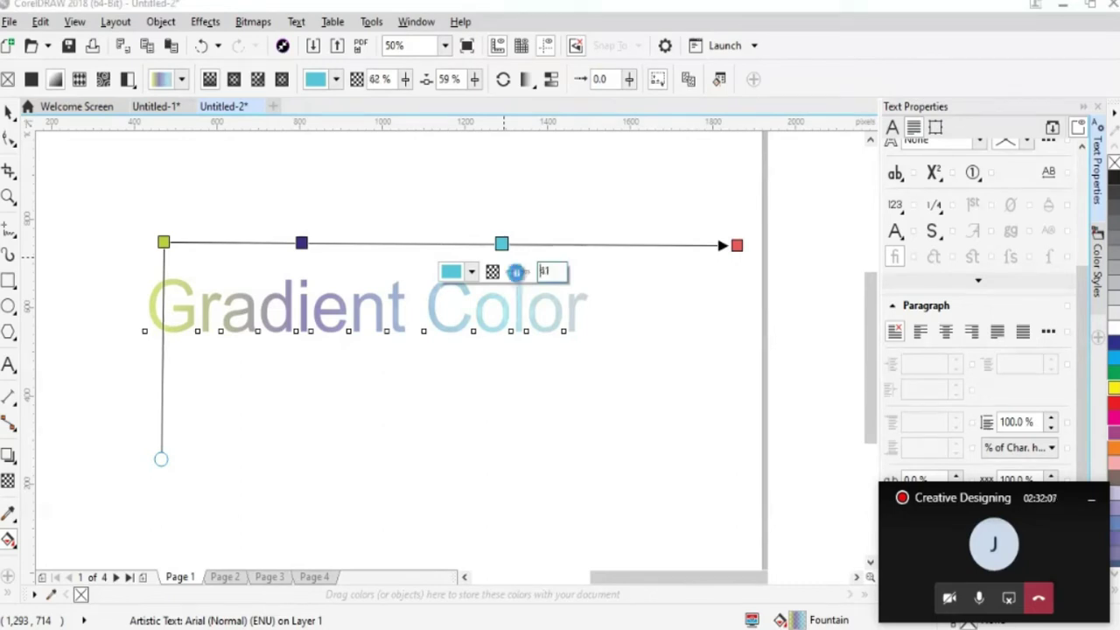
left_click(302, 243)
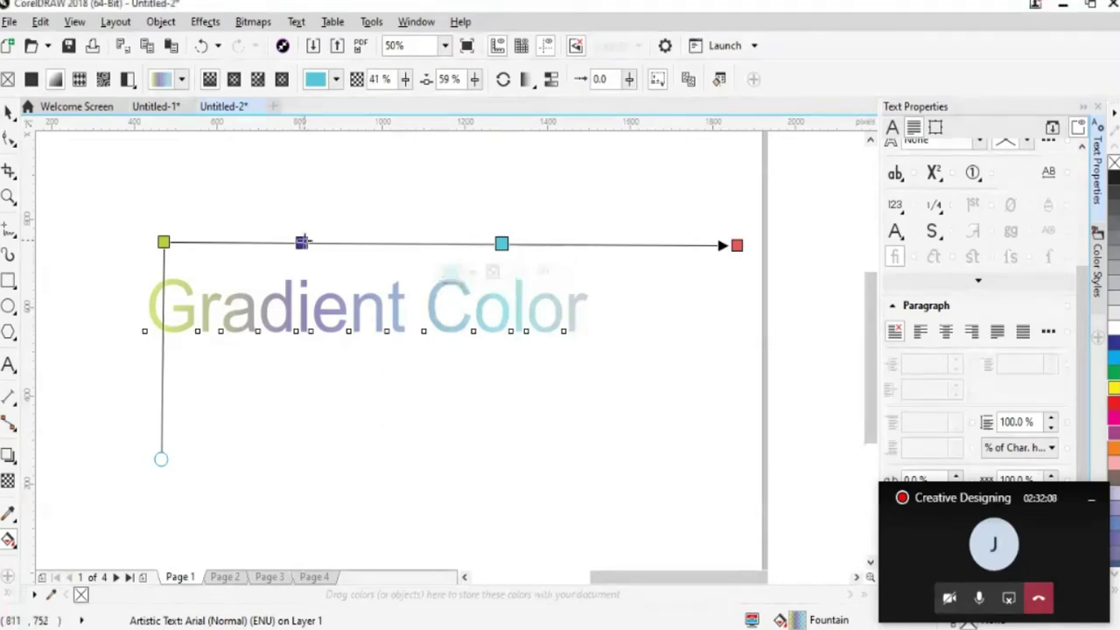
left_click_drag(325, 271, 320, 272)
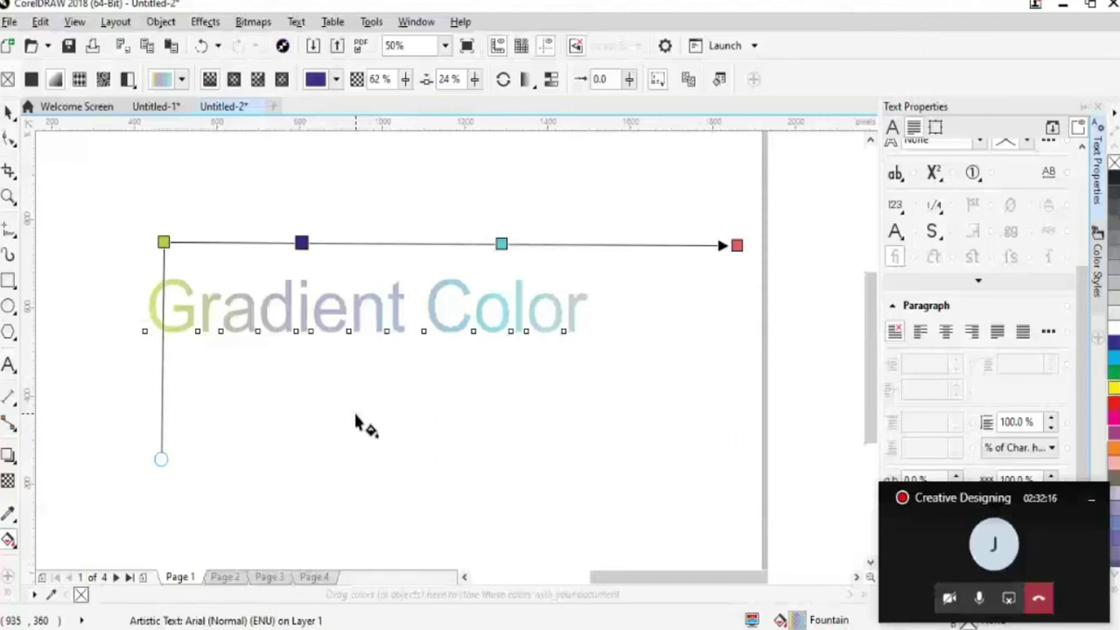
Move the "Gradient Color" text slightly down and to the left, to about X 934 px, Y 573 px
scroll(362, 425, "down", 2)
left_click(10, 110)
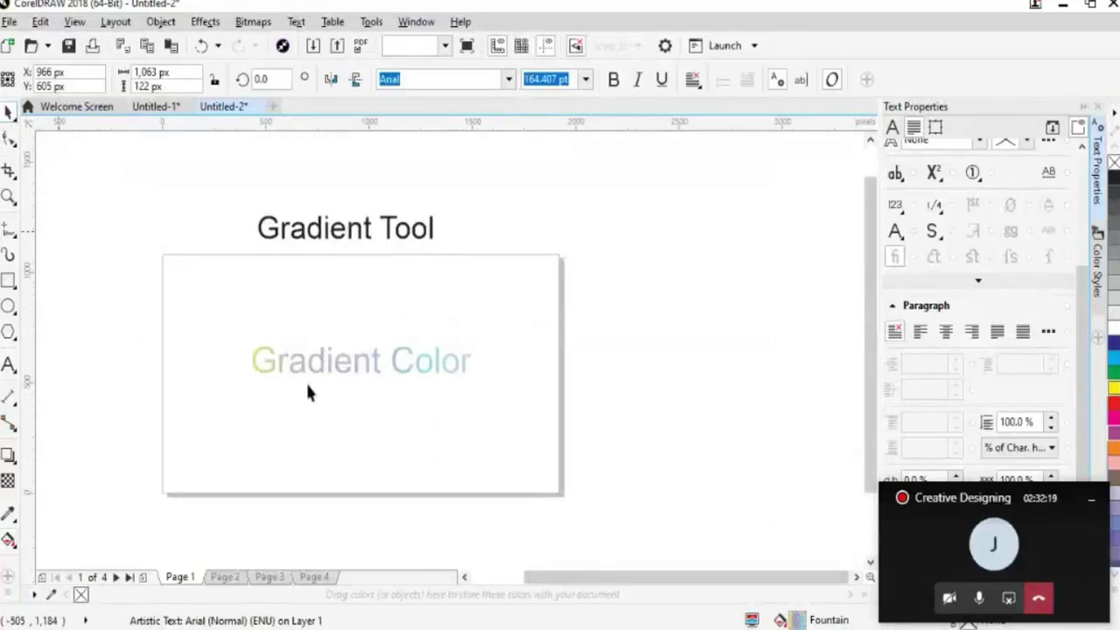
left_click(330, 408)
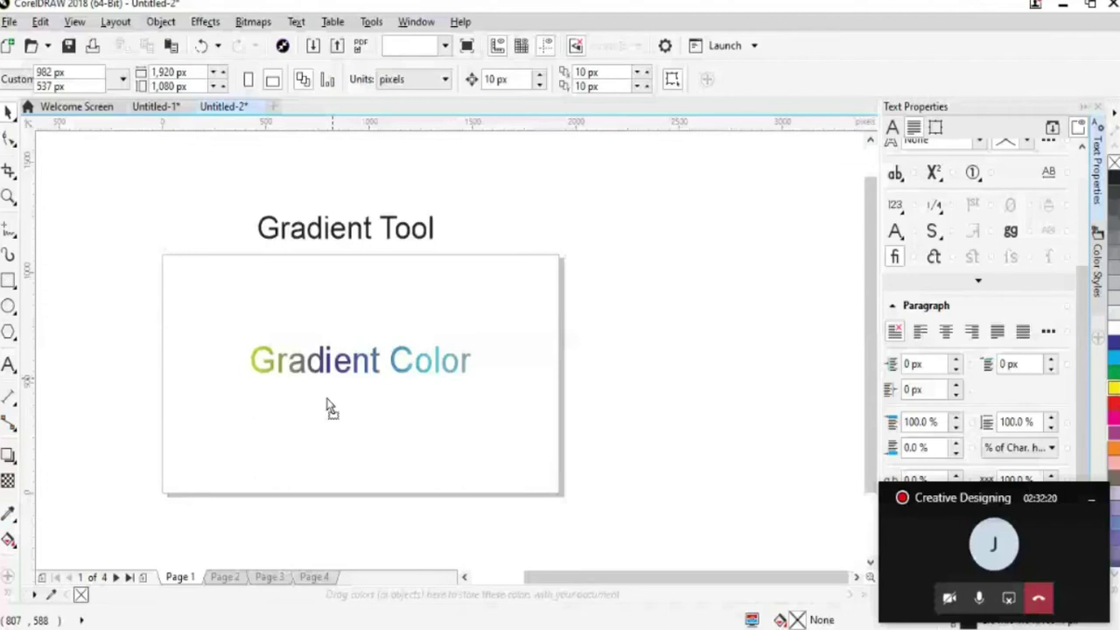
key("Tab")
left_click_drag(388, 366, 370, 383)
left_click(13, 429)
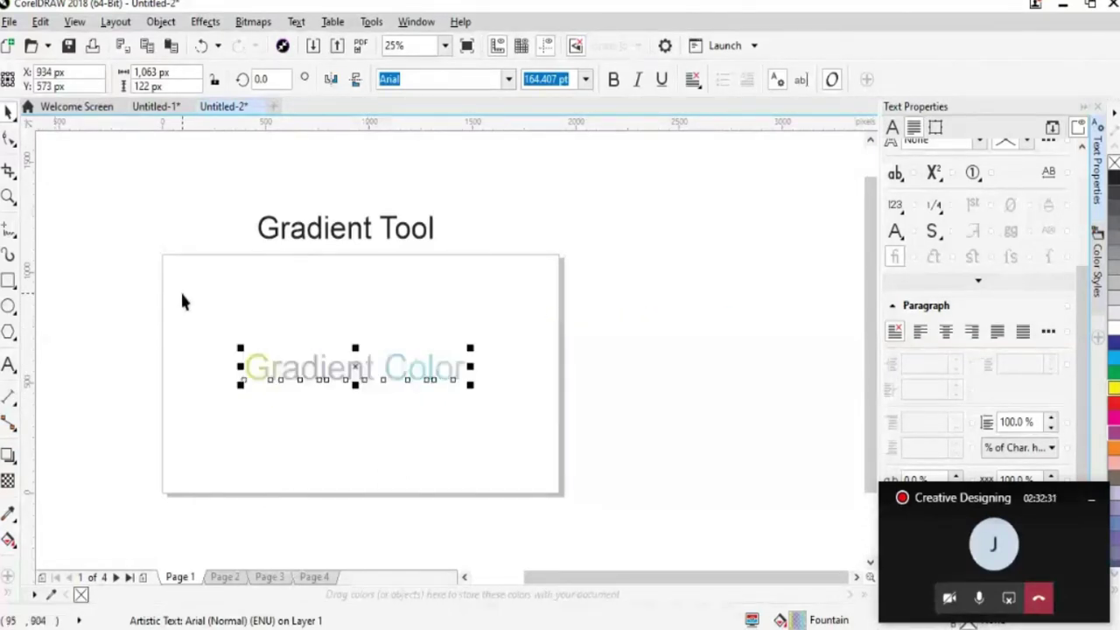
Try reversing the text's gradient with the Interactive Fill tool and restore its original direction
key("g")
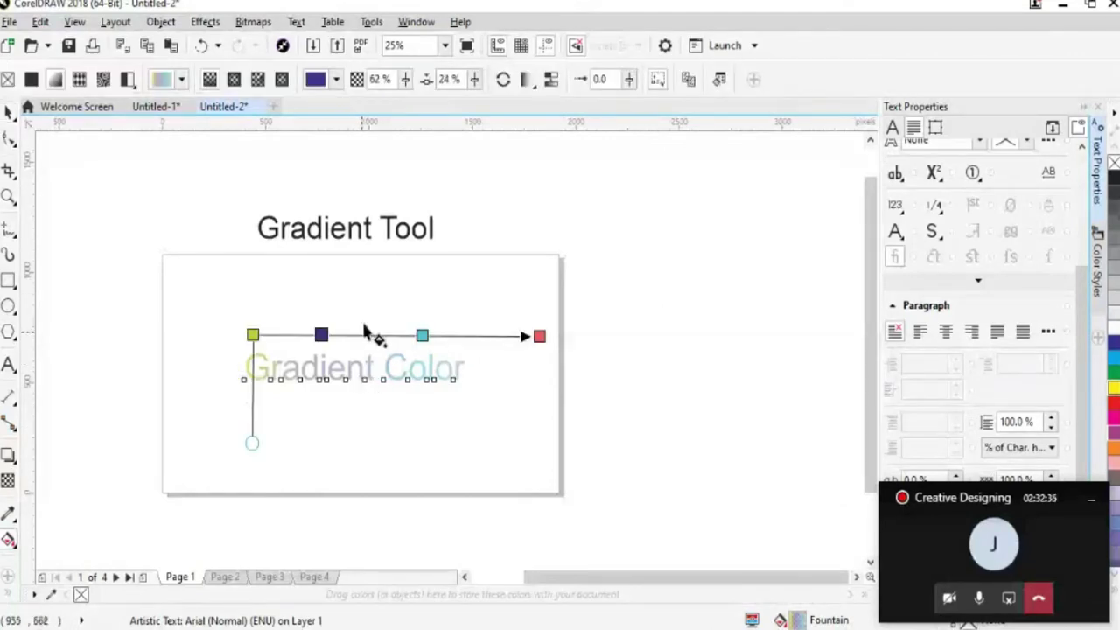
left_click(504, 80)
left_click(505, 81)
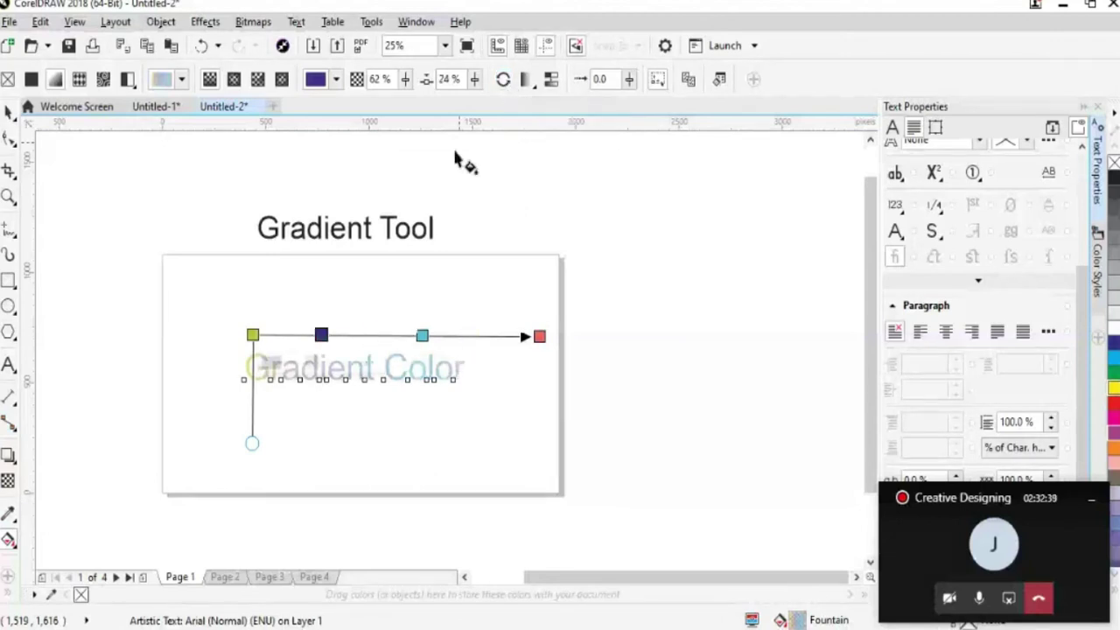
Convert the text's gradient to a uniform fill and color it muted olive with C 31, M 17, Y 64, K 0
left_click(33, 81)
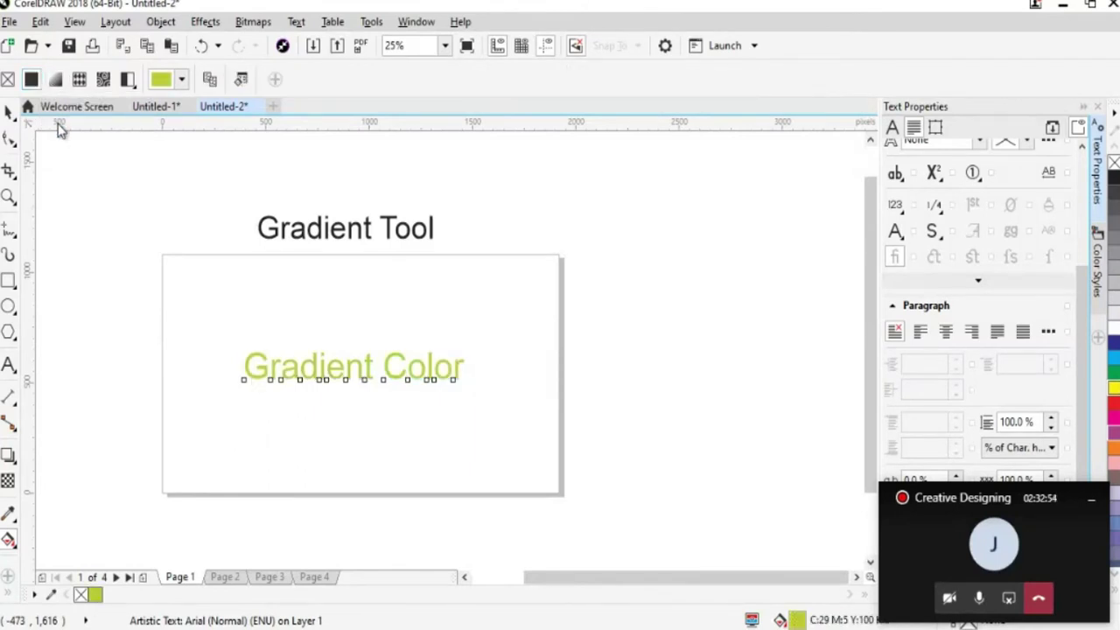
left_click(181, 80)
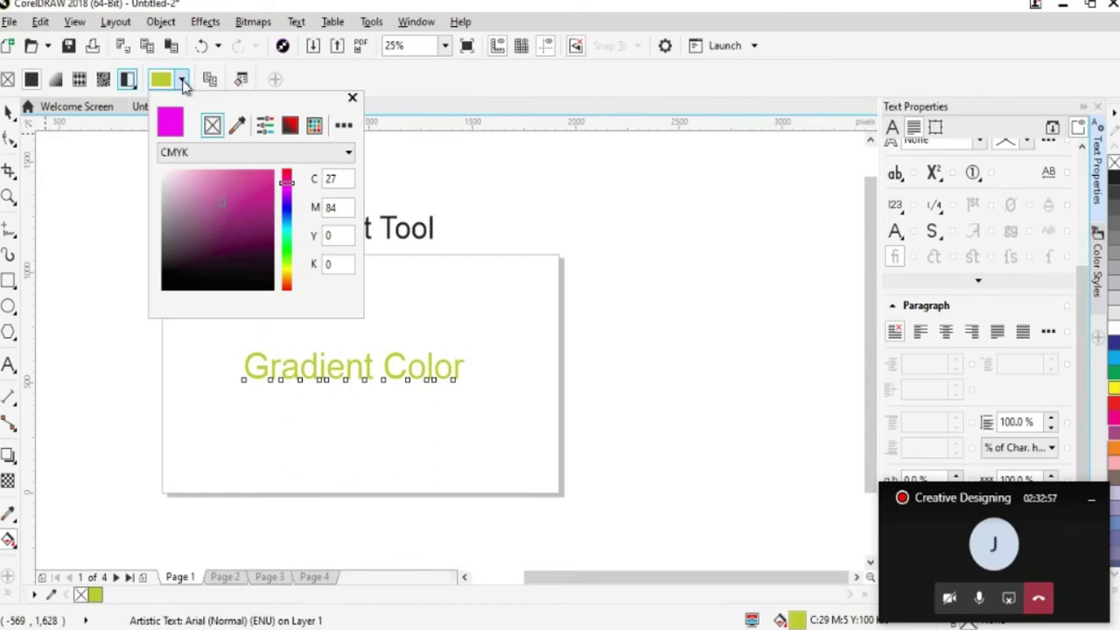
left_click(210, 202)
left_click(199, 202)
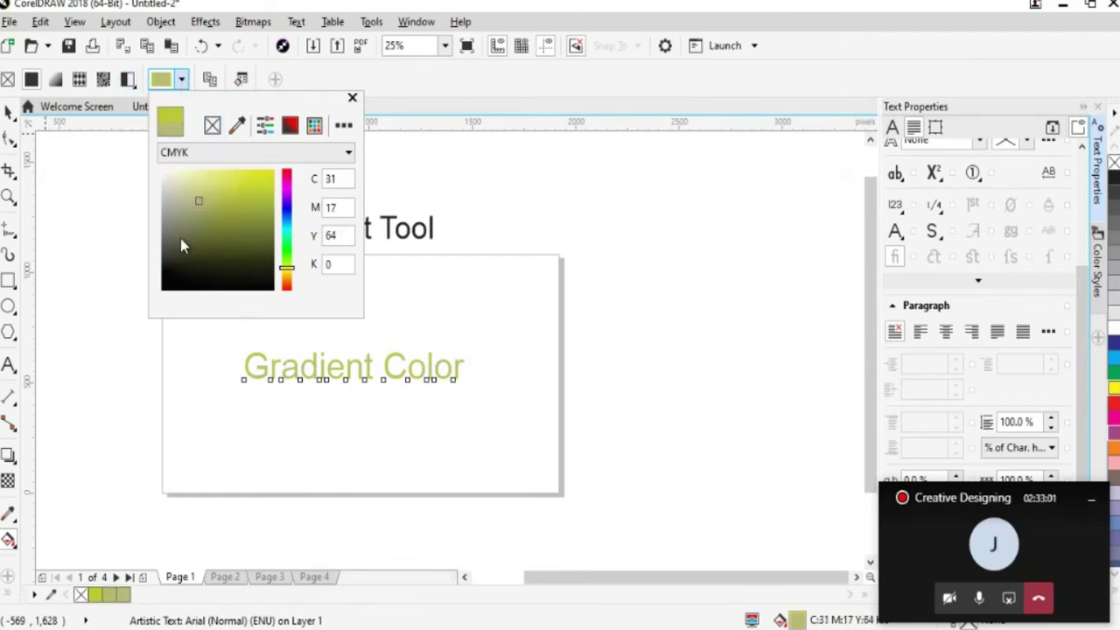
left_click(123, 243)
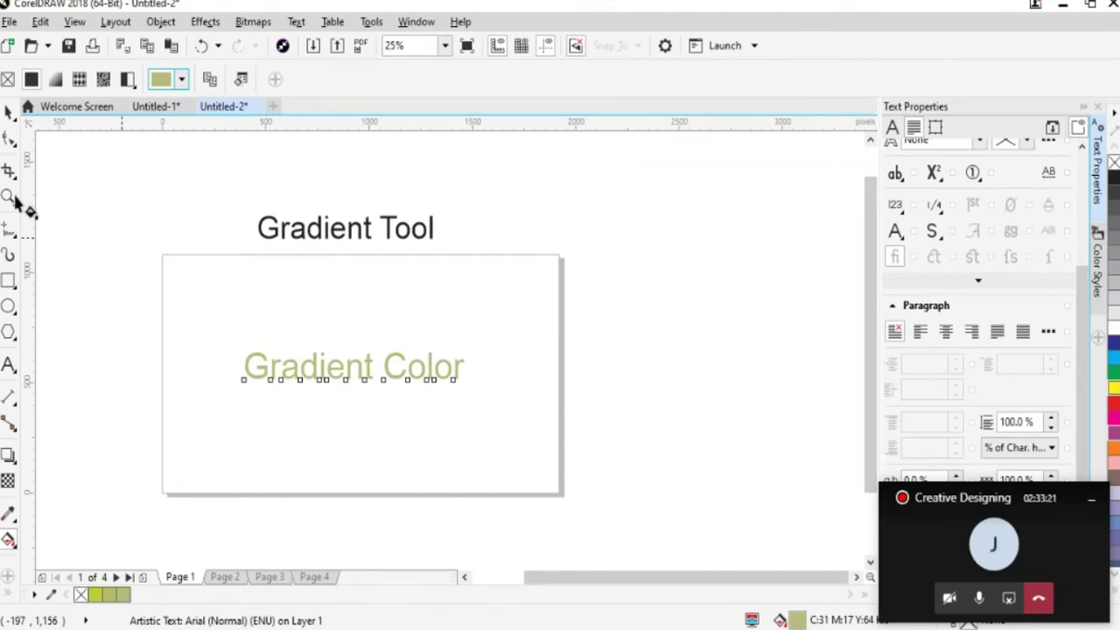
Apply a fountain fill to the text again with the Interactive Fill tool and shift the gradient's start node slightly
key("space")
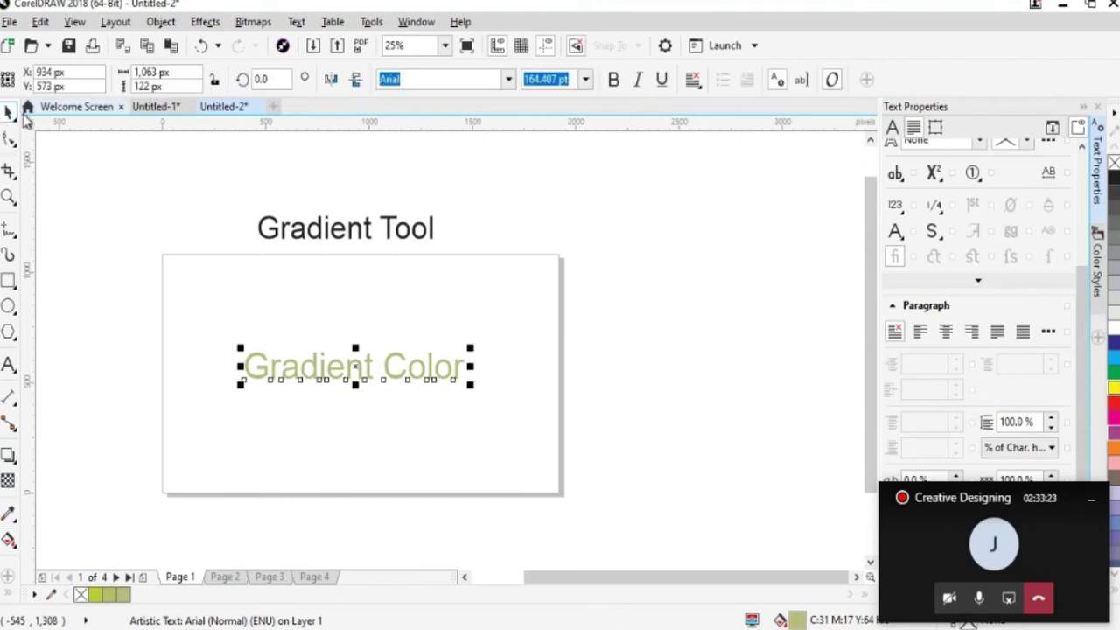
left_click(9, 540)
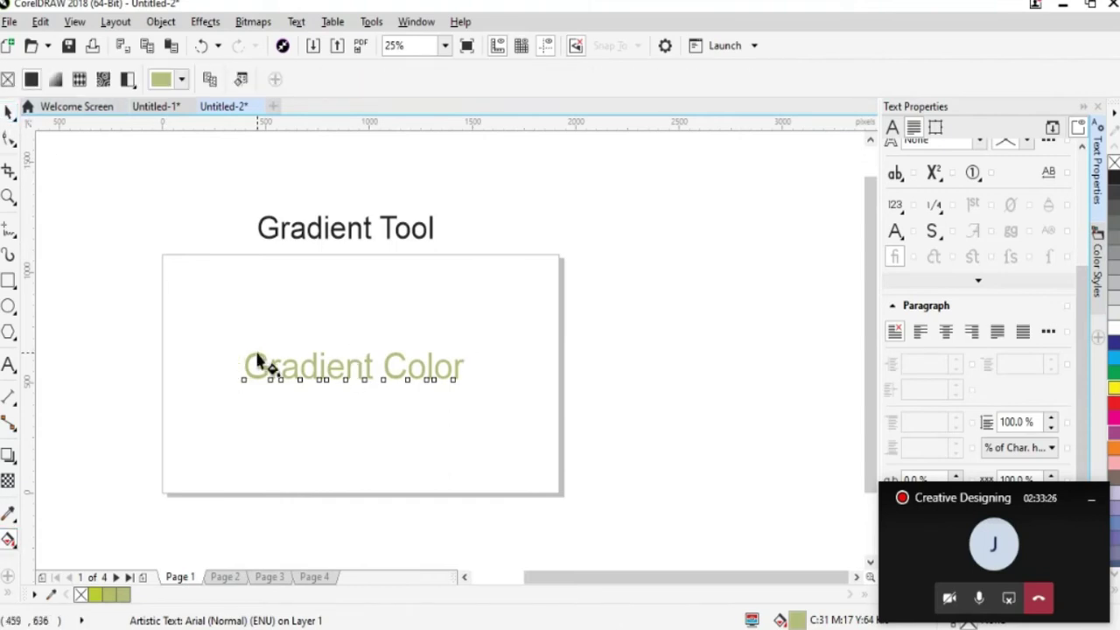
left_click(55, 80)
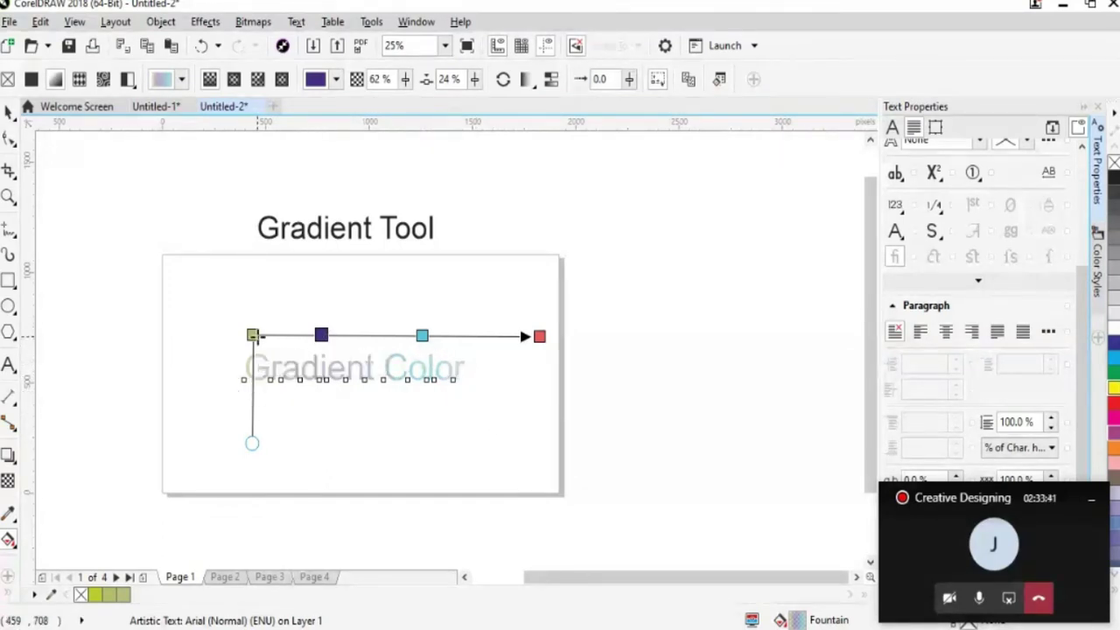
left_click_drag(252, 335, 255, 332)
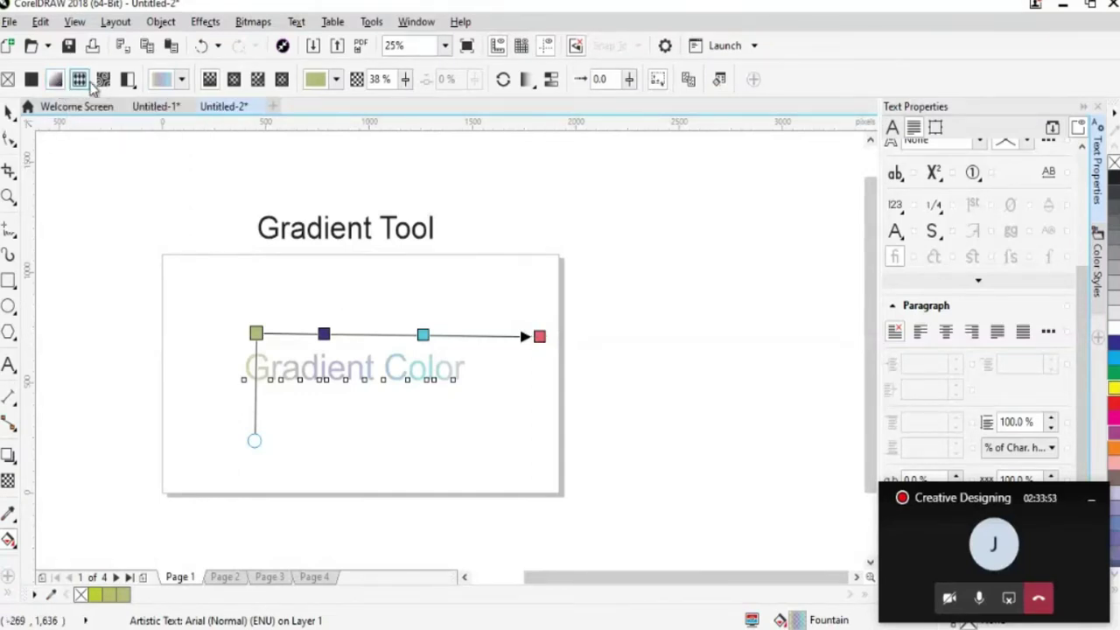
Apply the Fountain Fill 069 preset to the text and move its elliptical gradient over the end of the word "Color"
left_click(181, 81)
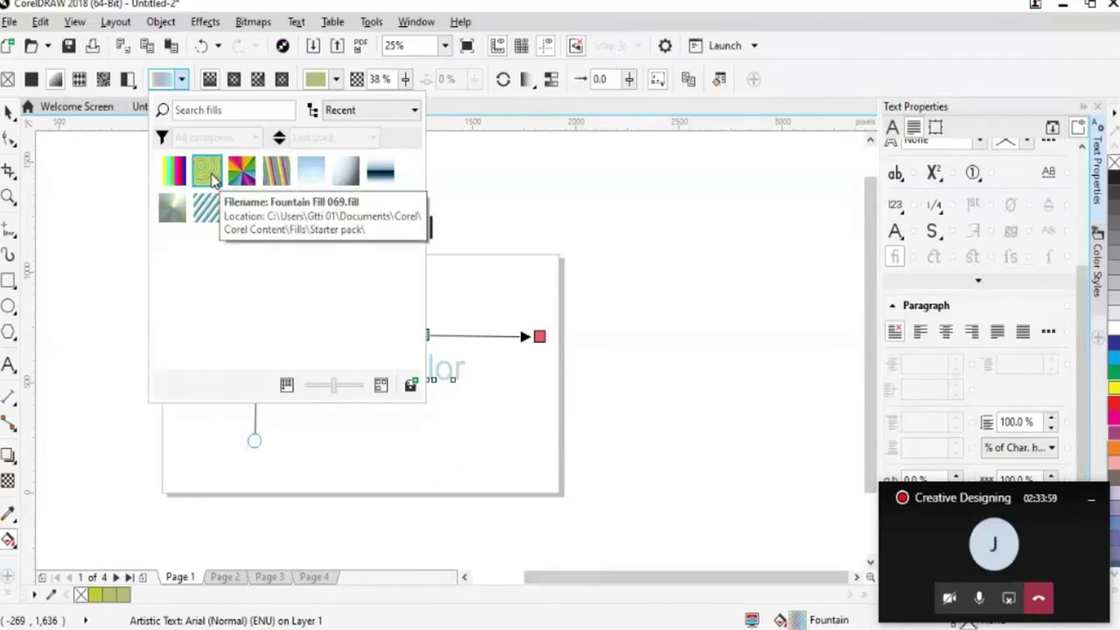
left_click(210, 175)
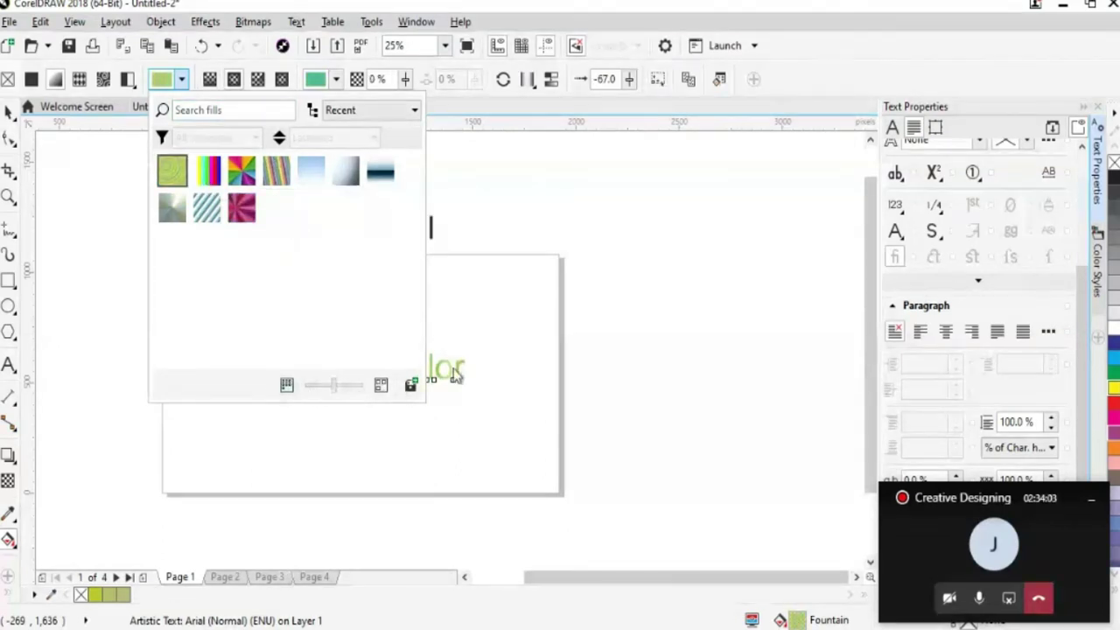
left_click(39, 151)
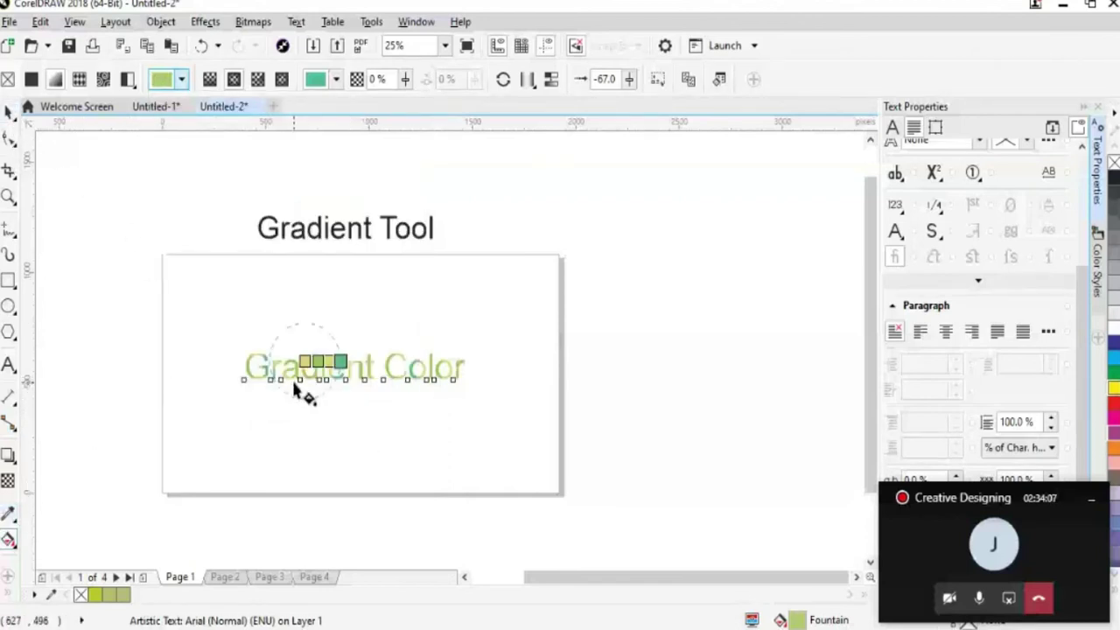
left_click(330, 362)
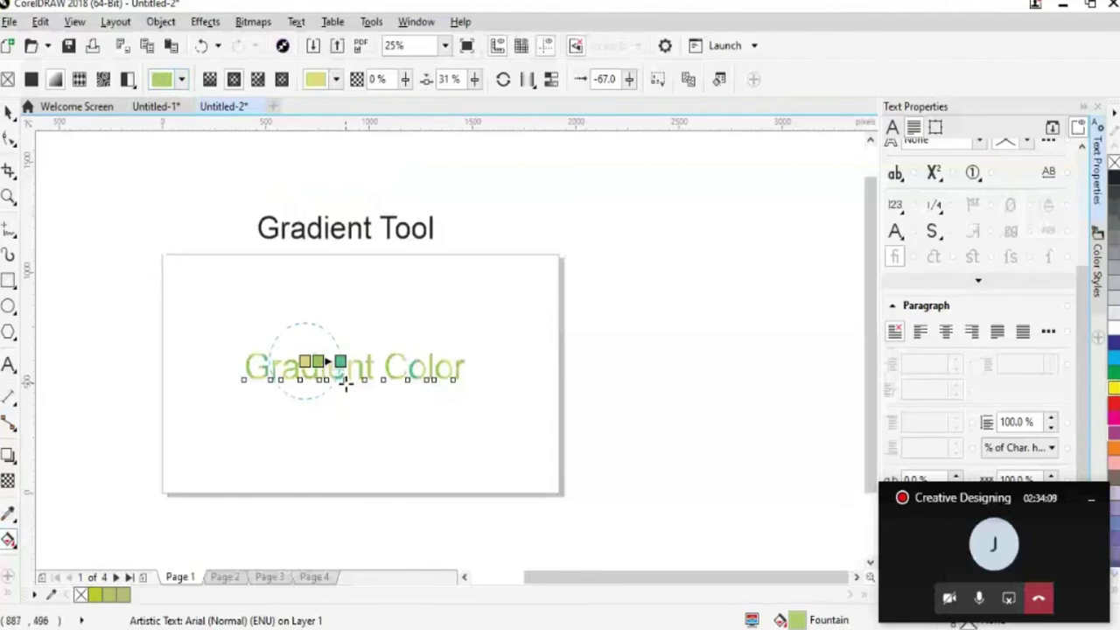
left_click_drag(332, 360, 467, 373)
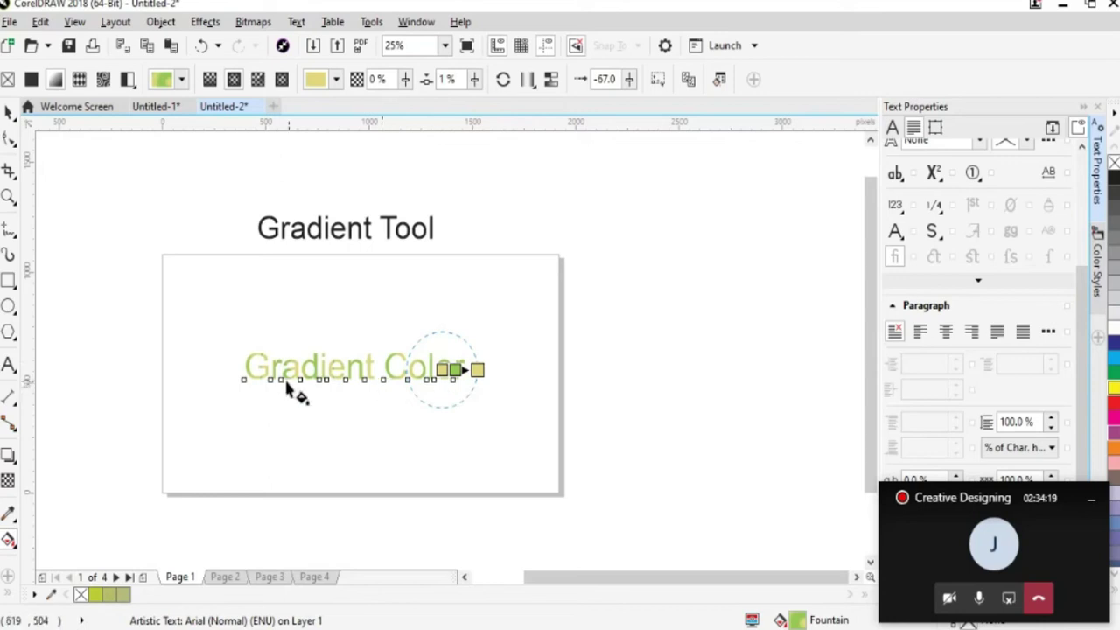
Set the transparency of the elliptical gradient's green node to 52%
left_click(477, 370)
left_click(443, 369)
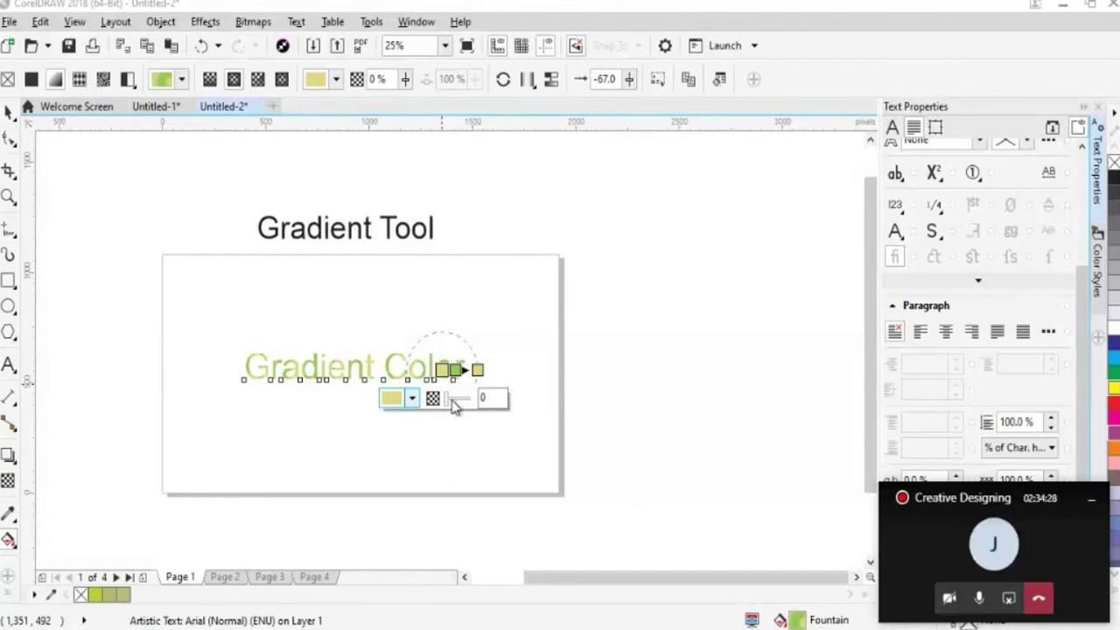
left_click(455, 370)
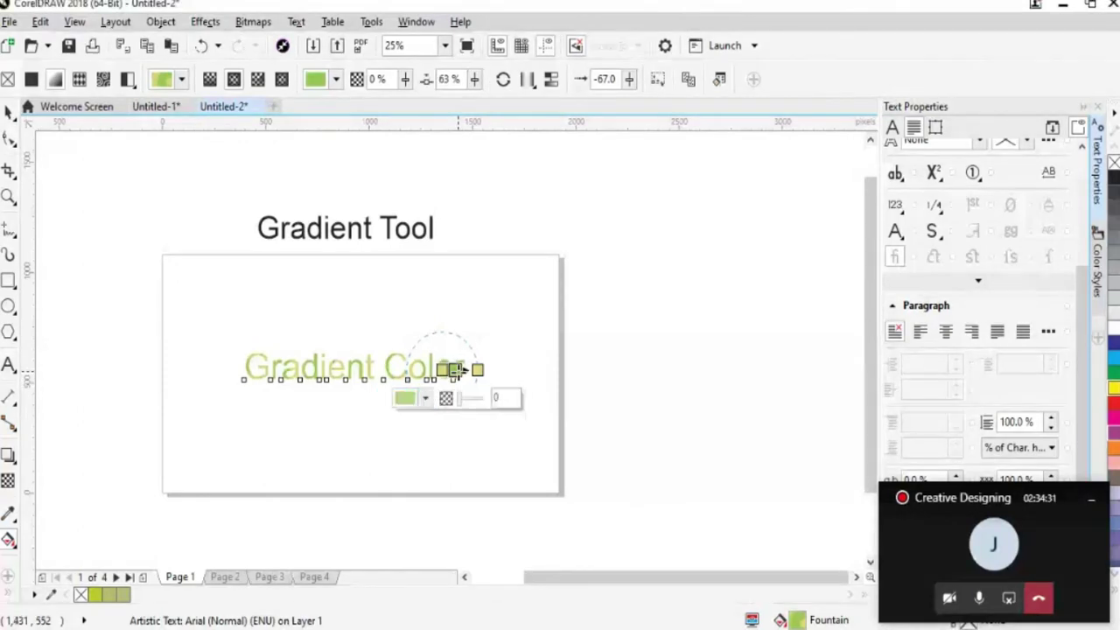
left_click_drag(462, 399, 470, 398)
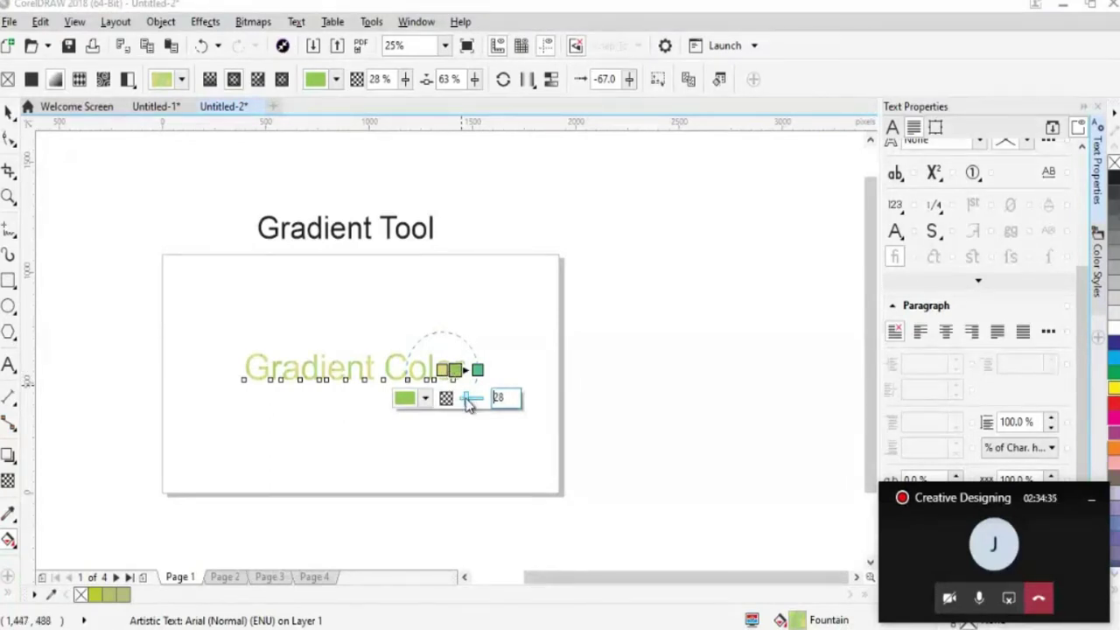
left_click_drag(470, 398, 477, 398)
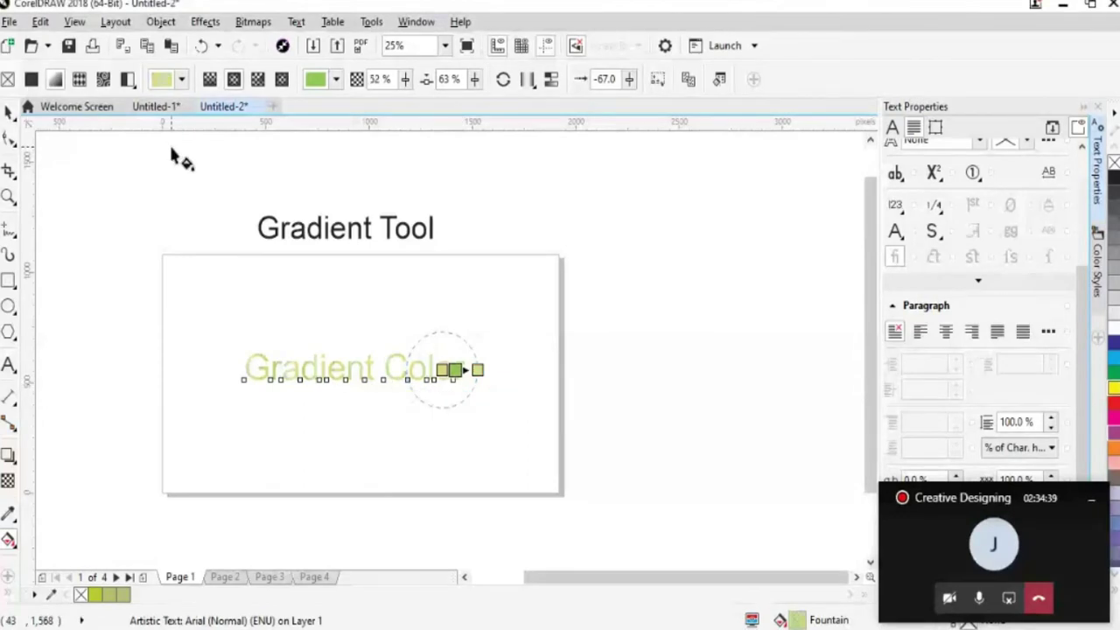
Apply the rainbow conical preset to the text and set its orange node to 45% transparency at the 21% position
left_click(182, 80)
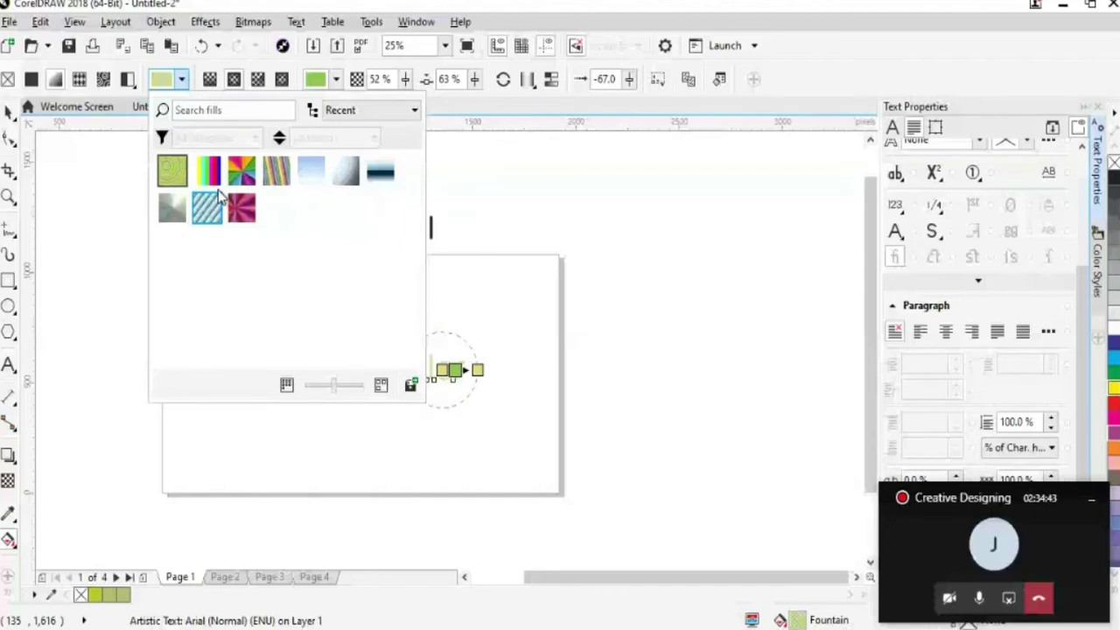
left_click(209, 171)
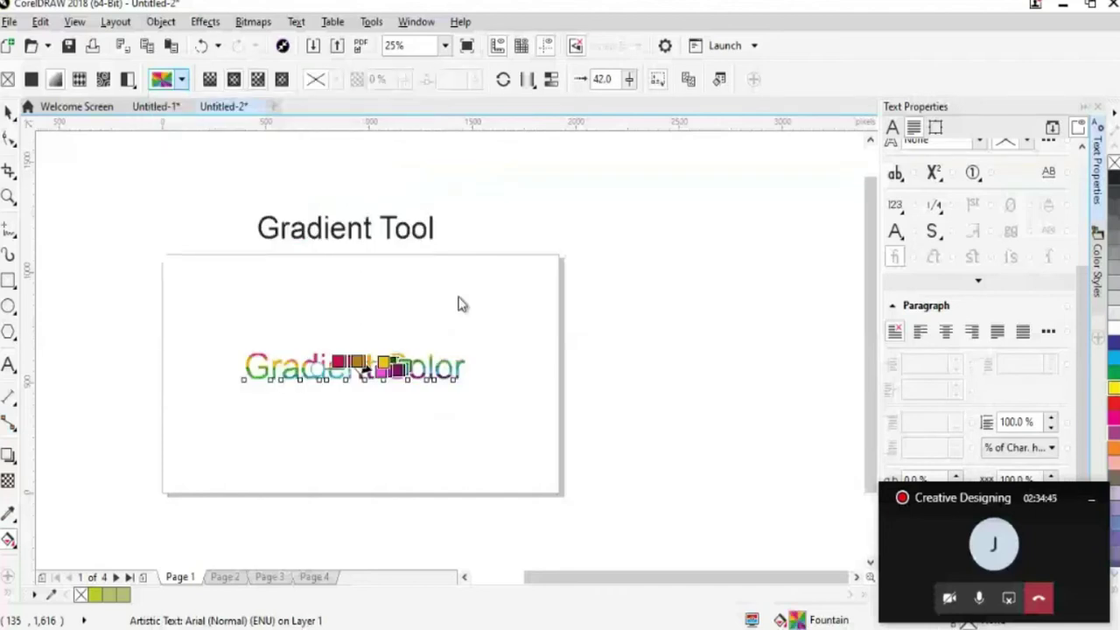
left_click(359, 360)
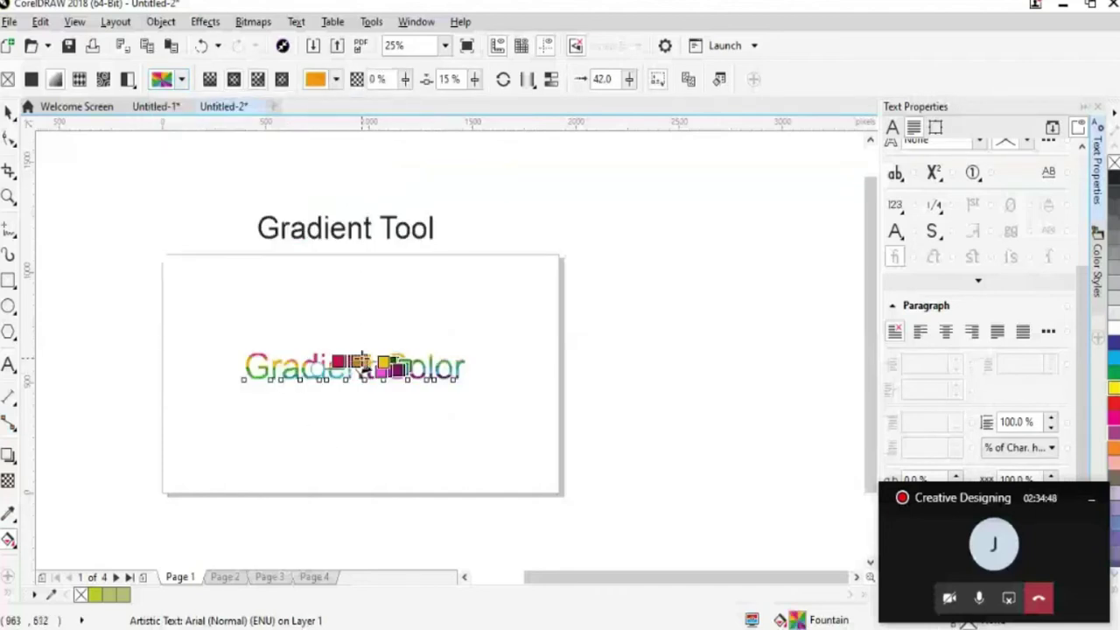
left_click_drag(362, 359, 370, 360)
left_click_drag(454, 346, 464, 343)
left_click(8, 111)
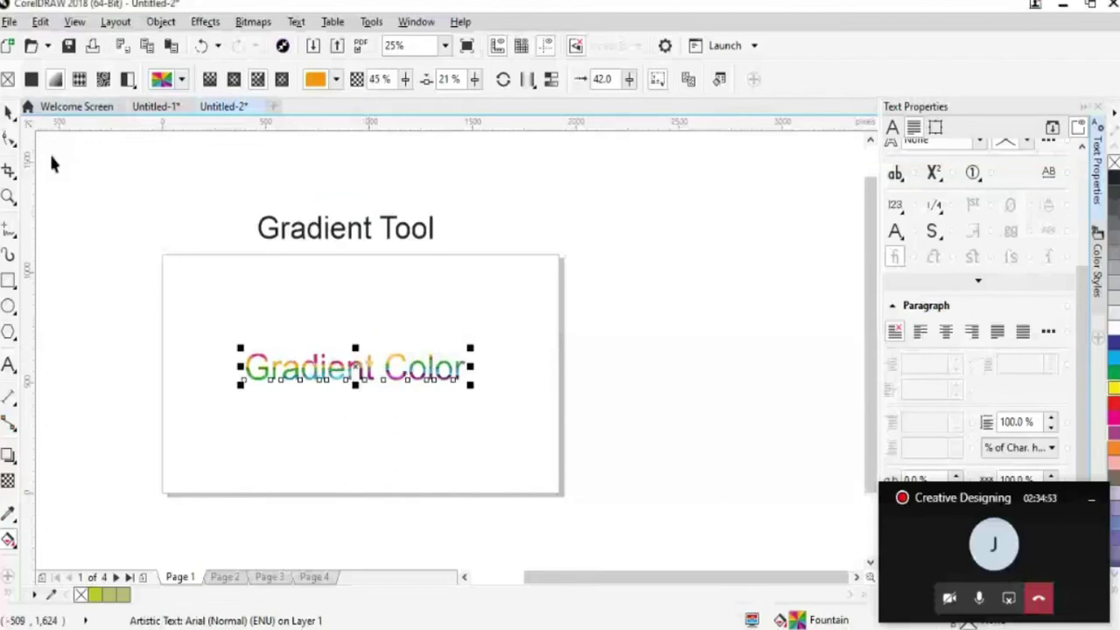
left_click(51, 162)
scroll(256, 407, "up", 1)
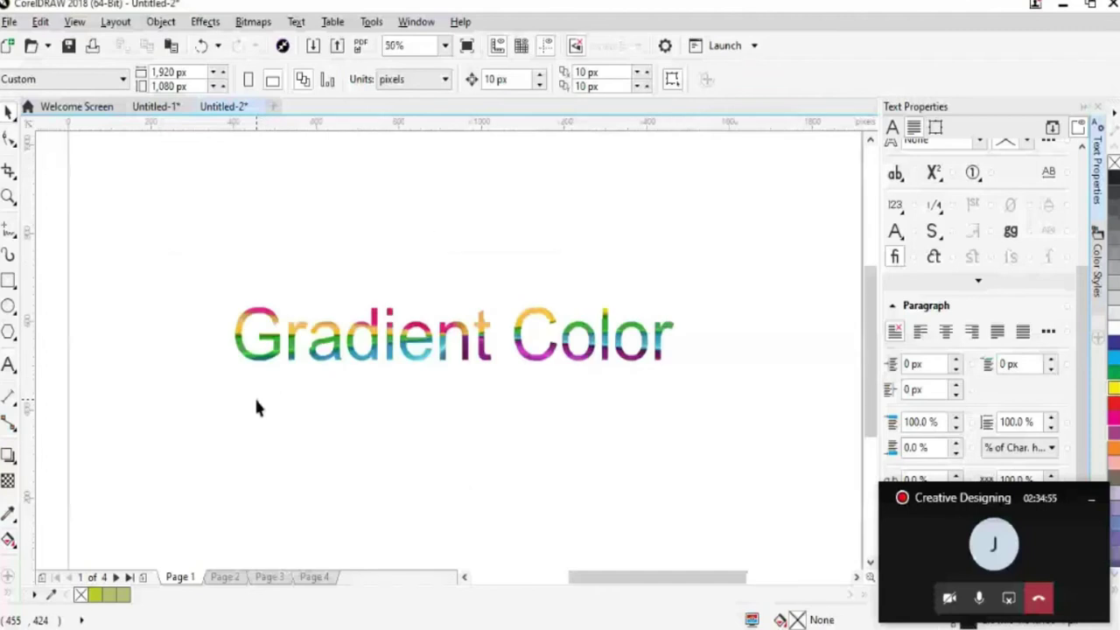
scroll(617, 403, "up", 1)
left_click_drag(692, 579, 679, 582)
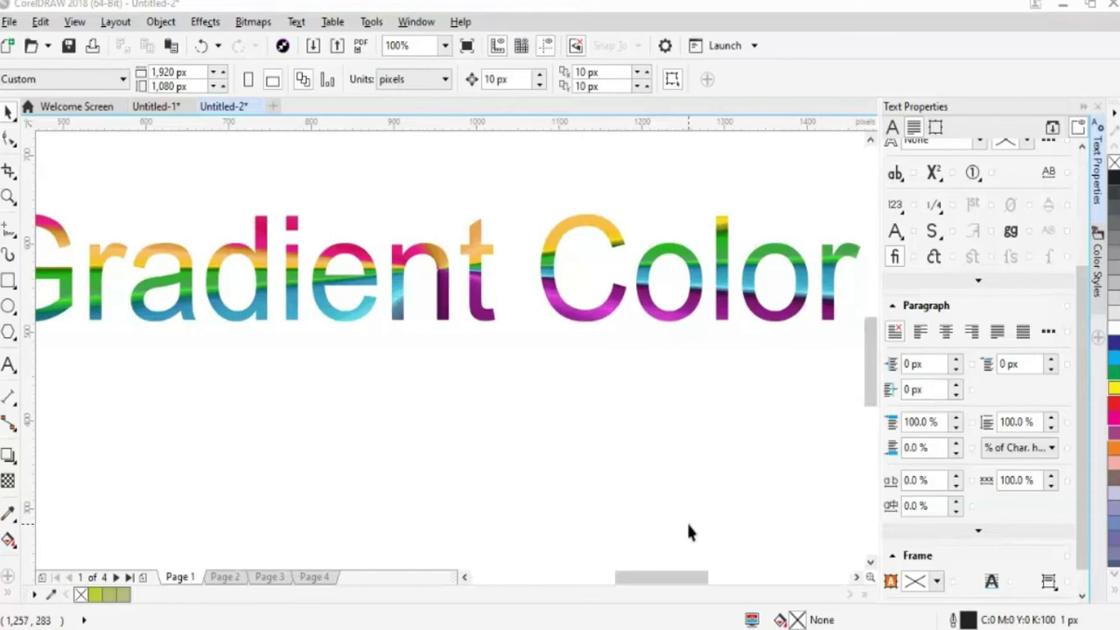
mouse_move(686, 579)
left_mouse_down()
mouse_move(708, 579)
mouse_move(677, 577)
left_mouse_up()
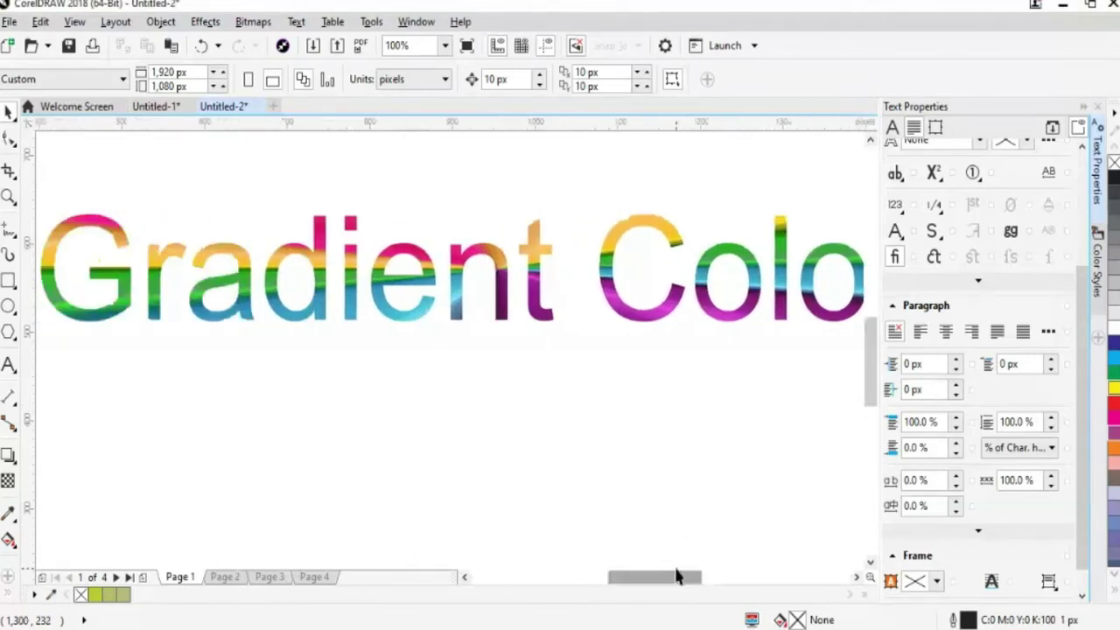
Select the text and apply the magenta conical Fountain Fill 003 preset with the Interactive Fill tool
left_click(646, 313)
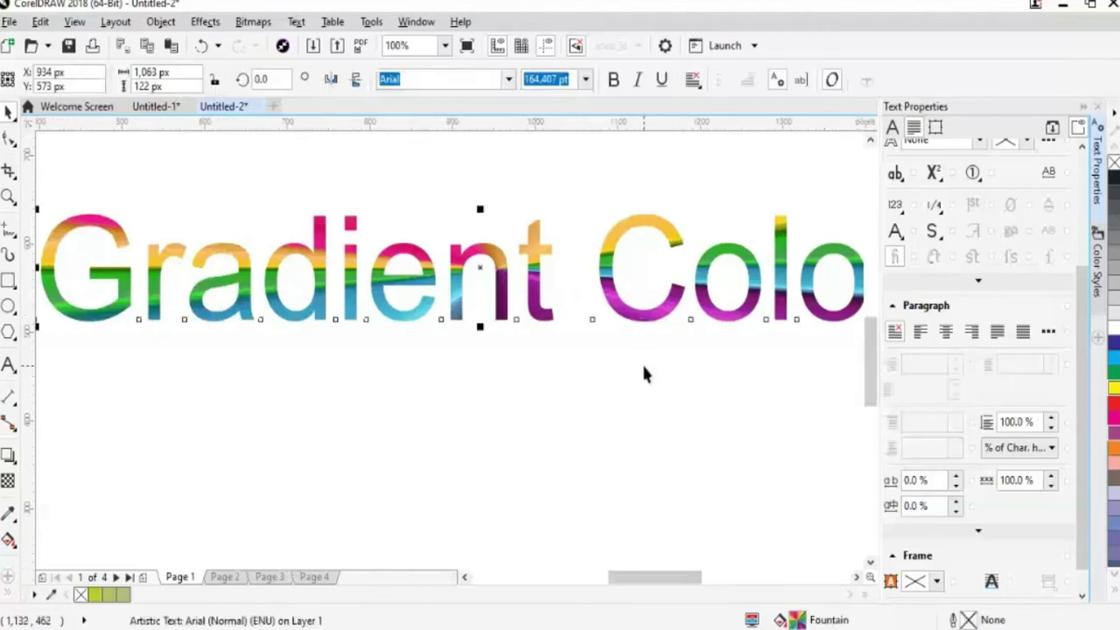
scroll(645, 376, "down", 1)
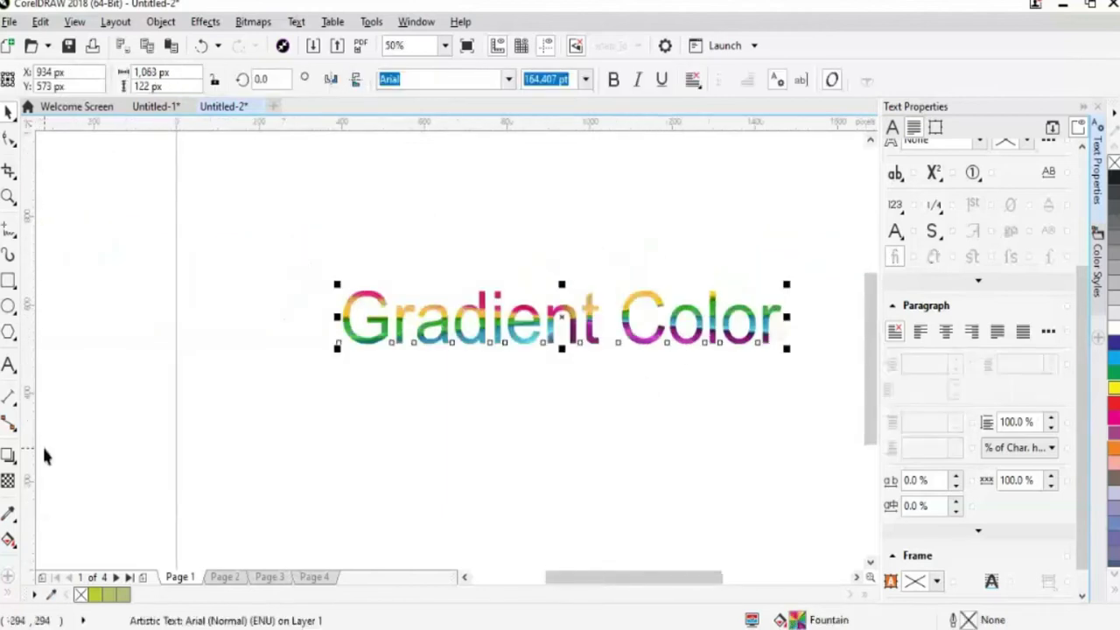
key("g")
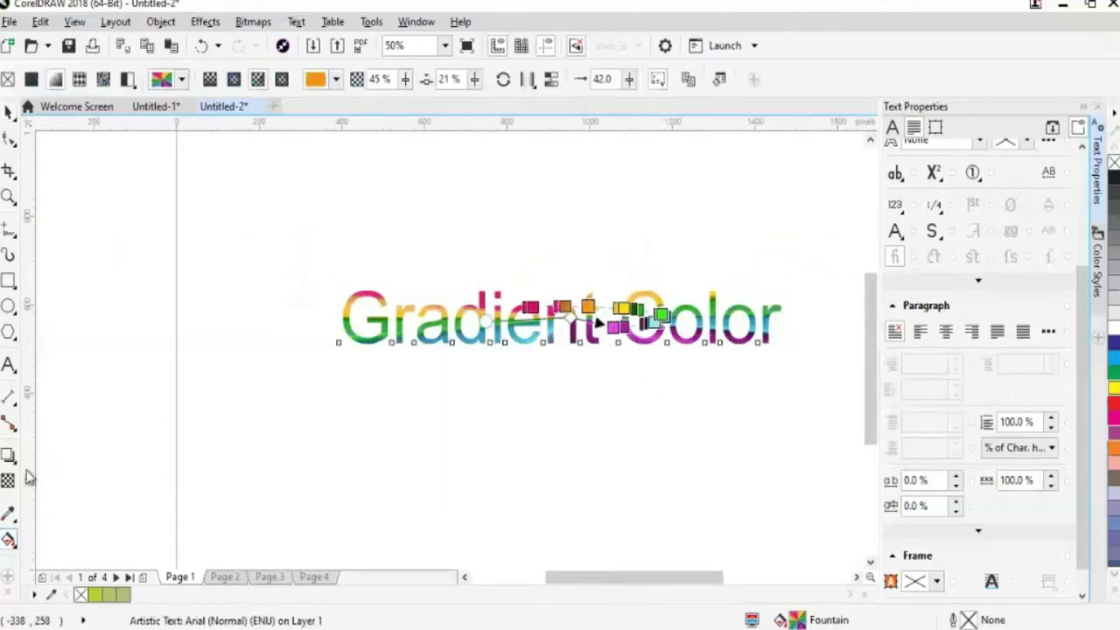
left_click(164, 79)
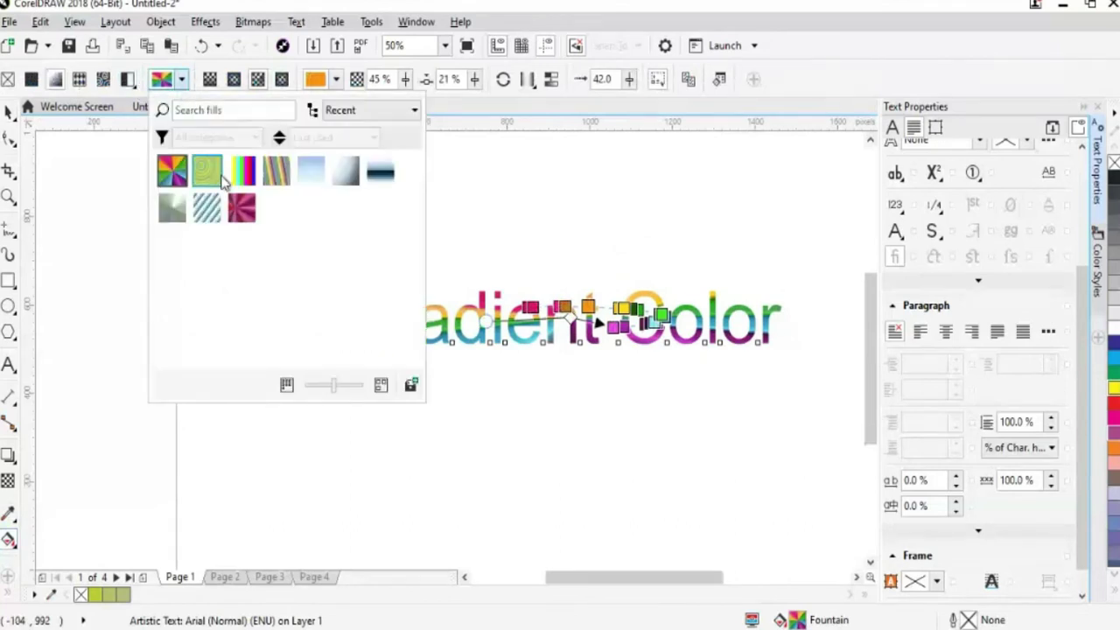
left_click(242, 210)
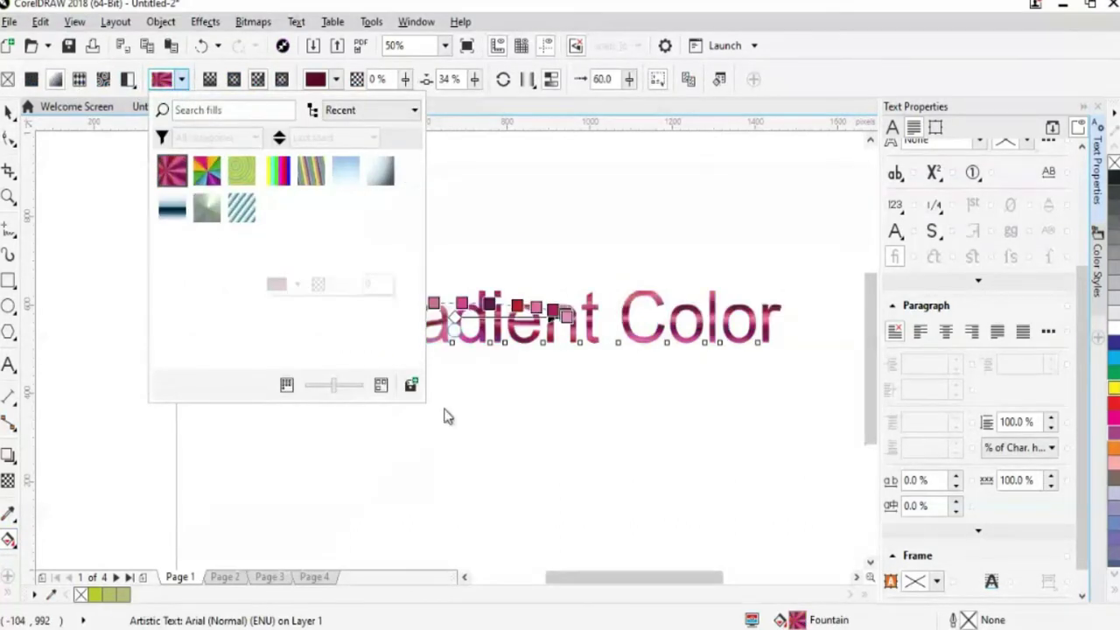
Extend the gradient's pink end node into the word "Color", set its transparency to 59%, and stretch the gradient's height below the text
left_click_drag(568, 315, 660, 320)
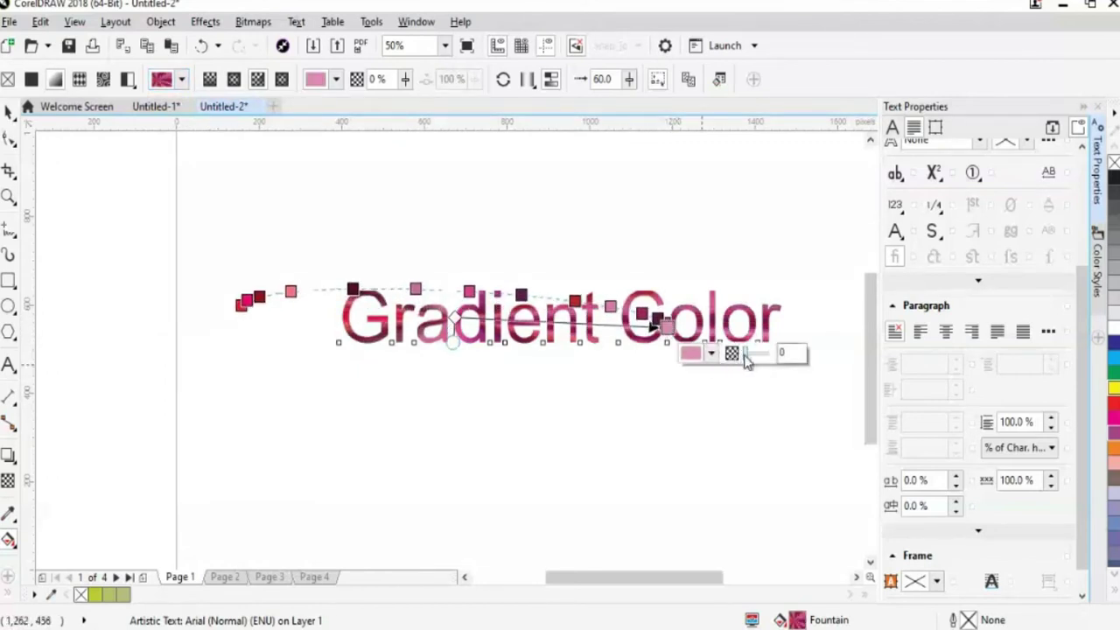
left_click_drag(744, 353, 758, 360)
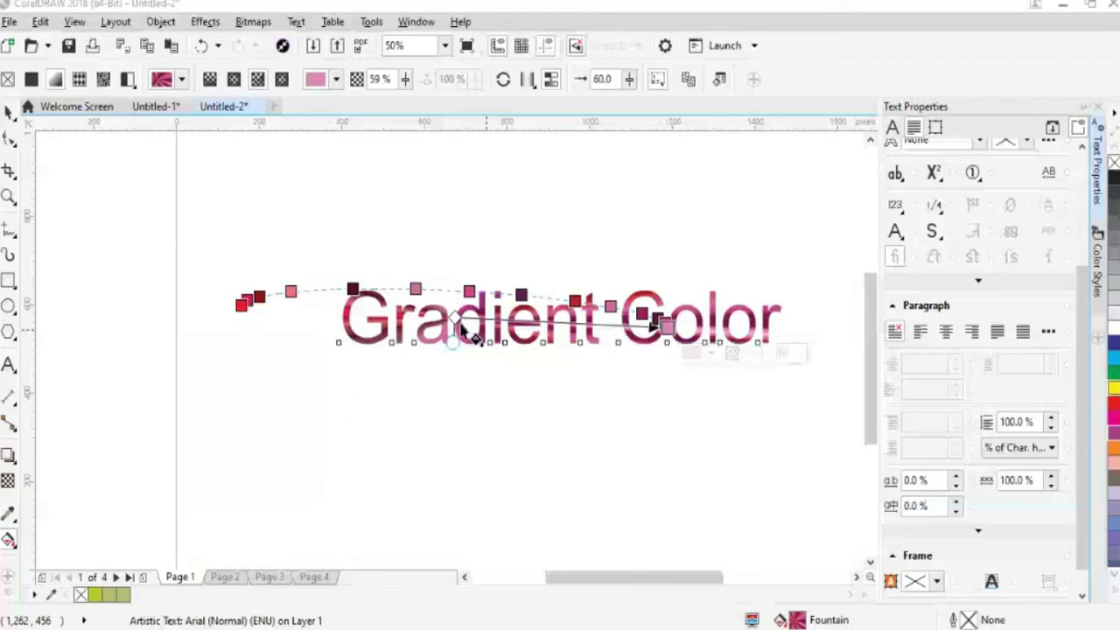
left_click_drag(453, 341, 453, 405)
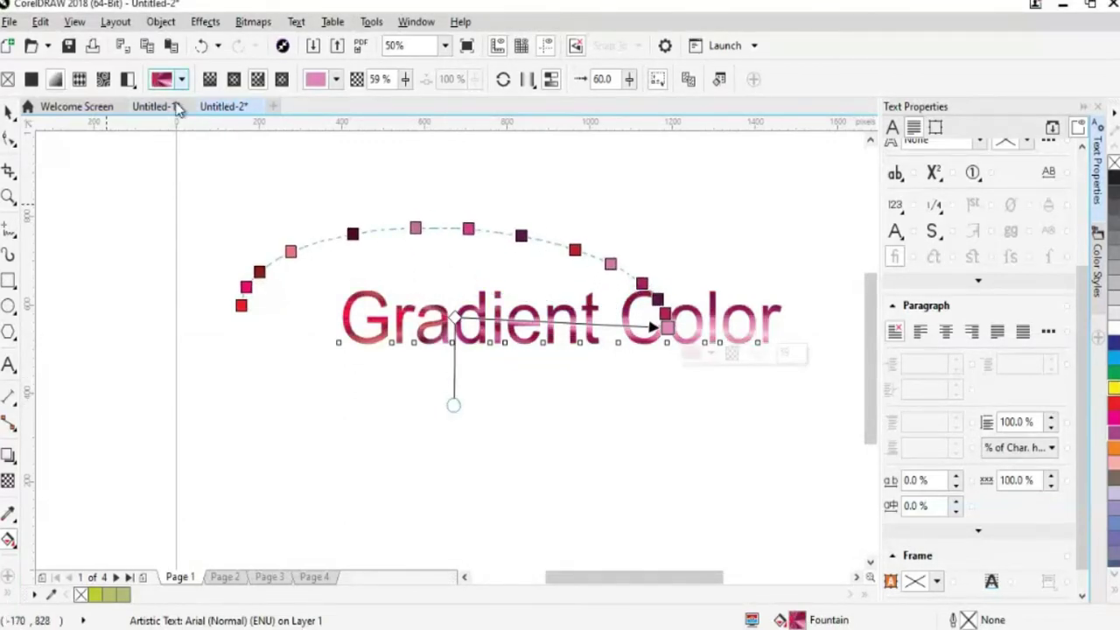
Reapply the Fountain Fill 003 preset to the text and stretch the gradient's height handle well below the lettering
left_click(181, 79)
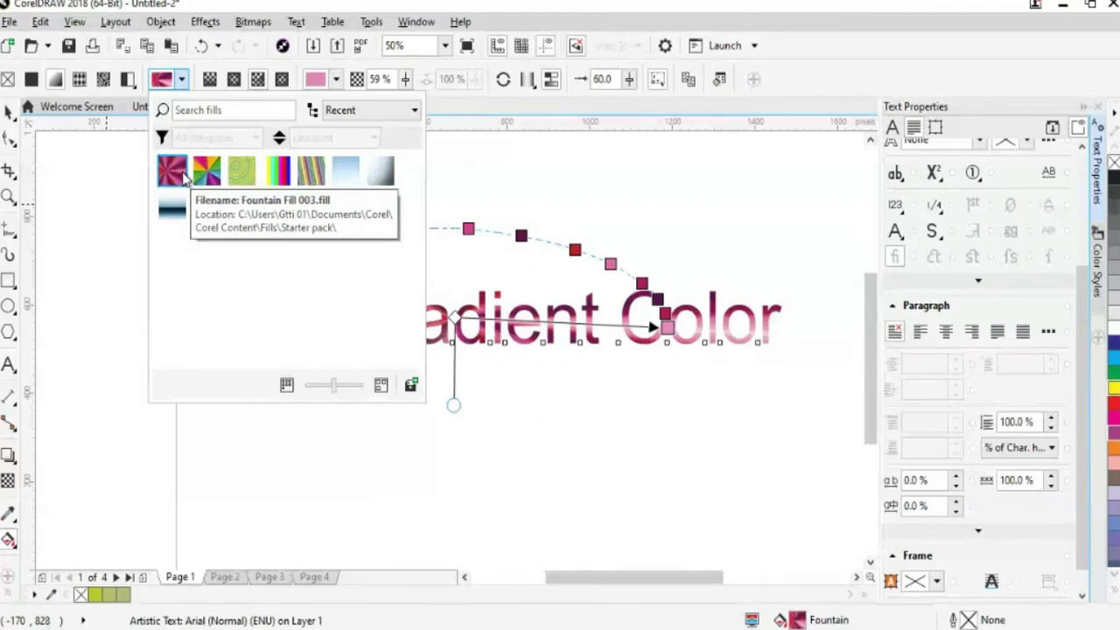
left_click(172, 171)
left_click(457, 444)
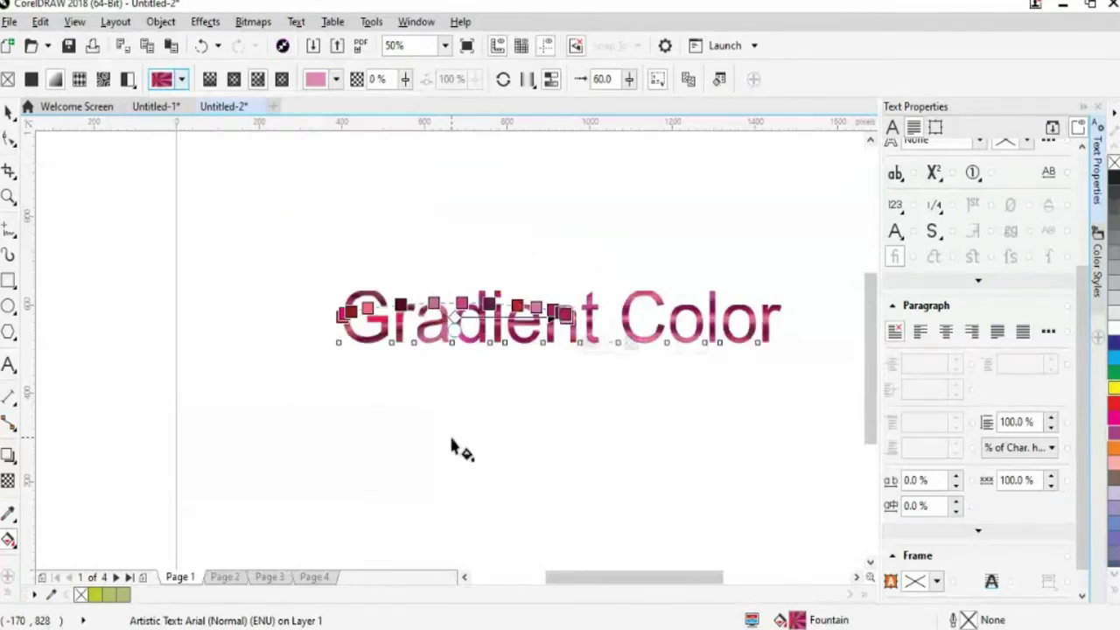
left_click(343, 315)
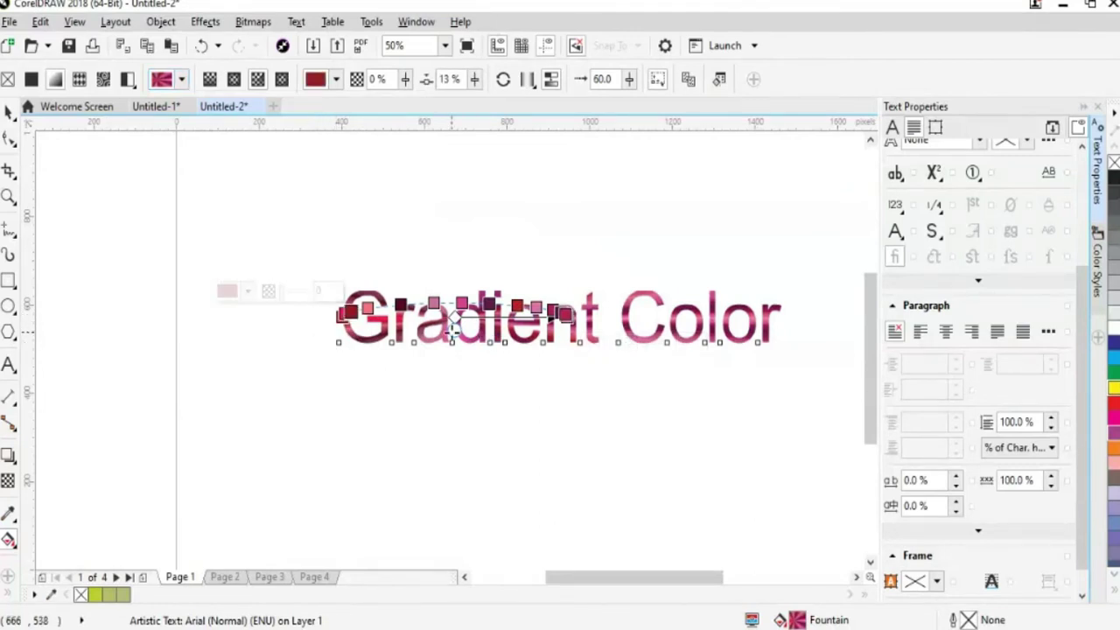
left_click_drag(455, 344, 455, 441)
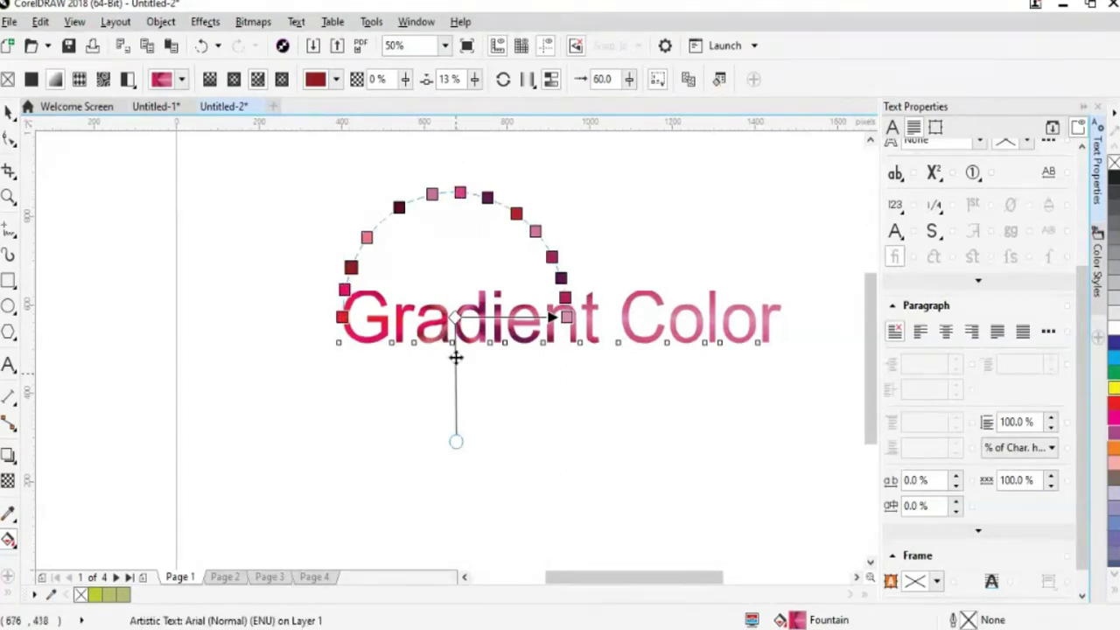
mouse_move(456, 441)
left_mouse_down()
mouse_move(458, 488)
mouse_move(455, 430)
left_mouse_up()
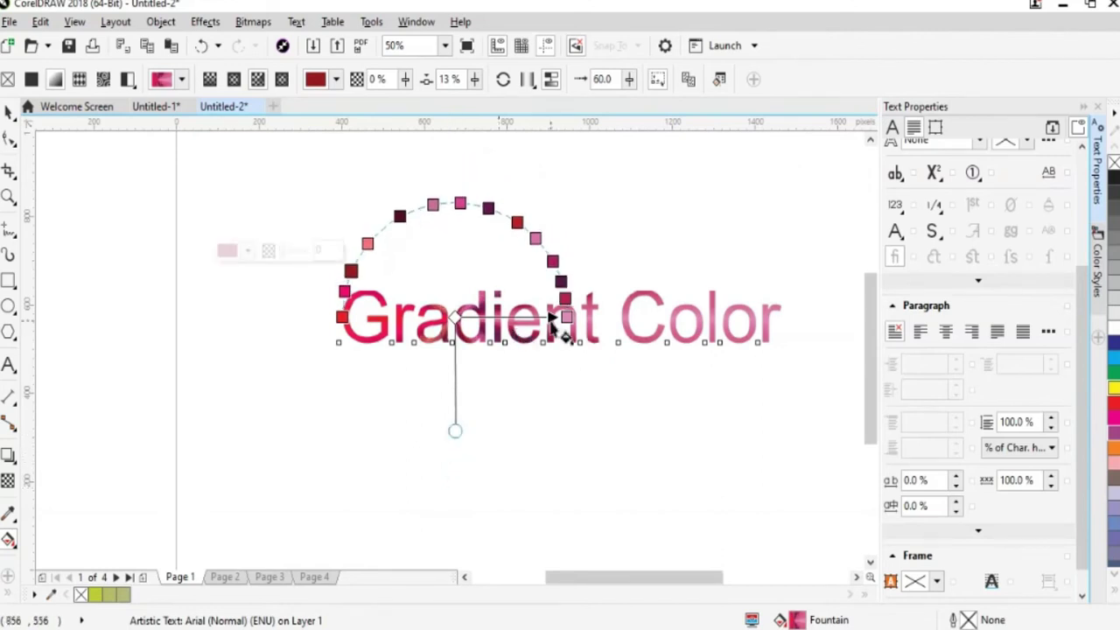
Enlarge the conical gradient and move its center to the start of the letter "G", with its end node at the end of "Gradient"
left_click_drag(568, 316, 609, 324)
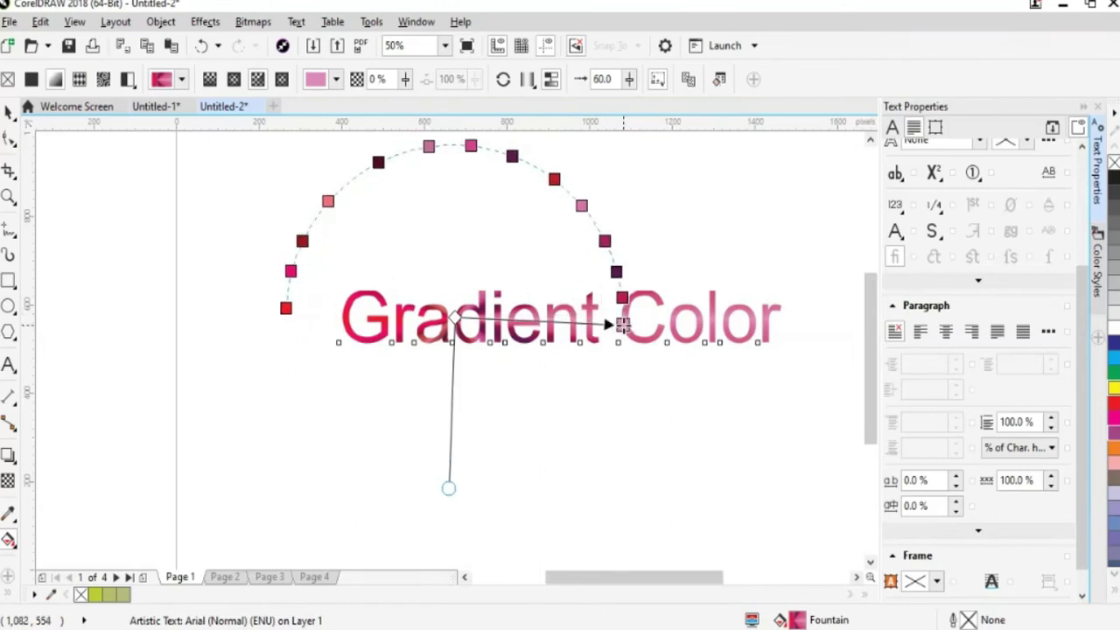
left_click_drag(613, 325, 700, 321)
left_click_drag(453, 317, 339, 316)
left_click_drag(870, 390, 870, 362)
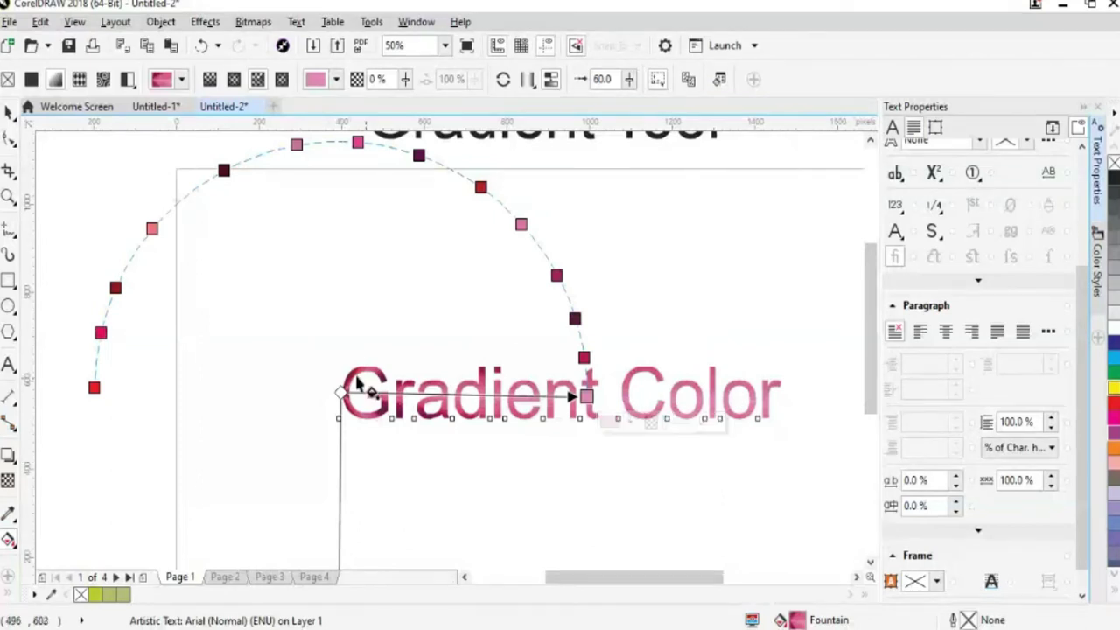
left_click_drag(341, 392, 341, 379)
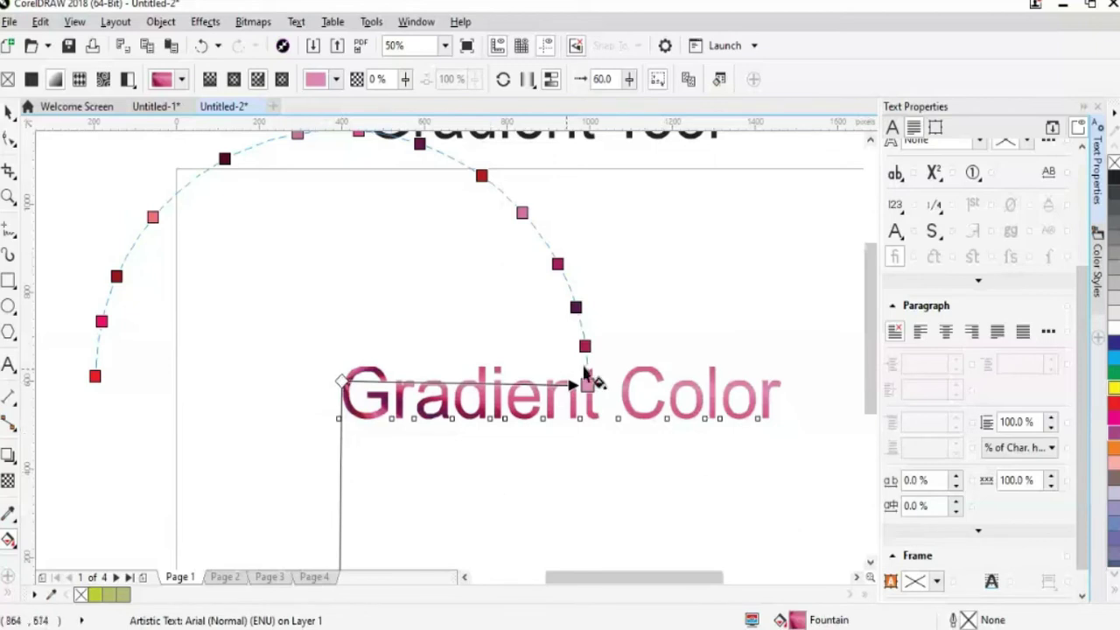
left_click(584, 319)
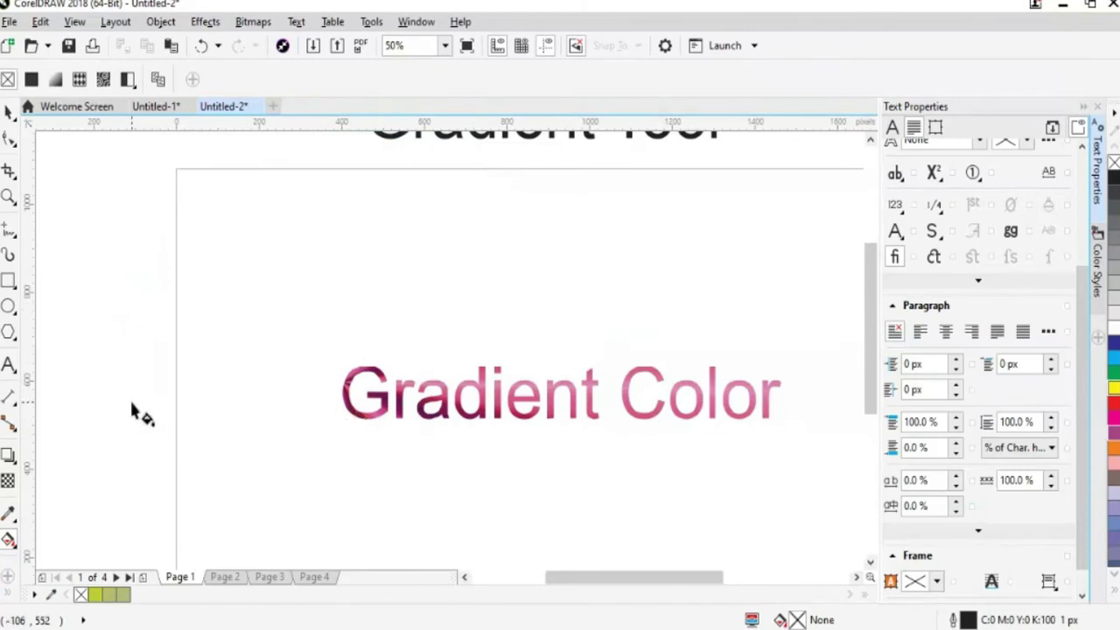
Recolor the gradient's crimson node at the 95% position to olive green with C 36, M 15, Y 100, K 0
left_click(350, 403)
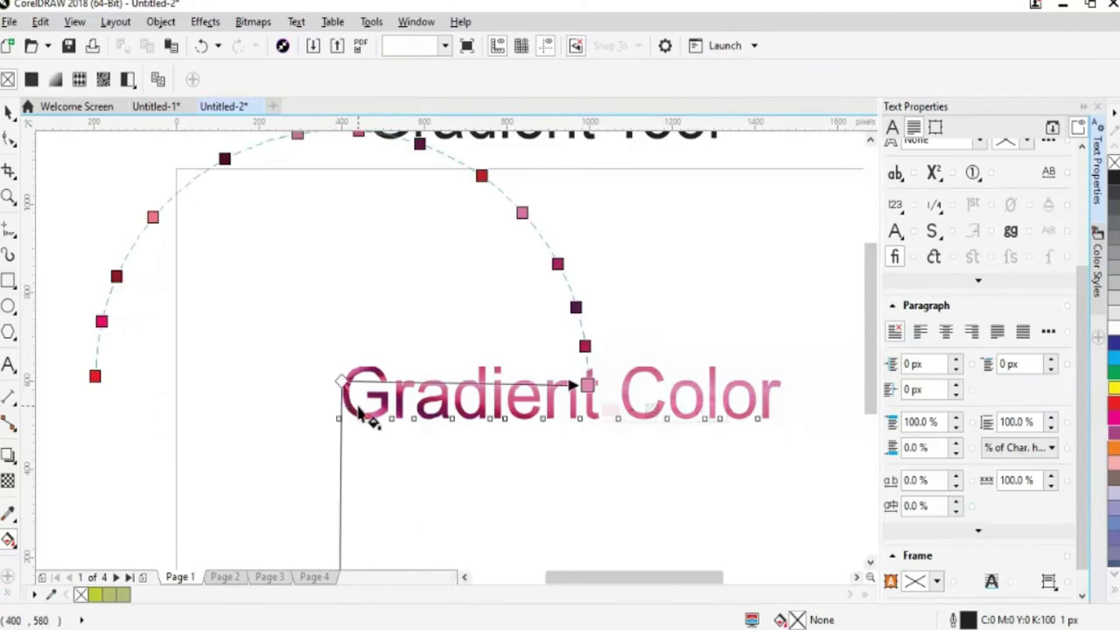
left_click(585, 346)
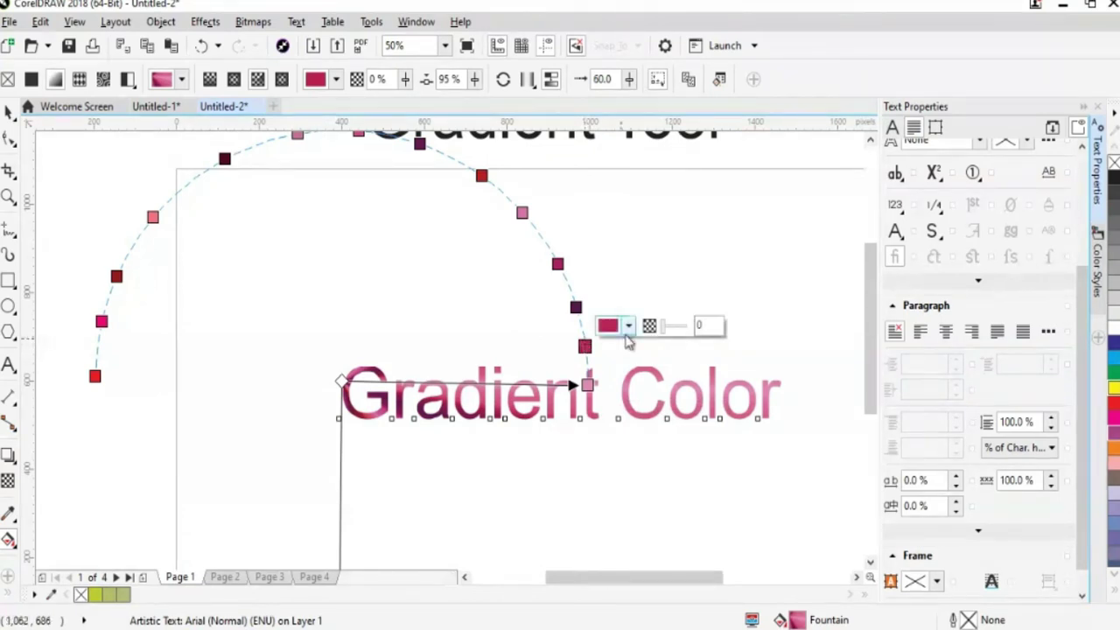
left_click(627, 337)
left_click(713, 496)
left_click(675, 442)
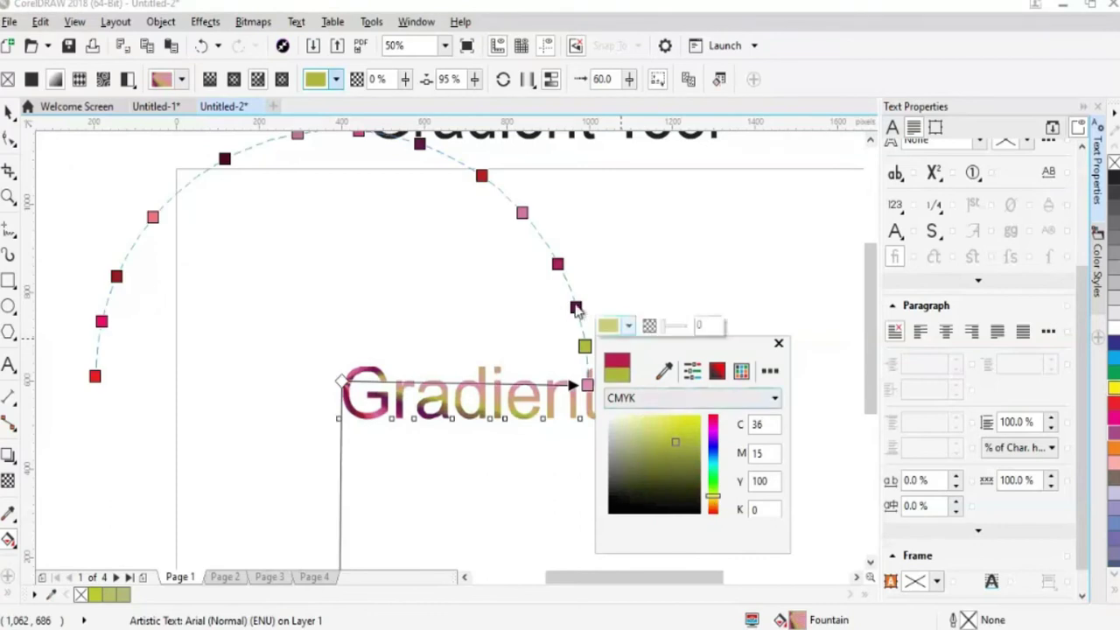
Select the gradient's dark purple node at the 90% position and pull the pink end node slightly inward toward the center
left_click(578, 313)
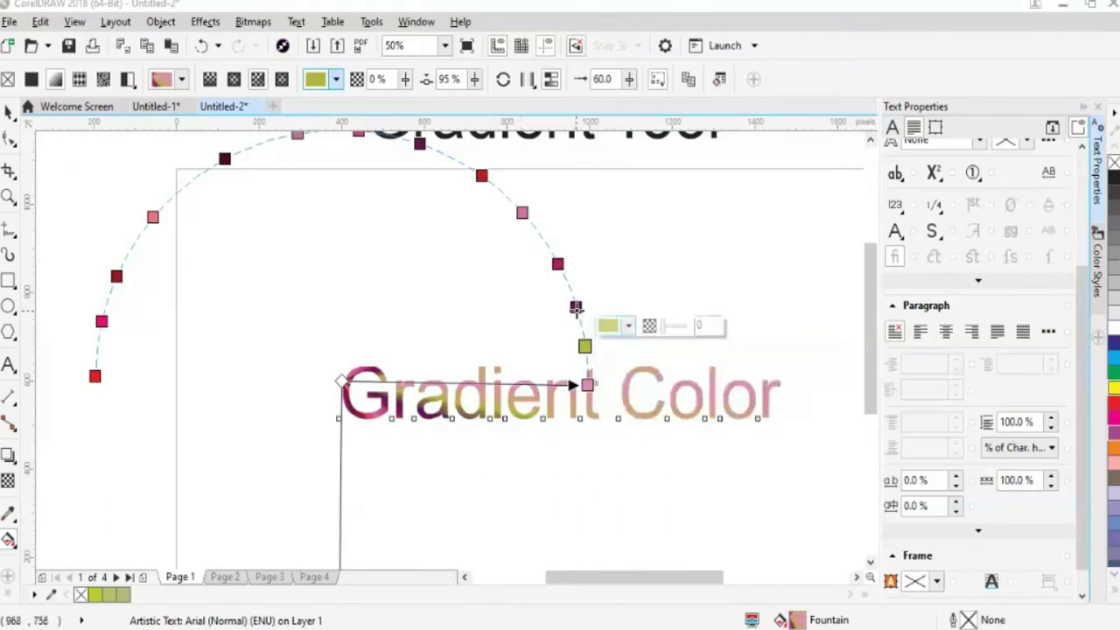
left_click(576, 308)
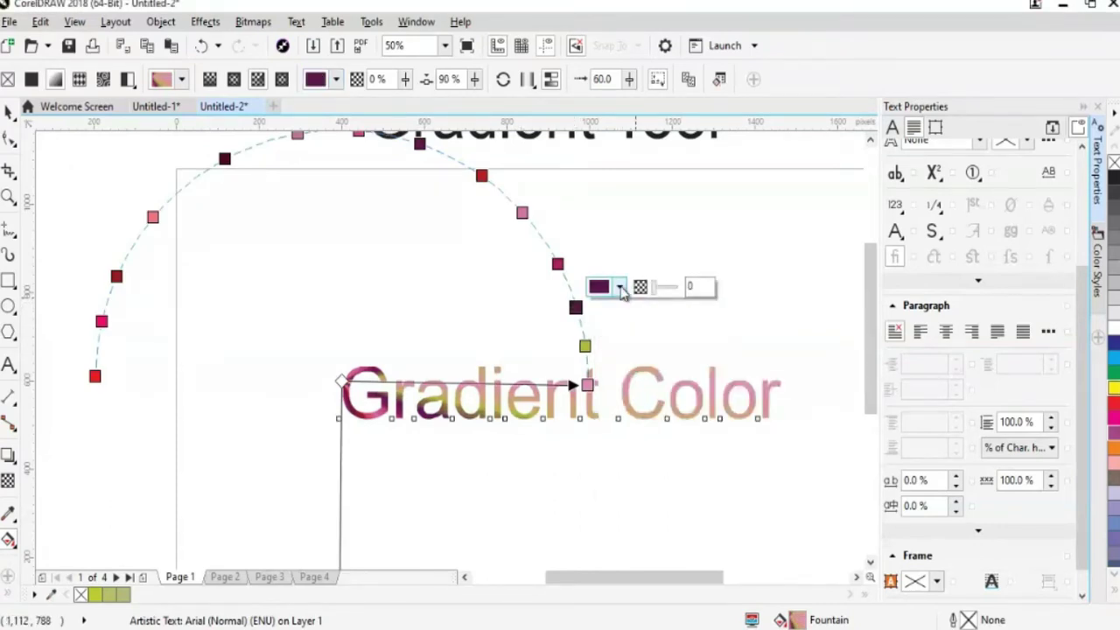
left_click_drag(587, 384, 547, 384)
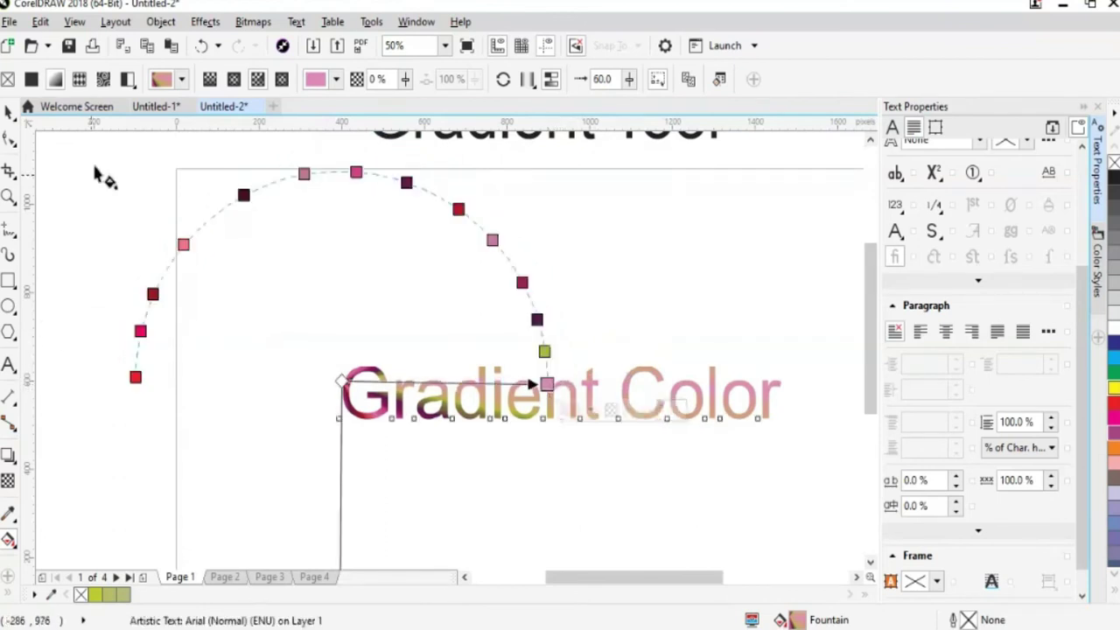
Try the blue-striped and multicolor-striped fountain presets on the text and settle on the green elliptical preset
left_click(182, 79)
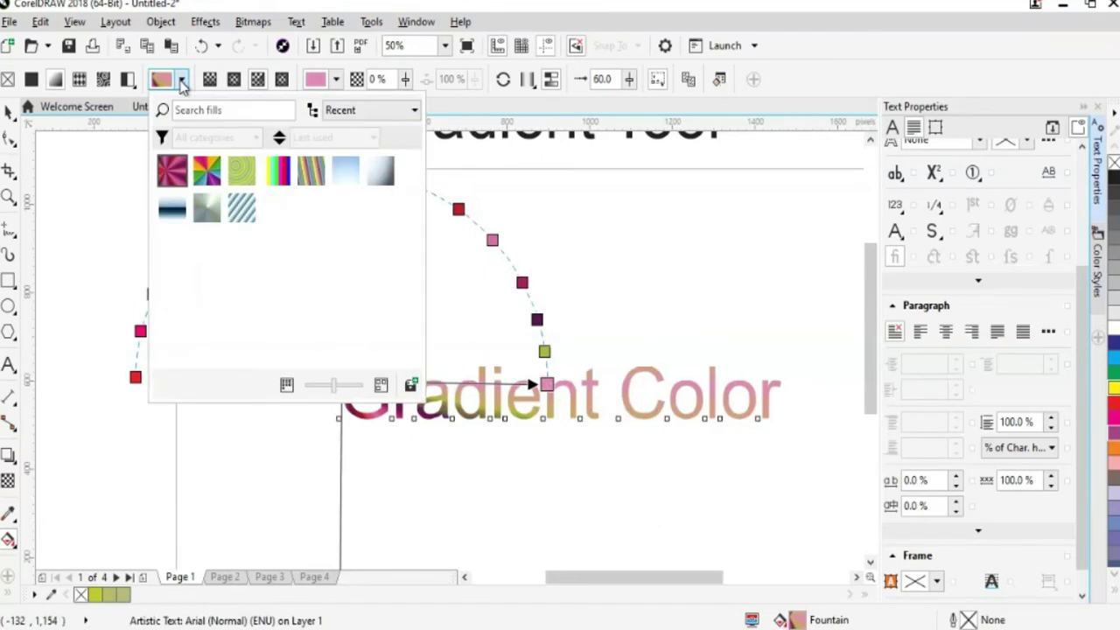
left_click(248, 215)
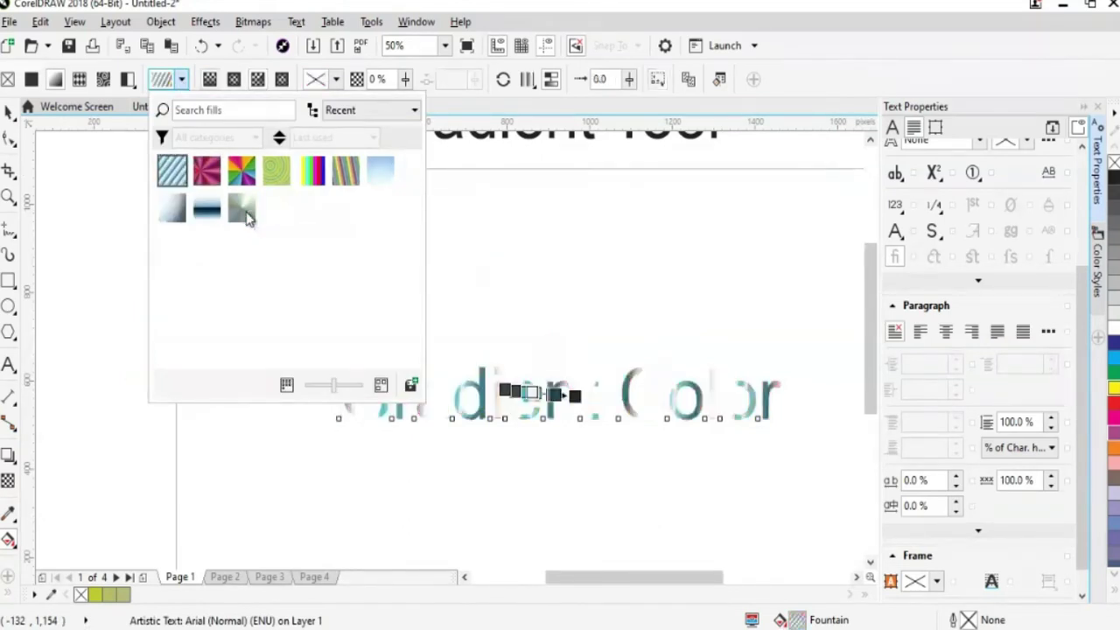
left_click(273, 173)
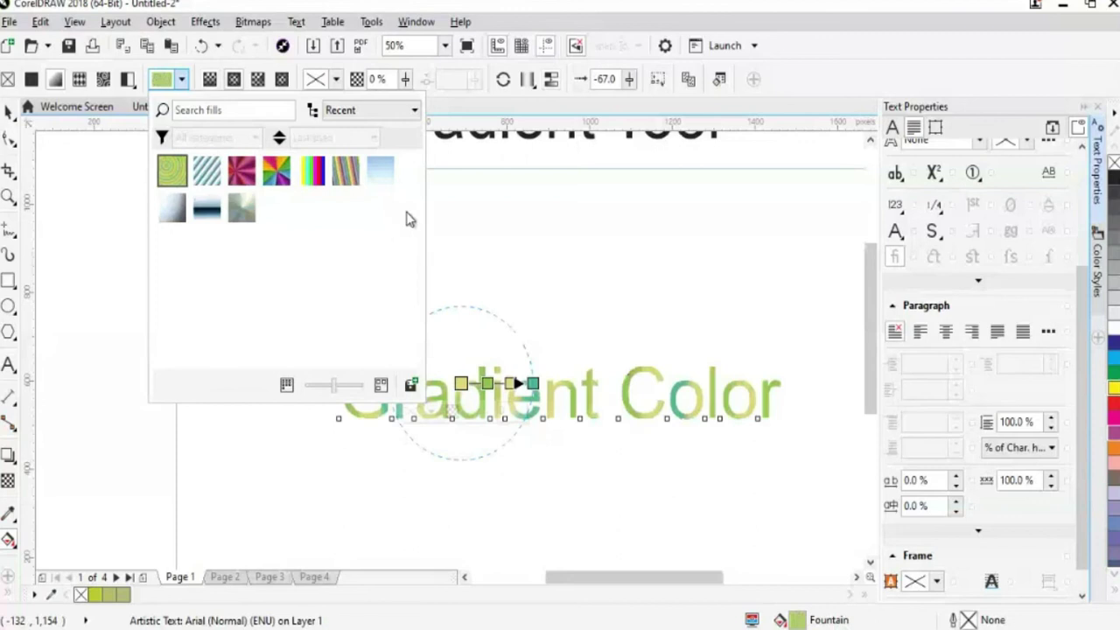
left_click(346, 172)
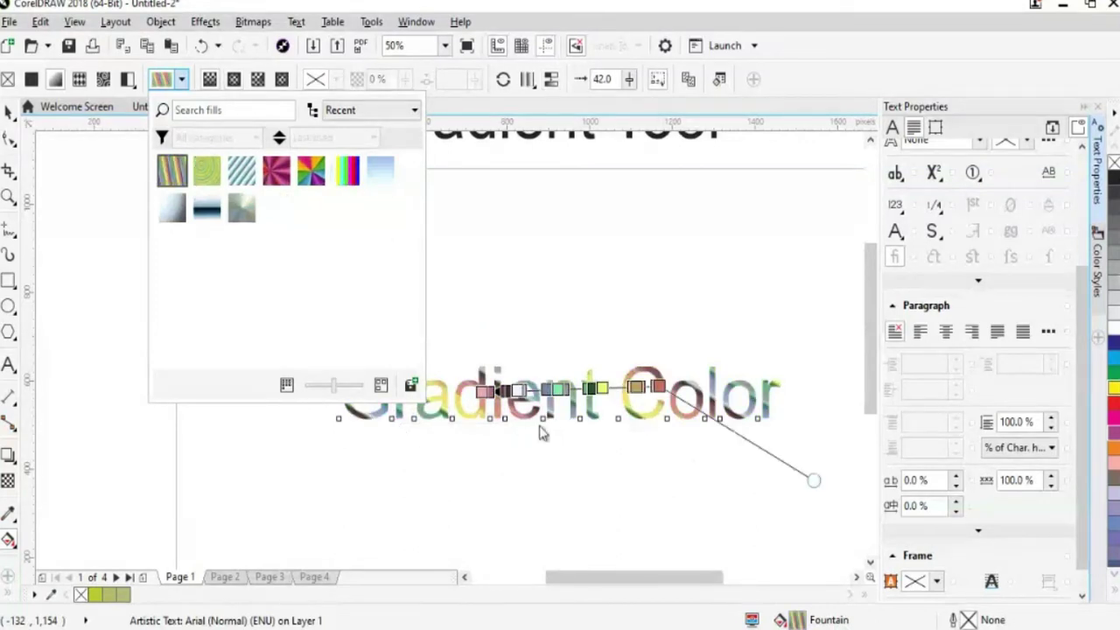
left_click(207, 170)
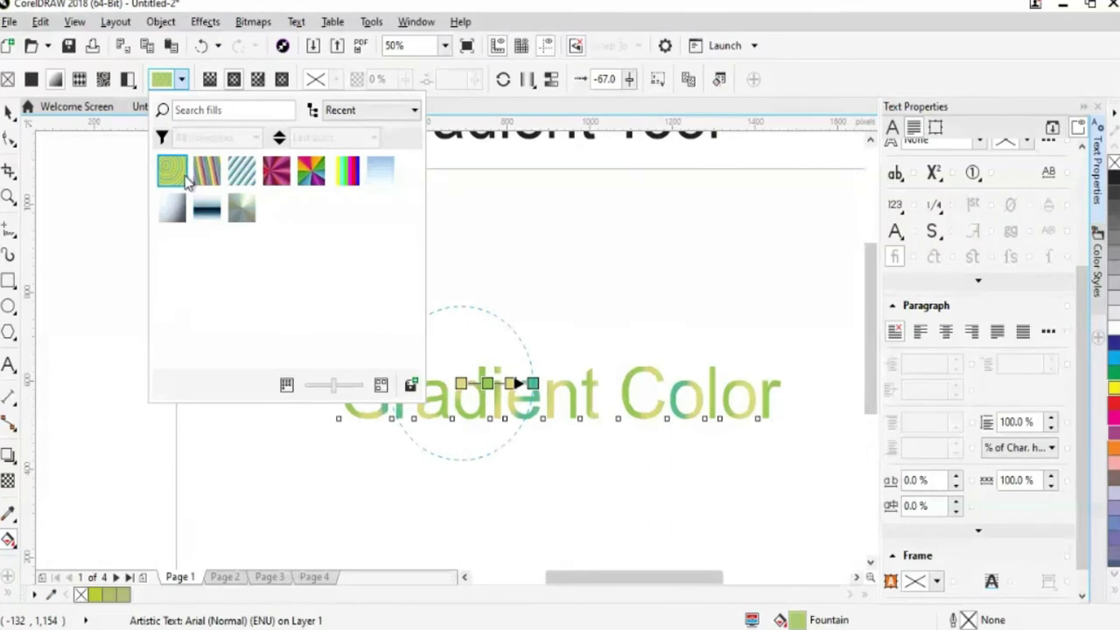
Try the magenta burst fountain preset on the text, settle on the linear rainbow preset, and deselect the text
left_click(276, 171)
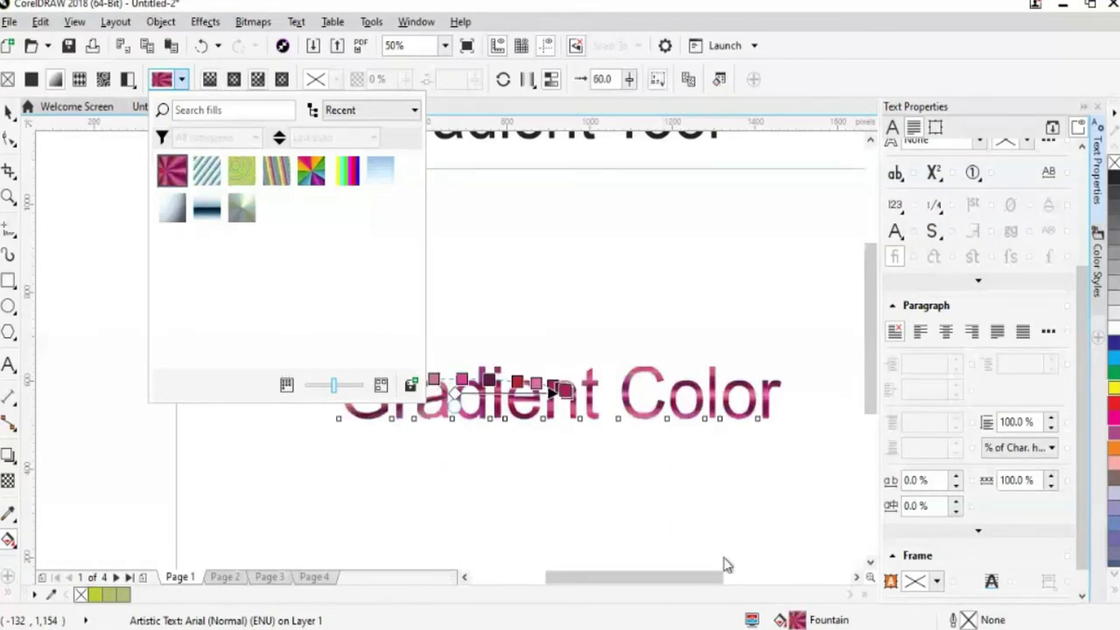
left_click(345, 174)
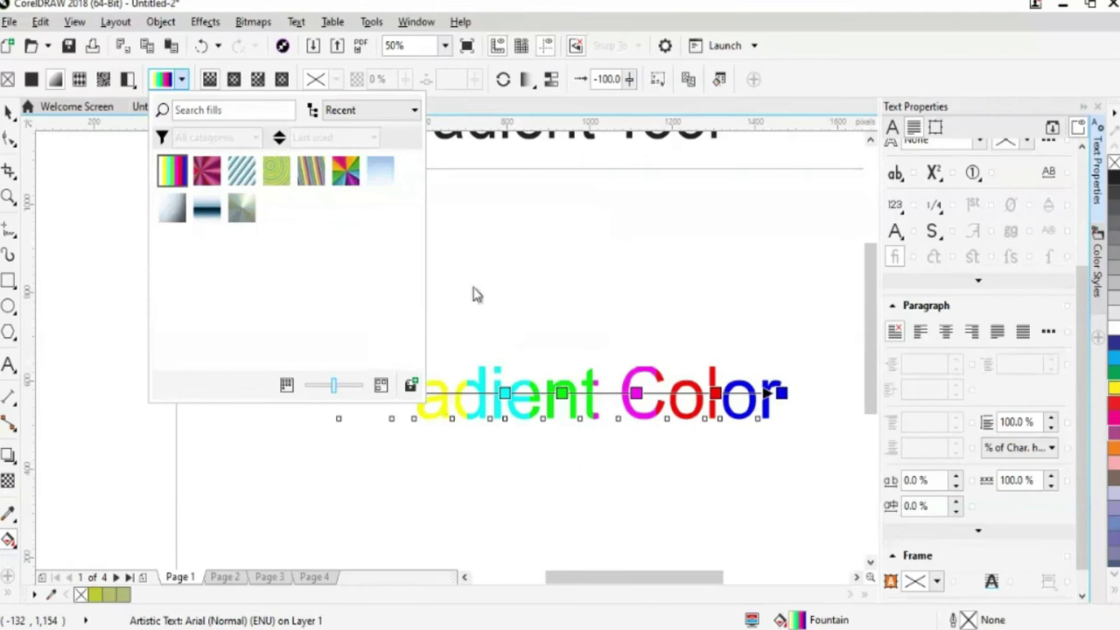
left_click(473, 295)
left_click(11, 112)
left_click(252, 473)
Recolor the rainbow gradient's white start node at the letter "G" to brick red and deselect the text
left_click(531, 417)
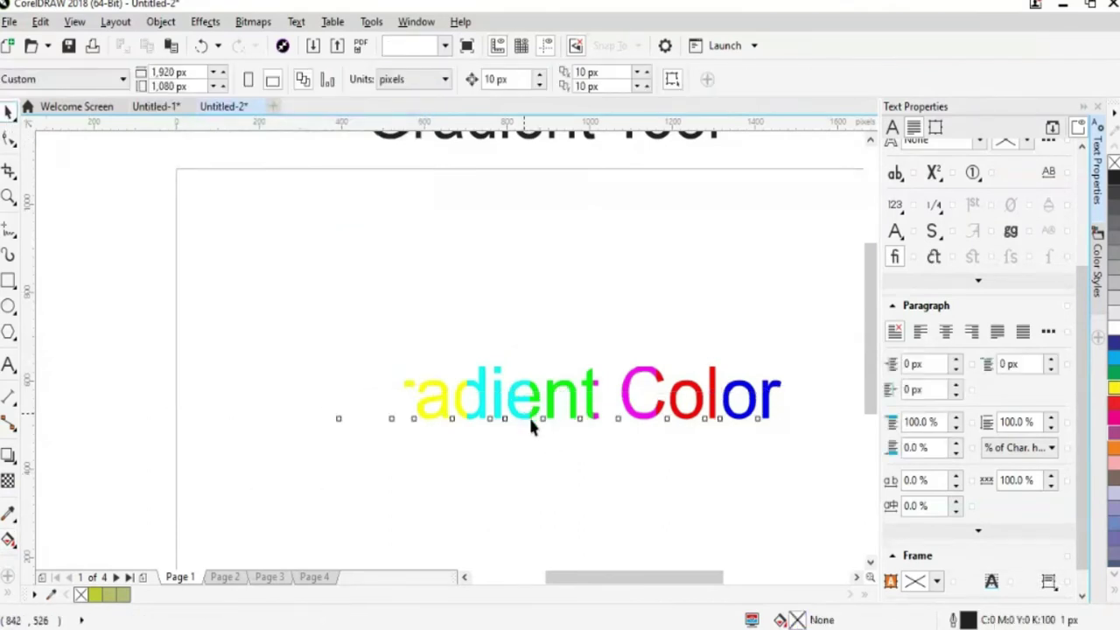
left_click(8, 456)
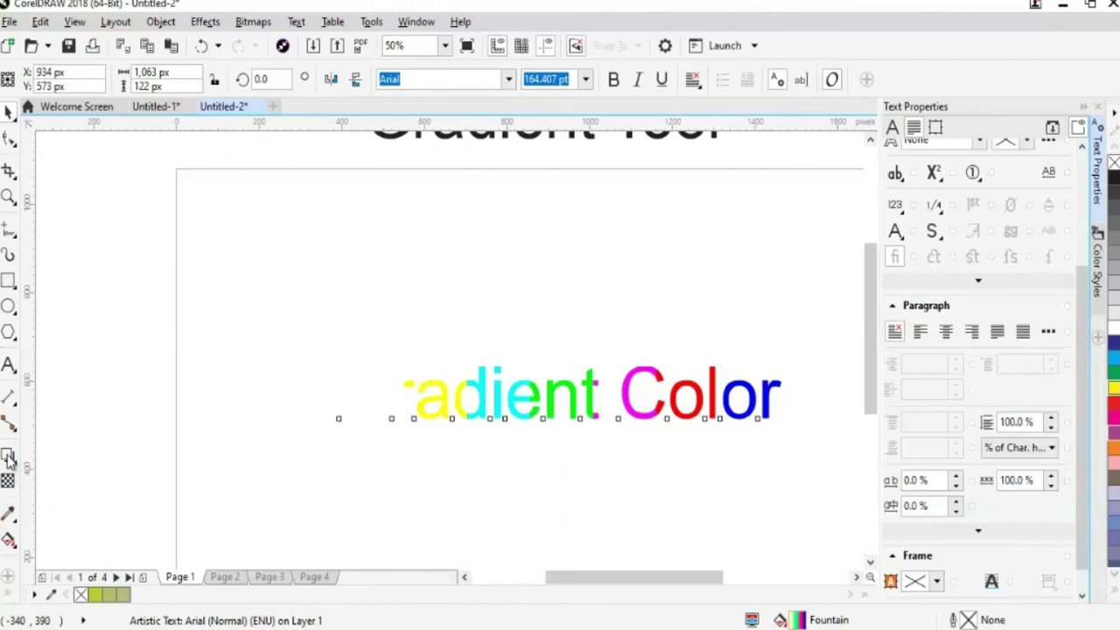
key("g")
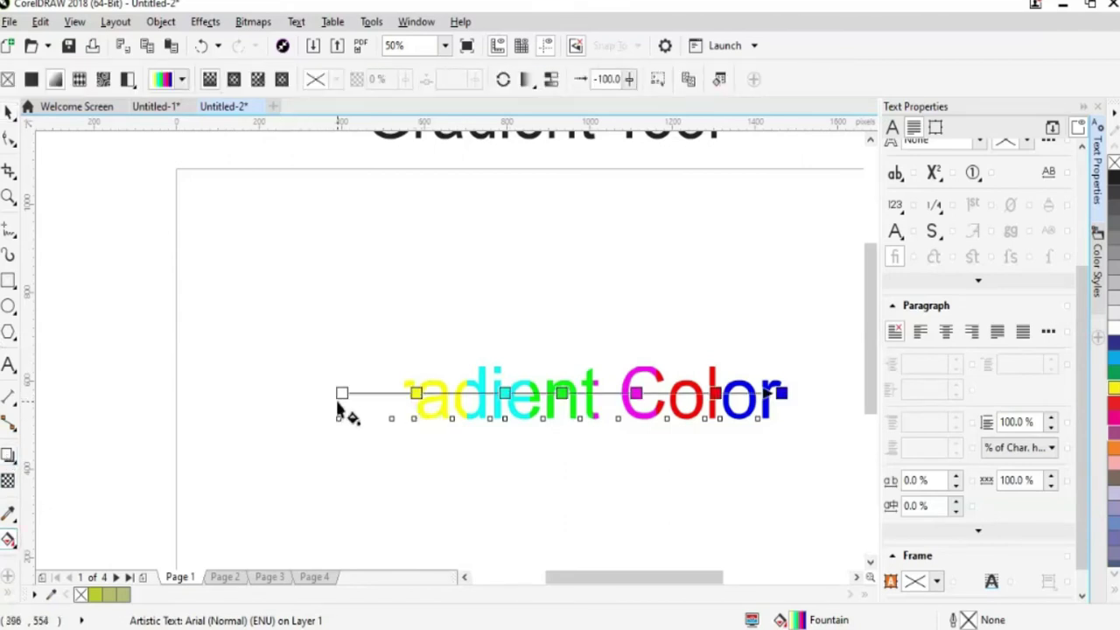
left_click(342, 393)
left_click(312, 421)
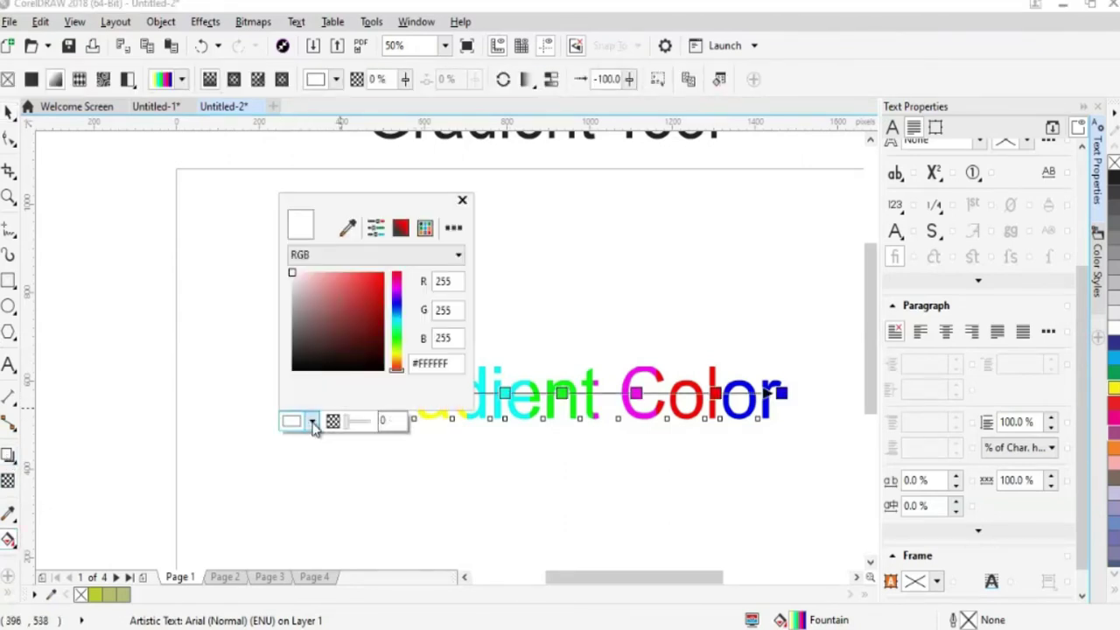
left_click(362, 310)
left_click(462, 200)
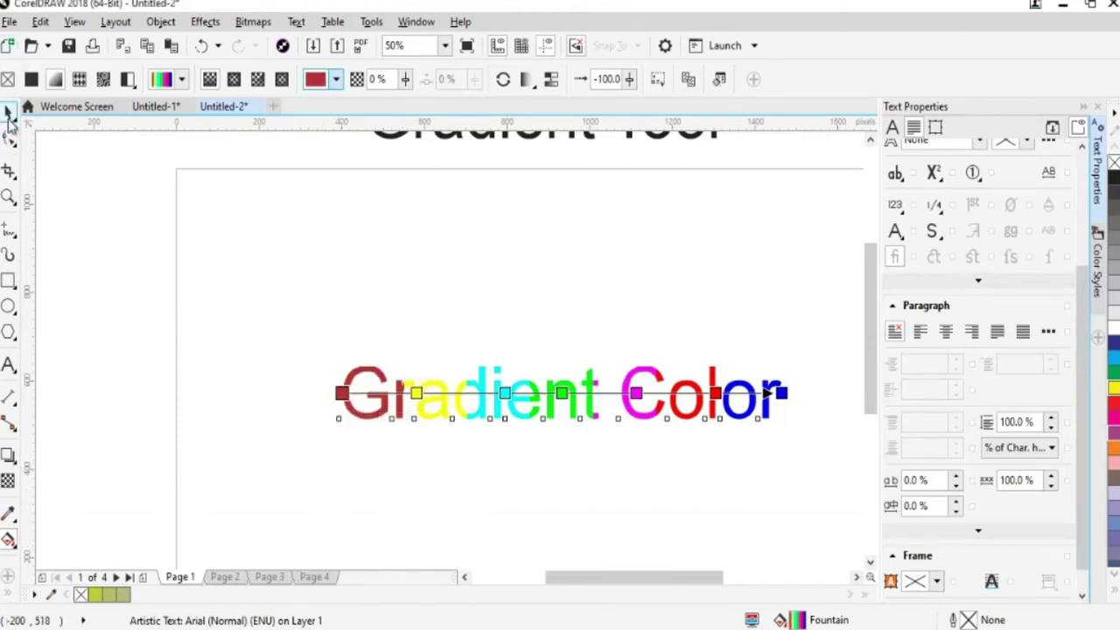
left_click(8, 114)
left_click(523, 462)
Switch the "Gradient Color" text to a vector pattern fill, move the pattern's origin to the start of the "G" and widen its tile
left_click_drag(562, 580, 571, 580)
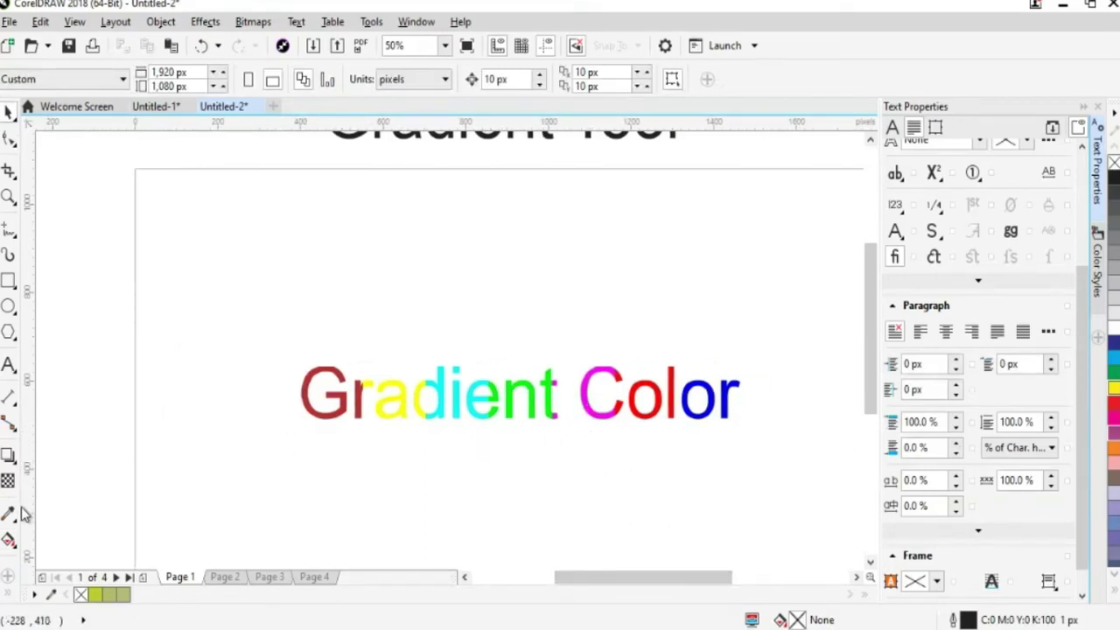
left_click(9, 539)
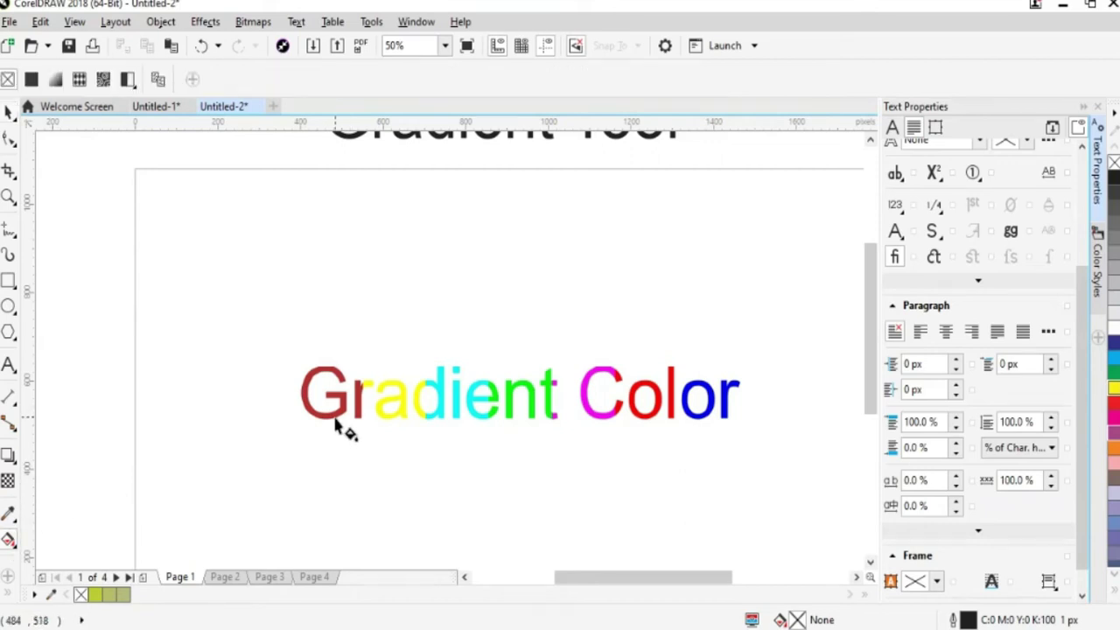
left_click(336, 424)
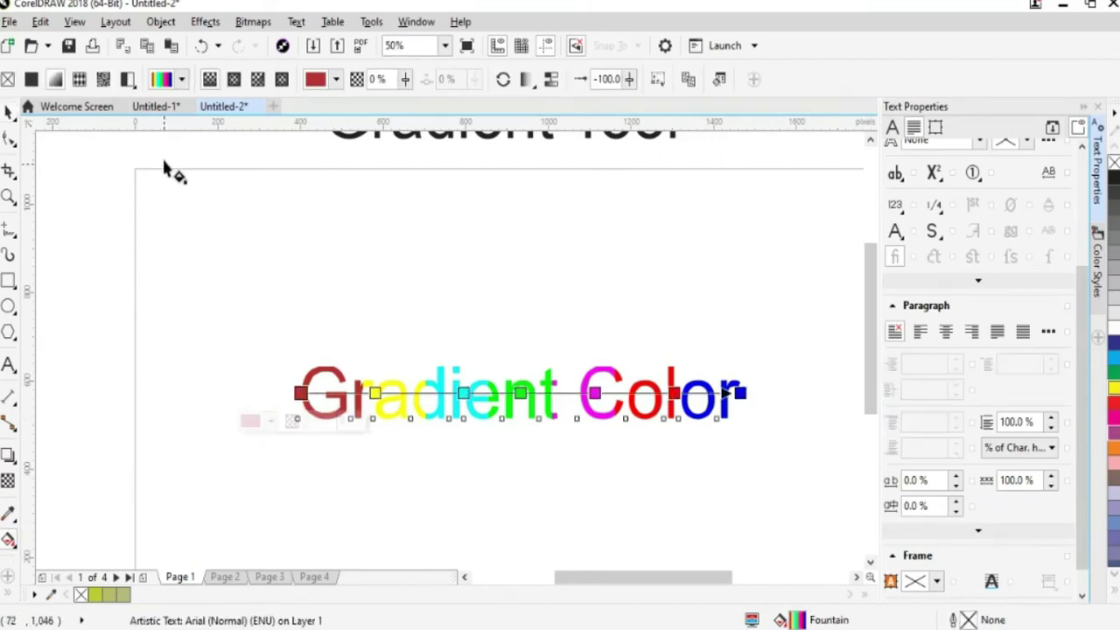
left_click(78, 80)
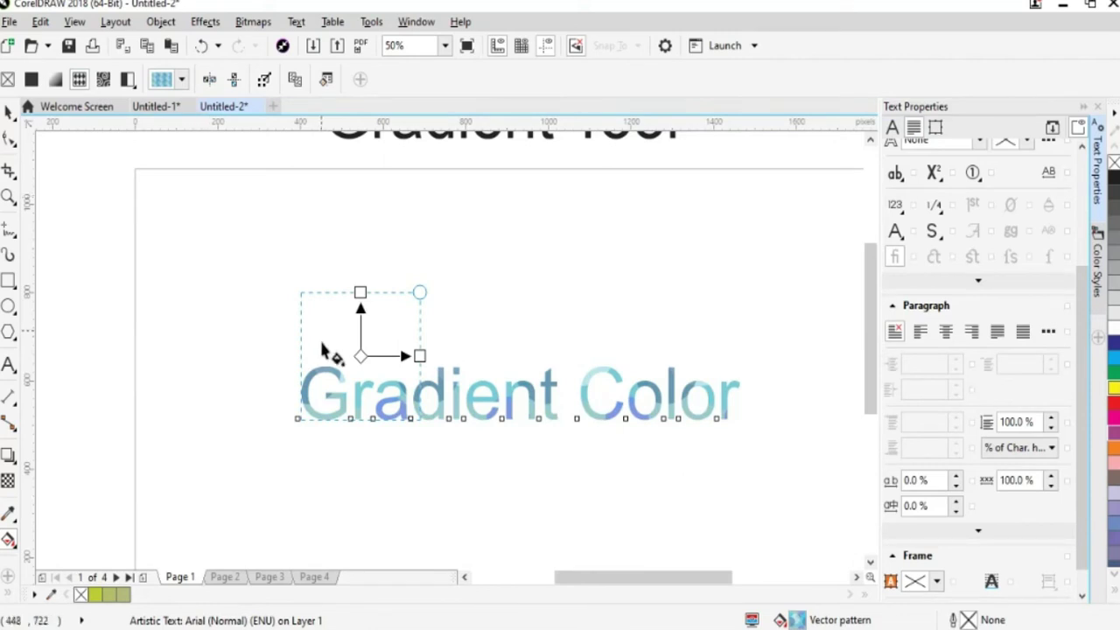
left_click_drag(361, 356, 297, 394)
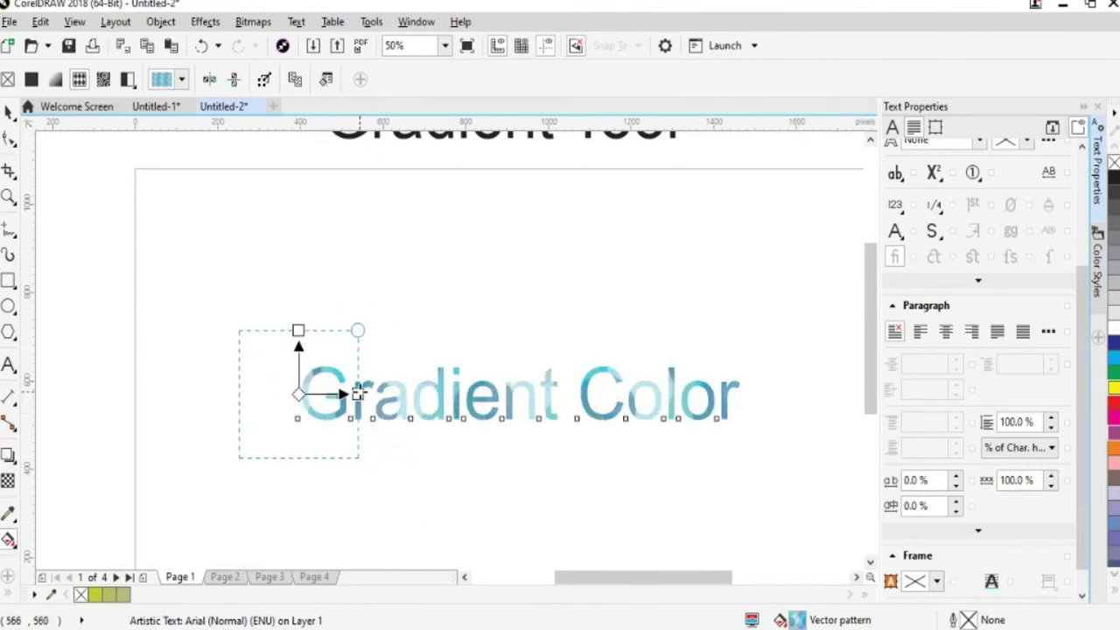
left_click_drag(358, 394, 410, 394)
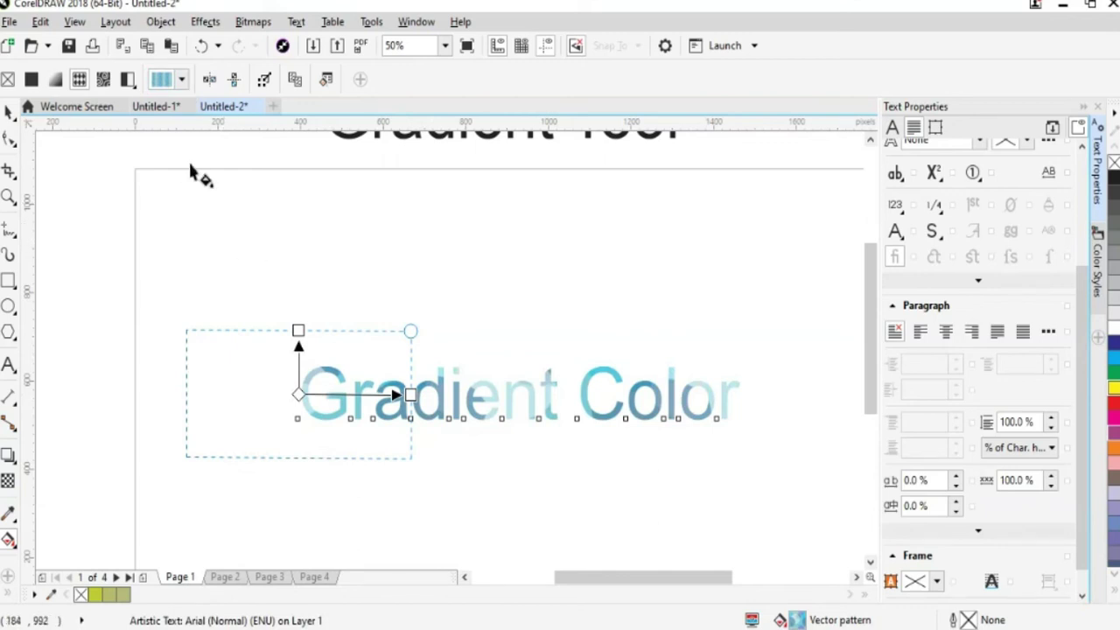
Try the orange and white lattice vector patterns on the text, apply the dark gray ornamental pattern, and inspect it at 200% zoom
left_click(181, 82)
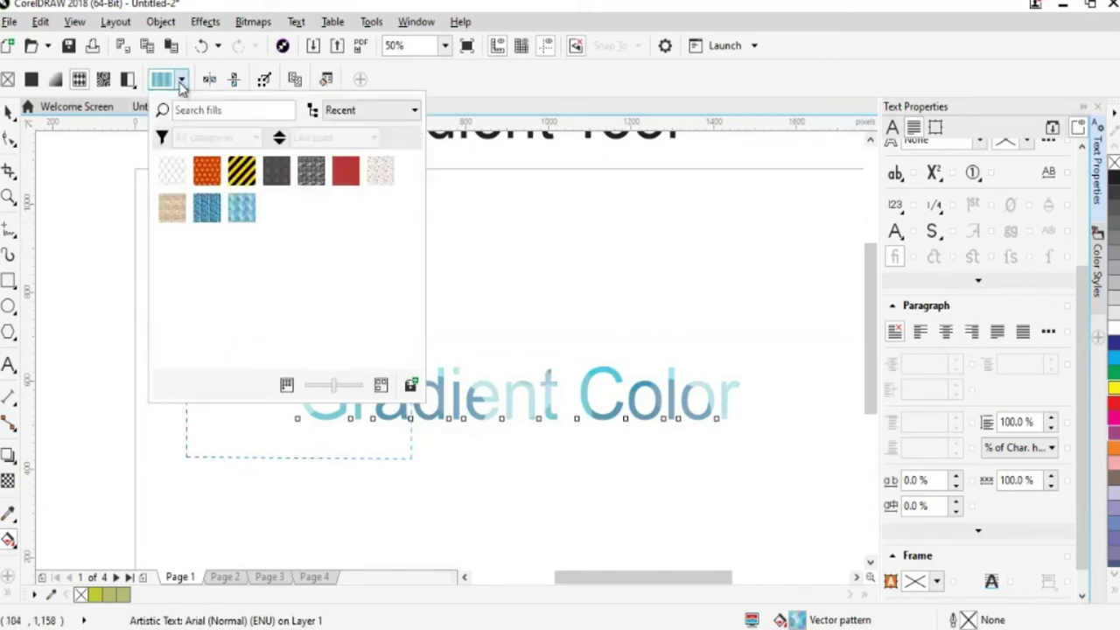
left_click(200, 179)
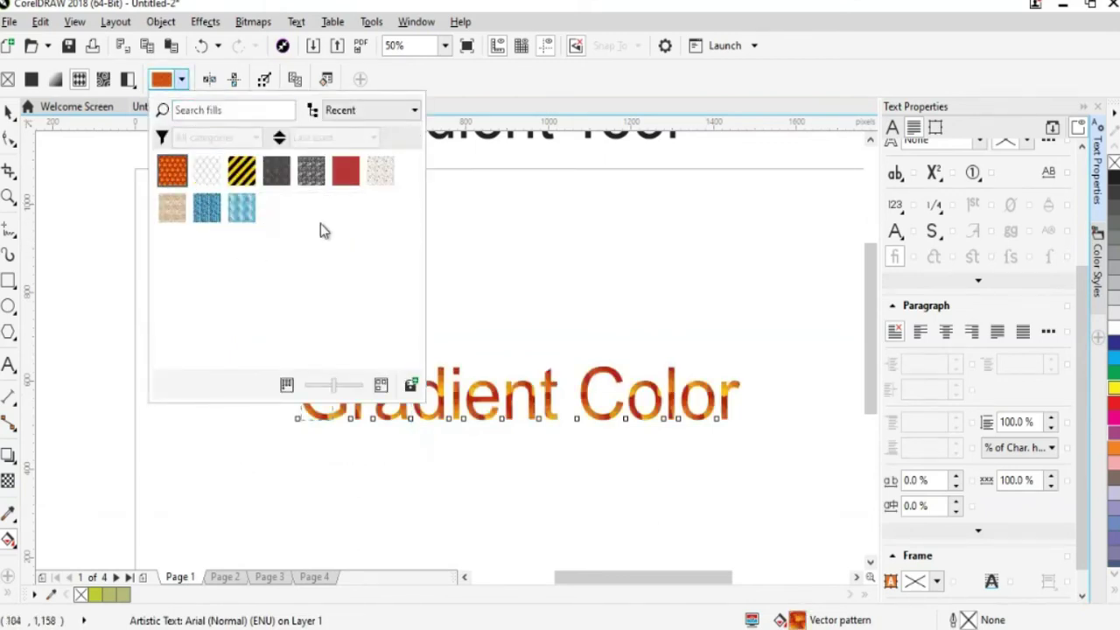
left_click(207, 172)
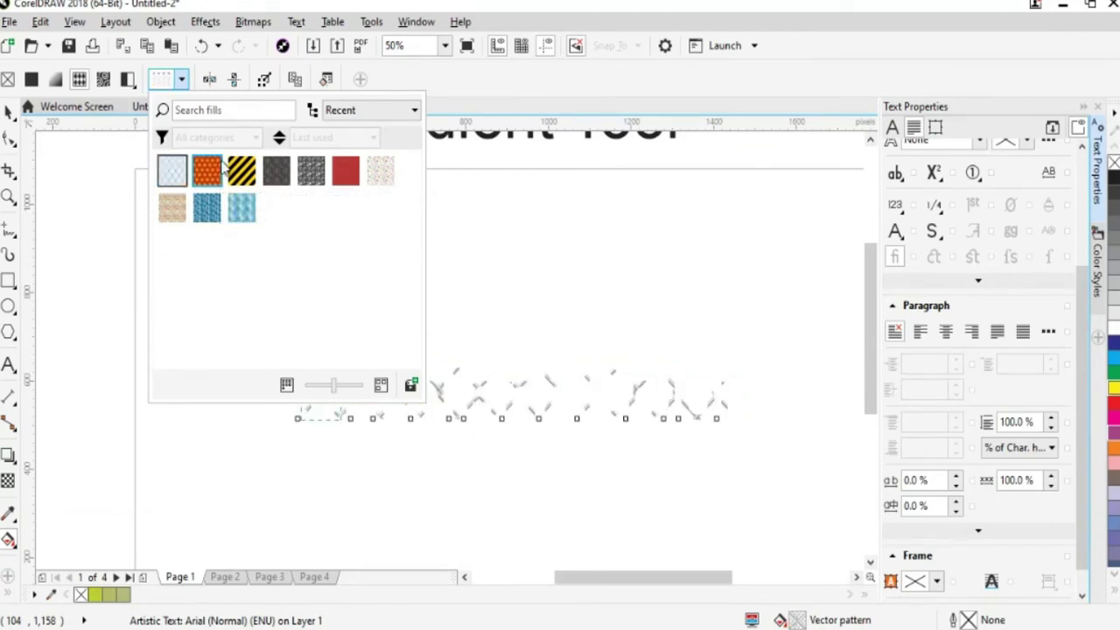
left_click(276, 173)
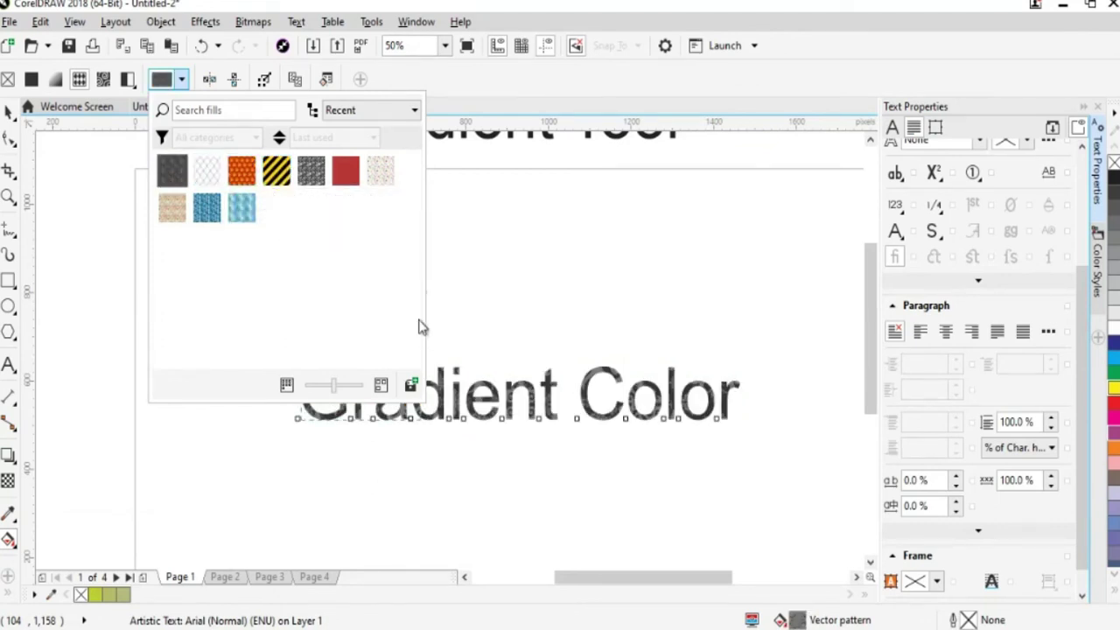
left_click(22, 138)
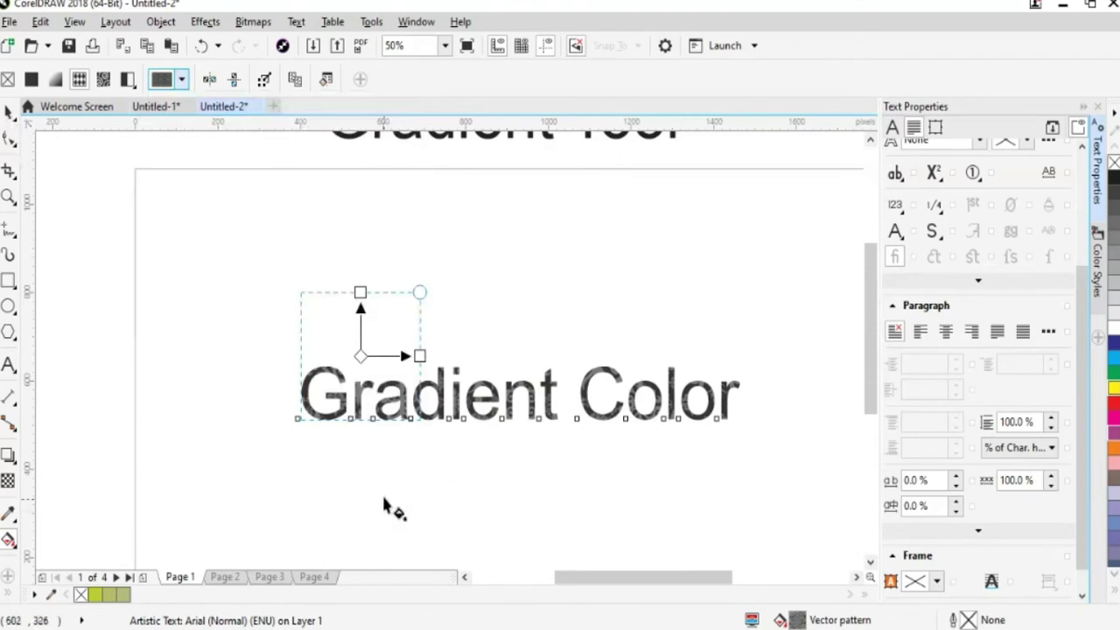
scroll(392, 504, "up", 1)
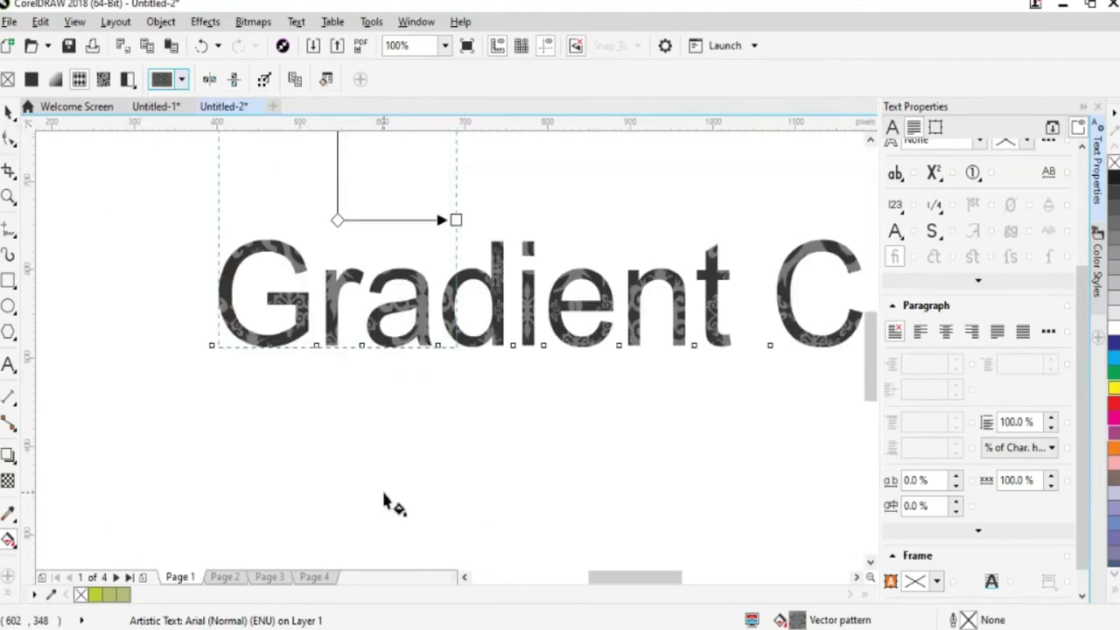
scroll(392, 504, "up", 1)
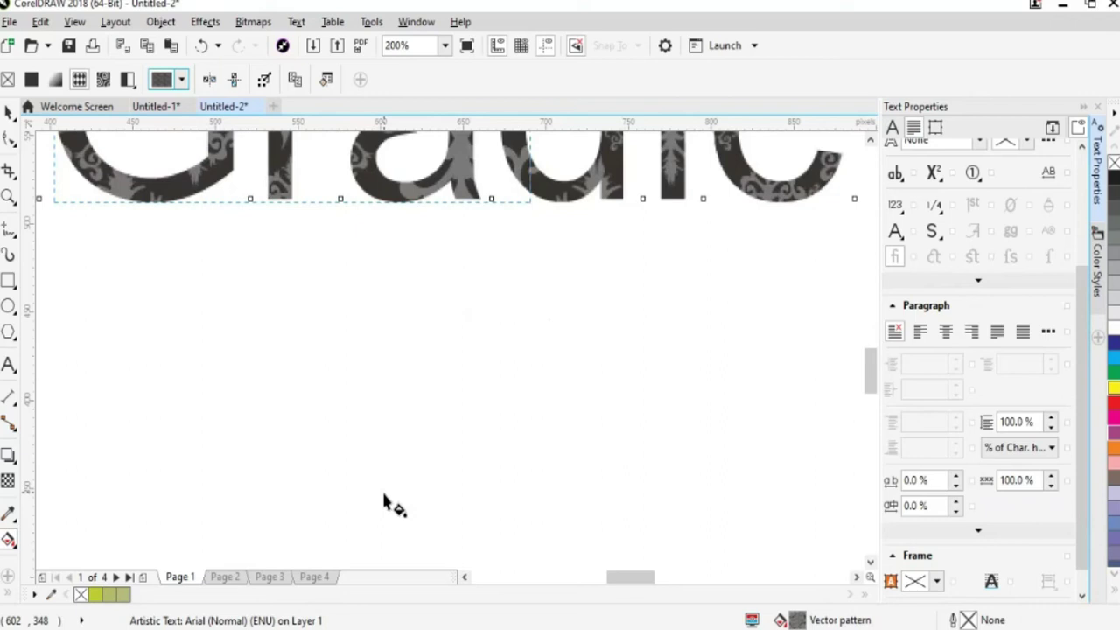
scroll(392, 504, "up", 3)
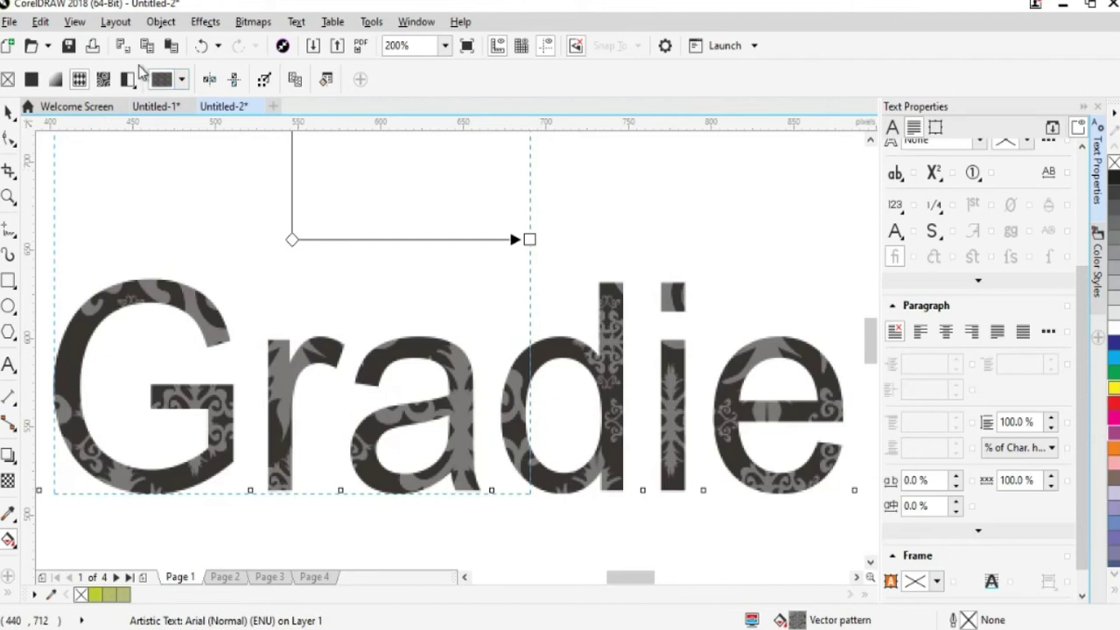
Try the blue tile, orange, confetti, retro rectangle and dark ornamental patterns, settle on the yellow-and-black diagonal stripes, and deselect the text
left_click(162, 79)
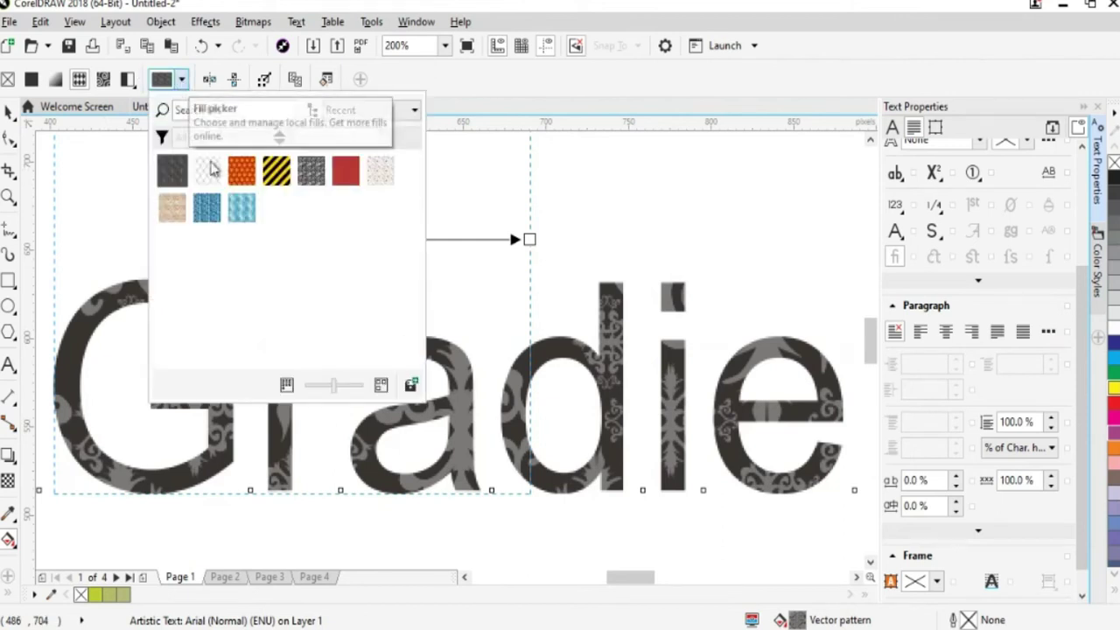
left_click(205, 210)
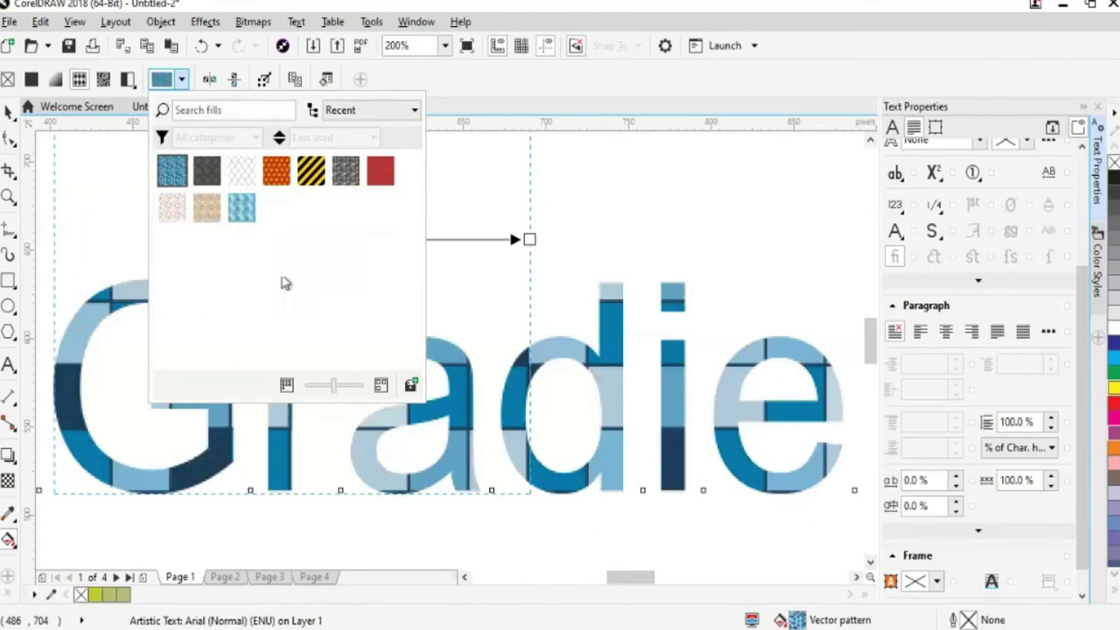
left_click(275, 171)
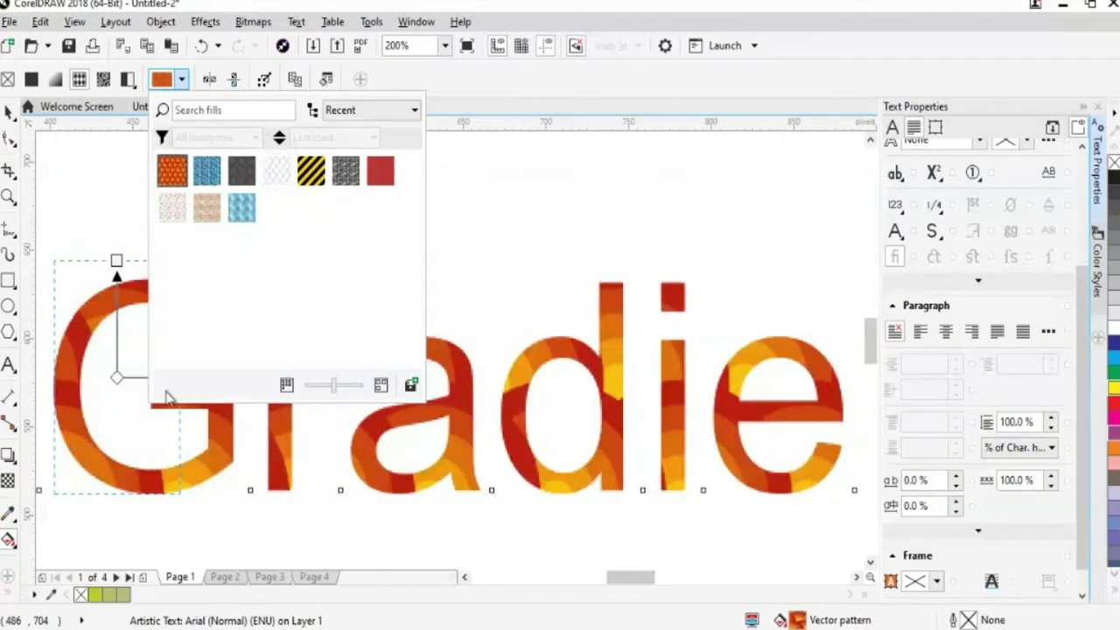
left_click(172, 207)
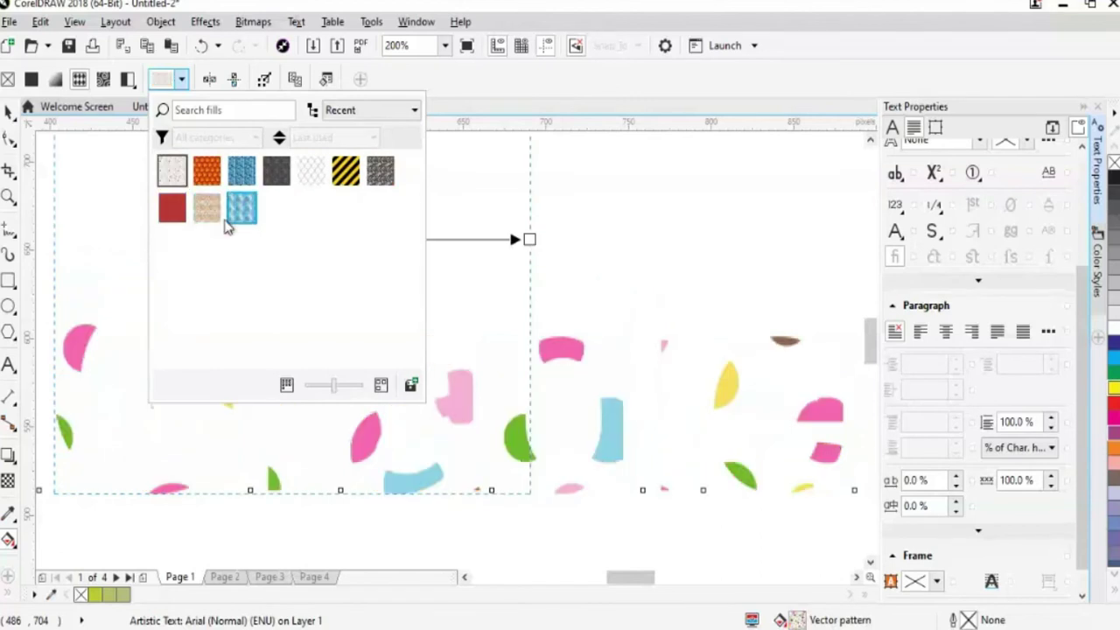
left_click(207, 207)
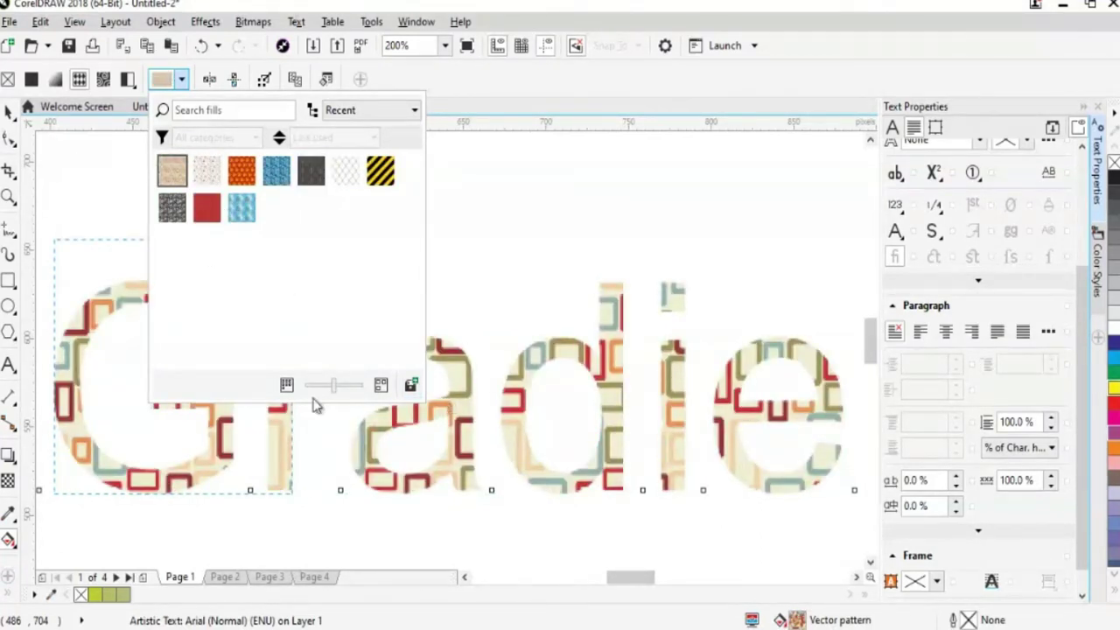
left_click(208, 174)
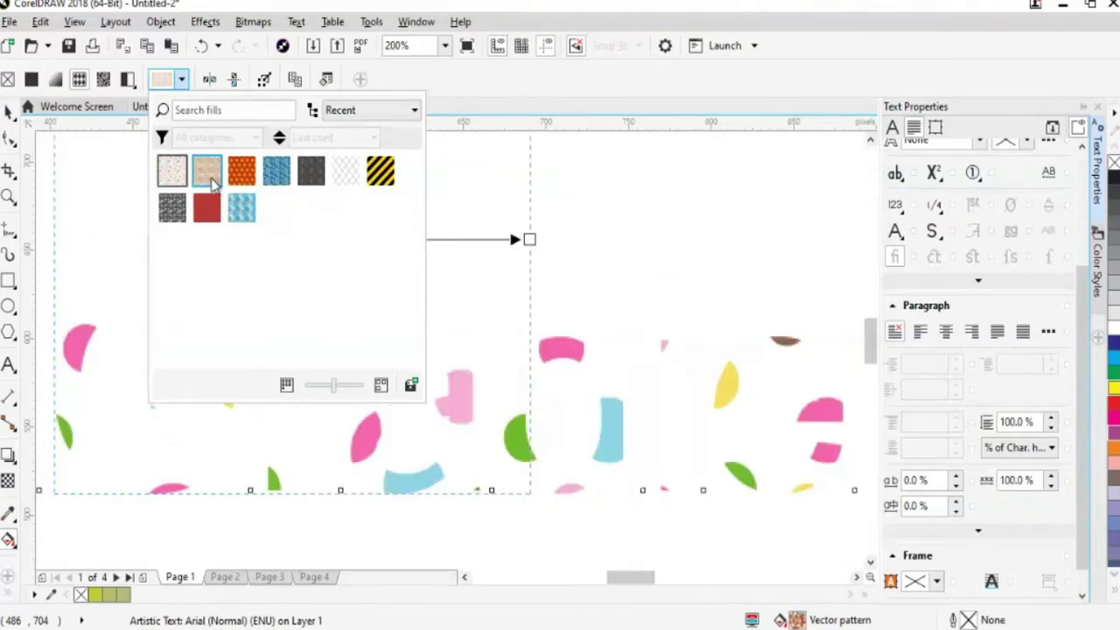
left_click(313, 173)
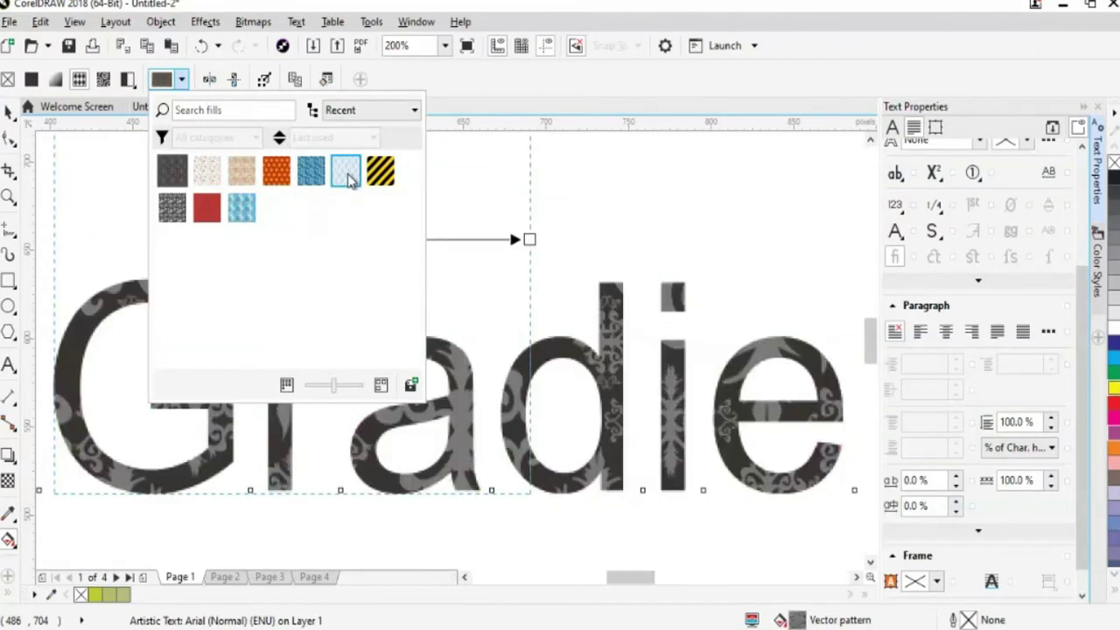
left_click(381, 180)
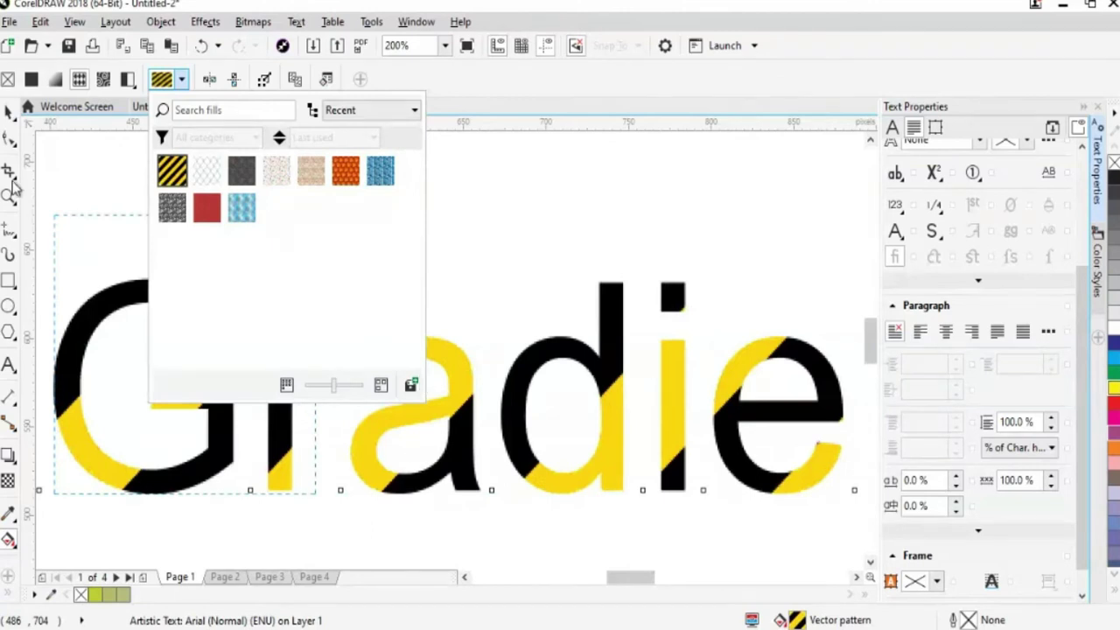
left_click(575, 317)
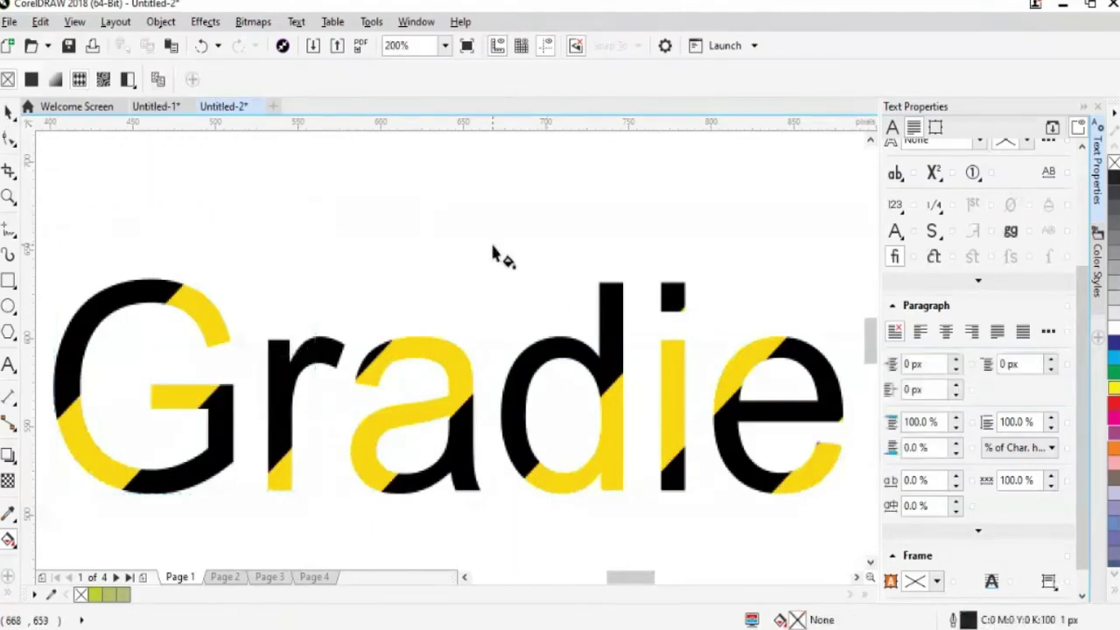
Reselect the striped "Gradient Color" text at 50% zoom and switch its fill to a bitmap pattern
scroll(493, 253, "down", 2)
left_click_drag(617, 580, 638, 585)
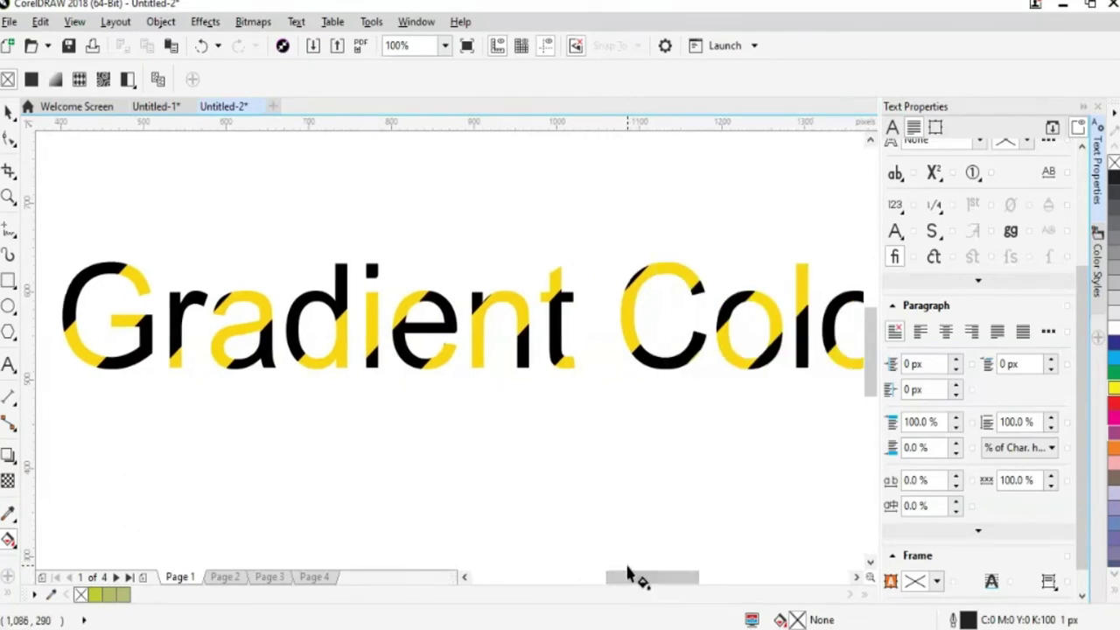
scroll(630, 575, "down", 2)
left_click_drag(655, 579, 670, 579)
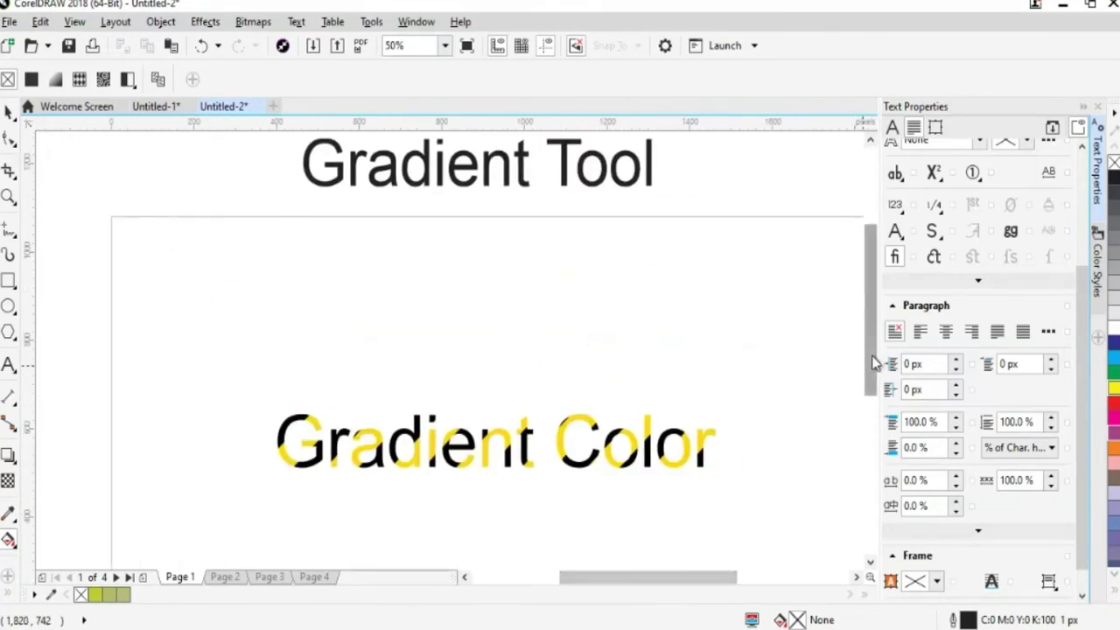
left_click_drag(873, 363, 873, 388)
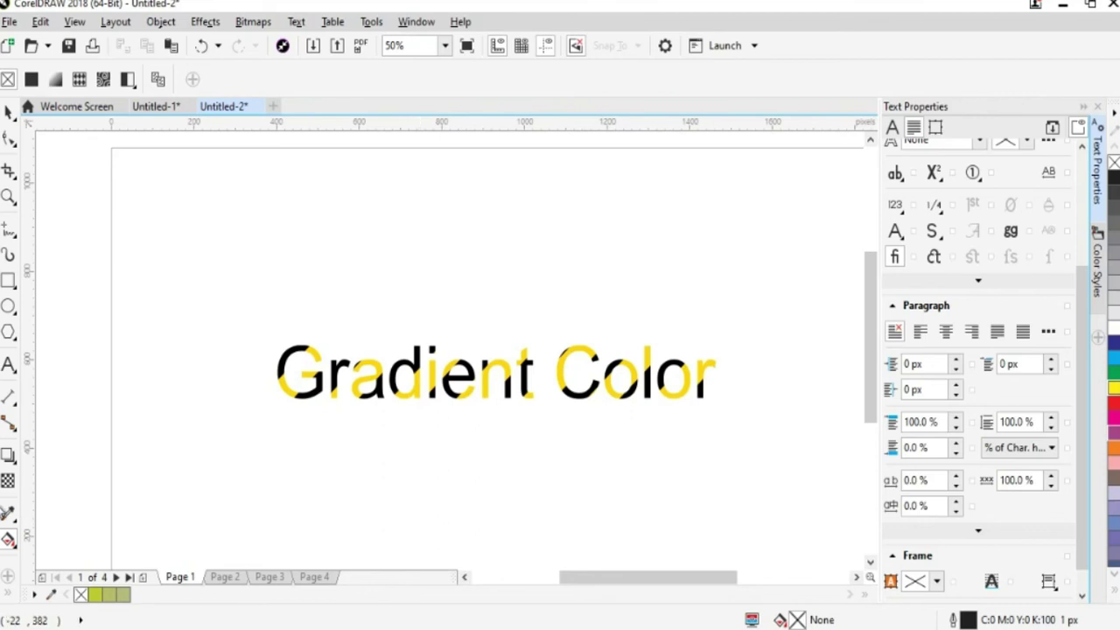
left_click(313, 395)
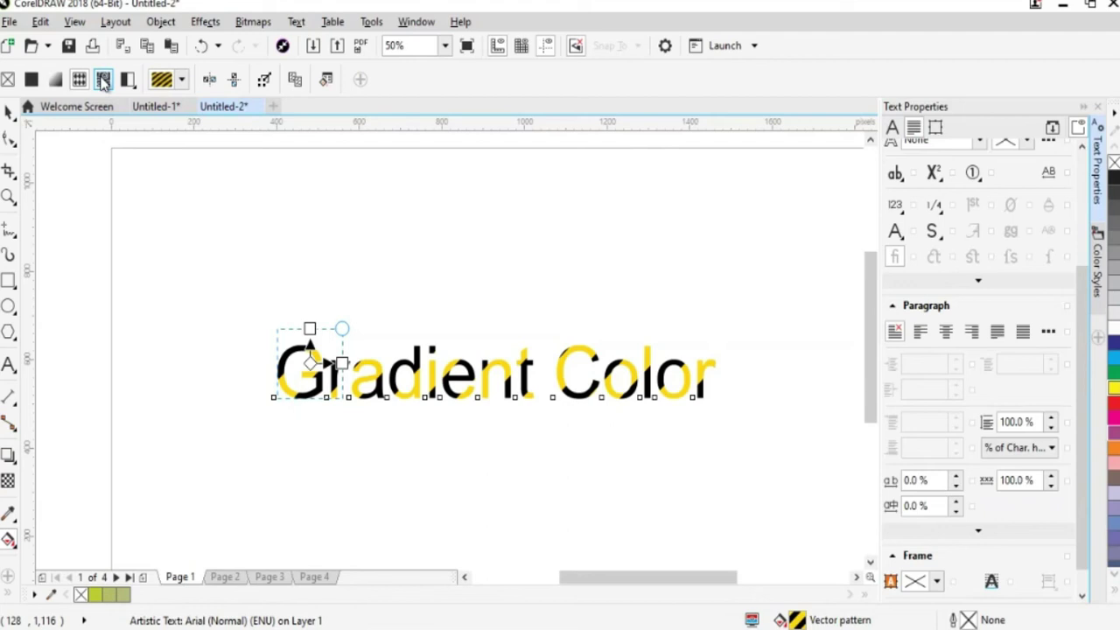
left_click(103, 80)
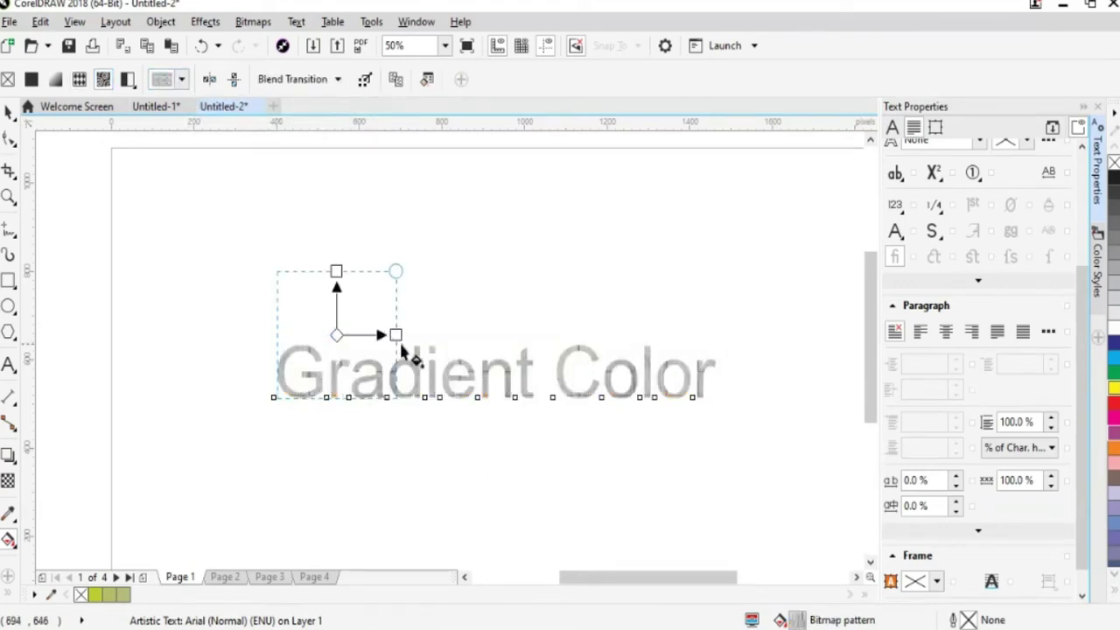
Move the bitmap pattern's origin to the start of the "G" in "Gradient Color" and enlarge its tile in width and height
left_click_drag(336, 335, 278, 373)
left_click_drag(279, 324, 280, 314)
left_click_drag(357, 364, 460, 360)
left_click_drag(280, 313, 277, 227)
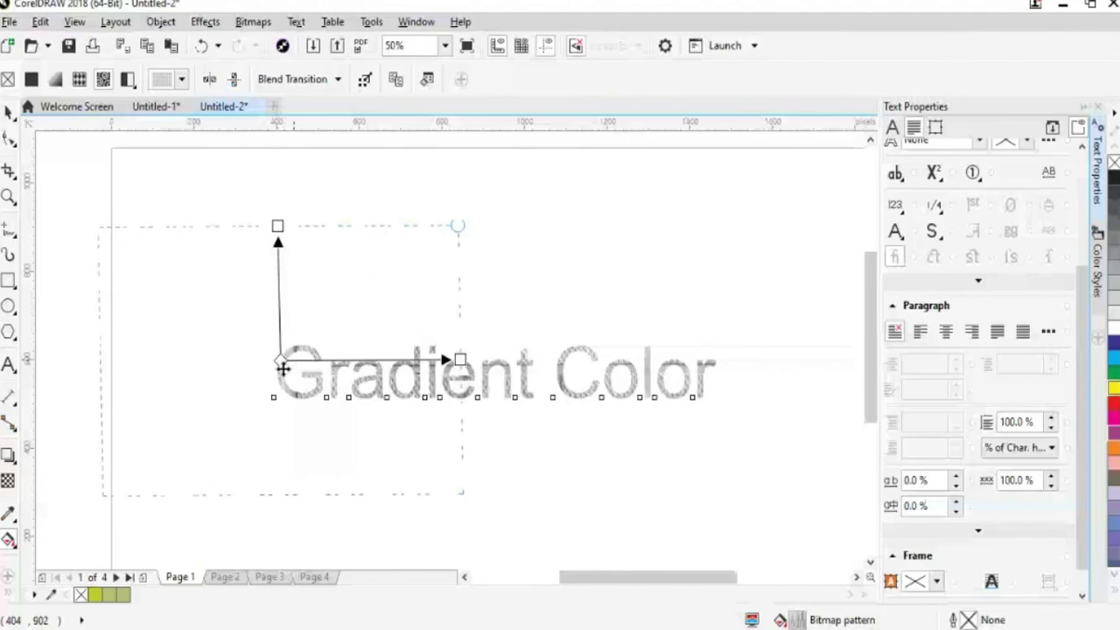
left_click_drag(280, 360, 282, 376)
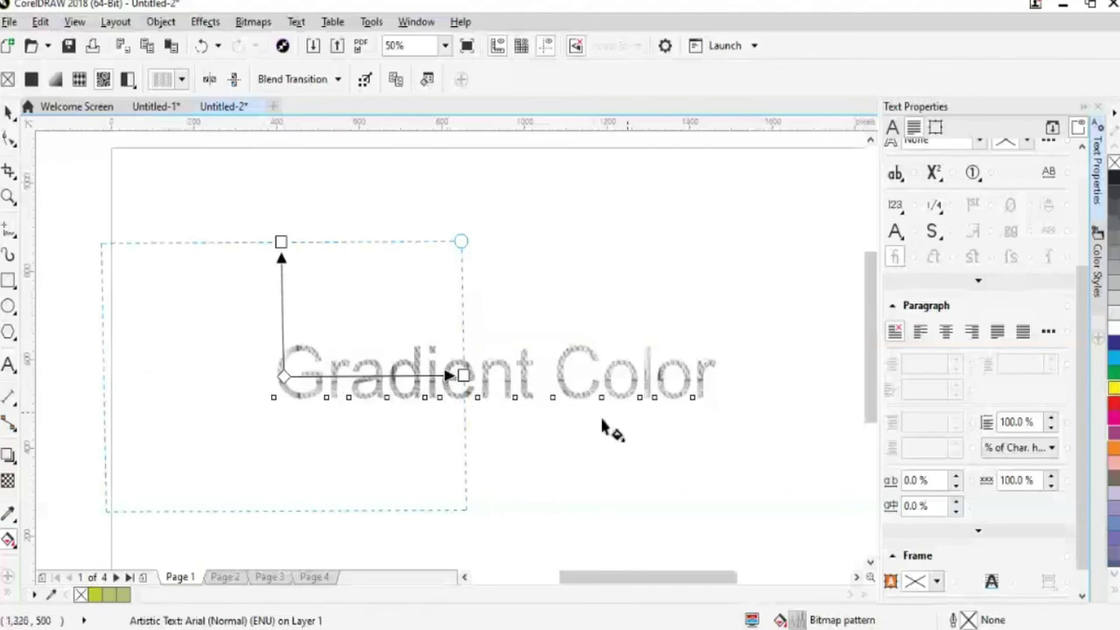
Try wider and narrower bitmap pattern tiles on the text, ending with the tile stretched to the final "r"
left_click_drag(462, 376, 631, 376)
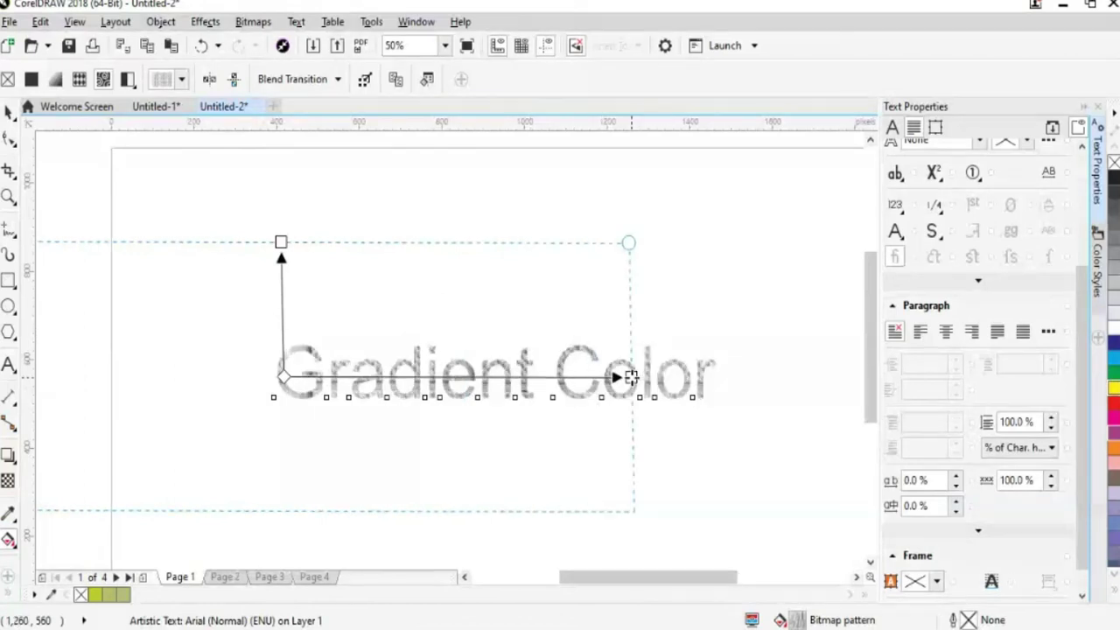
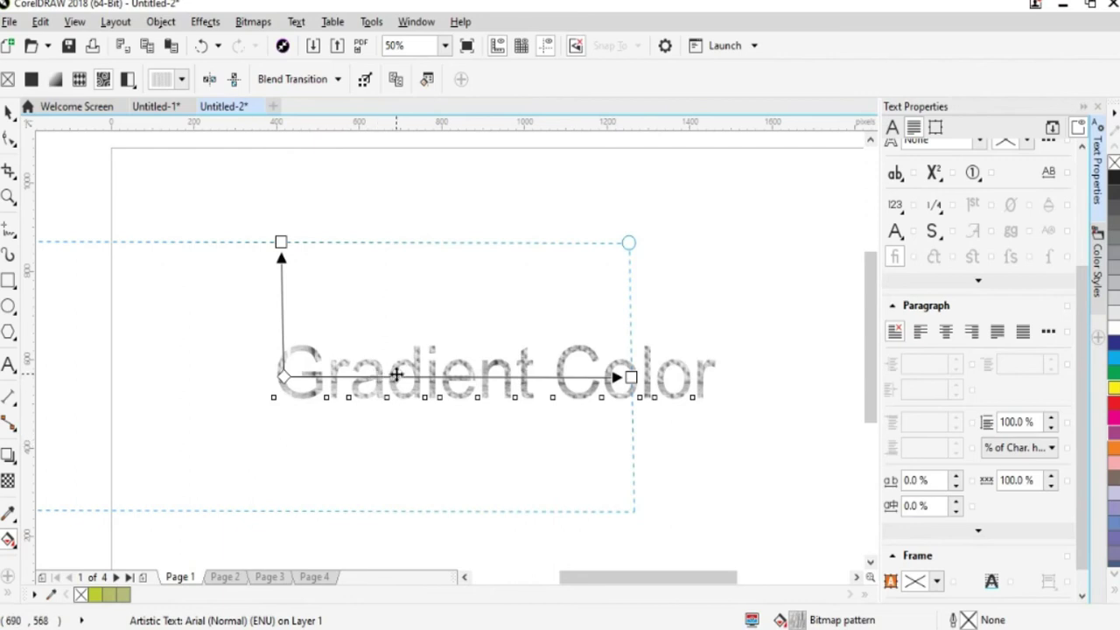
left_click_drag(631, 378, 374, 381)
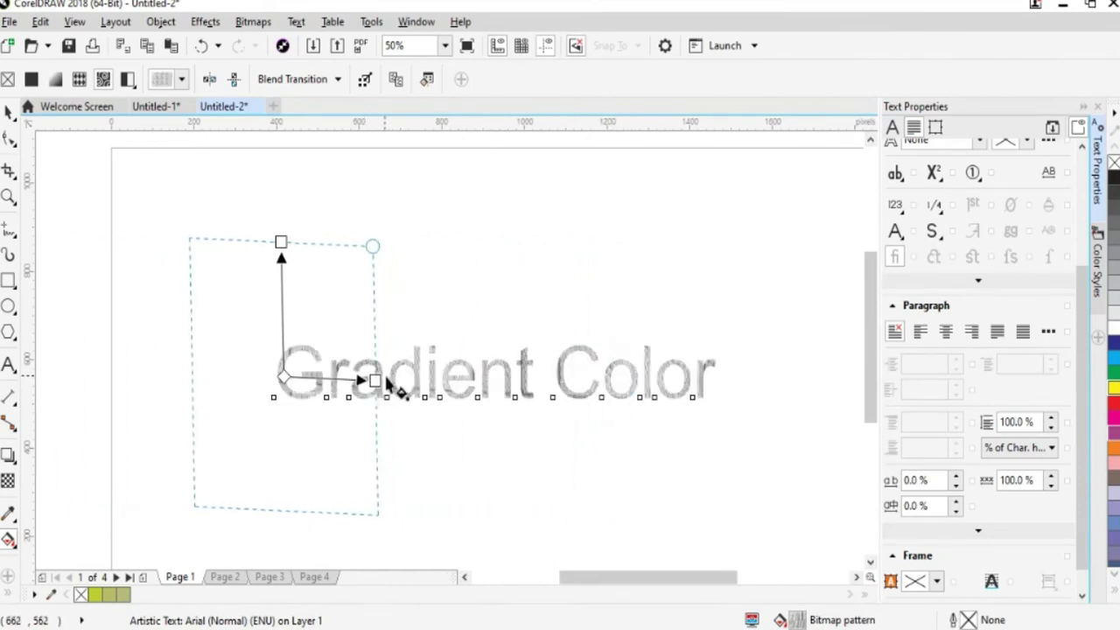
mouse_move(375, 381)
left_mouse_down()
mouse_move(467, 375)
mouse_move(359, 379)
left_mouse_up()
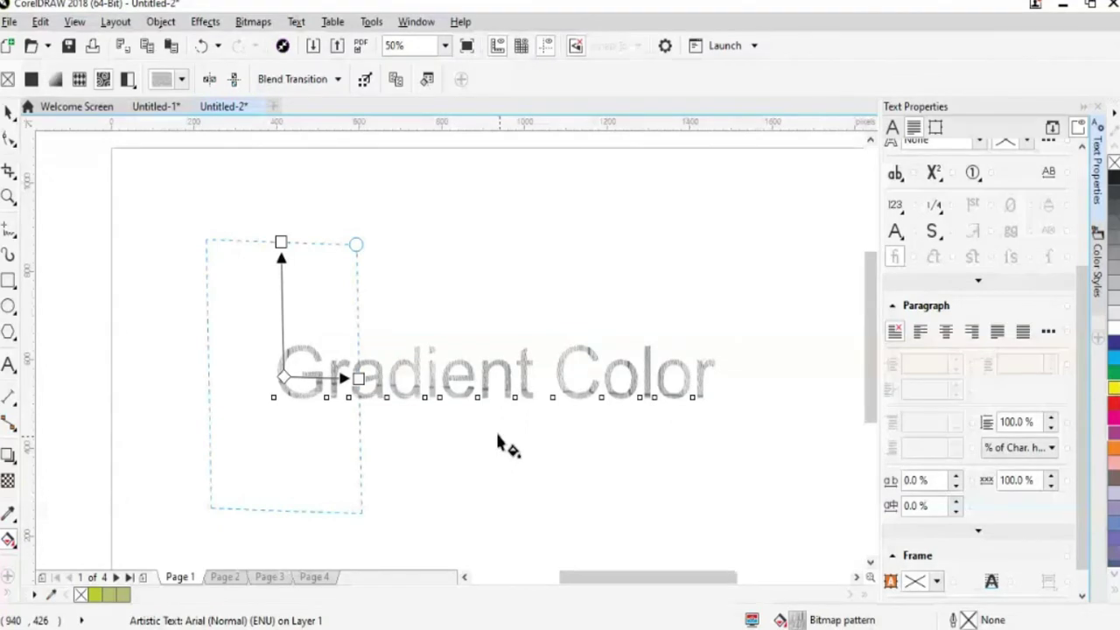
left_click_drag(357, 378, 719, 380)
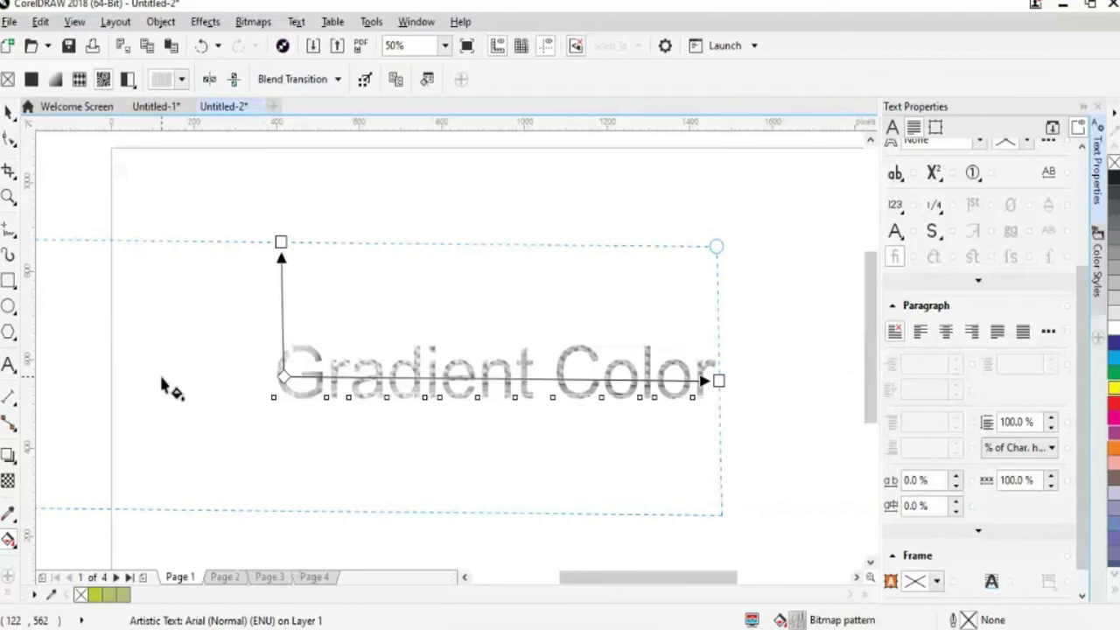
Try the three recent tan and brown bitmap patterns on the text, and apply the green Evergreen pattern
left_click(182, 80)
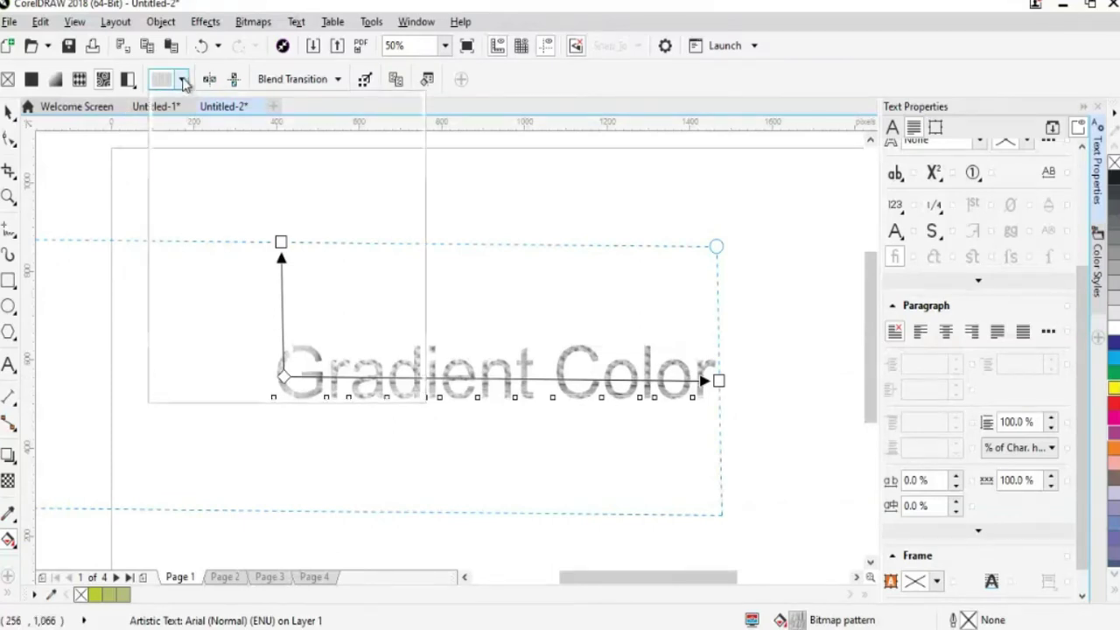
left_click(102, 80)
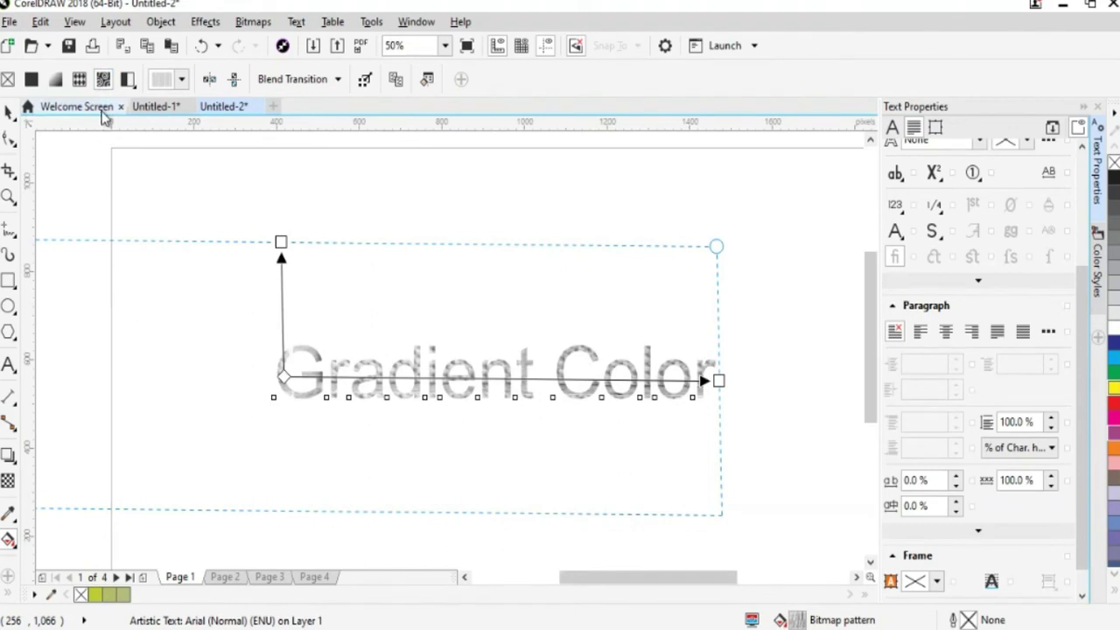
left_click(181, 80)
left_click(173, 170)
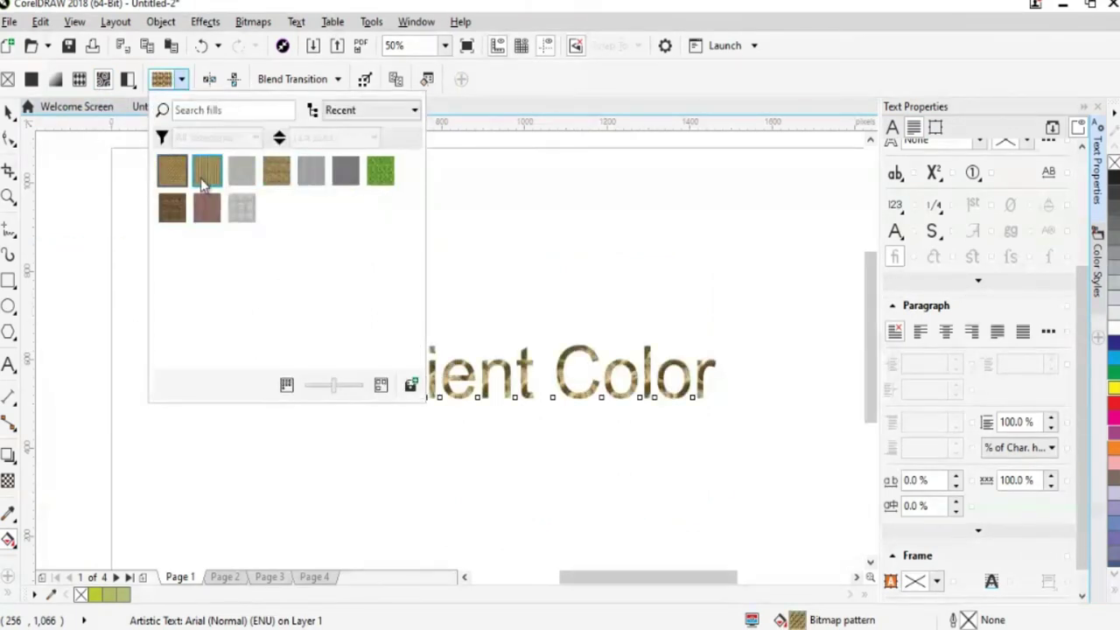
left_click(204, 180)
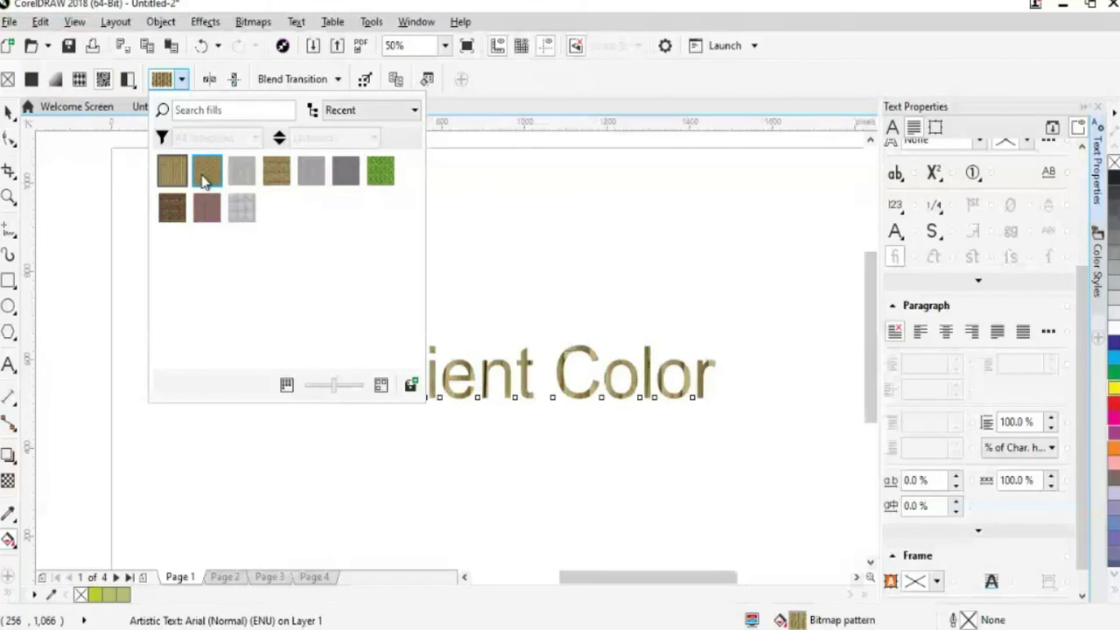
left_click(276, 171)
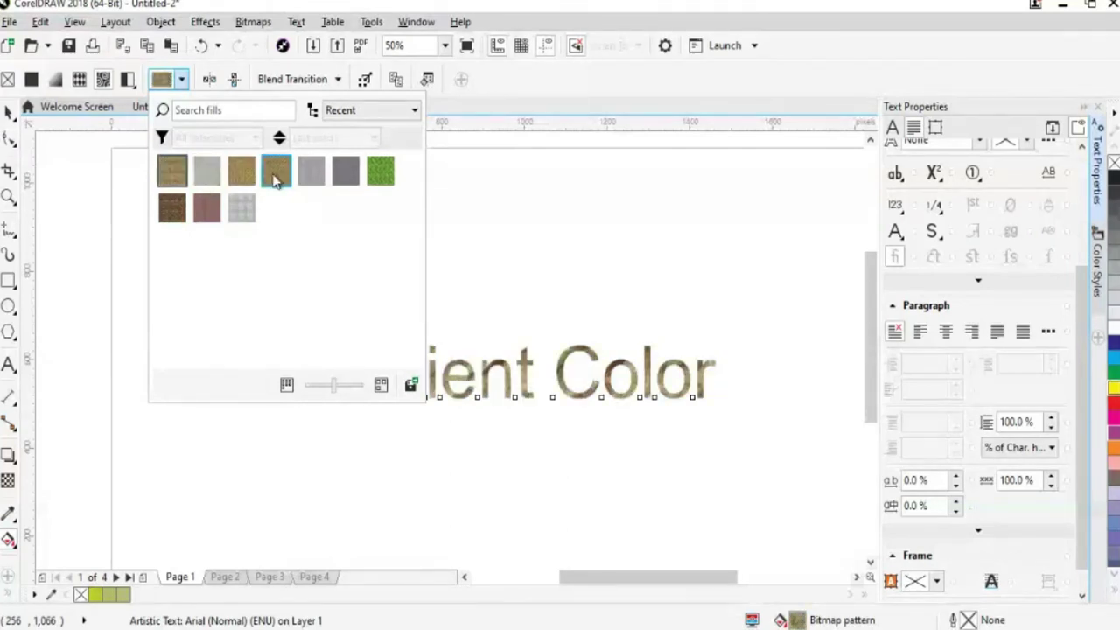
left_click(381, 174)
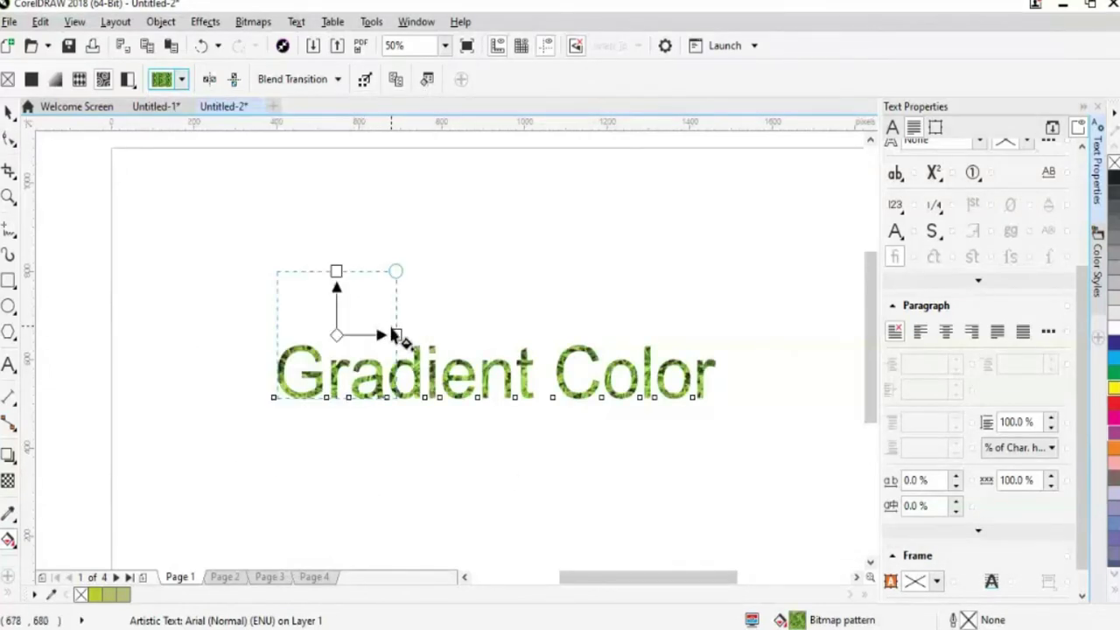
Move the Evergreen pattern's origin onto the "G", make its tile taller and stretch it almost to the final "r"
left_click_drag(337, 336, 466, 374)
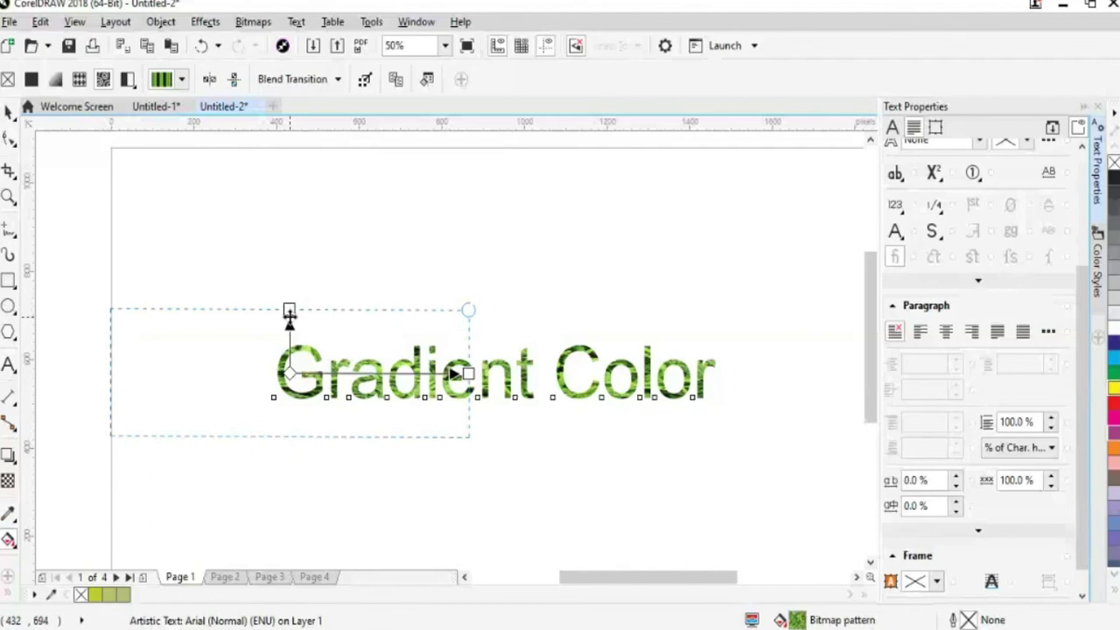
left_click_drag(290, 311, 288, 258)
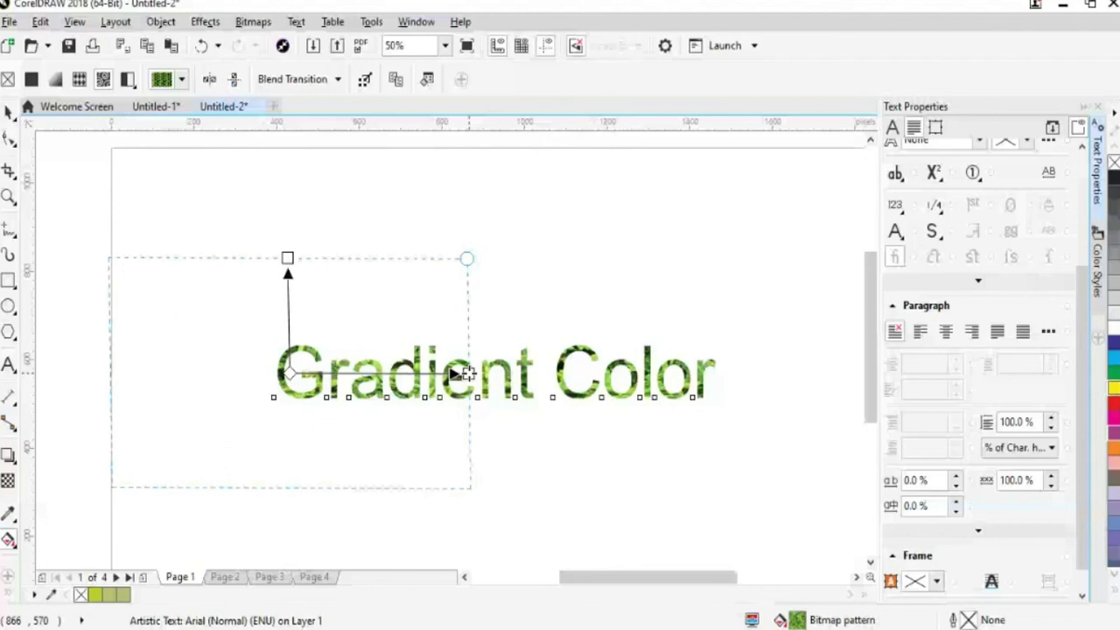
left_click_drag(461, 374, 691, 376)
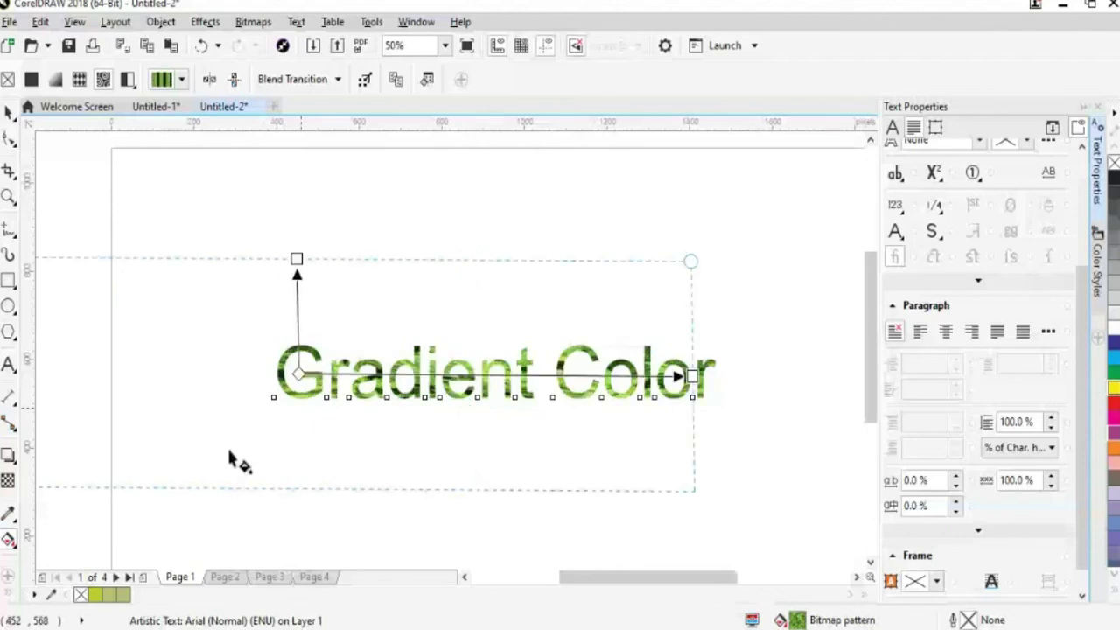
Edit the text's fill properties and replace the Evergreen bitmap pattern with Wicker
double_click(798, 620)
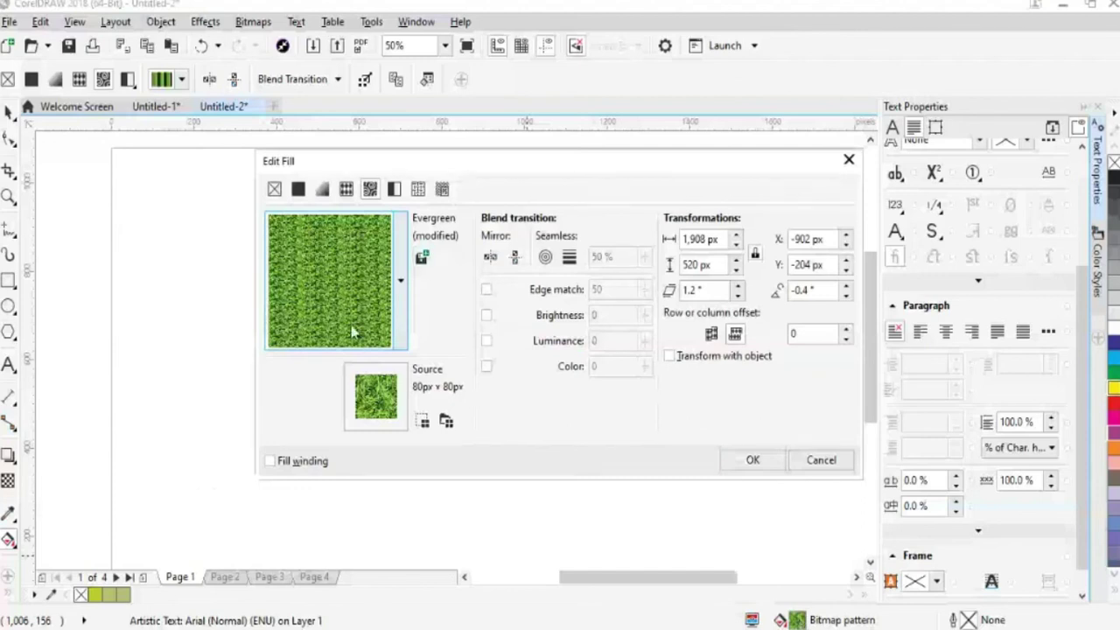
left_click(342, 278)
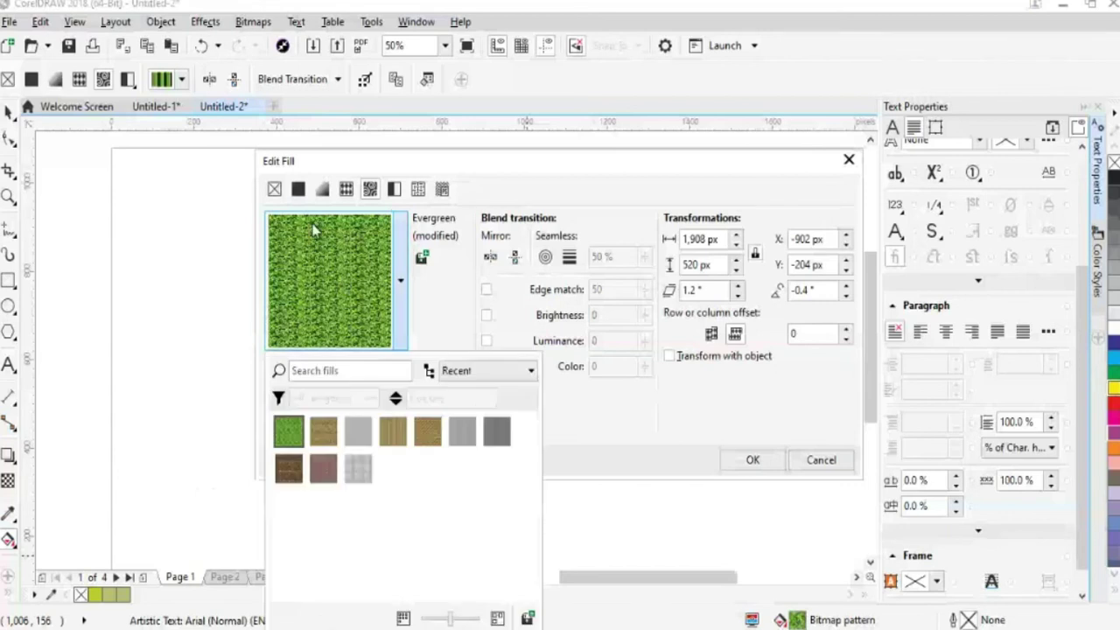
left_click(401, 308)
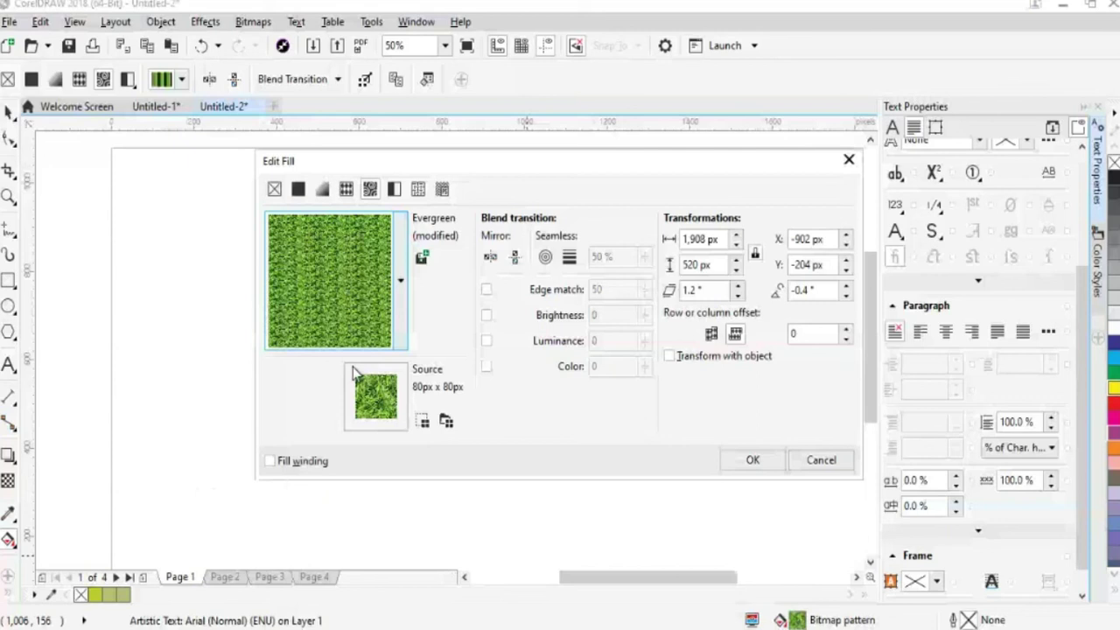
left_click(401, 280)
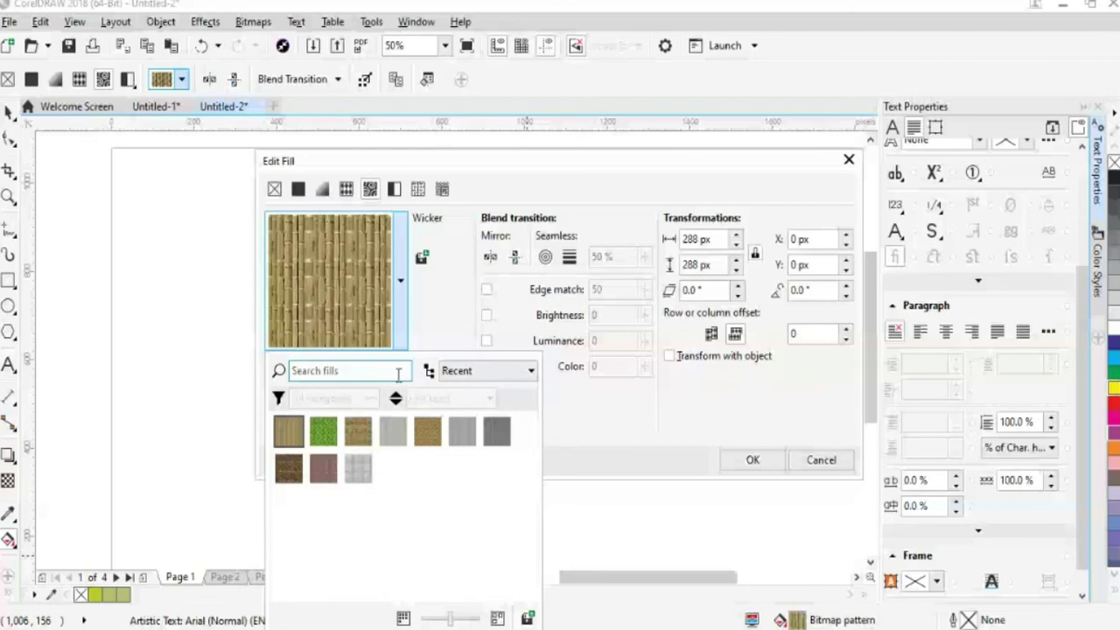
left_click(358, 430)
left_click(323, 430)
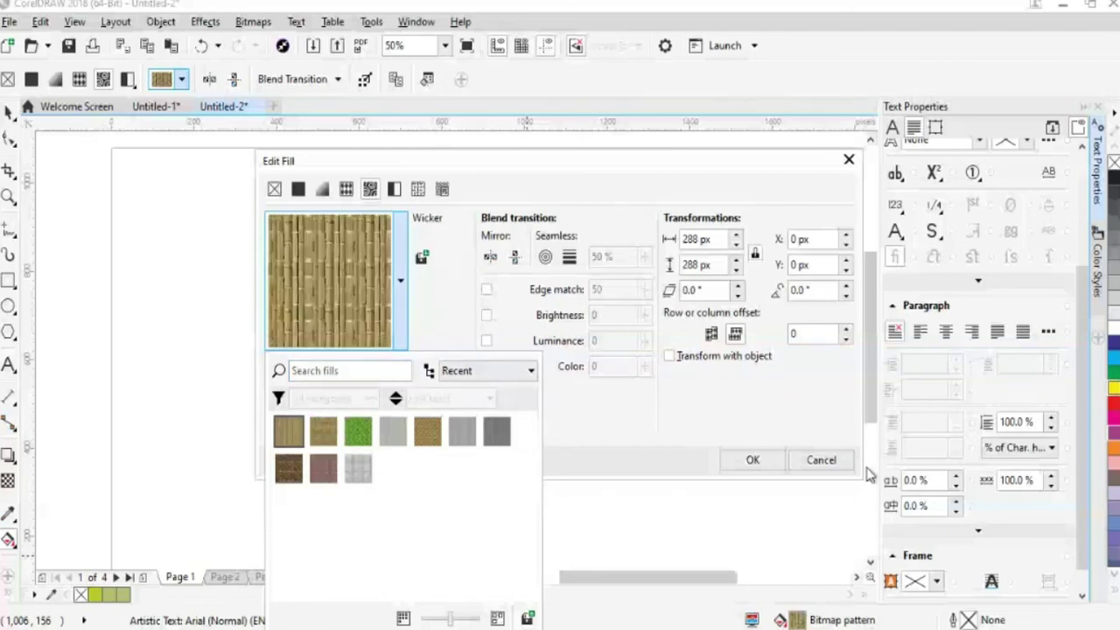
left_click(753, 461)
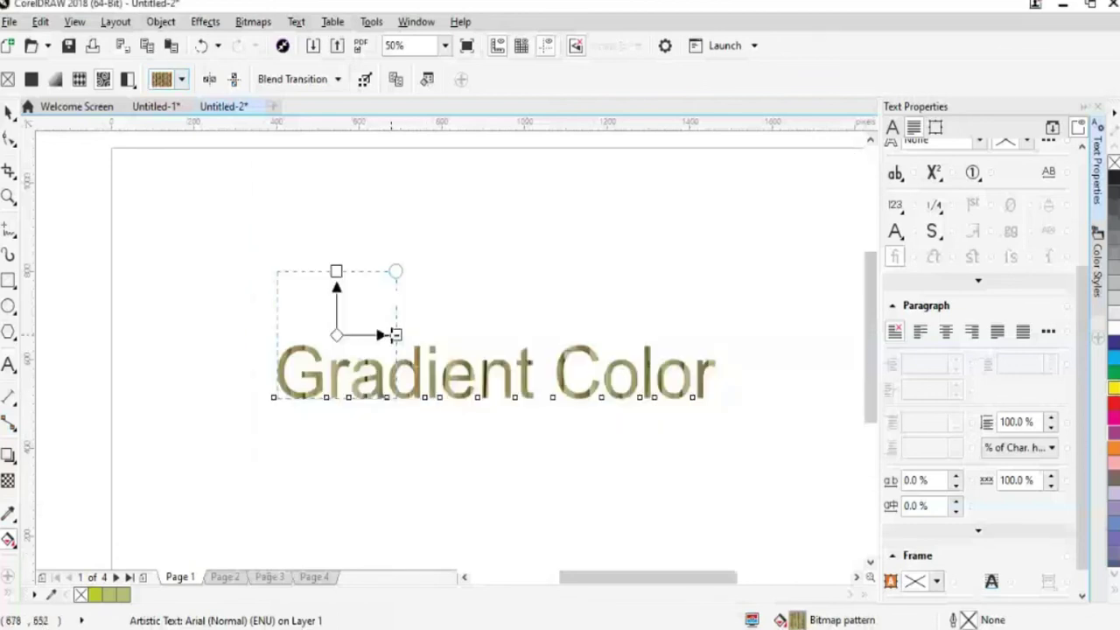
Move the Wicker pattern's origin onto the "G" and enlarge its tile so it reaches the final "r"
left_click_drag(395, 335, 449, 337)
left_click_drag(335, 293, 299, 270)
left_click_drag(455, 378, 700, 378)
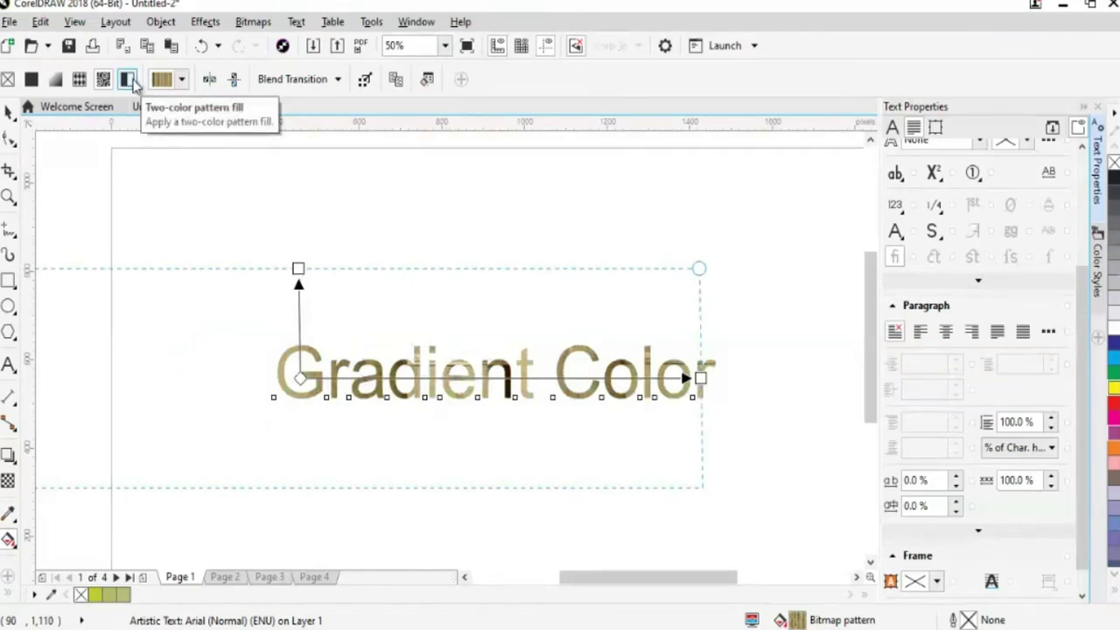
Switch the text to a two-color pattern fill and set its front color to red #CF1414
left_click(128, 80)
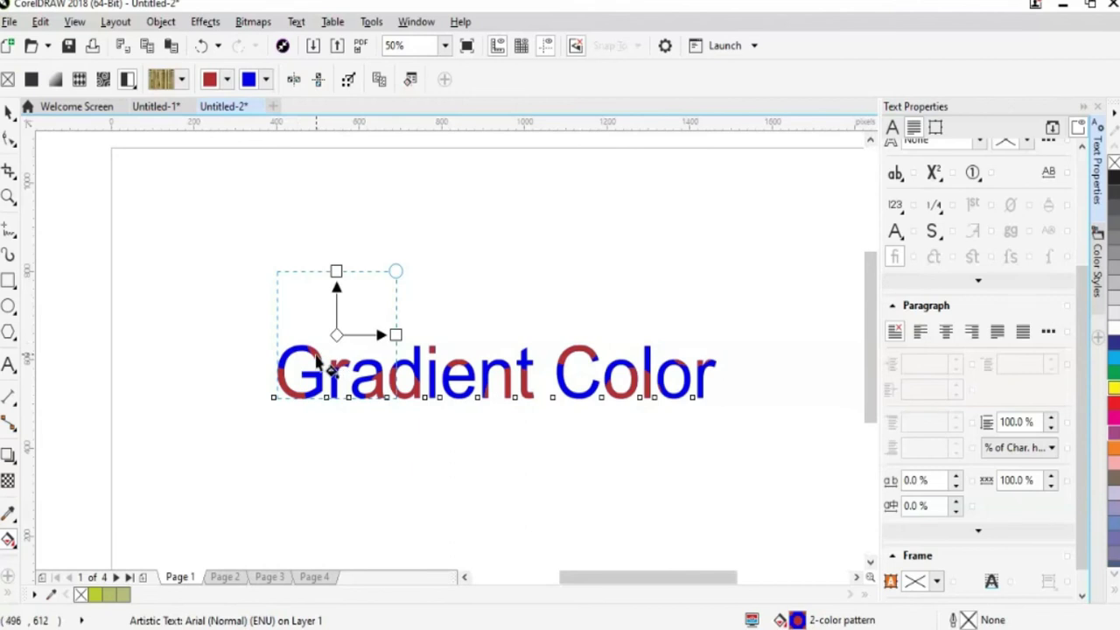
left_click(229, 85)
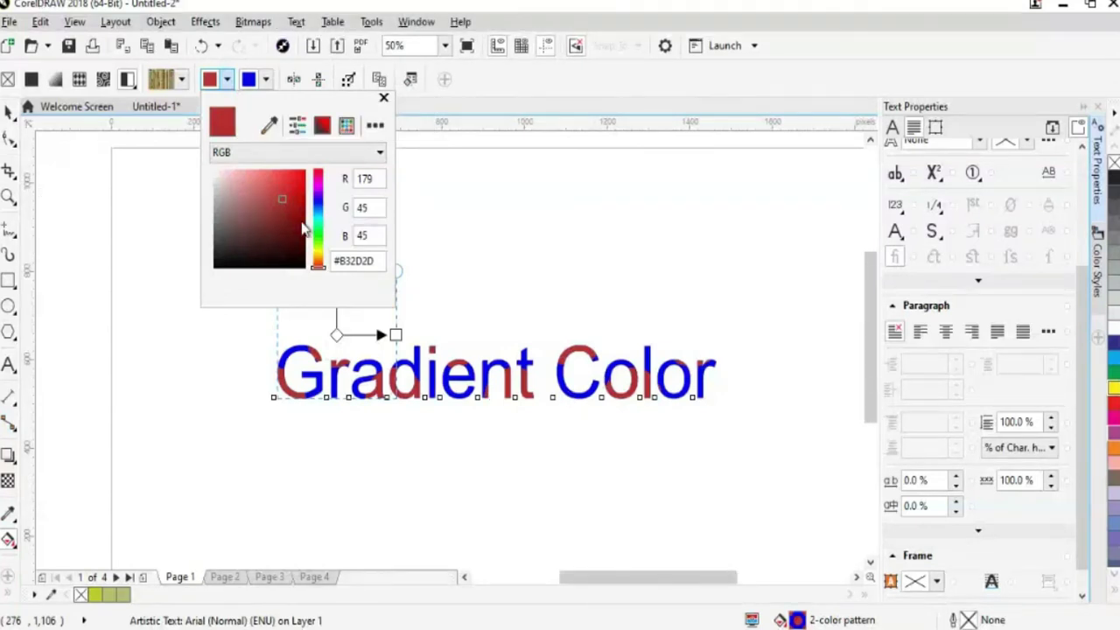
left_click(284, 184)
mouse_move(284, 184)
left_mouse_down()
mouse_move(205, 202)
mouse_move(230, 225)
mouse_move(290, 192)
left_mouse_up()
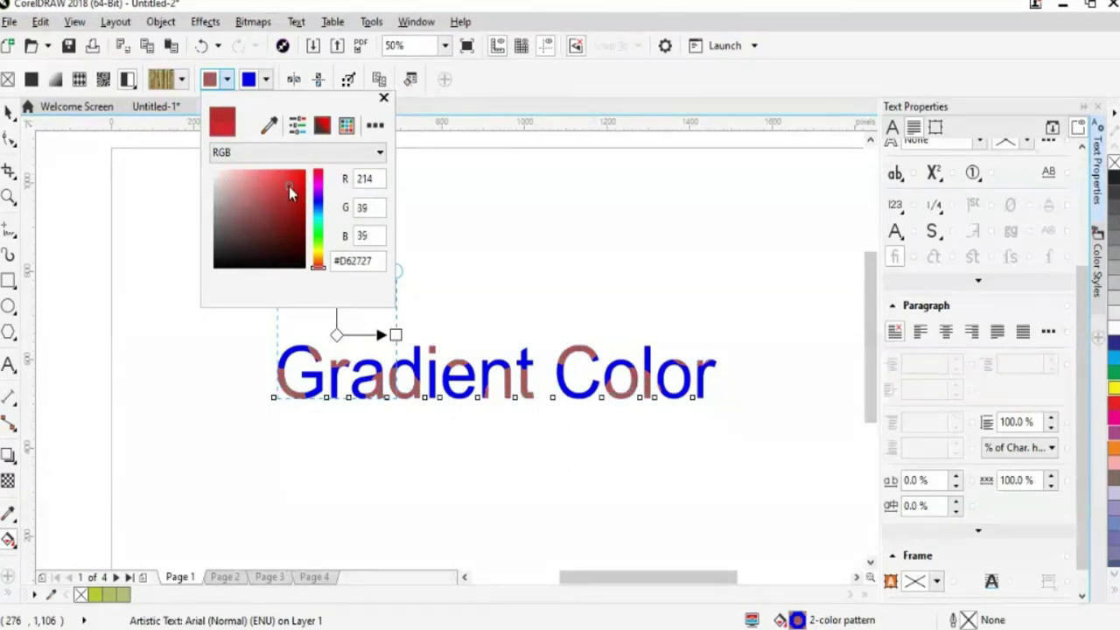
left_click(295, 187)
left_click(294, 193)
left_click(296, 188)
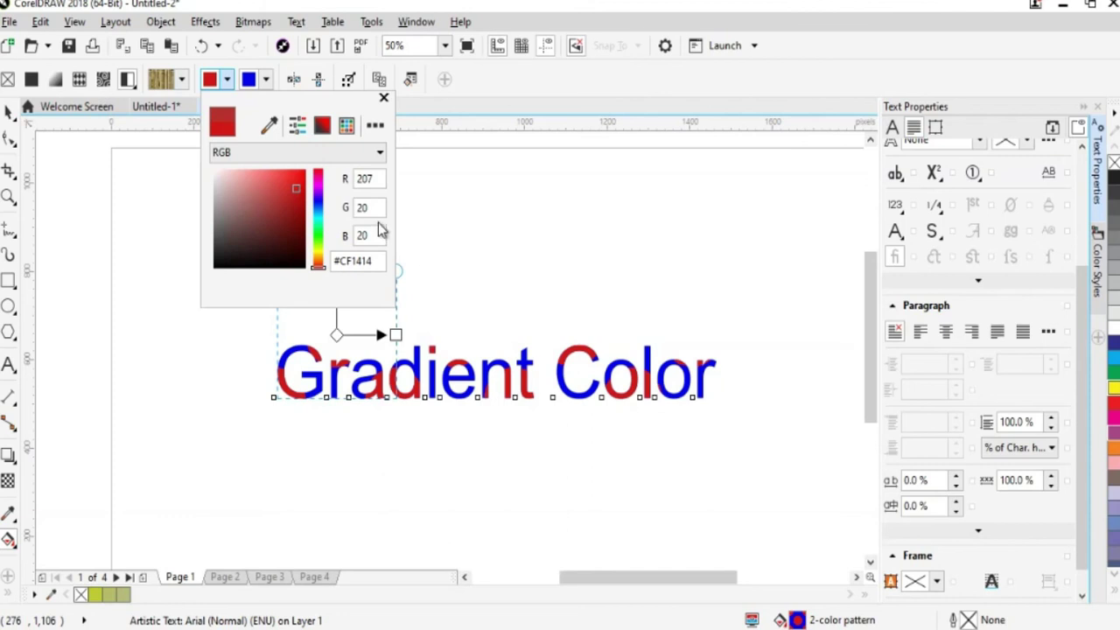
left_click(530, 267)
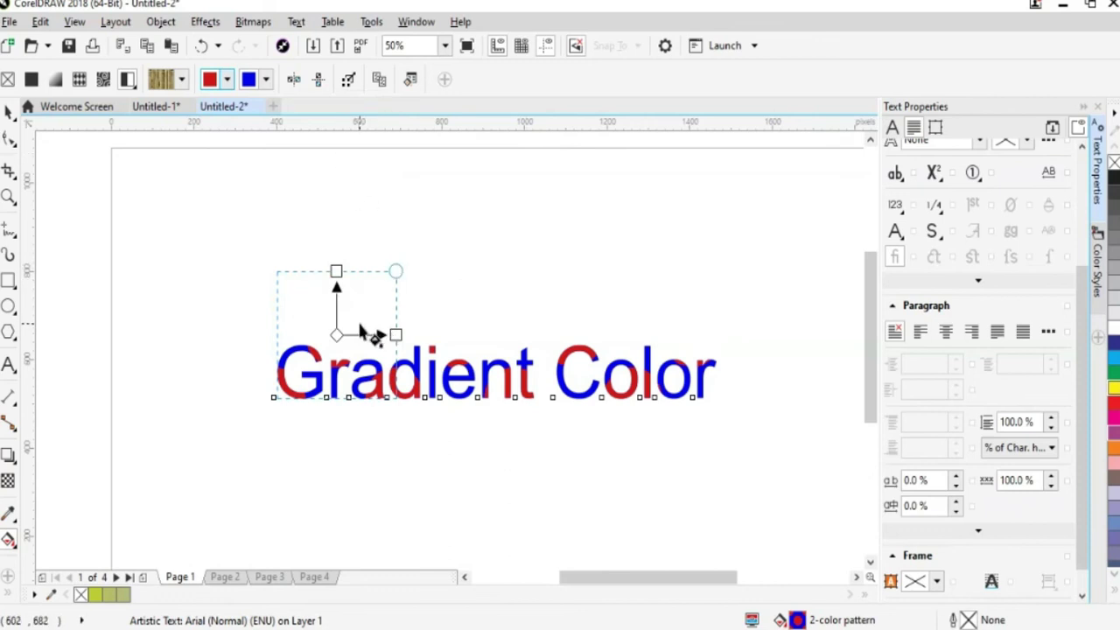
Move the two-color pattern's origin onto the "G", make its tile taller and widen it to the middle of "Color"
left_click_drag(337, 334, 303, 370)
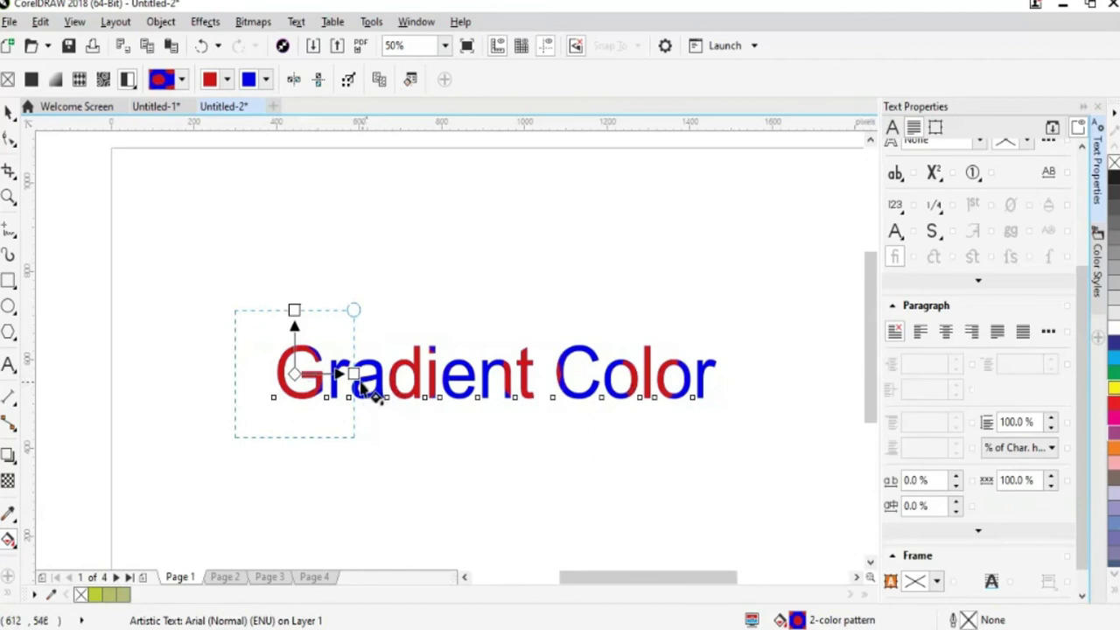
left_click_drag(362, 372, 448, 371)
left_click_drag(294, 309, 291, 215)
left_click_drag(446, 371, 585, 375)
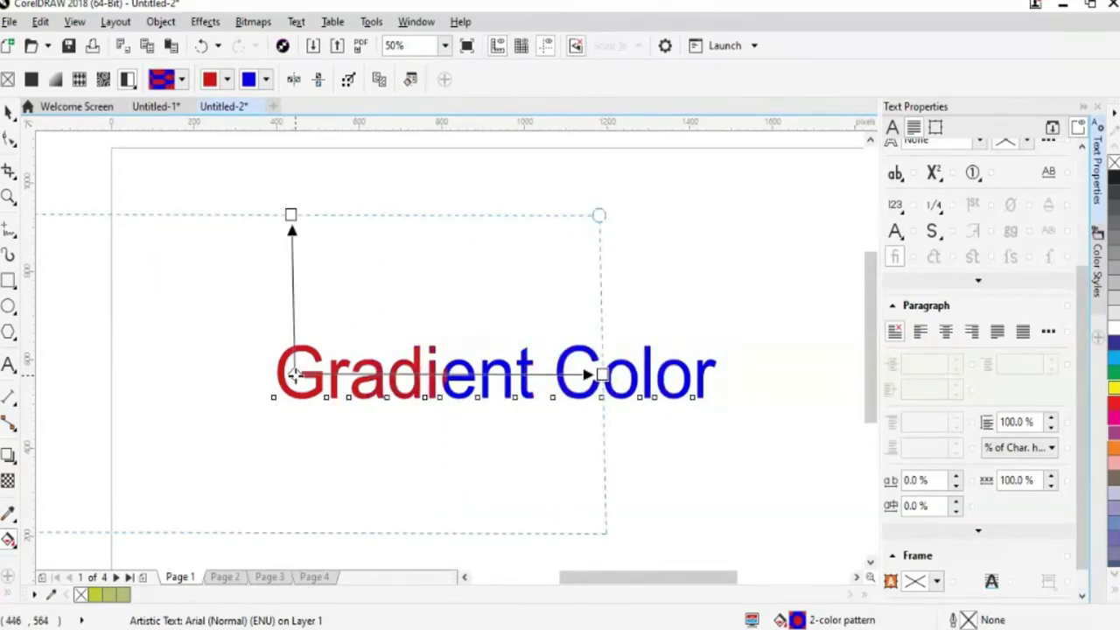
left_click_drag(295, 375, 295, 382)
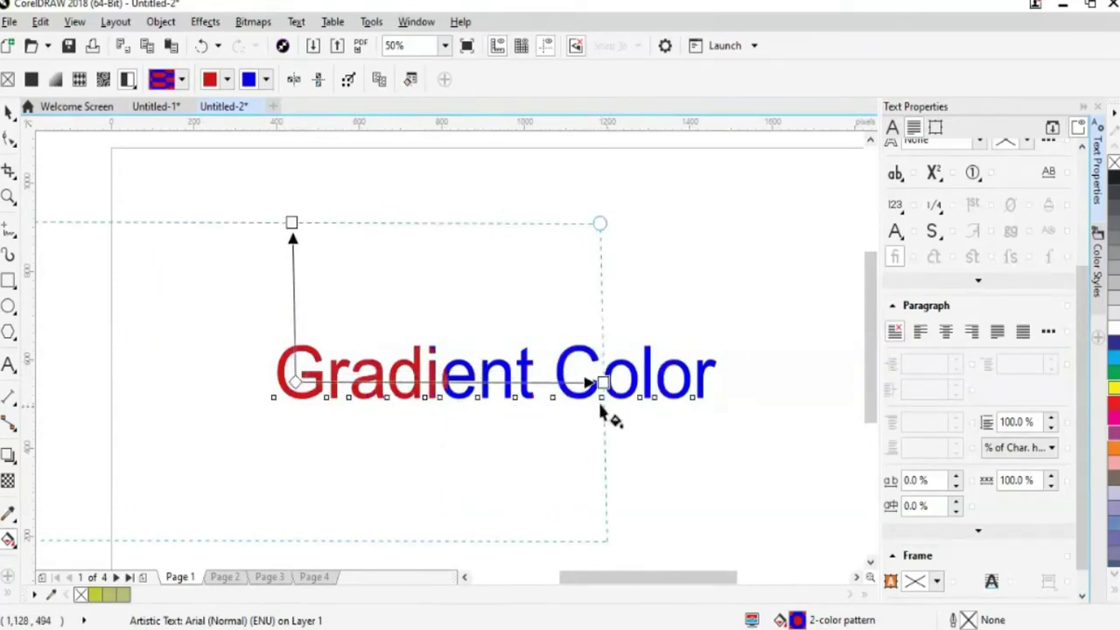
left_click_drag(601, 391, 631, 389)
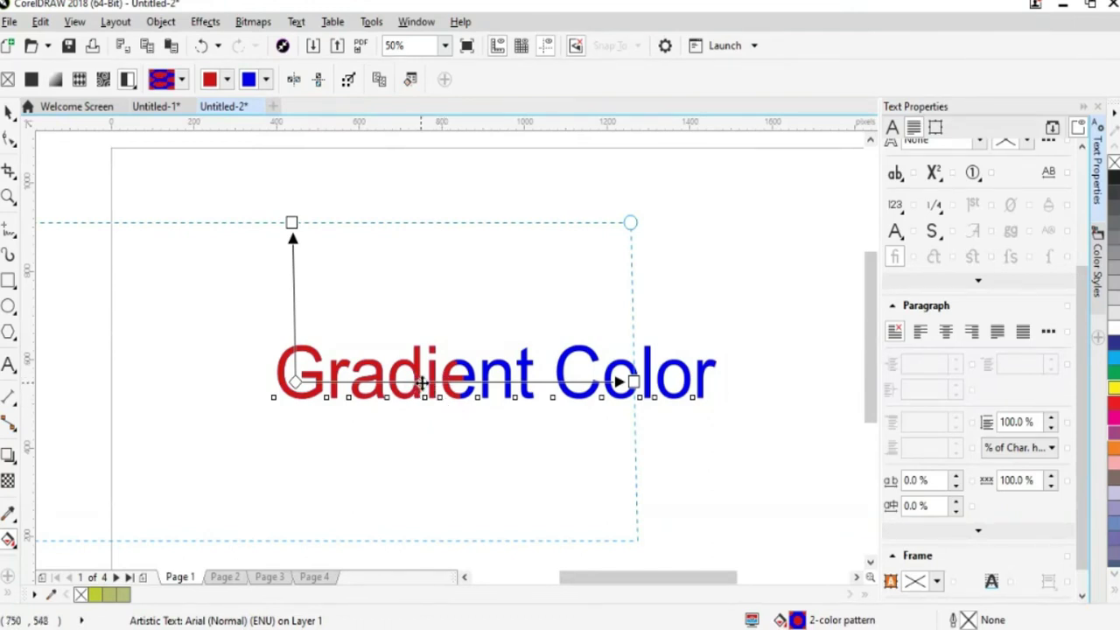
Deselect the text to inspect the red and blue fill, and reselect it with the Interactive Fill tool
left_click(9, 112)
left_click(435, 262)
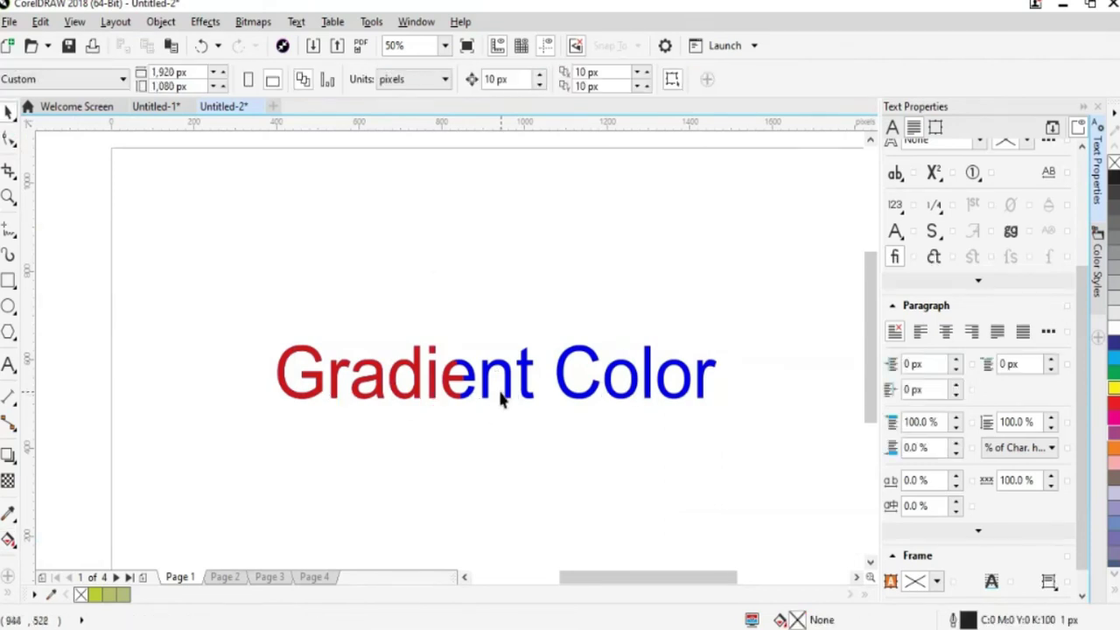
left_click(486, 384)
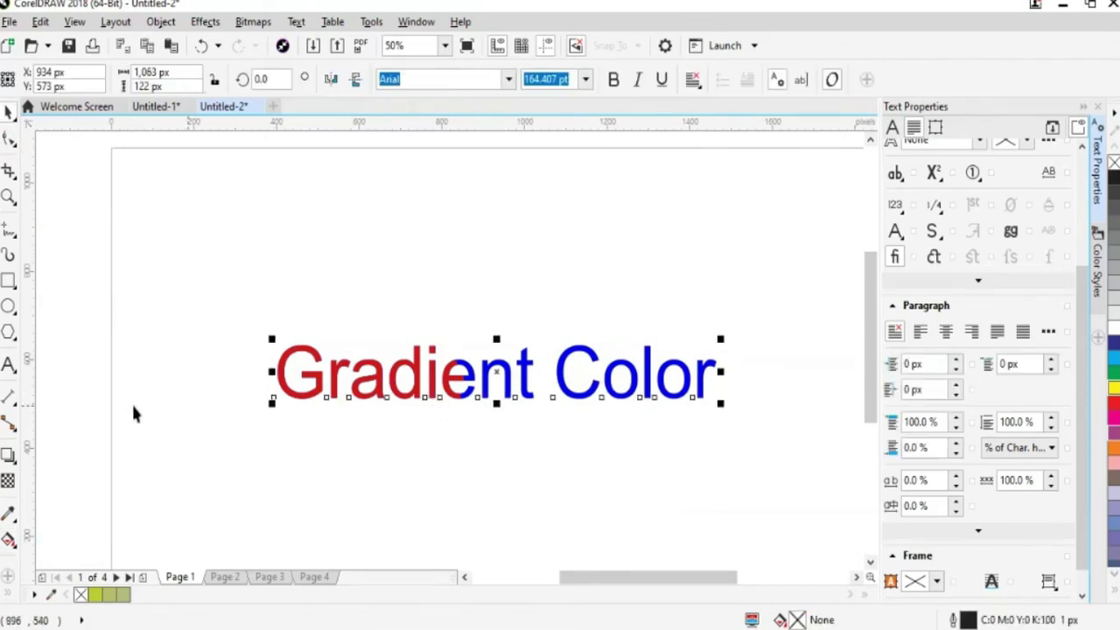
left_click(8, 537)
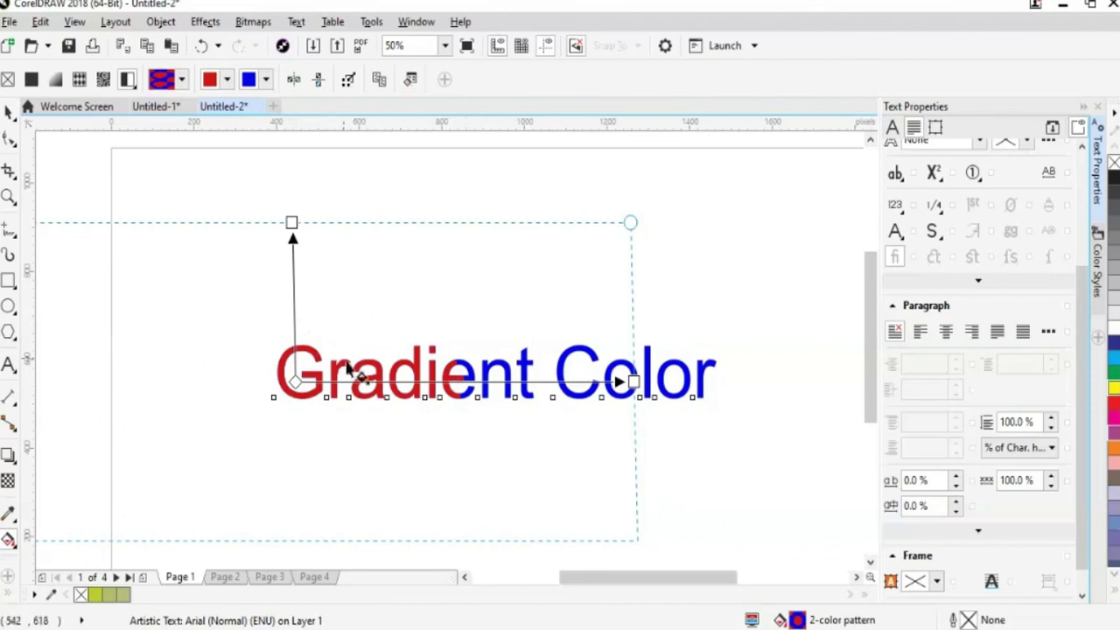
Mute the two-color pattern's front color to a brownish red, set its back color to #2424C7, and deselect the text
left_click_drag(451, 383, 633, 382)
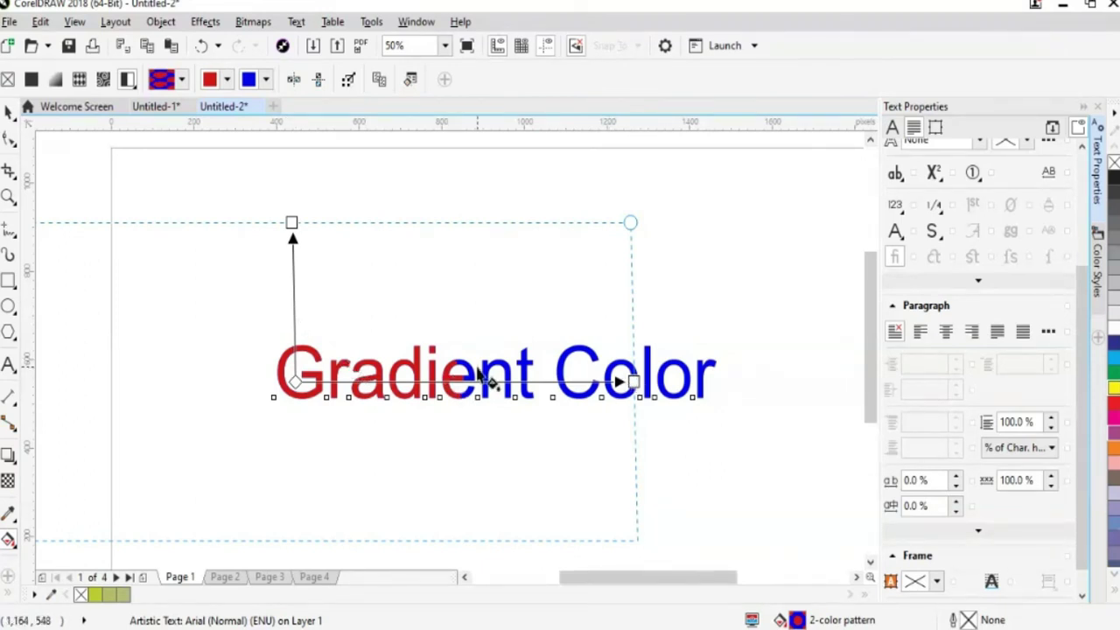
left_click(226, 79)
mouse_move(289, 194)
left_mouse_down()
mouse_move(269, 208)
mouse_move(288, 213)
mouse_move(284, 230)
mouse_move(327, 184)
mouse_move(269, 190)
mouse_move(316, 228)
mouse_move(329, 194)
left_mouse_up()
left_click(265, 79)
left_click(265, 80)
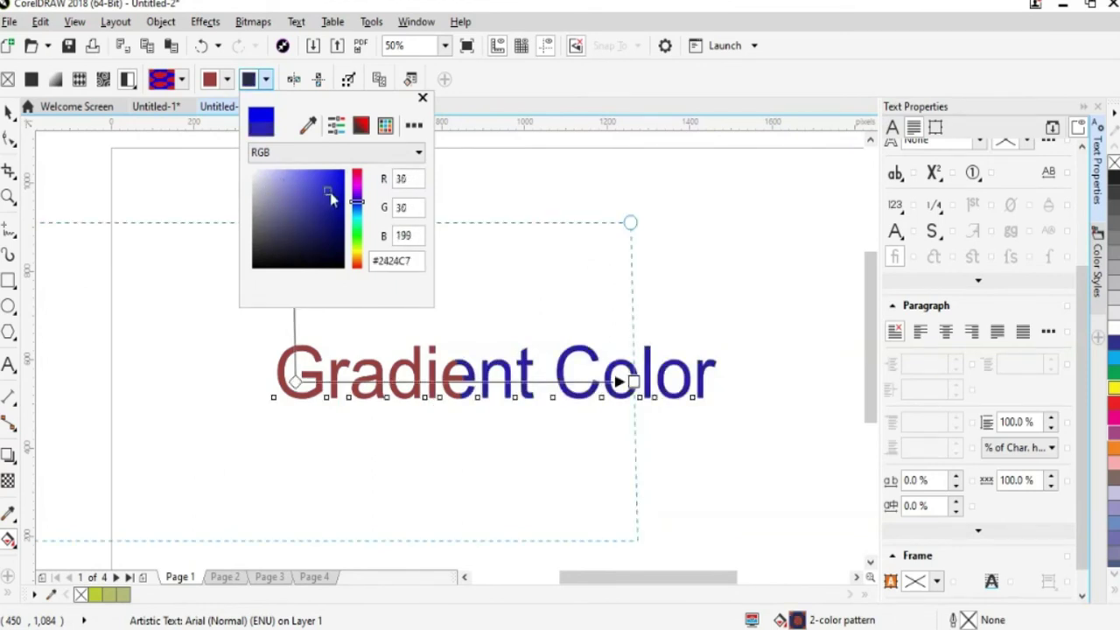
left_click(62, 142)
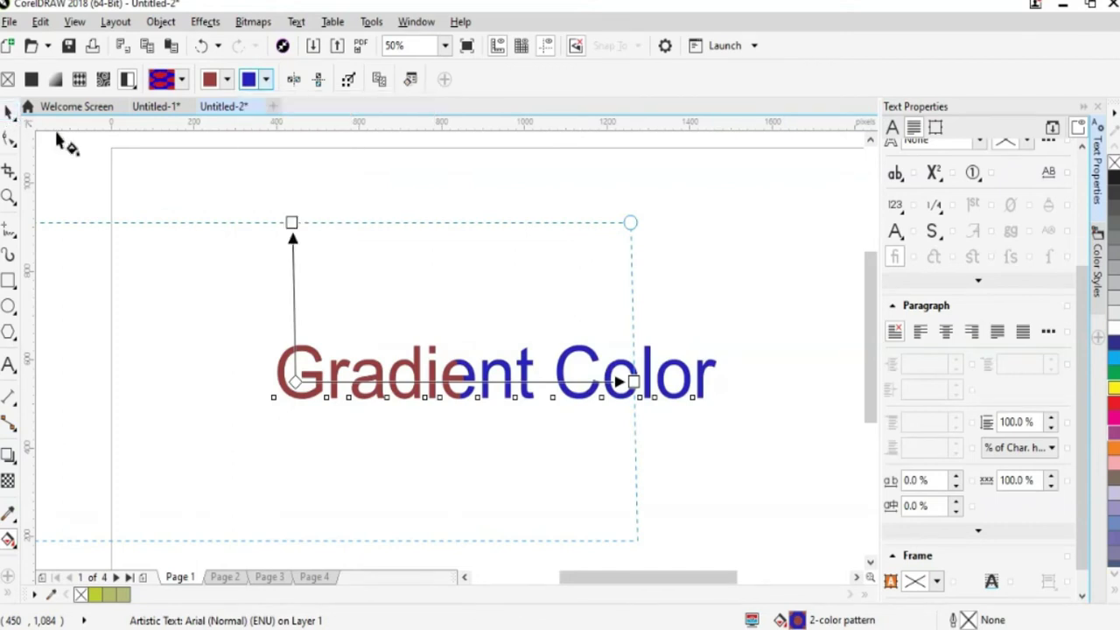
left_click(229, 302)
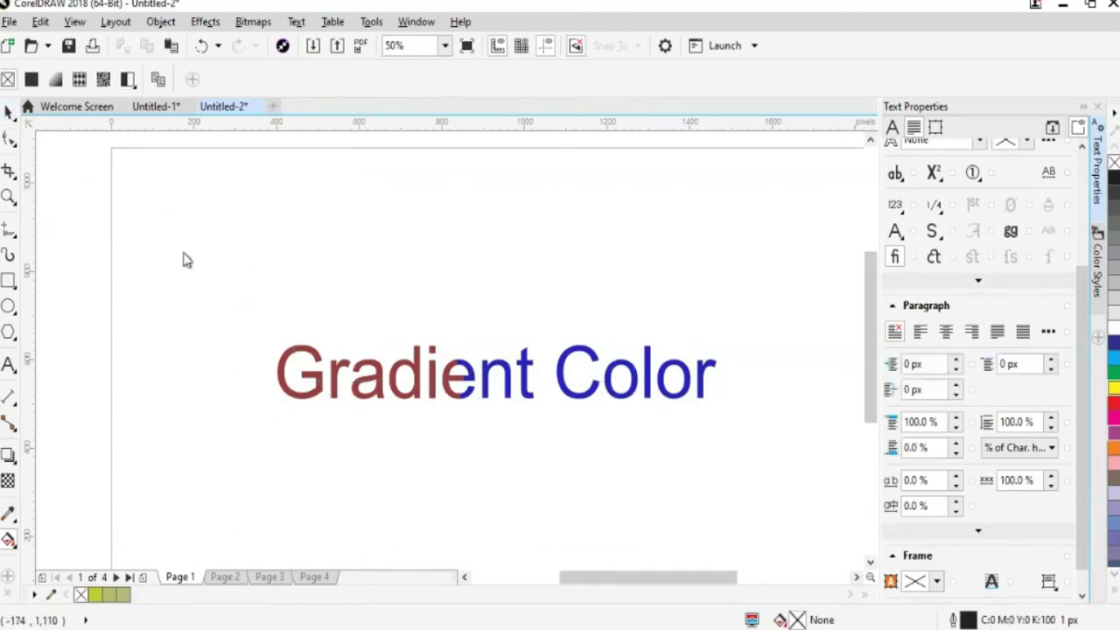
Reselect the text, switch it to a fountain fill, and move the gradient's start node just outside the "G"
double_click(340, 395)
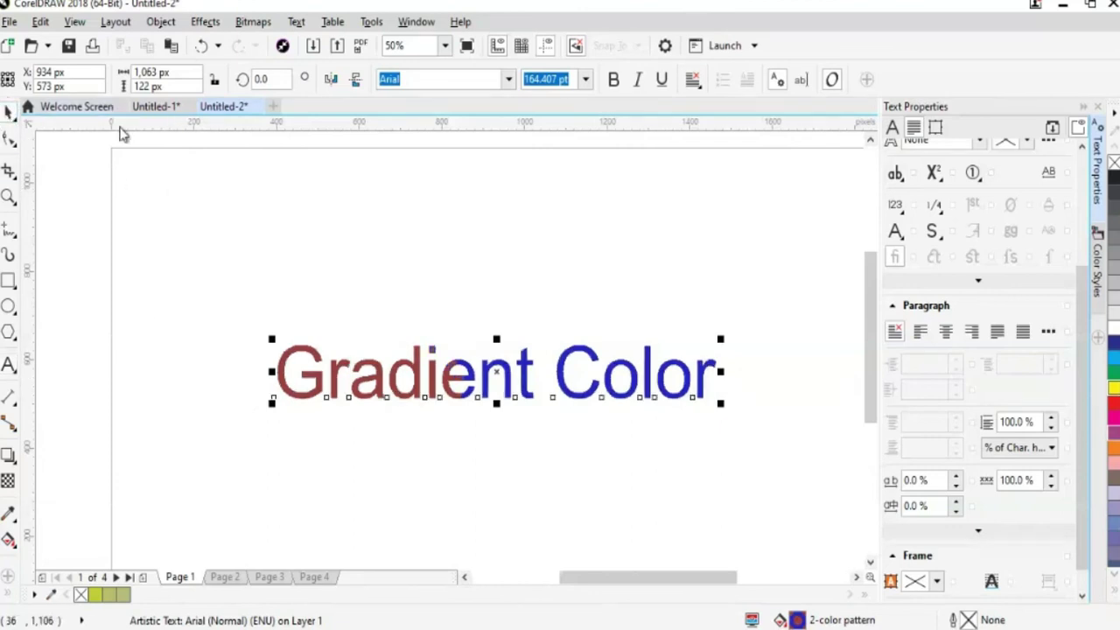
left_click(8, 540)
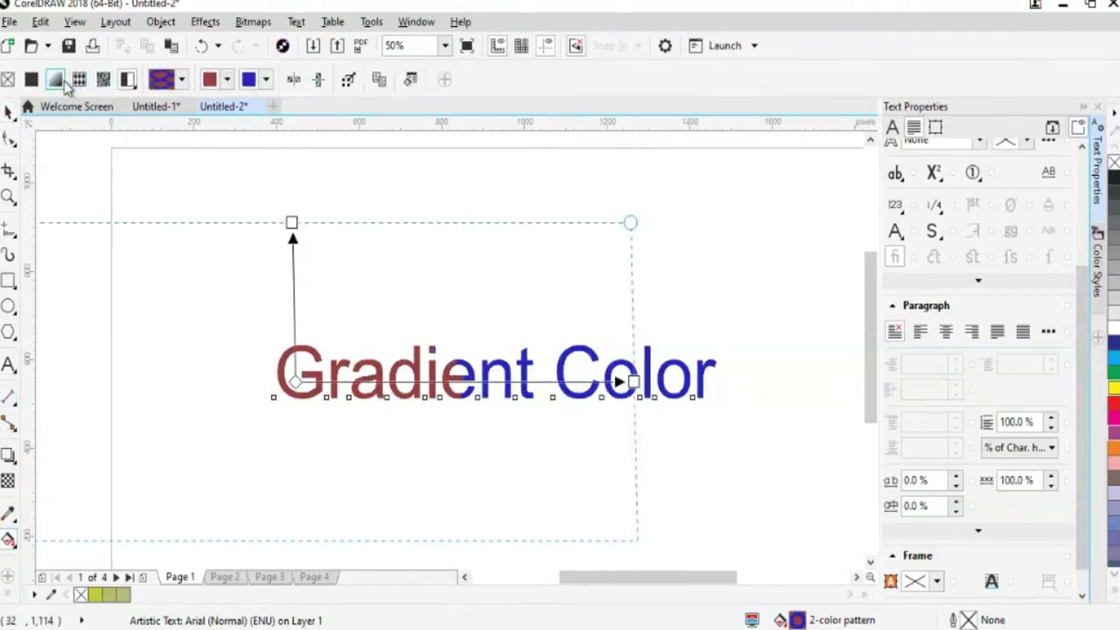
left_click(60, 79)
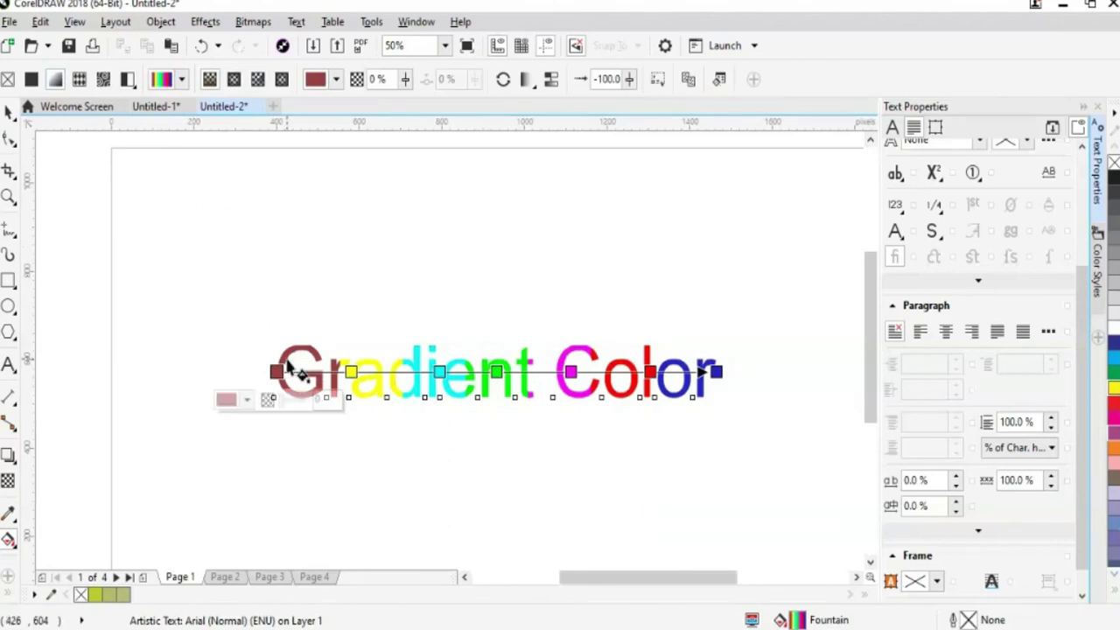
left_click_drag(277, 371, 257, 373)
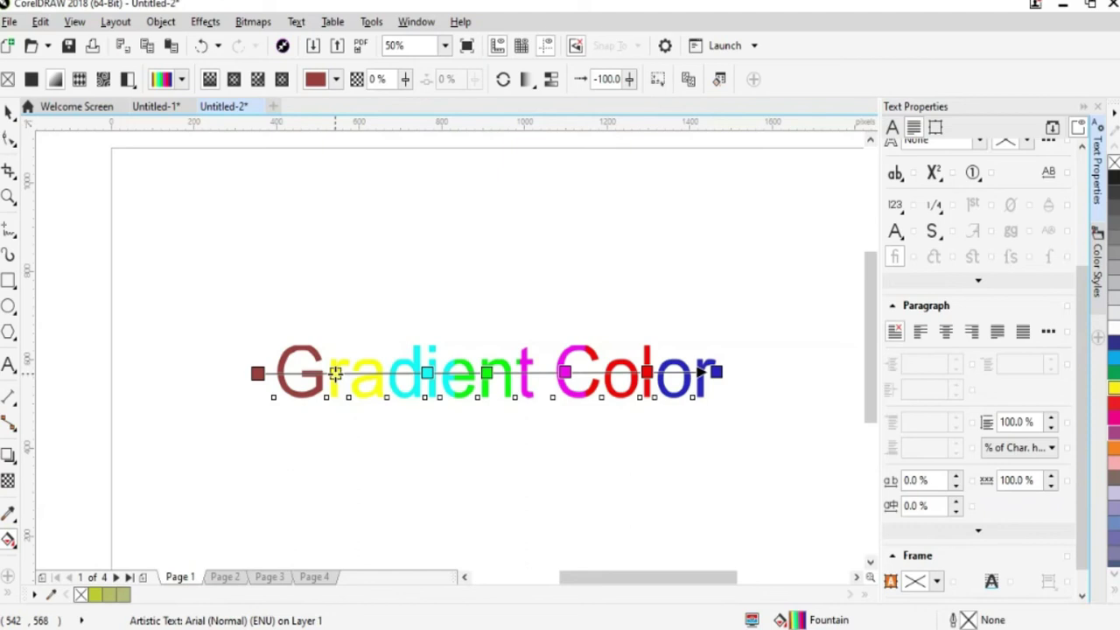
Set the color of the gradient's end node by the final "r" to near-black #1A1A26
left_click(335, 375)
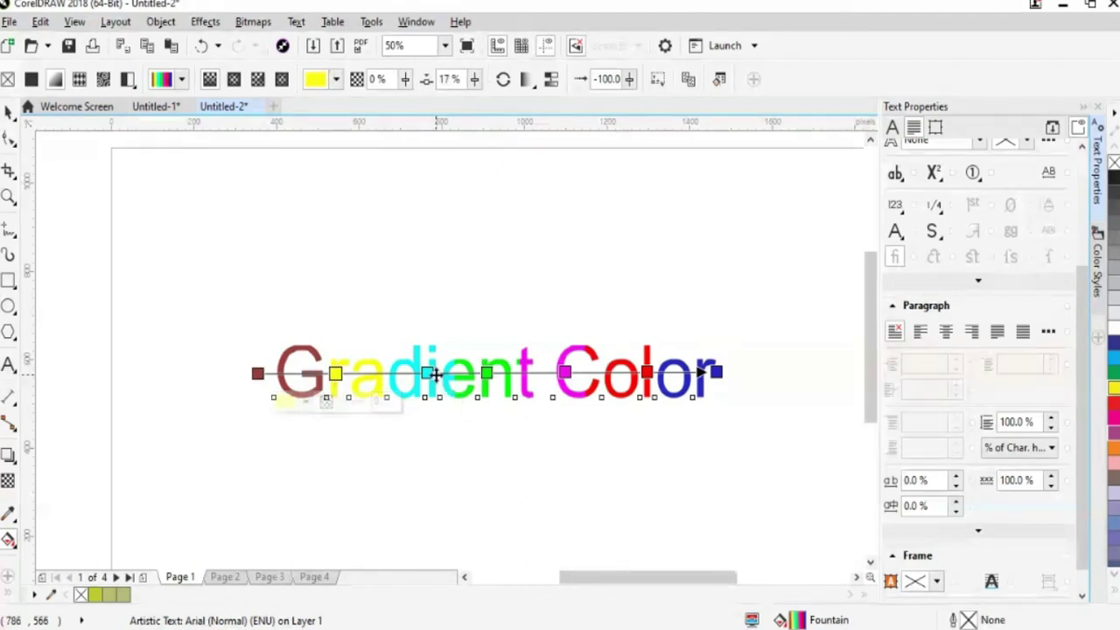
left_click(716, 373)
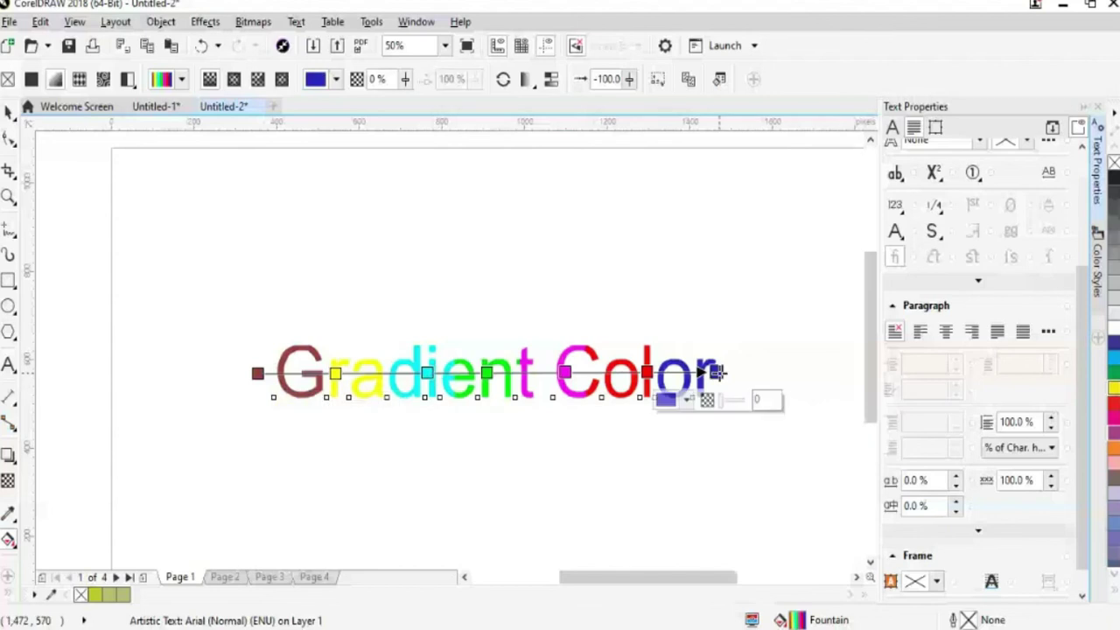
left_click(686, 401)
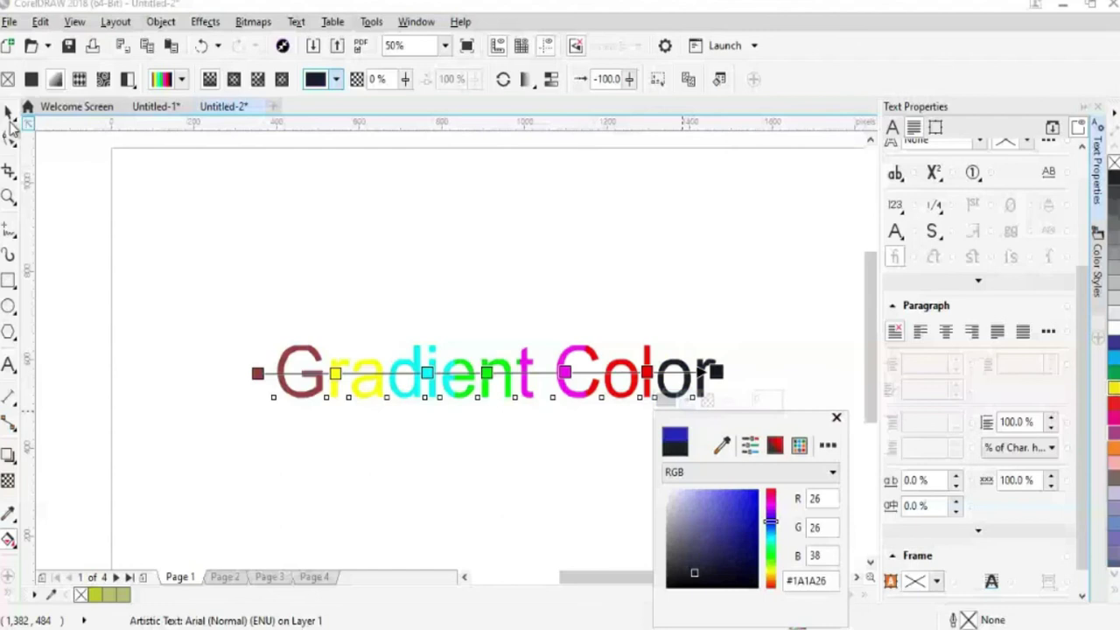
left_click(420, 418)
left_click(506, 399)
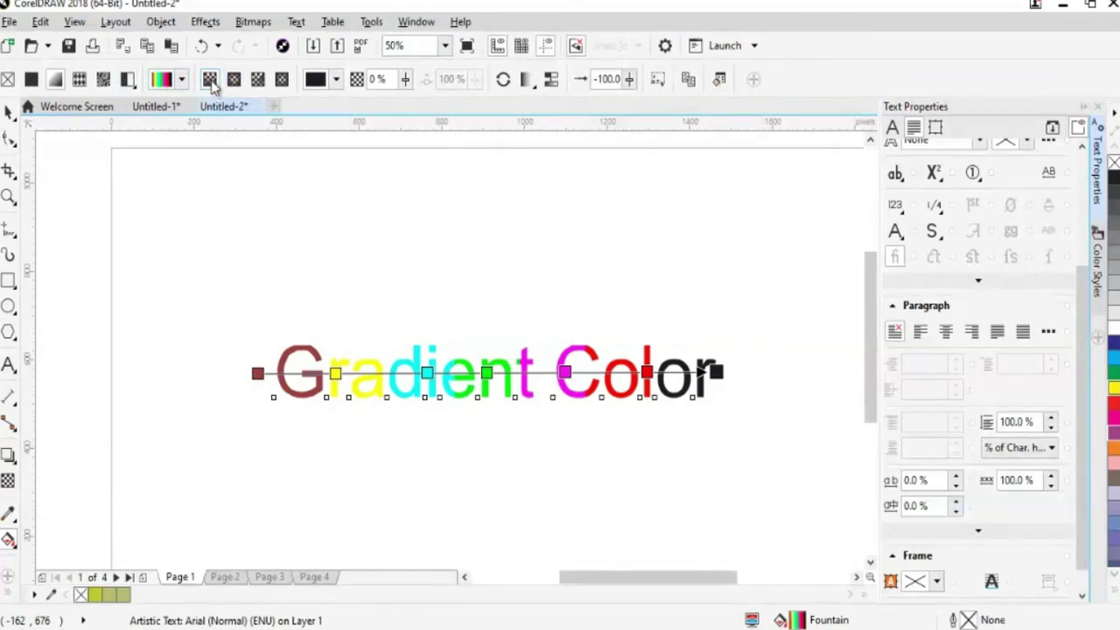
Shift the yellow node to 14% along the gradient and pull the start node well away from the "G"
left_click_drag(335, 373, 326, 375)
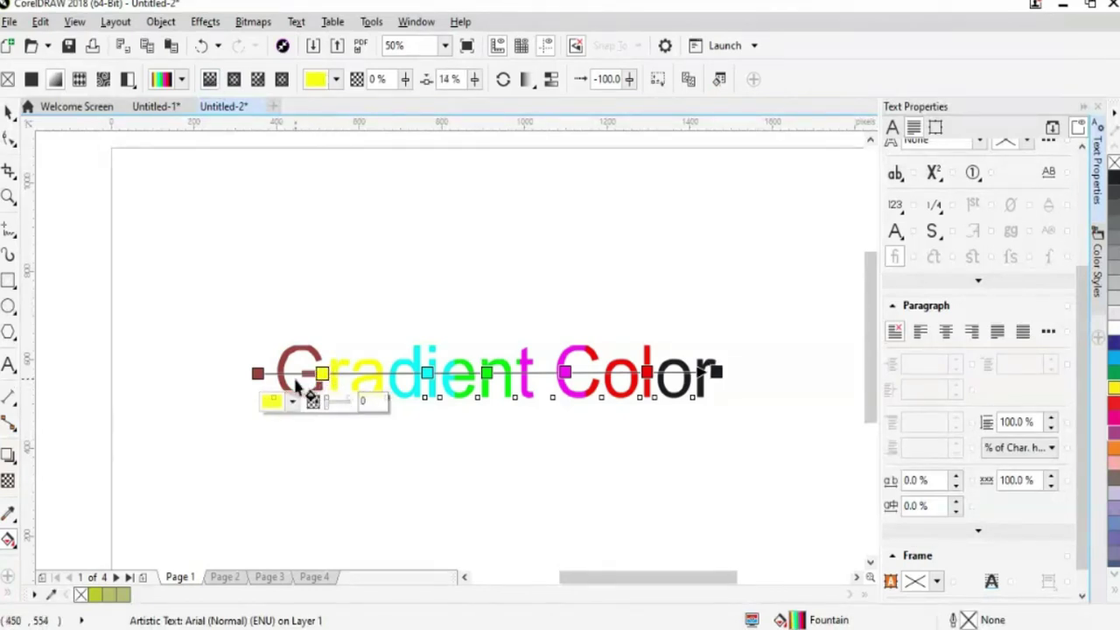
left_click_drag(258, 374, 163, 376)
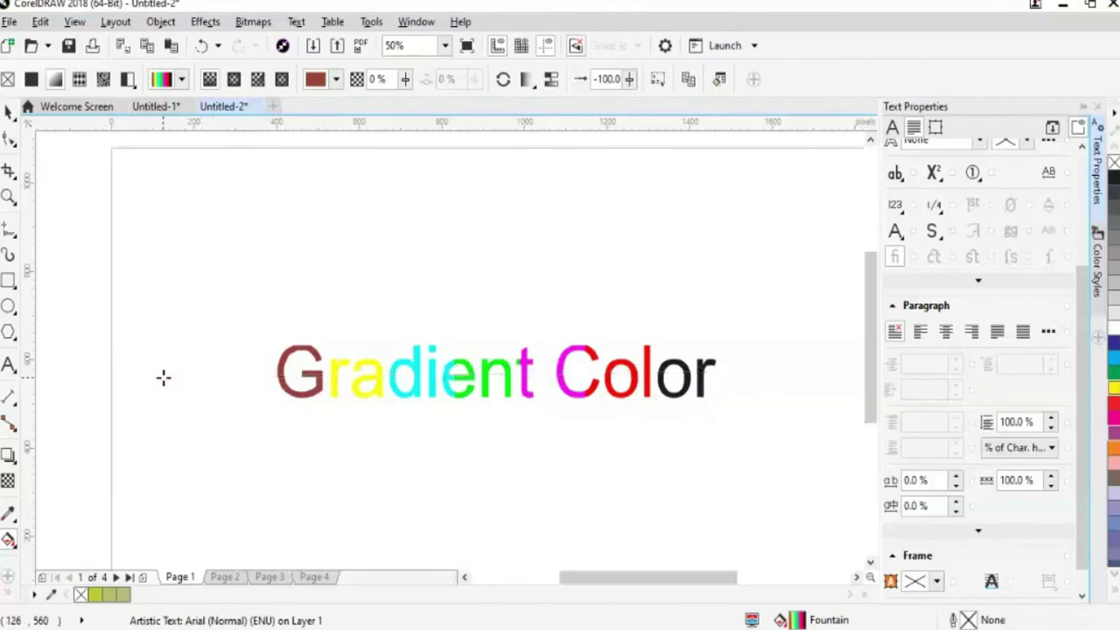
Change the gradient to an elliptical fountain fill and shift it slightly so its end node lies beyond the final "r"
left_click(235, 79)
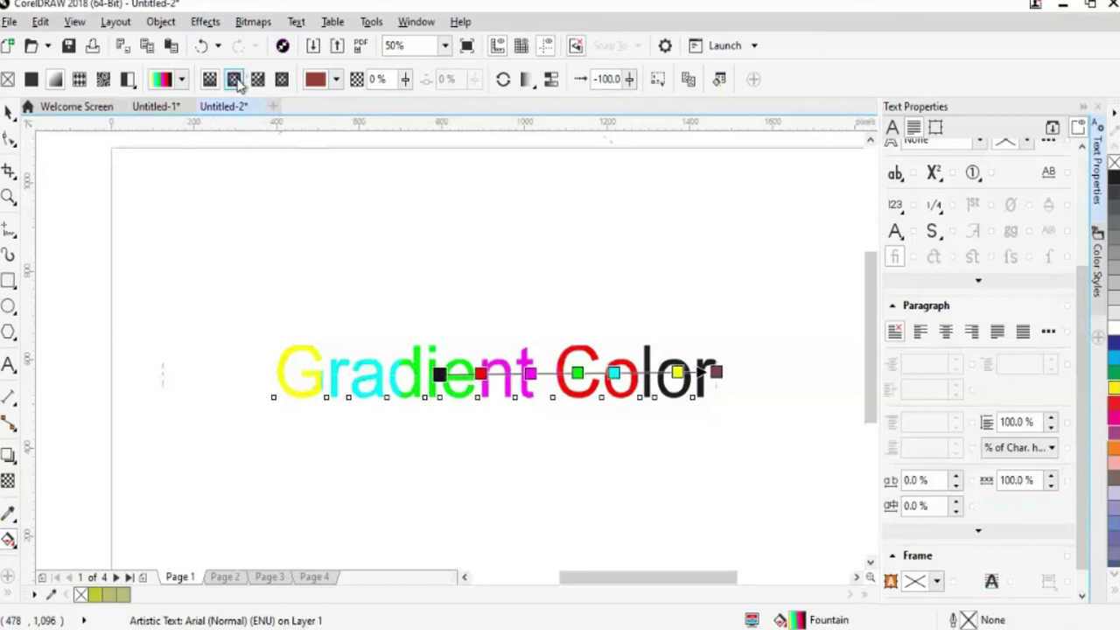
left_click(237, 80)
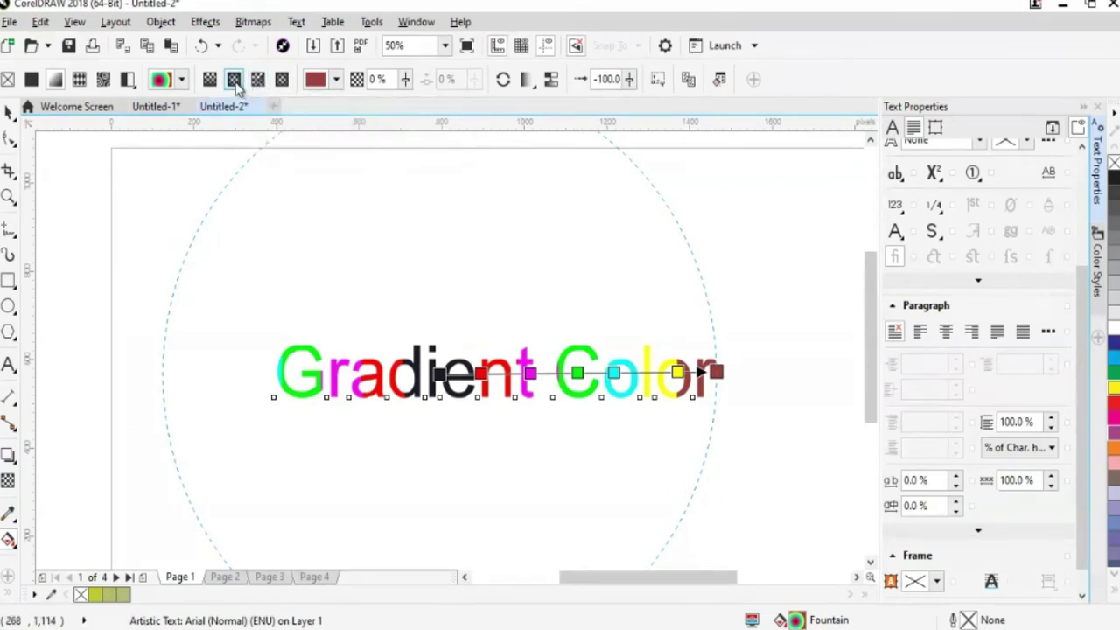
left_click(703, 372)
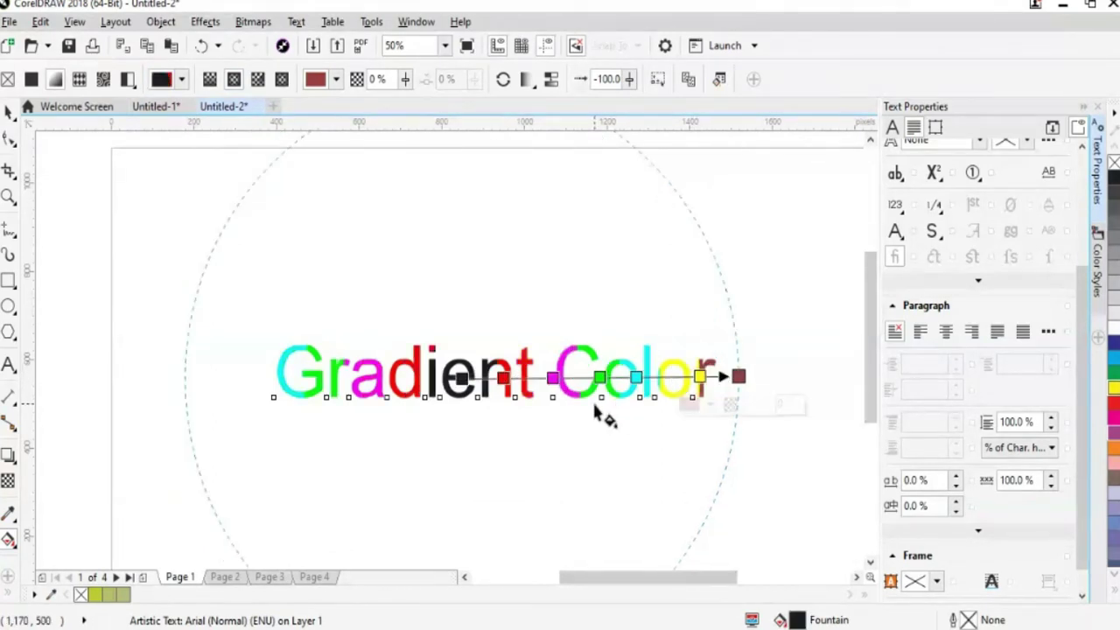
Move the elliptical gradient's yellow node out to the end node and its red node to the 77% position
scroll(600, 412, "down", 2)
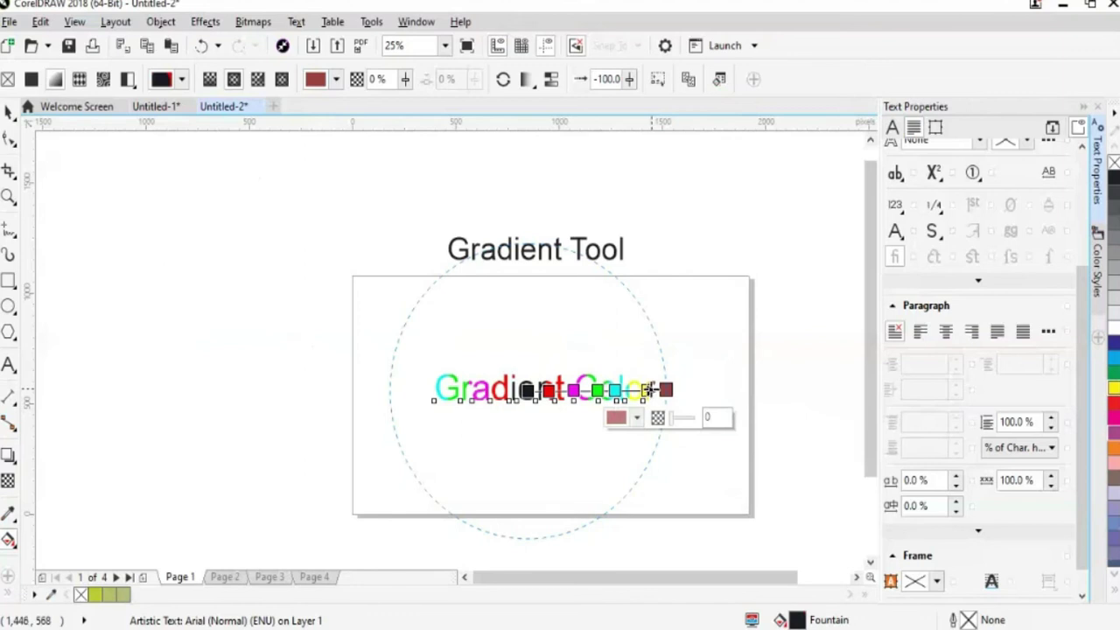
left_click(653, 389)
left_click_drag(653, 389, 675, 393)
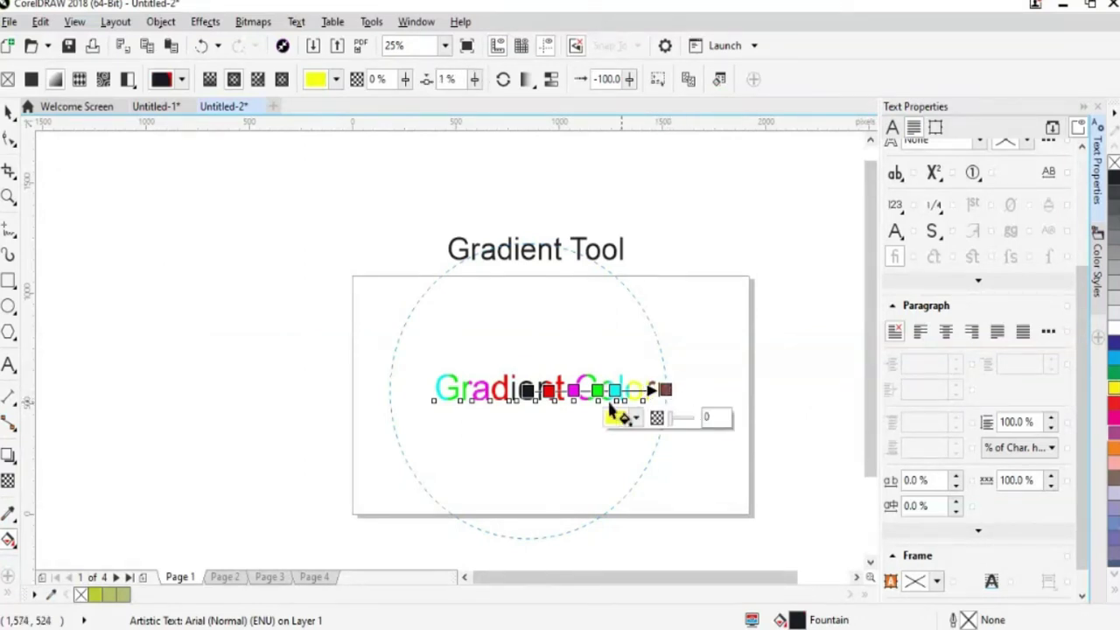
left_click(547, 389)
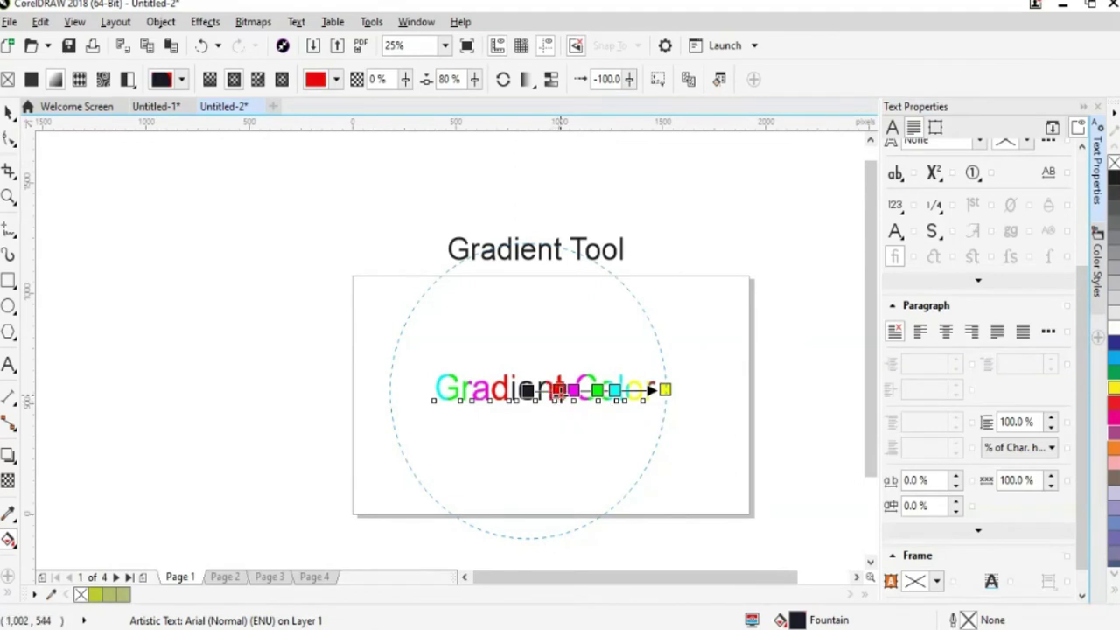
scroll(450, 350, "up", 2)
left_click_drag(632, 584, 684, 584)
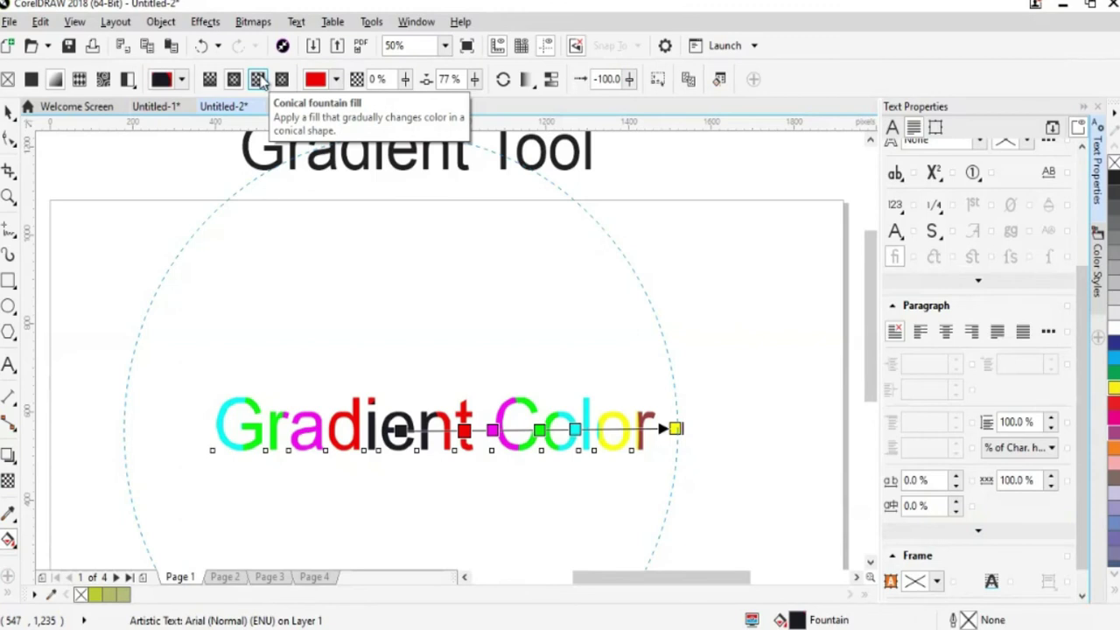
Change the text to a conical fountain fill, shrink its radius, and reposition its center around the "e" of "Gradient"
left_click(259, 80)
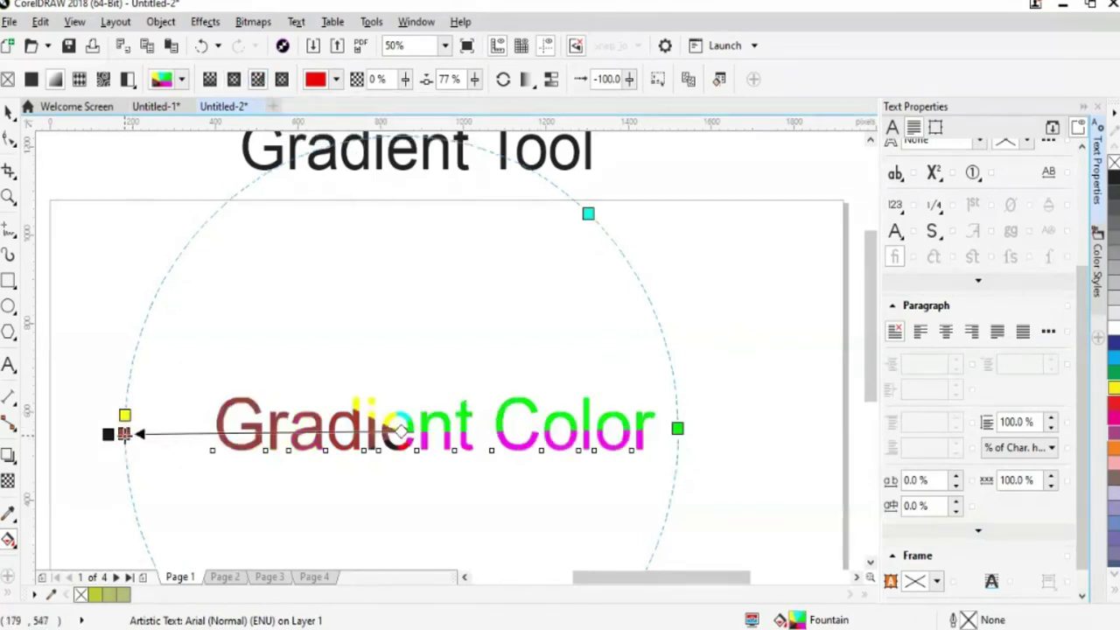
left_click_drag(124, 434, 229, 429)
left_click_drag(400, 429, 517, 438)
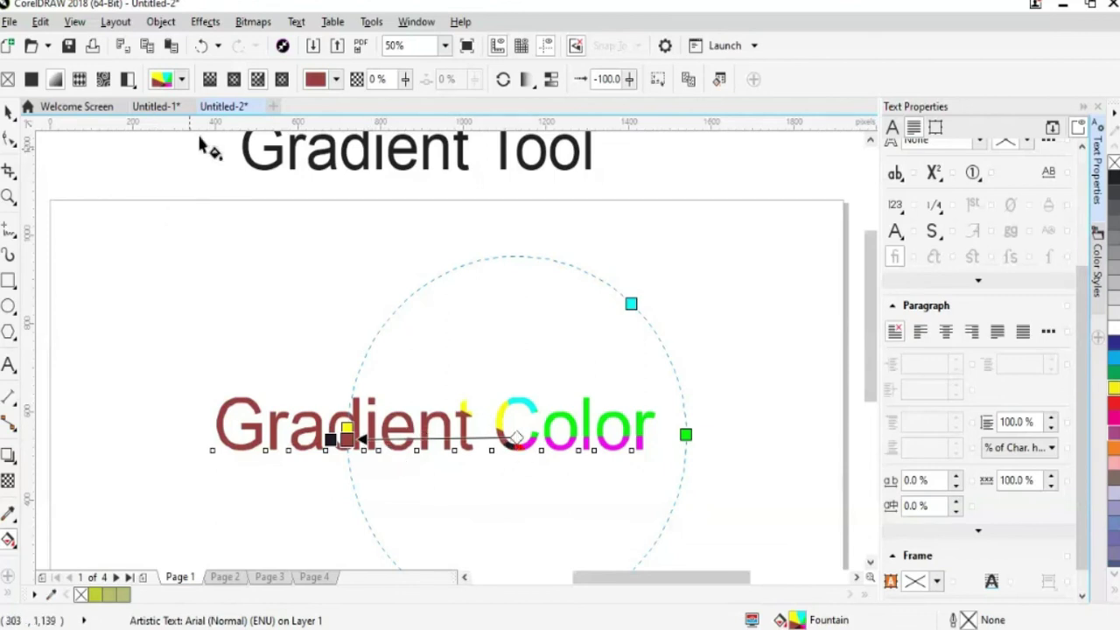
left_click_drag(513, 434, 417, 430)
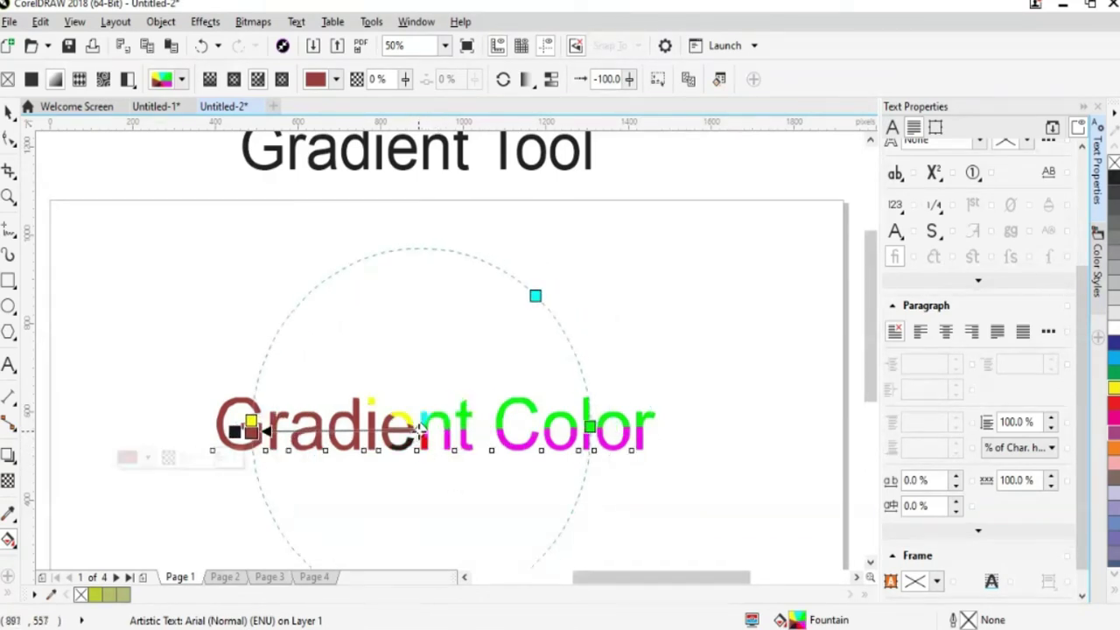
left_click_drag(418, 429, 394, 429)
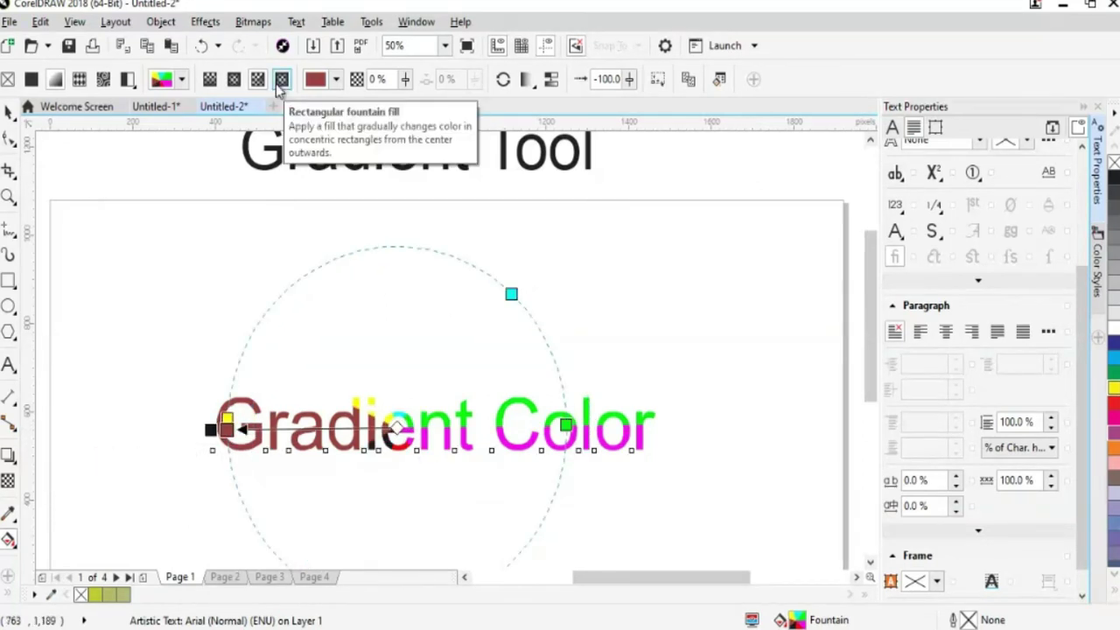
Switch to a rectangular fountain fill, move its center to the "i", and place the red node at 70% and magenta at 65%
left_click(281, 84)
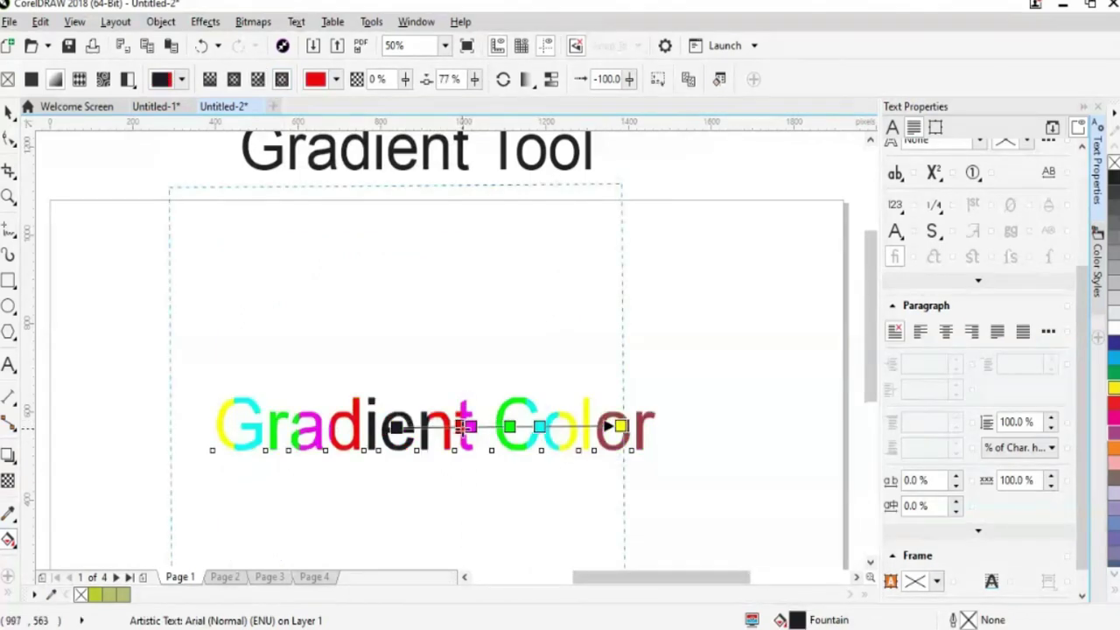
left_click(466, 427)
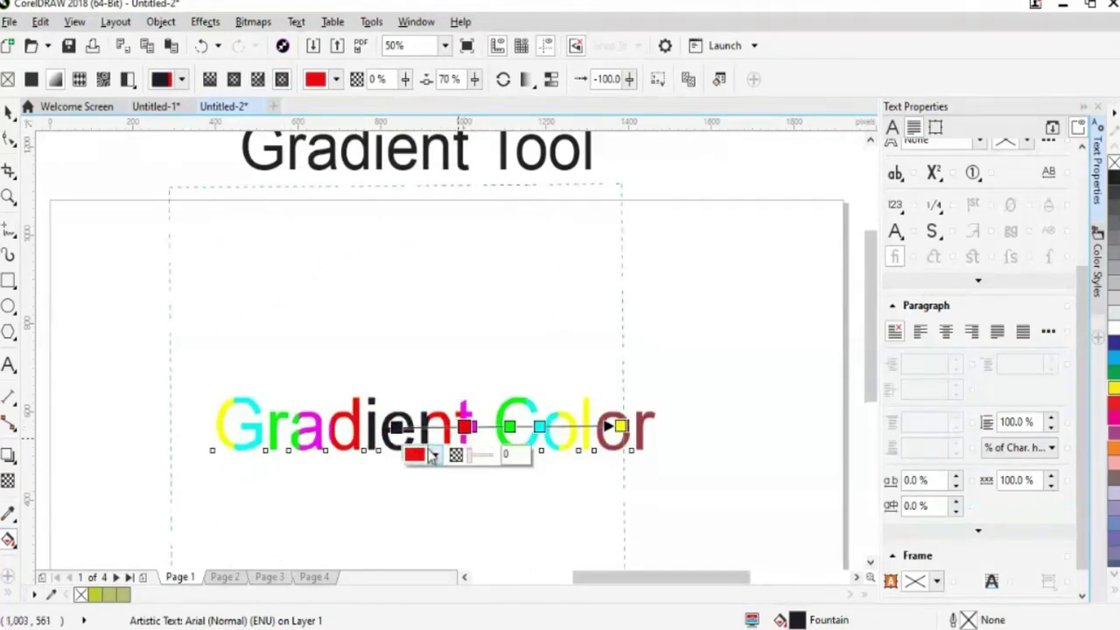
left_click_drag(397, 427, 365, 427)
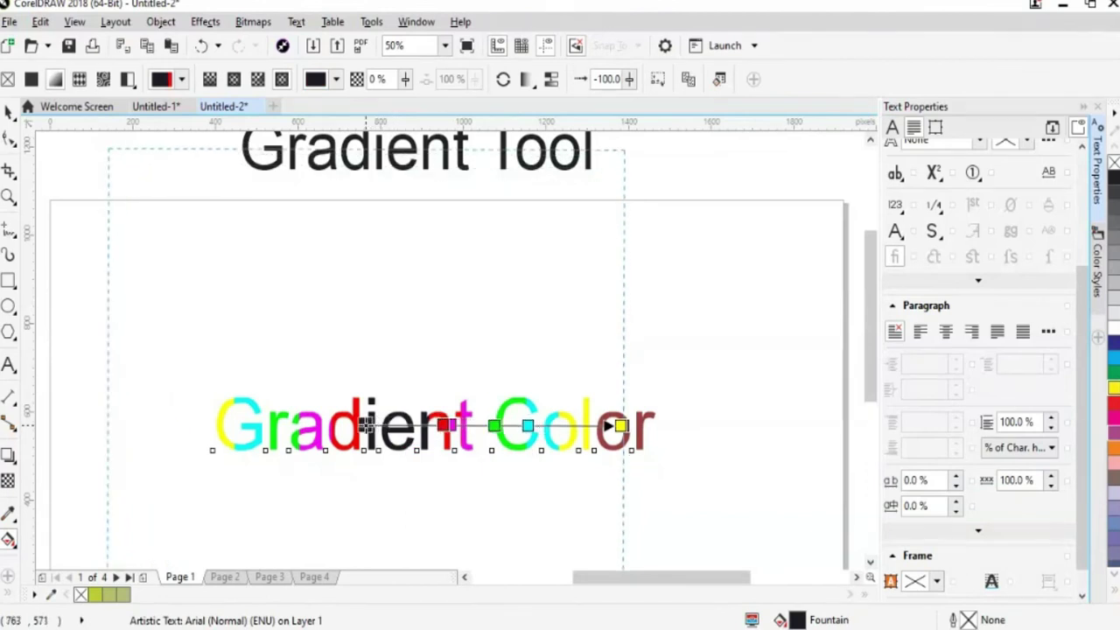
left_click(453, 426)
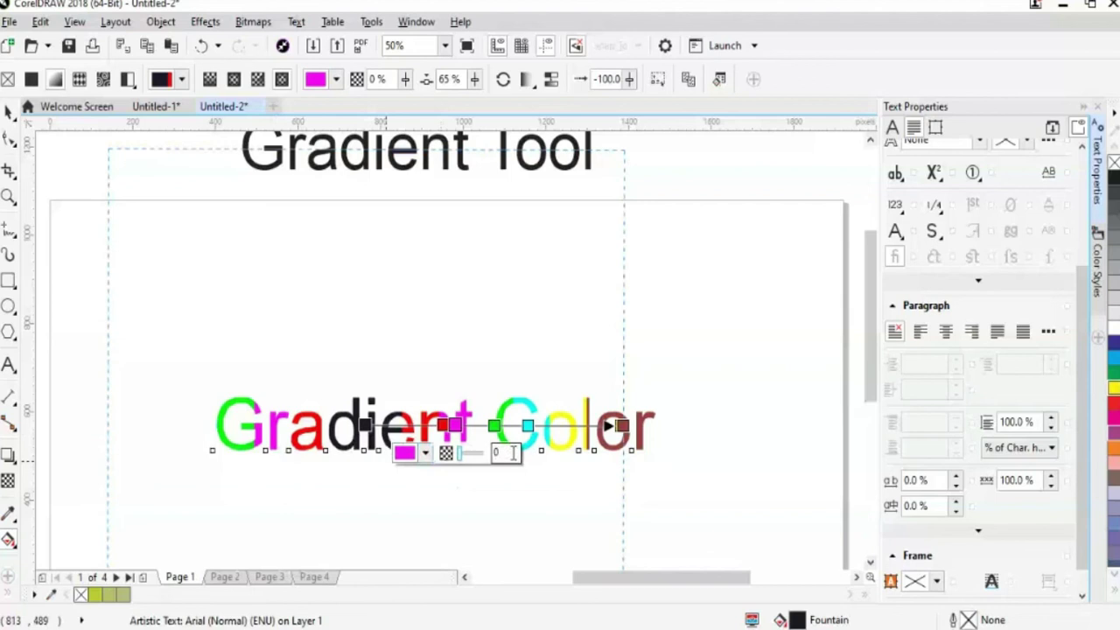
Extend the rectangular gradient's end node past the "r", place the yellow node at 5%, and nudge the center toward the "e"
left_click_drag(621, 426, 644, 431)
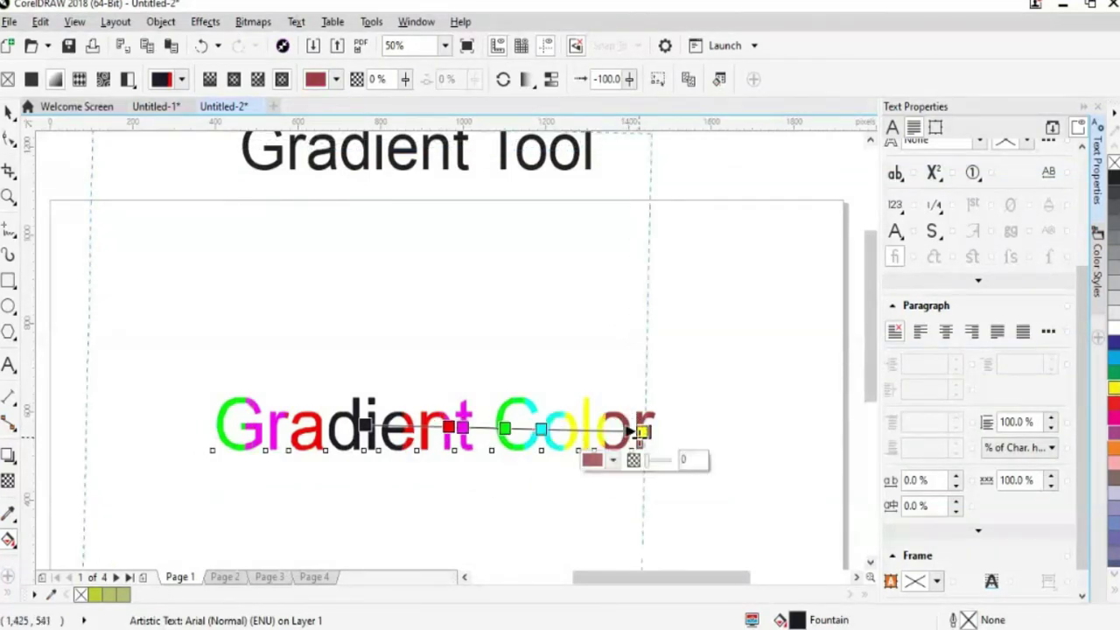
left_click_drag(643, 431, 657, 429)
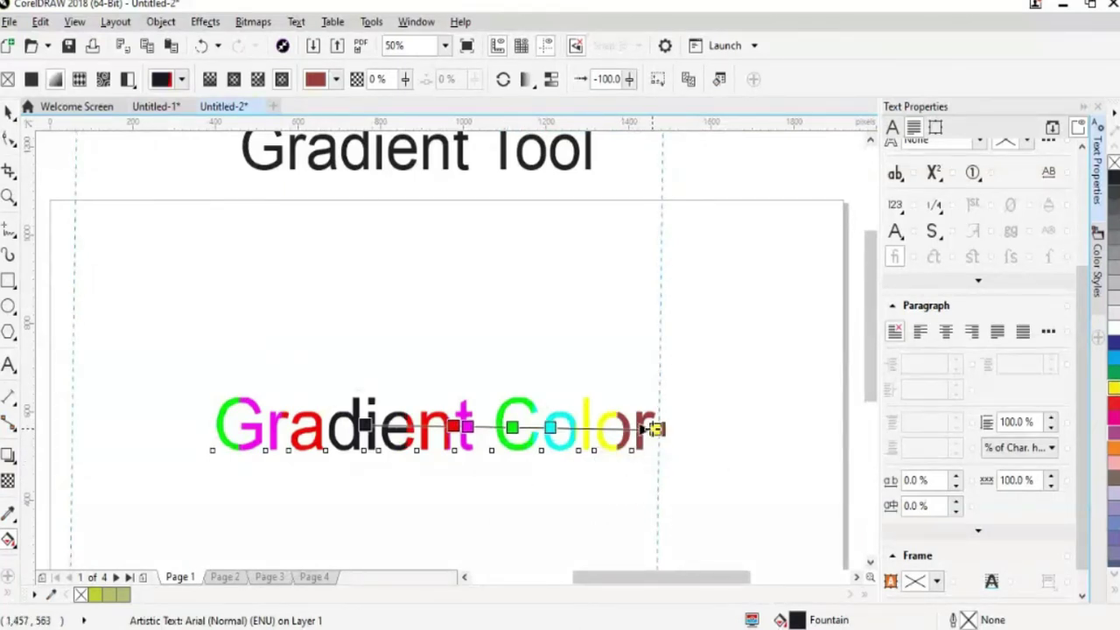
left_click(656, 429)
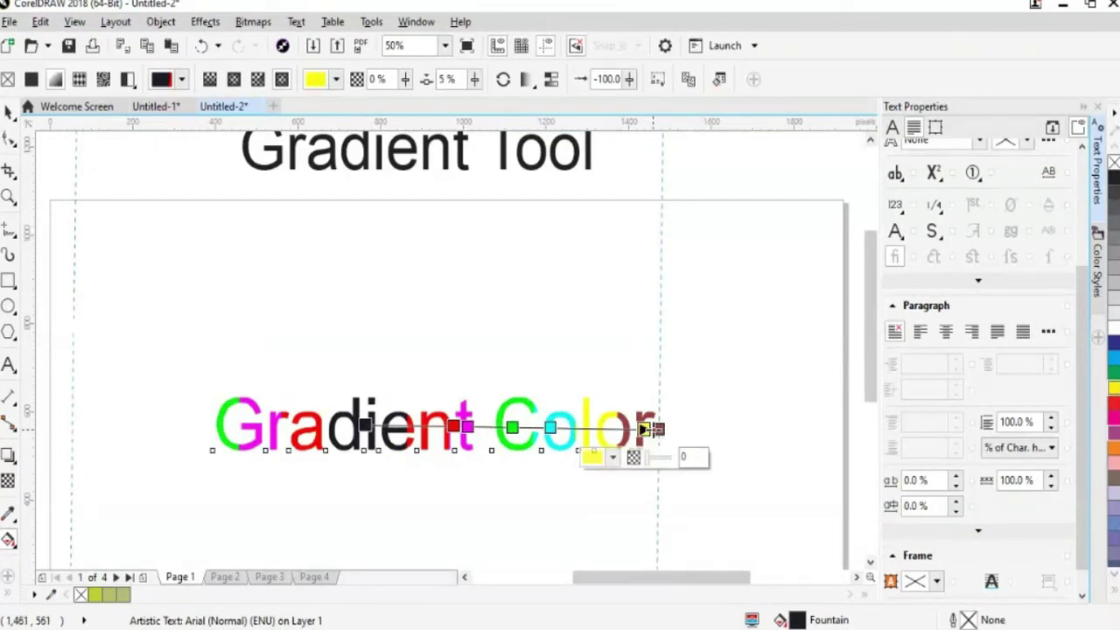
left_click_drag(365, 426, 377, 428)
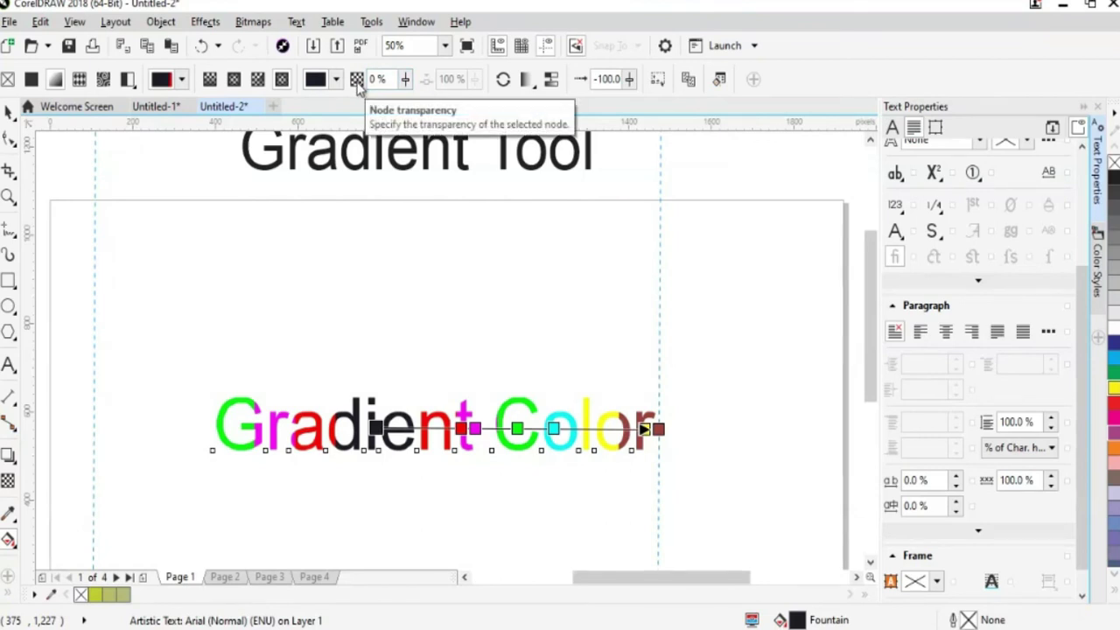
Set the transparency of the gradient's black center node to 27%
left_click(406, 78)
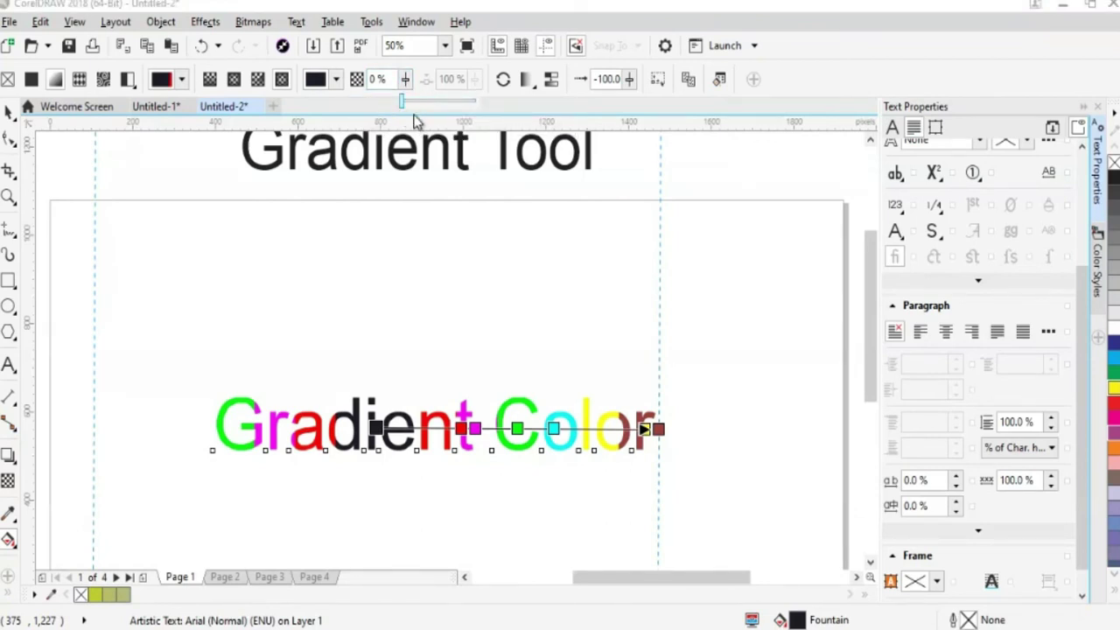
left_click_drag(402, 102, 429, 112)
left_click(405, 79)
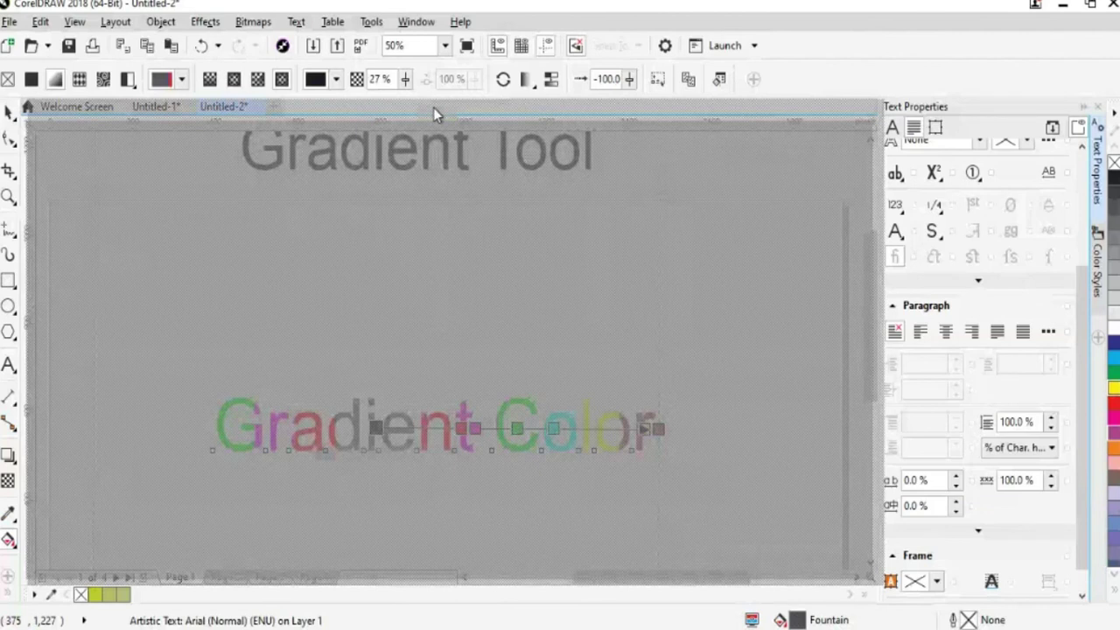
Set the transparency of the gradient's red node to 41%, then leave fill editing and deselect the text
left_click(461, 428)
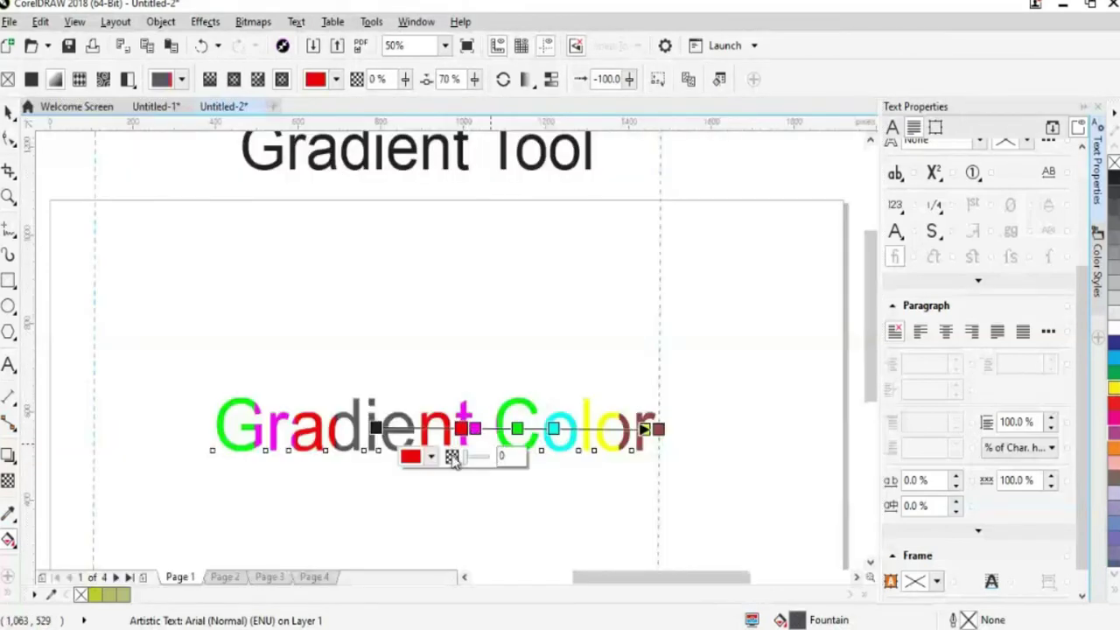
left_click_drag(455, 461, 488, 463)
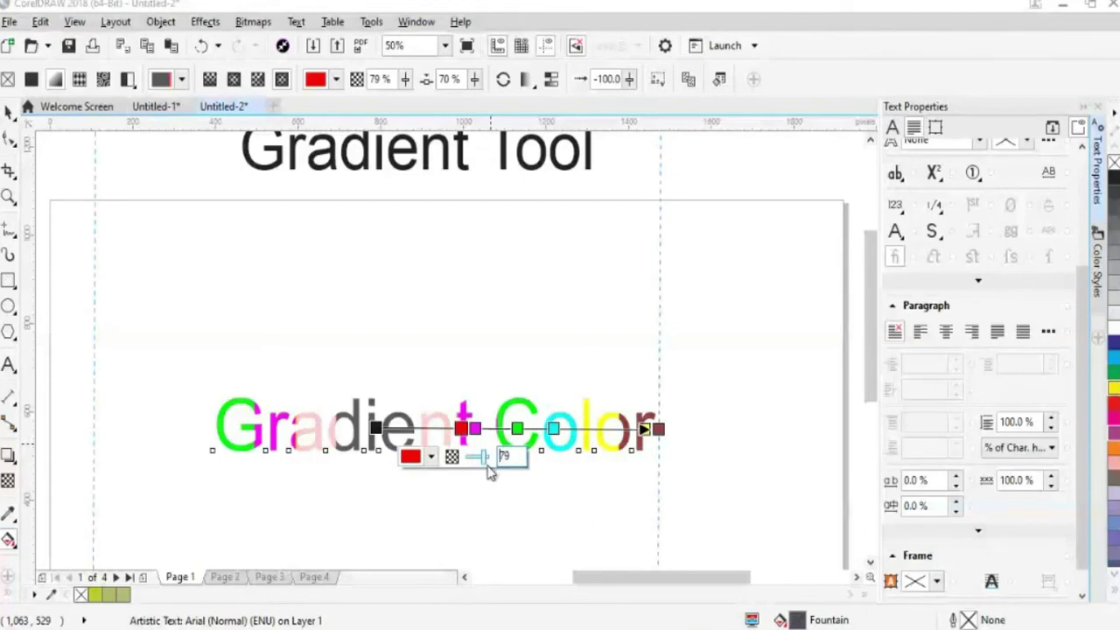
left_click(487, 463)
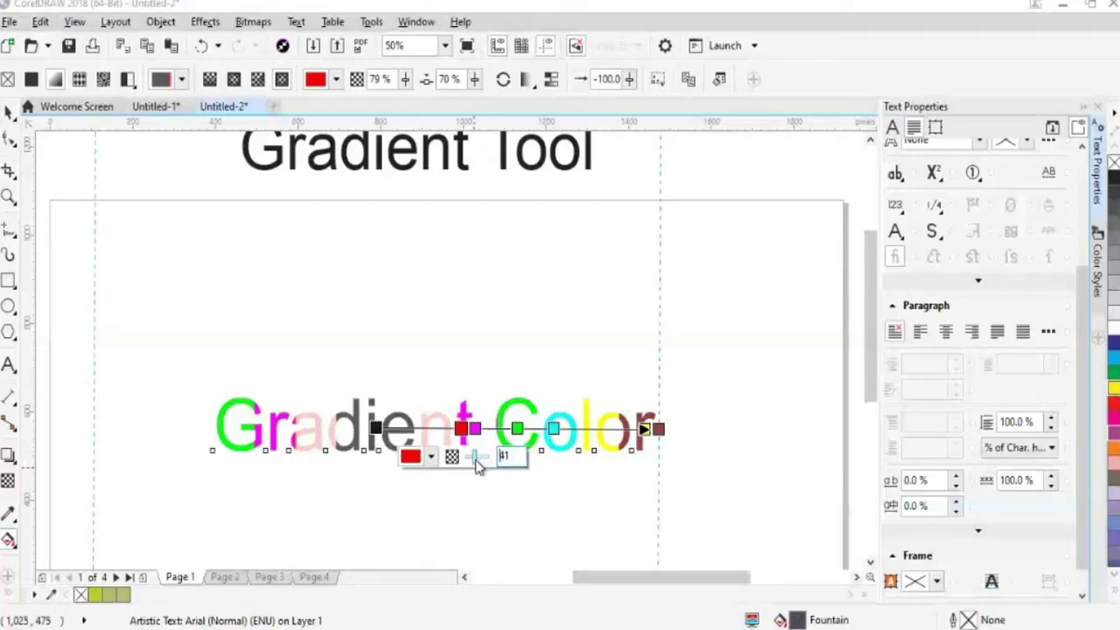
left_click(9, 112)
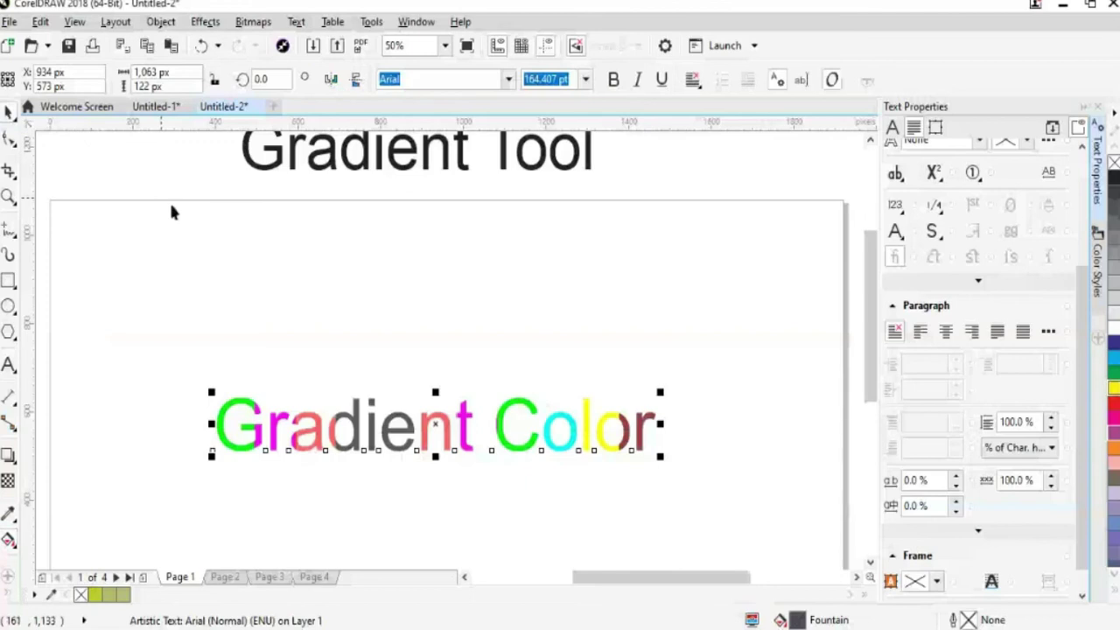
left_click(273, 300)
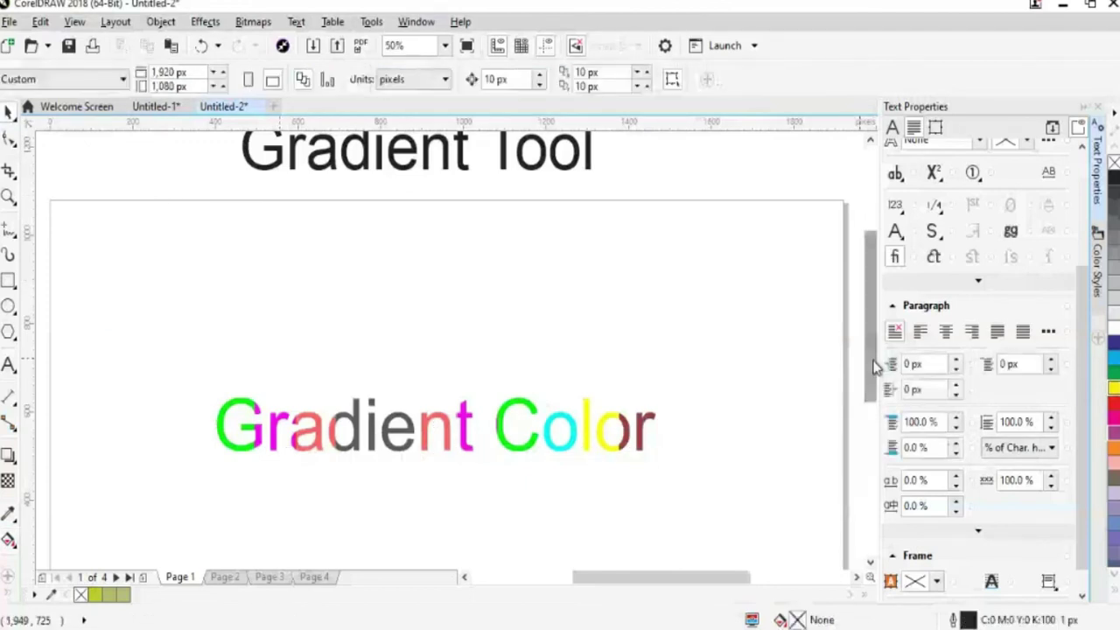
Select the multicoloured "Gradient Color" text on the page
left_click_drag(876, 366, 879, 345)
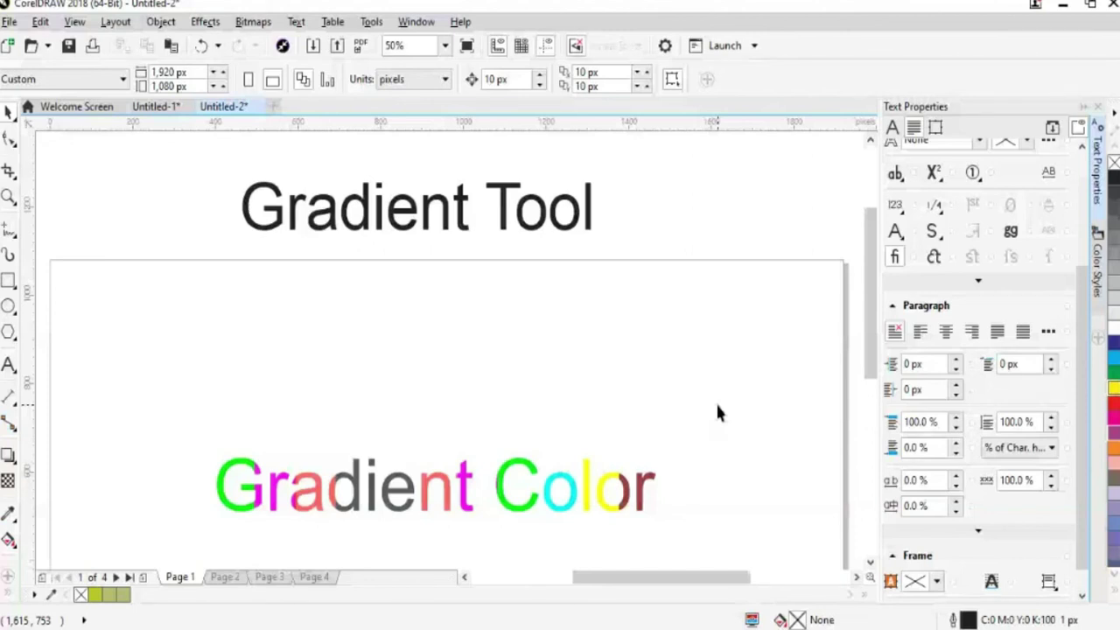
key("F3")
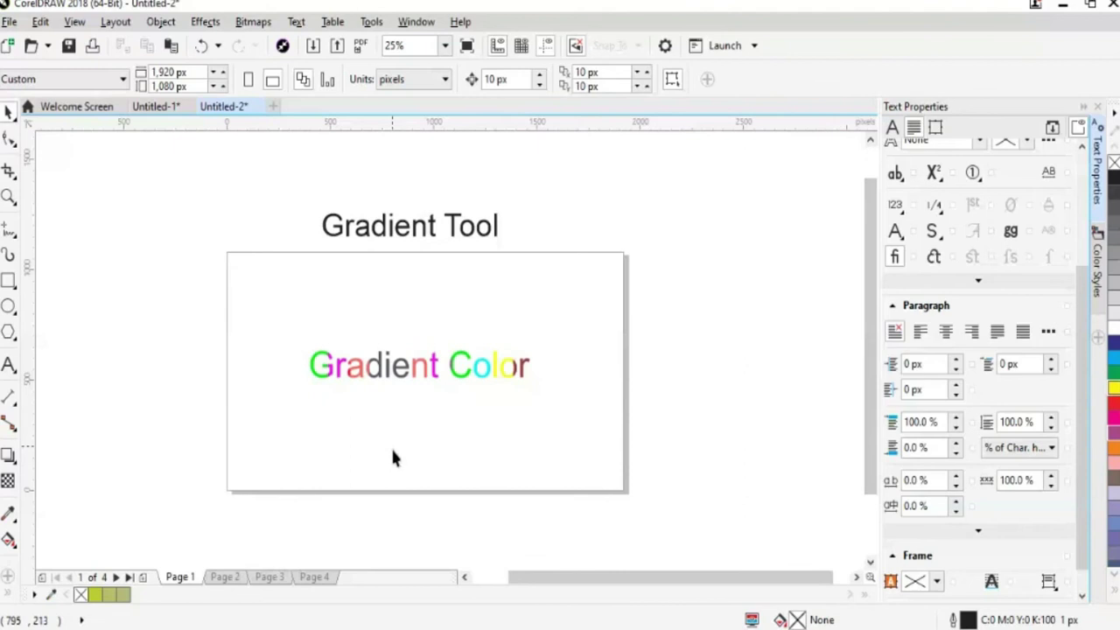
left_click(420, 375)
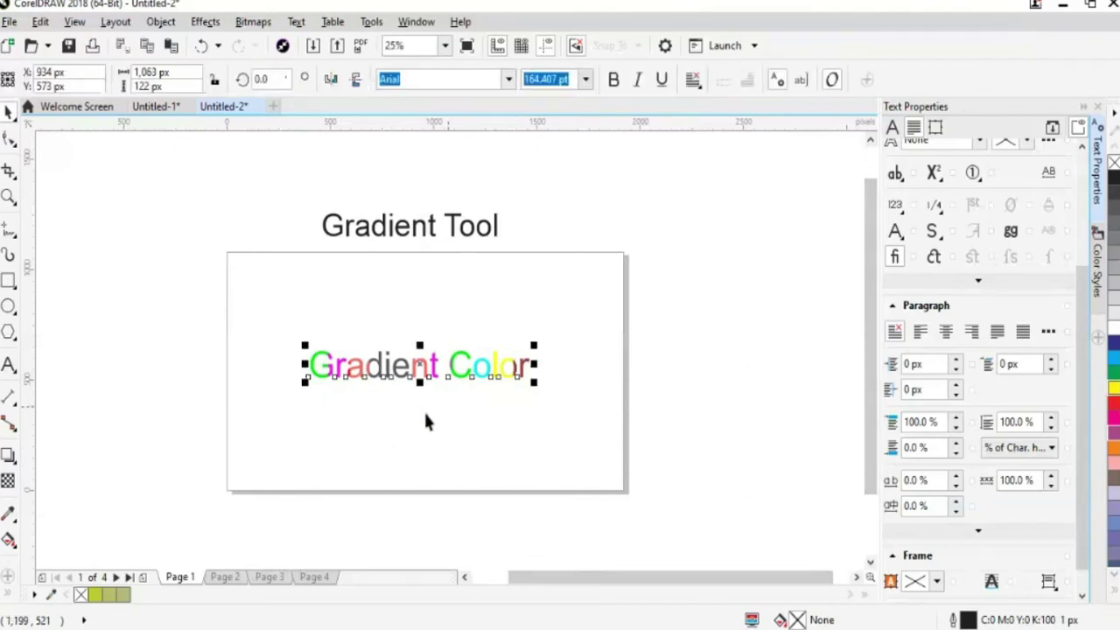